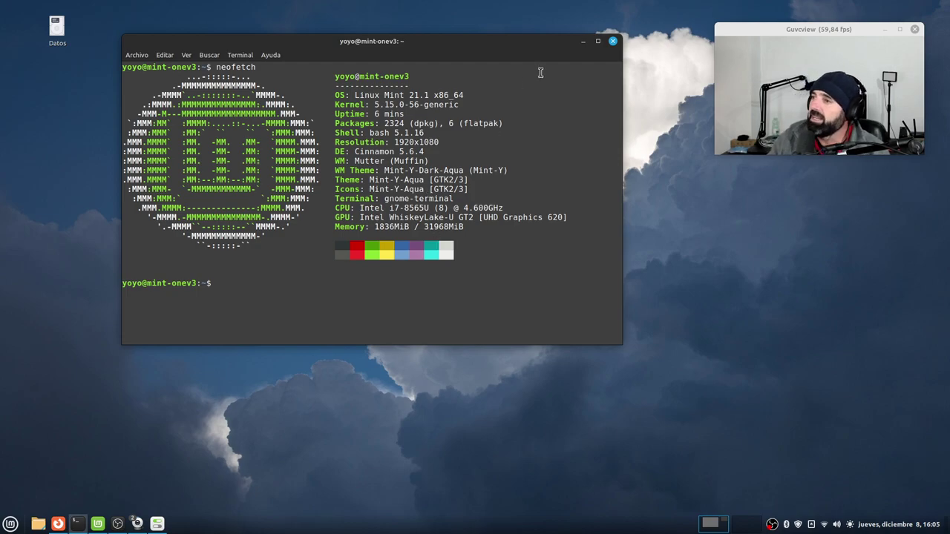
- Minimize the terminal and switch to Firefox, showing the Linux Mint 21.1 "Vera" Cinnamon BETA release post
left_click(584, 41)
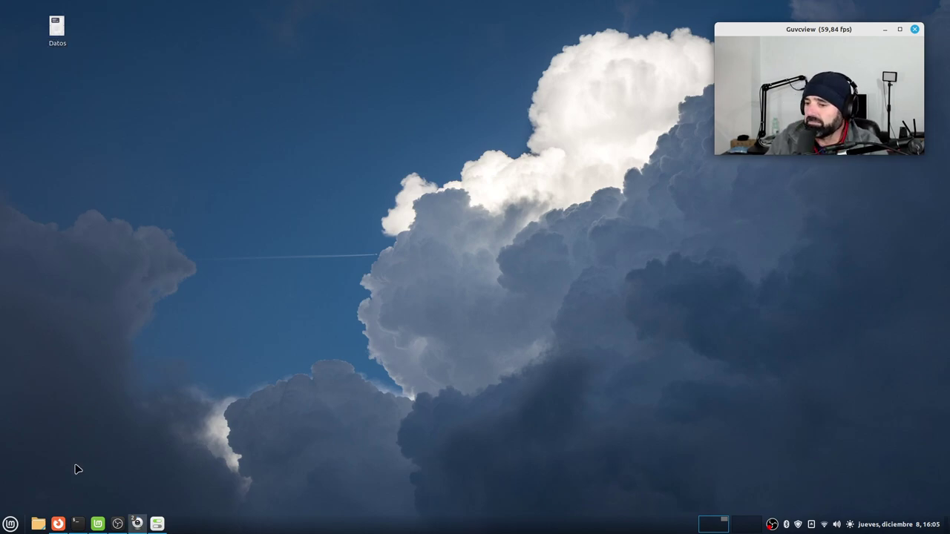
left_click(58, 524)
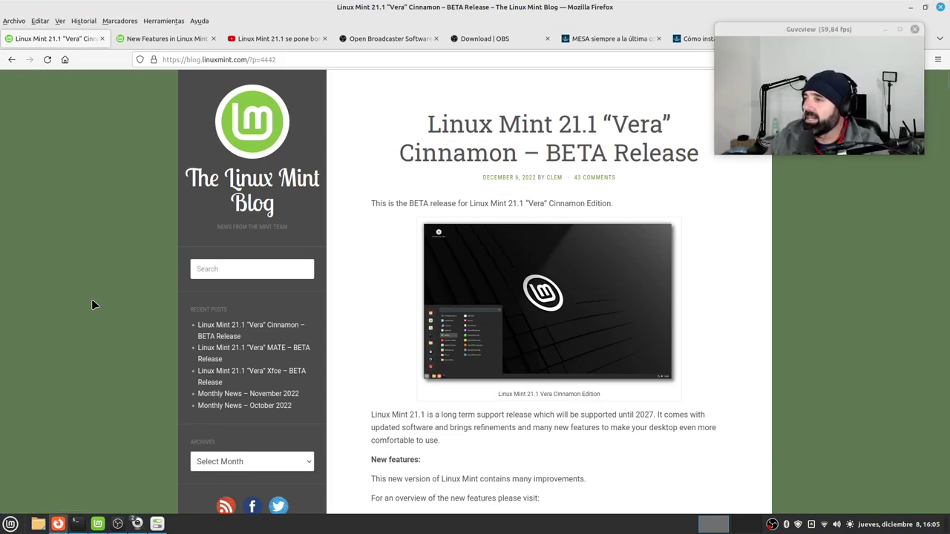
left_click(911, 6)
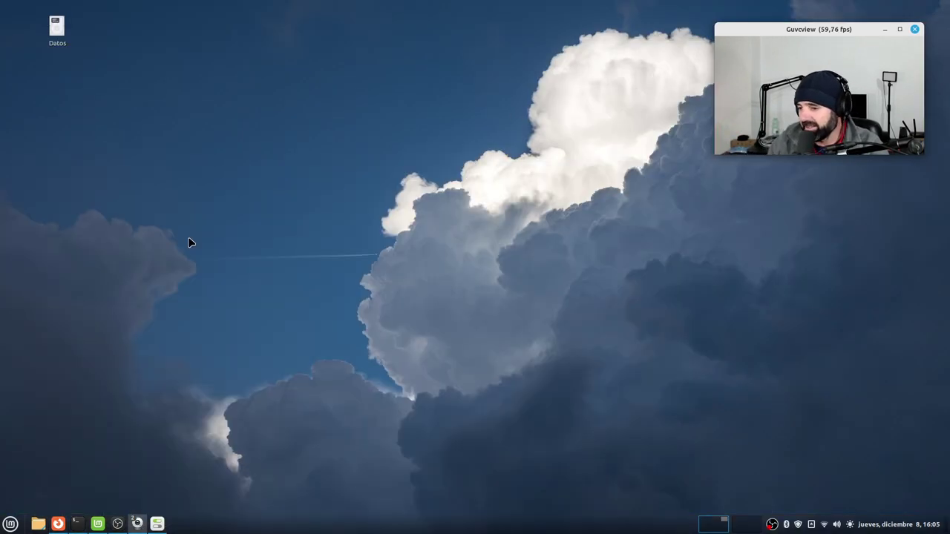
left_click(57, 524)
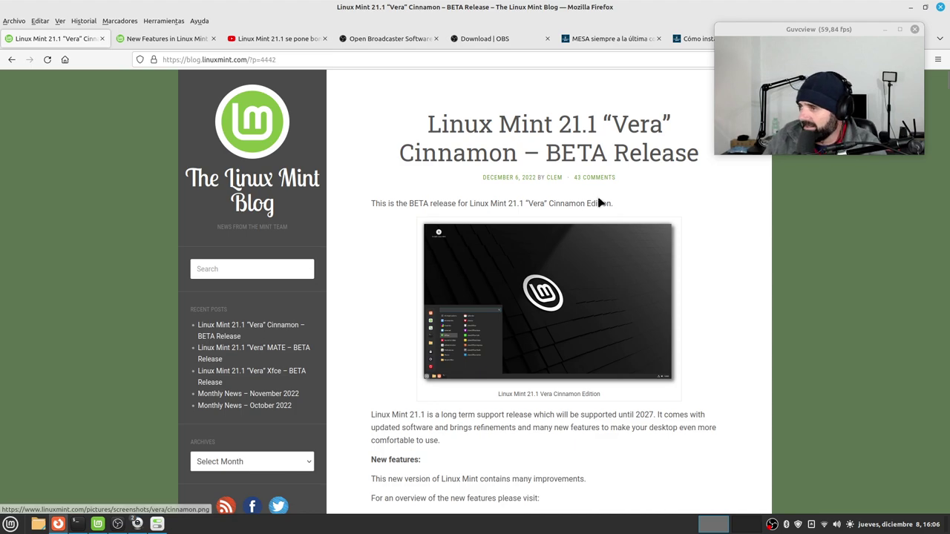
- Read through the BETA release post, covering new features, system requirements, upgrade instructions, bug reports and download links
scroll(522, 292, "down", 3)
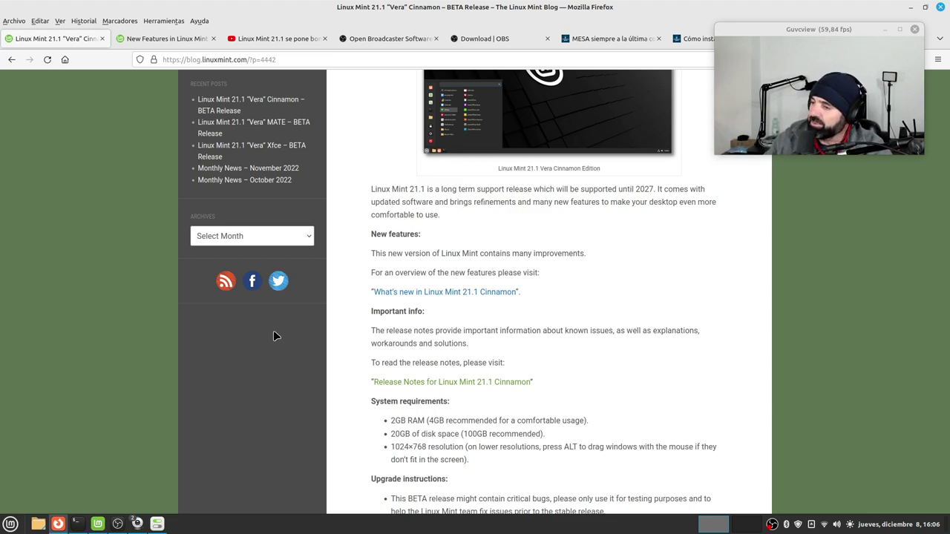
scroll(375, 379, "down", 3)
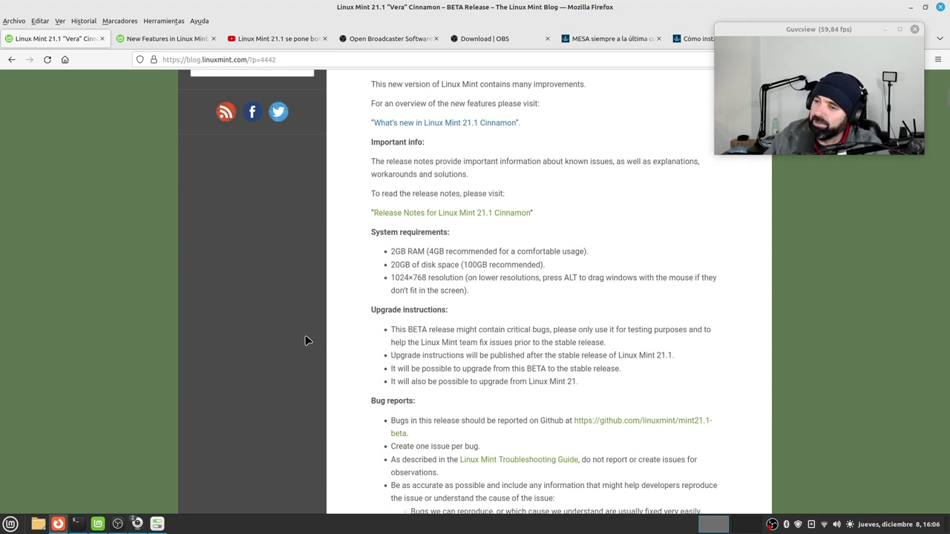
scroll(261, 330, "down", 6)
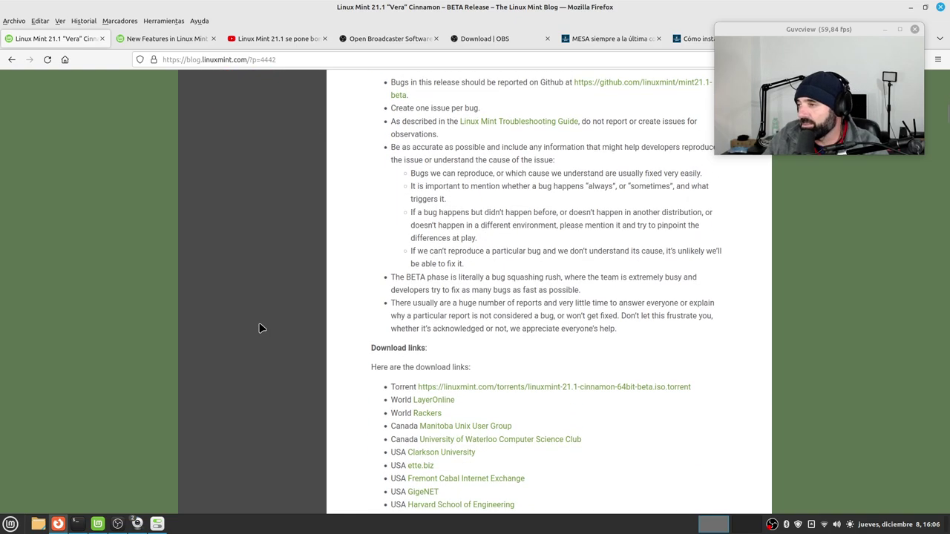
scroll(375, 321, "down", 4)
scroll(375, 322, "up", 10)
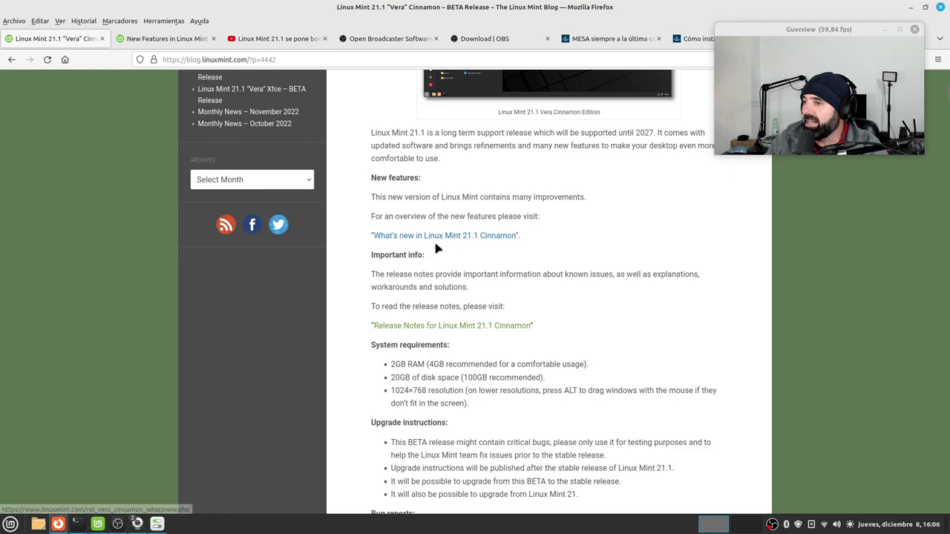
- Switch to the New Features page for Linux Mint 21.1 Cinnamon and read the Desktop and Vibrant Colors sections
left_click(162, 38)
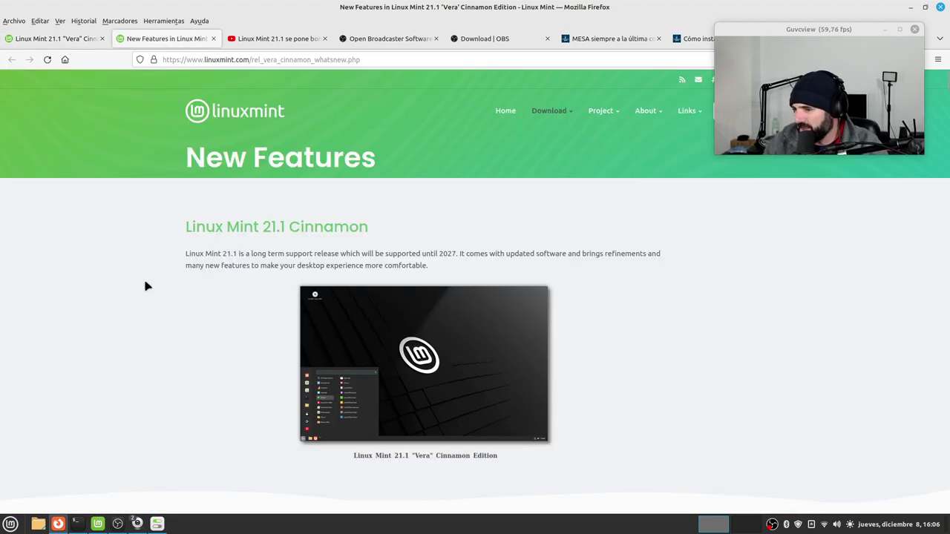
scroll(364, 314, "down", 1)
scroll(365, 350, "down", 2)
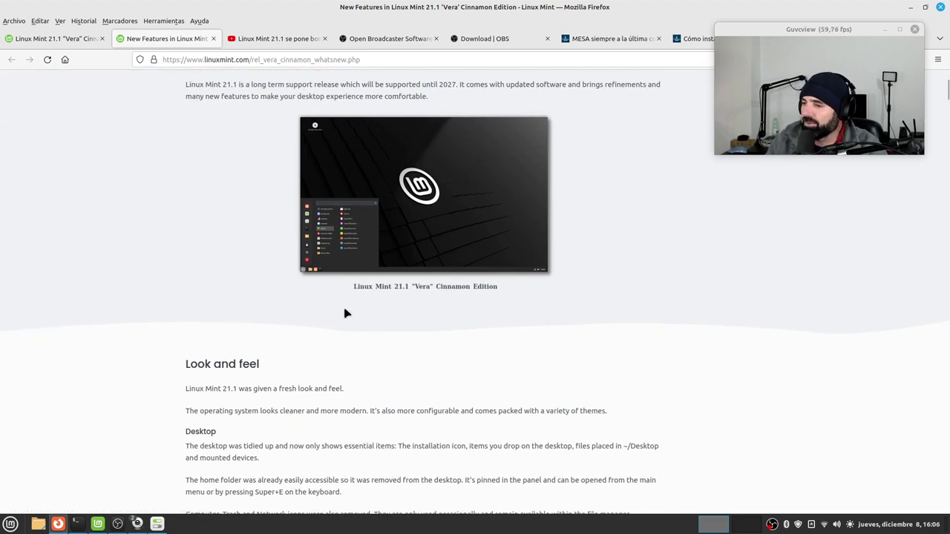
scroll(346, 312, "down", 2)
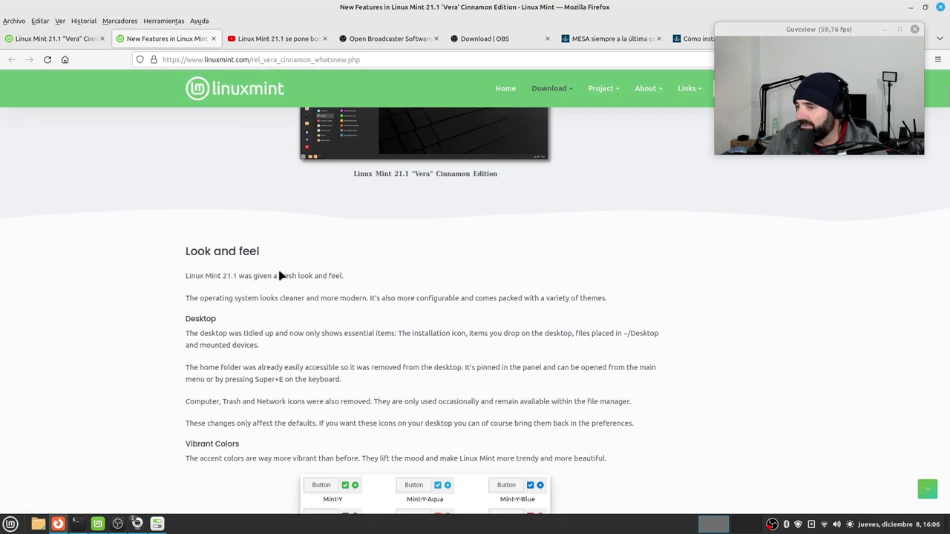
scroll(282, 273, "down", 4)
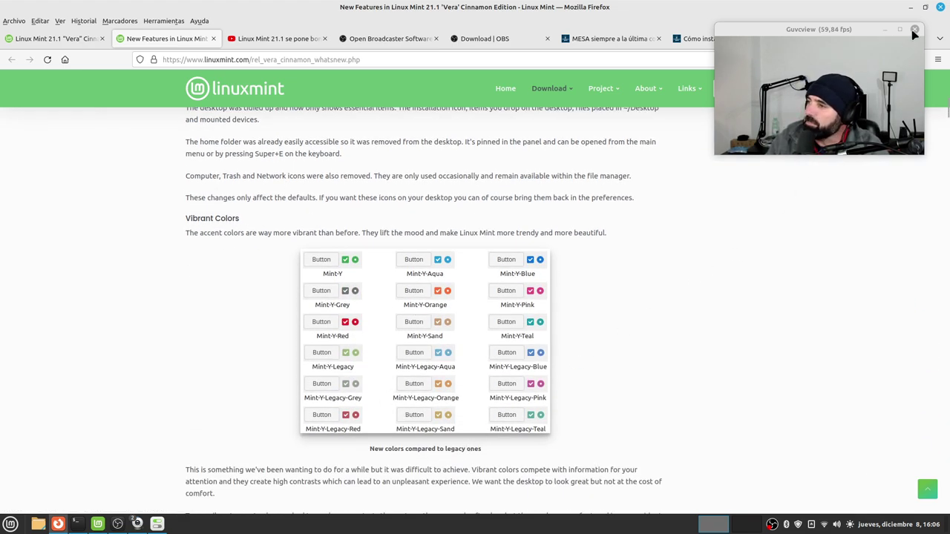
scroll(424, 352, "up", 1)
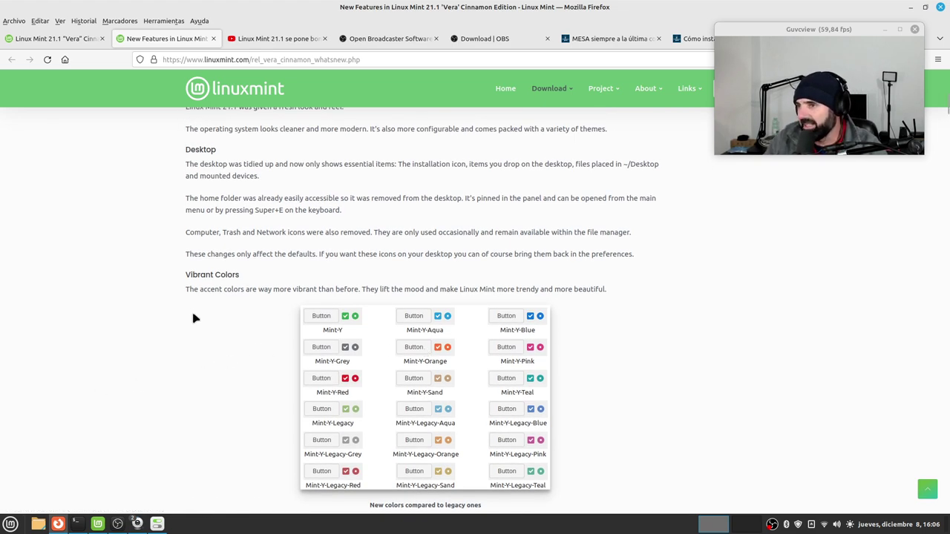
scroll(199, 307, "down", 1)
scroll(200, 306, "down", 3)
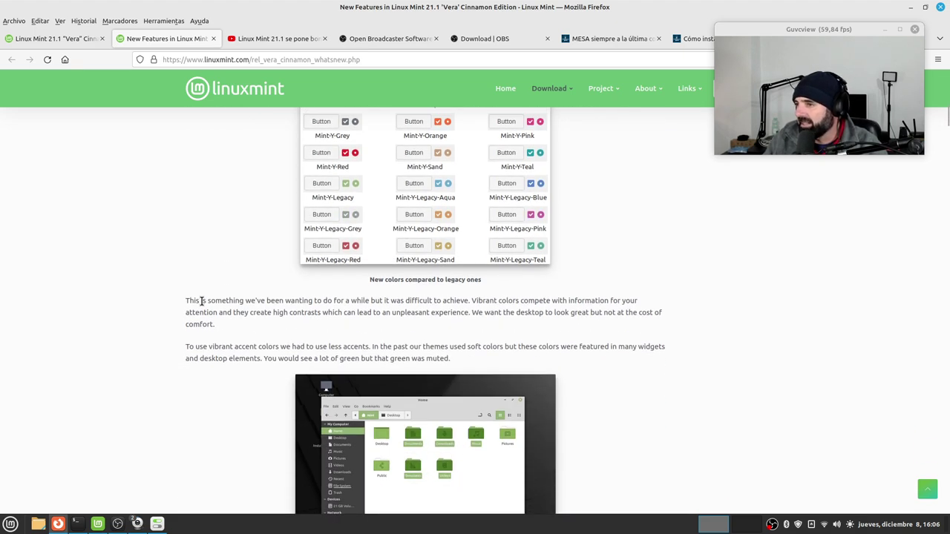
scroll(200, 302, "down", 7)
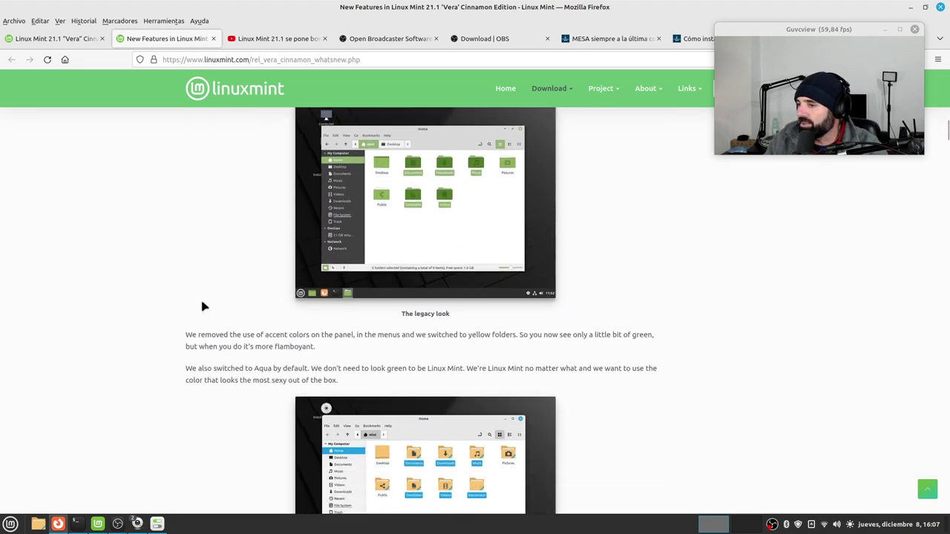
- Compare the legacy look and new look screenshots, and examine the welcome screen's desktop color options
scroll(352, 307, "up", 3)
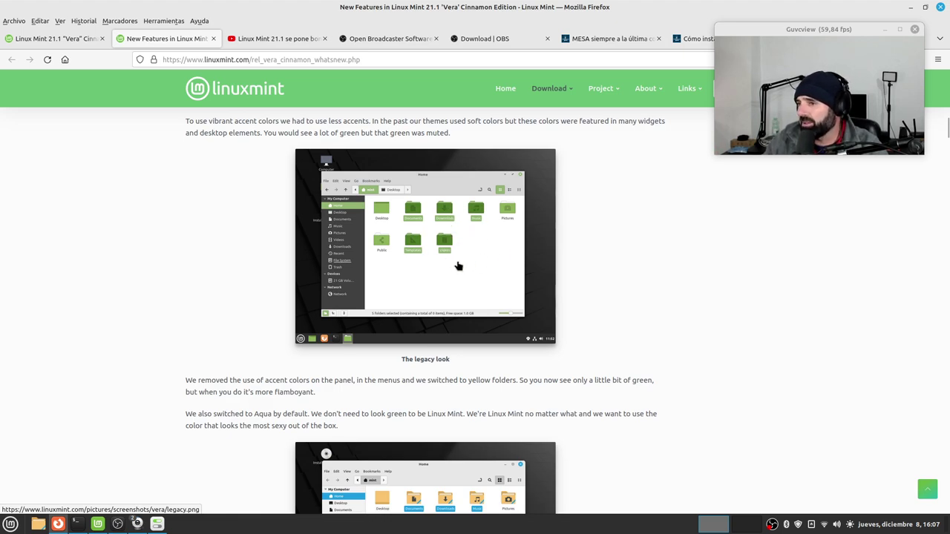
scroll(352, 328, "down", 3)
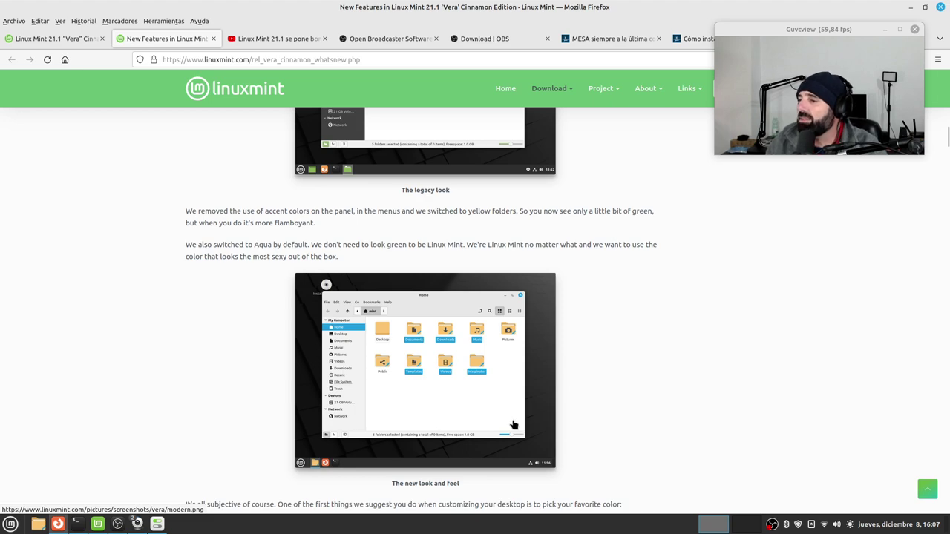
scroll(446, 400, "up", 3)
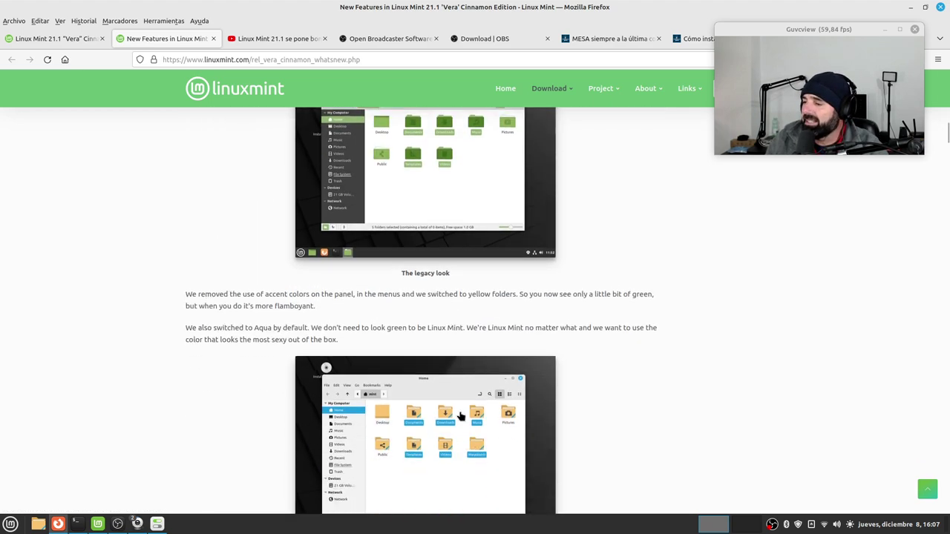
scroll(501, 405, "down", 2)
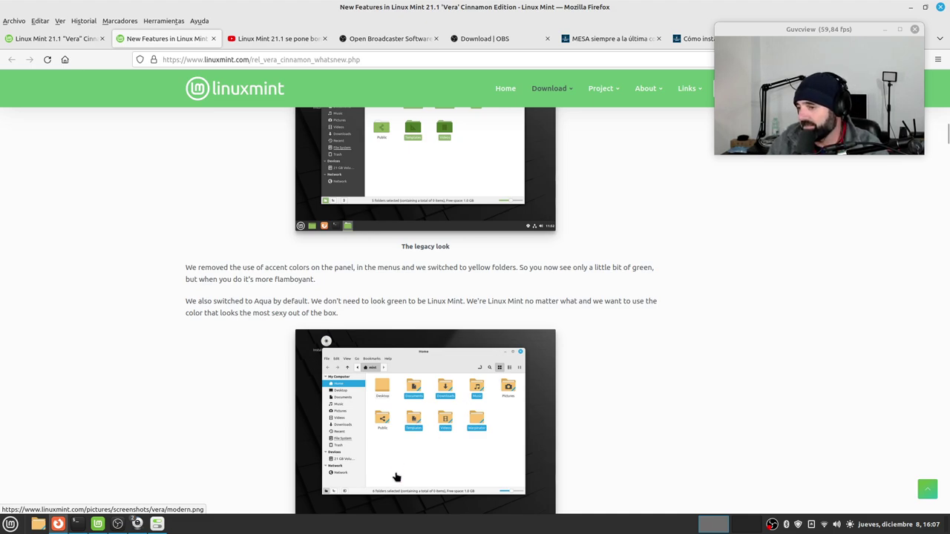
scroll(435, 465, "up", 4)
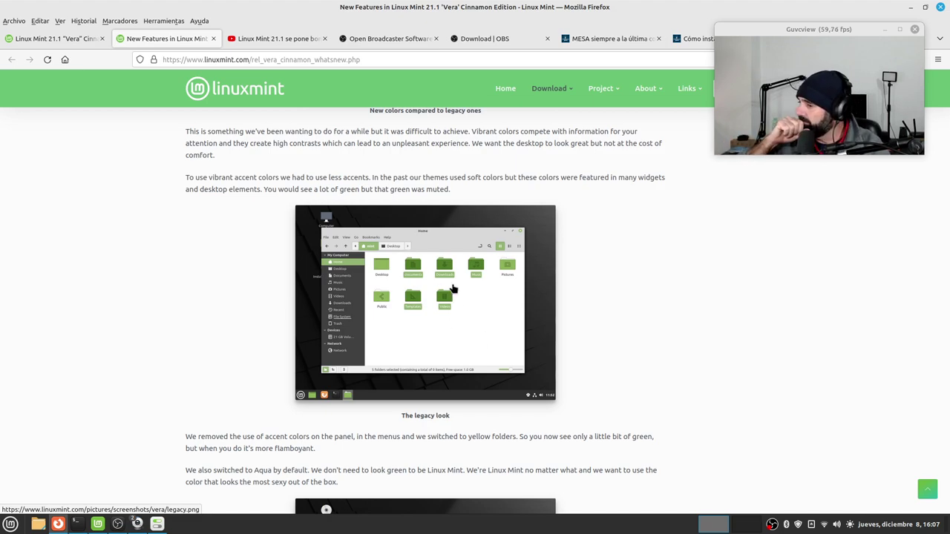
scroll(456, 291, "down", 5)
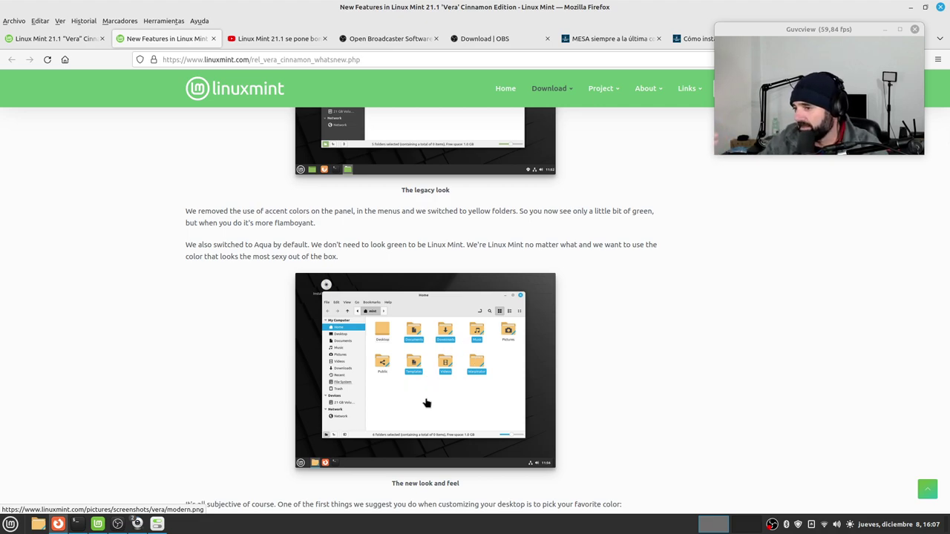
scroll(412, 315, "down", 4)
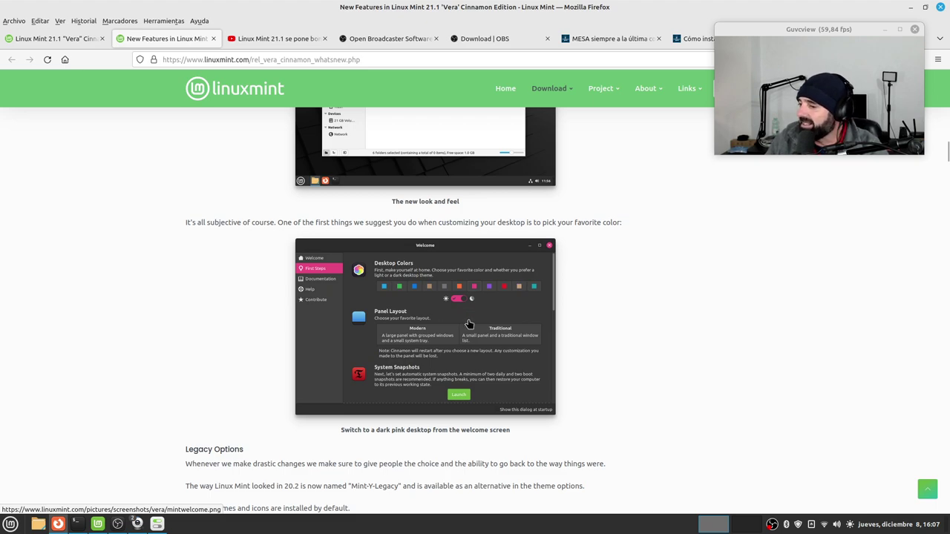
- Minimize the browser, open the home folder in the file manager and move its window towards the middle of the desktop
left_click(911, 7)
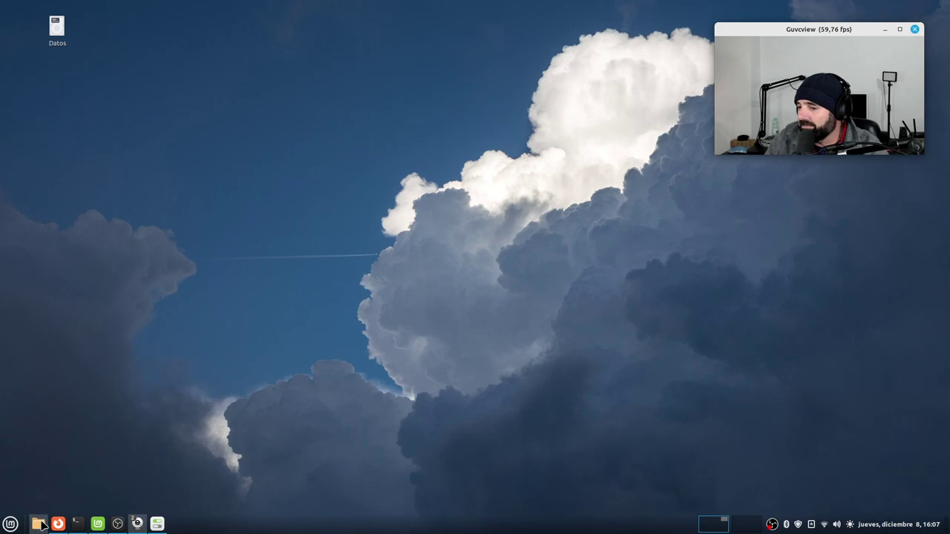
key("super+e")
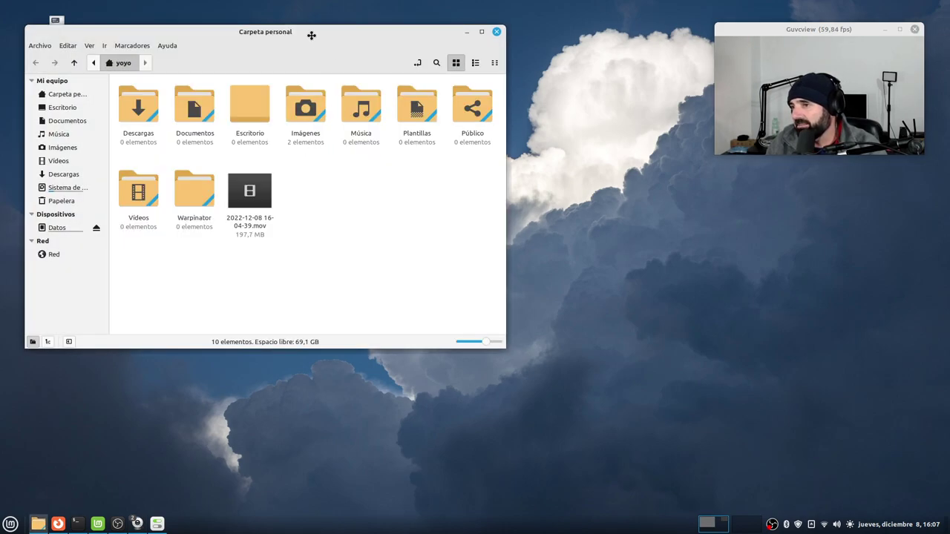
left_click_drag(312, 34, 428, 81)
- Select the items in the home folder to examine the highlight color on the yellow folders, and clear the selection
left_click_drag(560, 323, 255, 144)
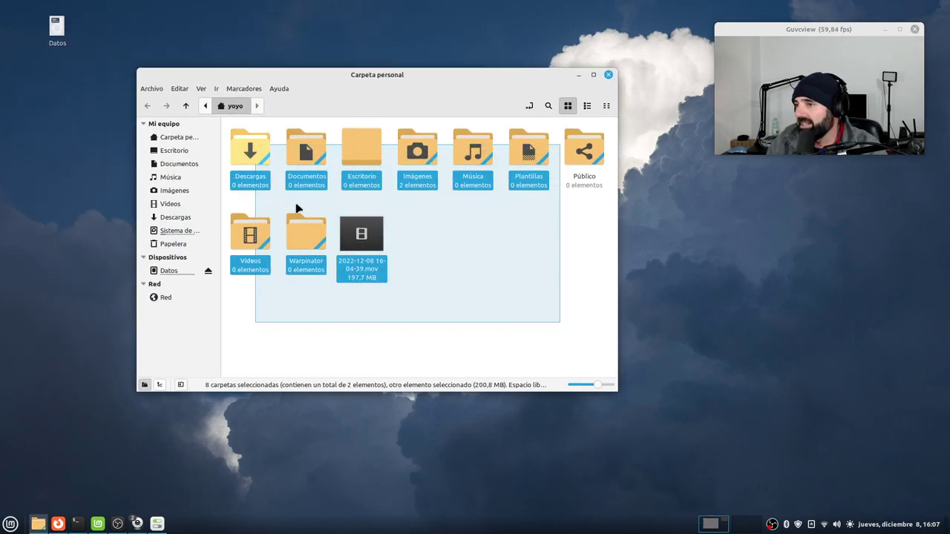
left_click(585, 283)
left_click_drag(562, 272, 230, 133)
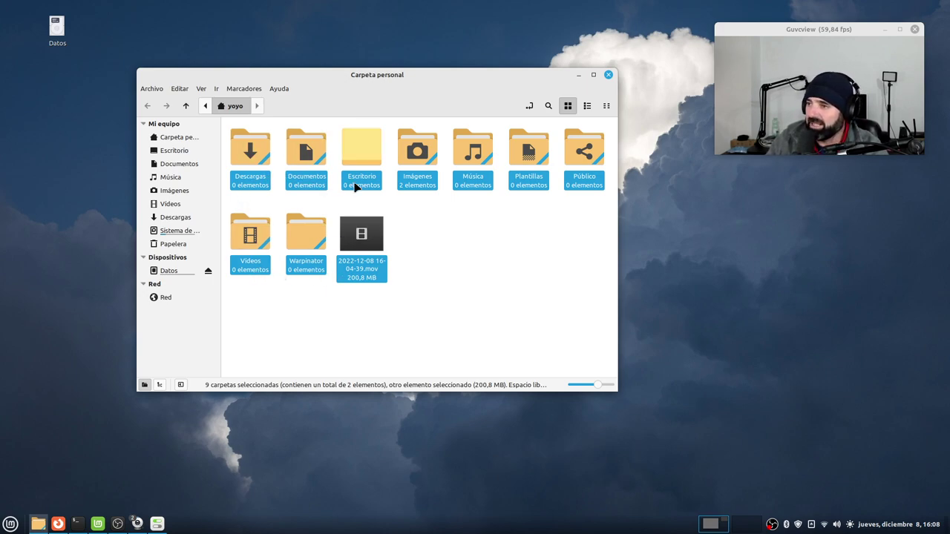
left_click(557, 244)
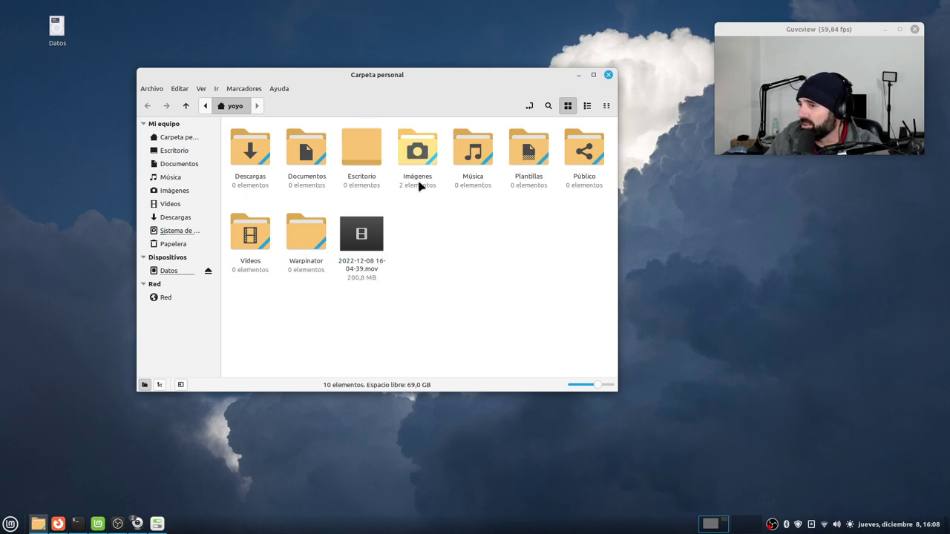
mouse_move(598, 389)
left_mouse_down()
mouse_move(590, 389)
mouse_move(598, 389)
left_mouse_up()
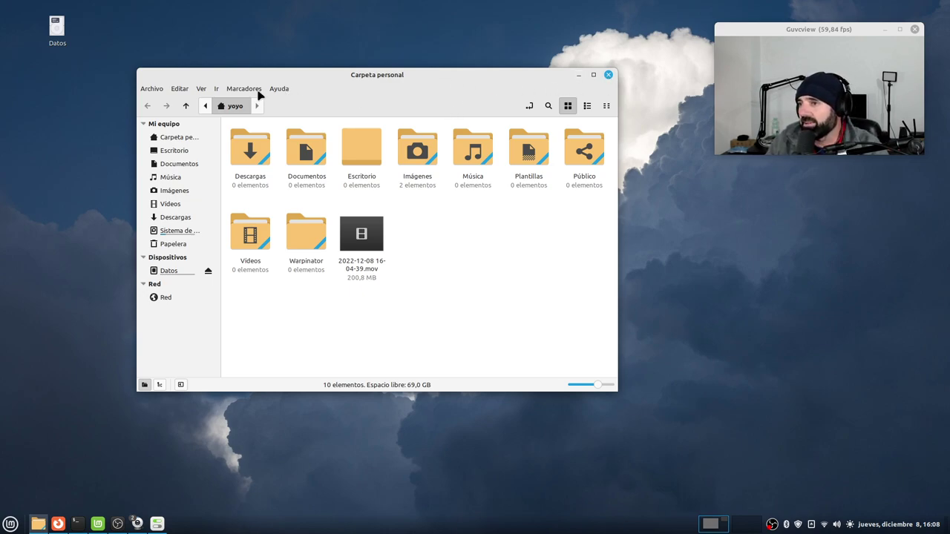
- Examine the default view settings in the file management preferences, close the dialog and reposition the home folder window
left_click(183, 90)
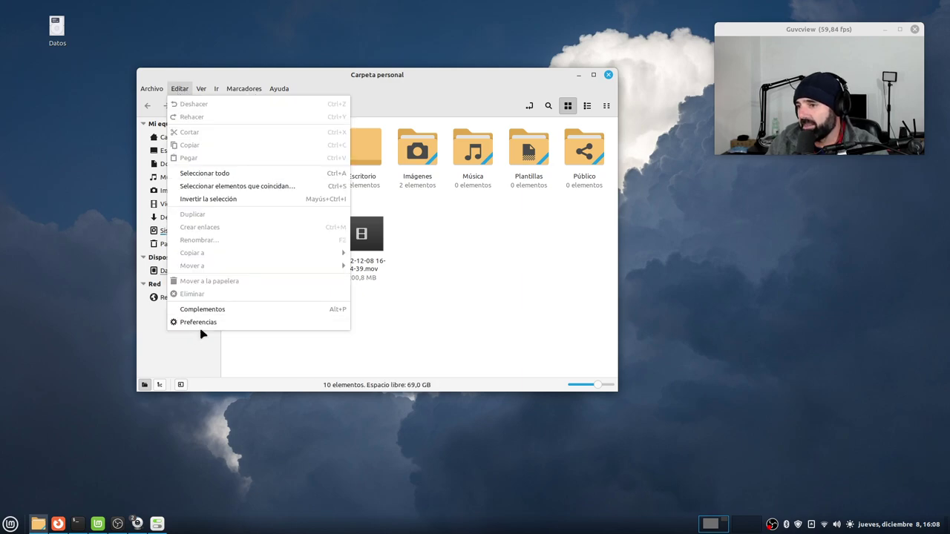
left_click(201, 324)
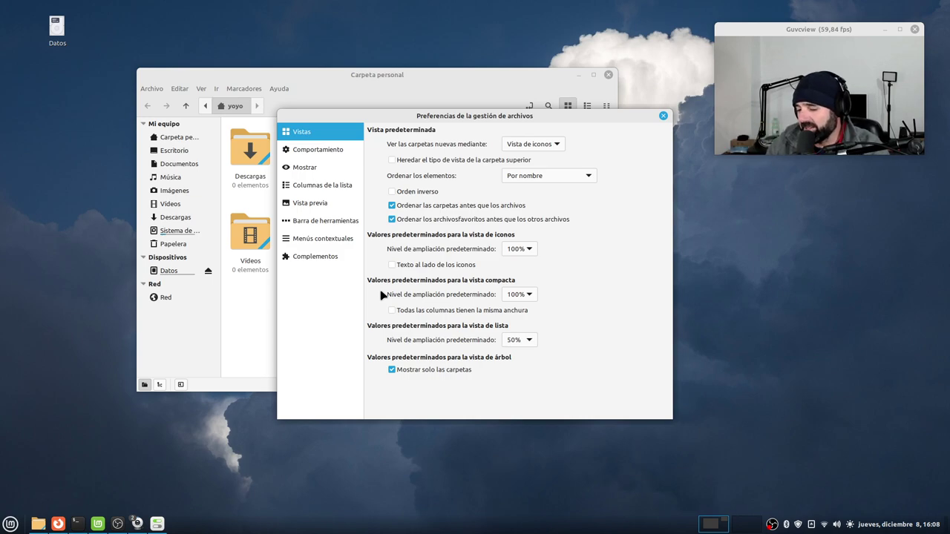
left_click_drag(596, 117, 572, 133)
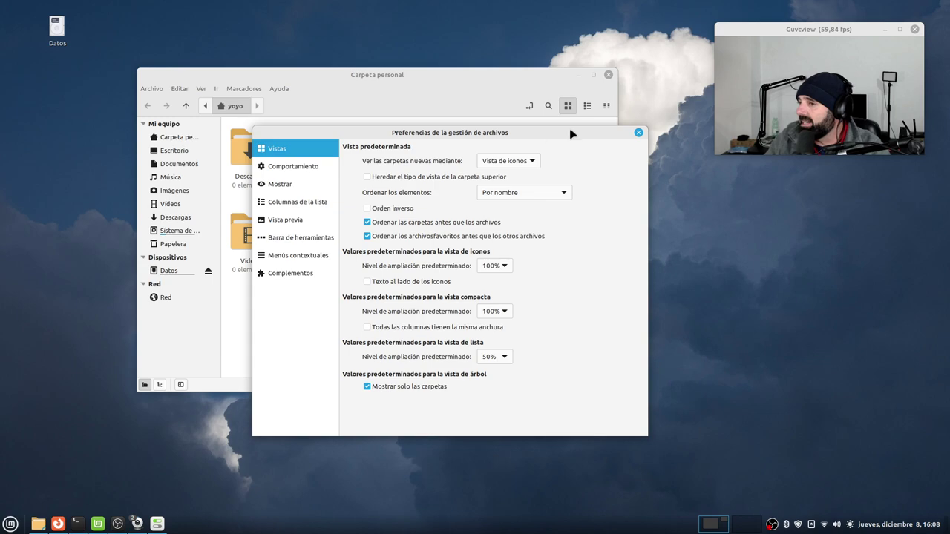
left_click(639, 133)
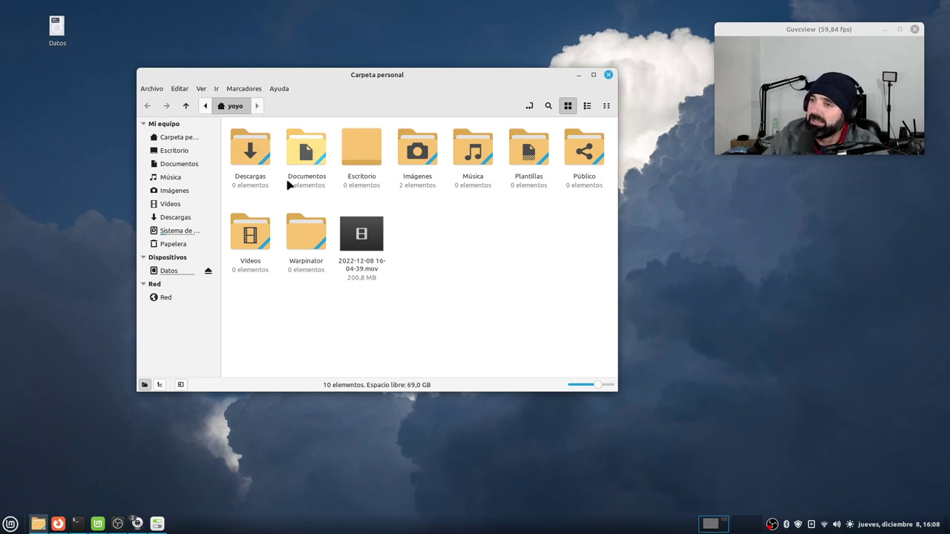
left_click(180, 89)
left_click(213, 325)
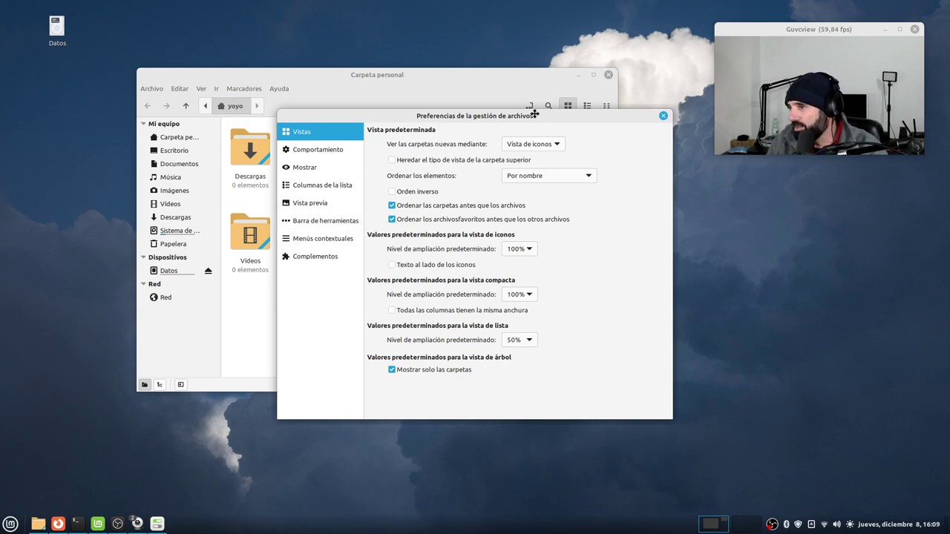
left_click_drag(535, 115, 438, 141)
left_click(567, 144)
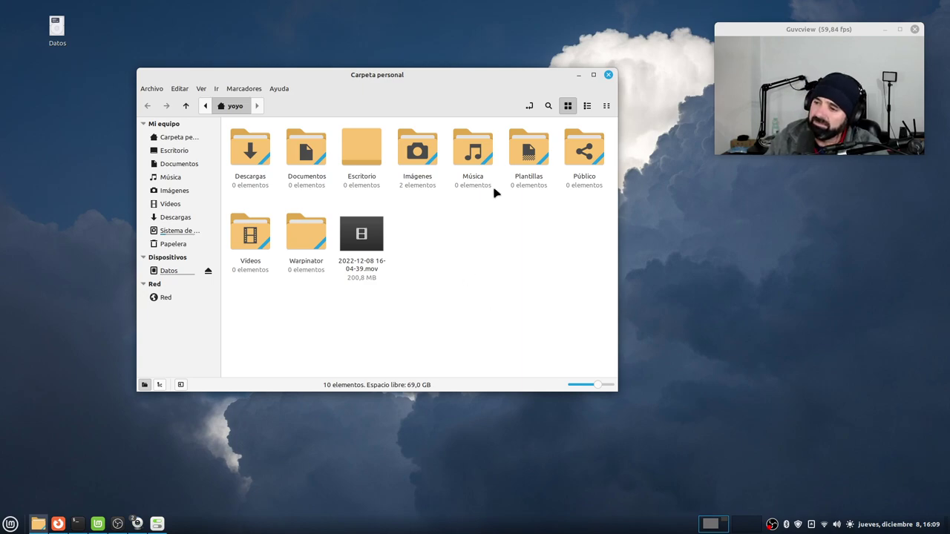
left_click_drag(516, 83, 473, 87)
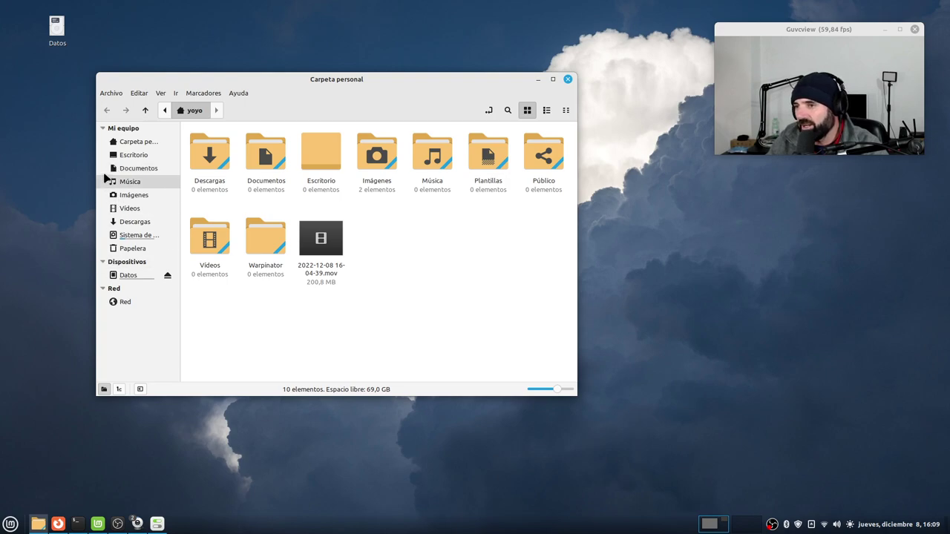
- Widen the home folder window's sidebar so the full place names fit, and close the window
left_click_drag(179, 272, 212, 272)
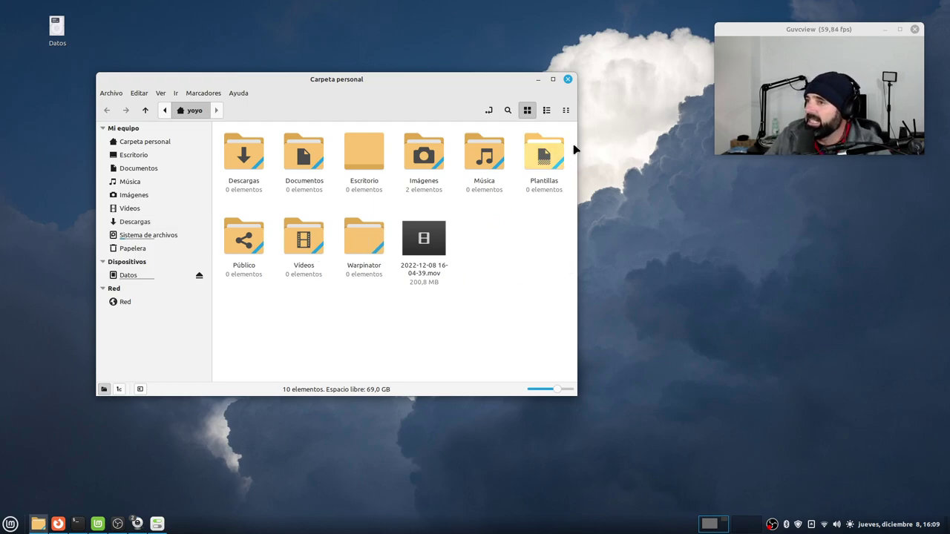
left_click(567, 79)
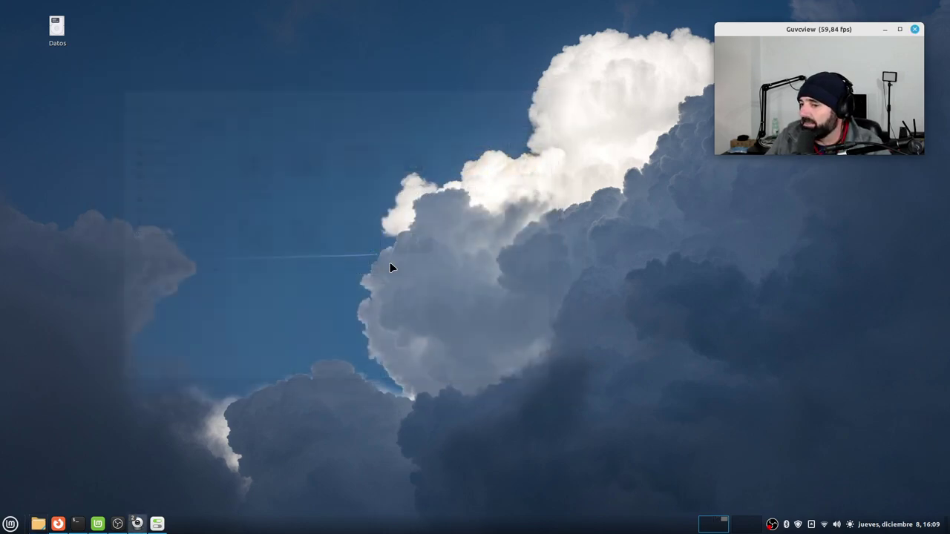
- Switch to Firefox, read the Legacy Options and Mouse Pointer sections of the release notes, and minimize the browser
left_click(58, 525)
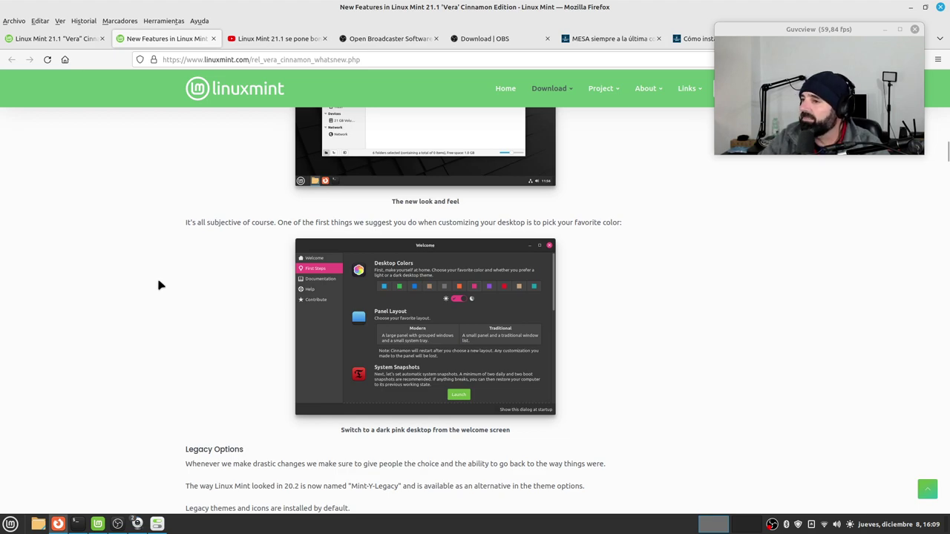
scroll(297, 304, "down", 3)
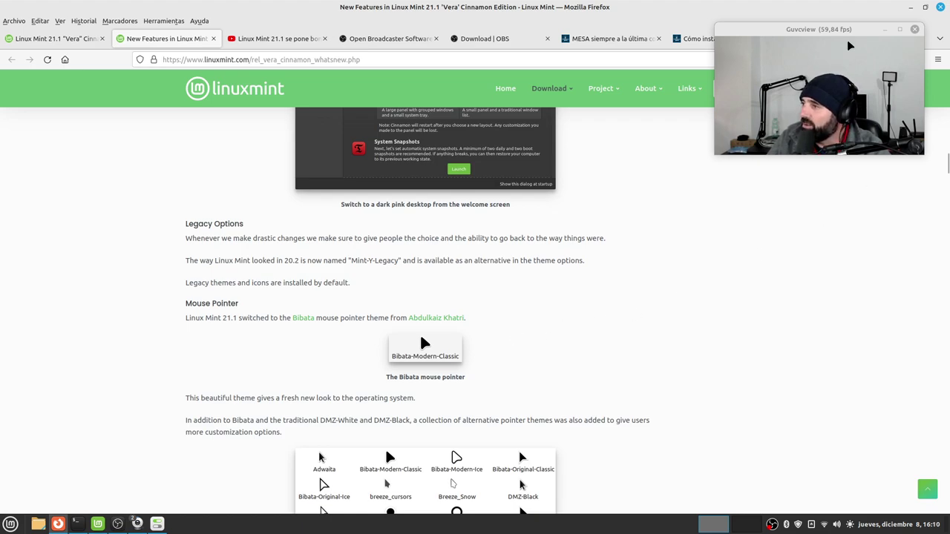
left_click(911, 9)
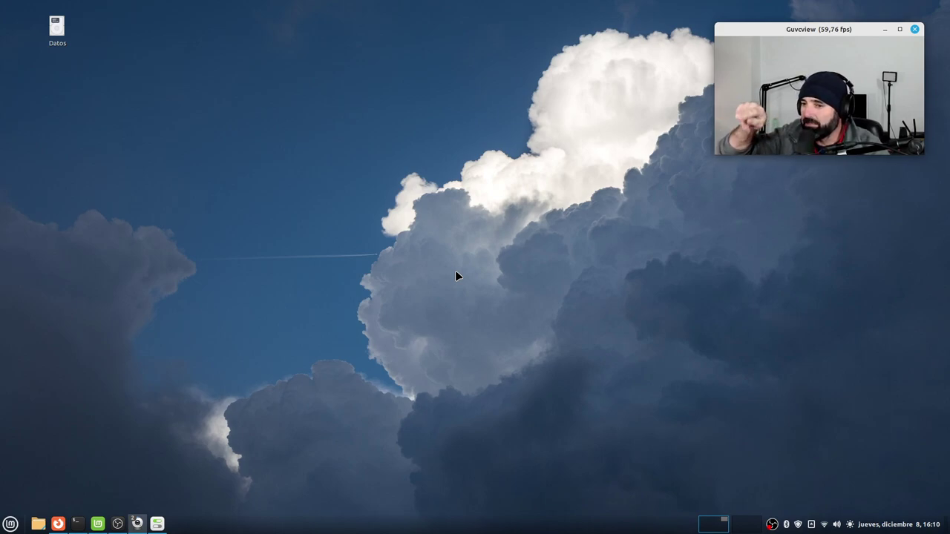
left_click(11, 524)
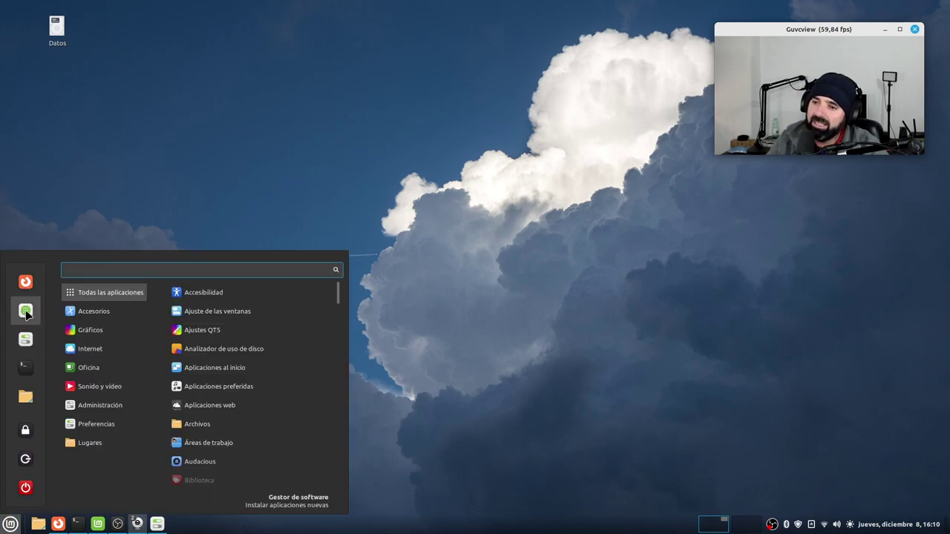
left_click(25, 340)
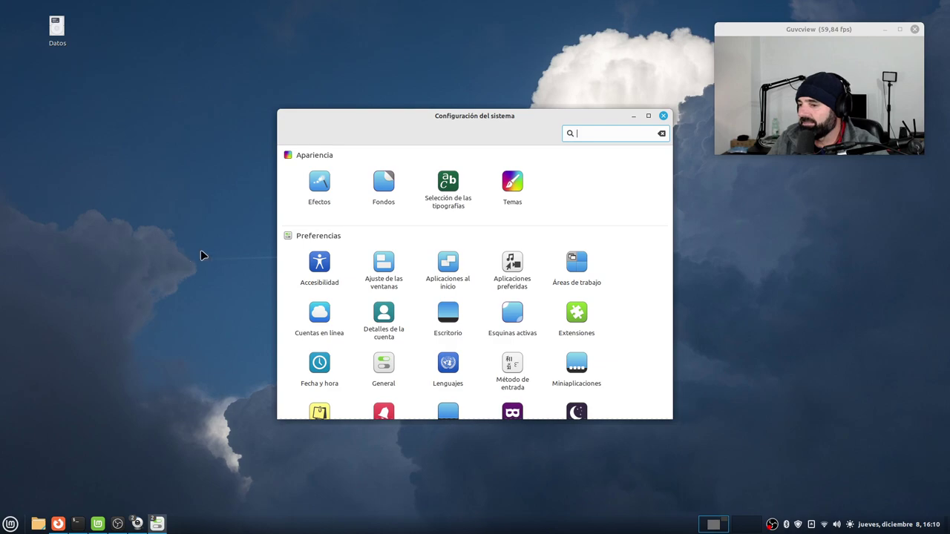
left_click(664, 116)
- Bring up the System Settings window already running, reposition it on the desktop and open the theme settings
left_click(158, 524)
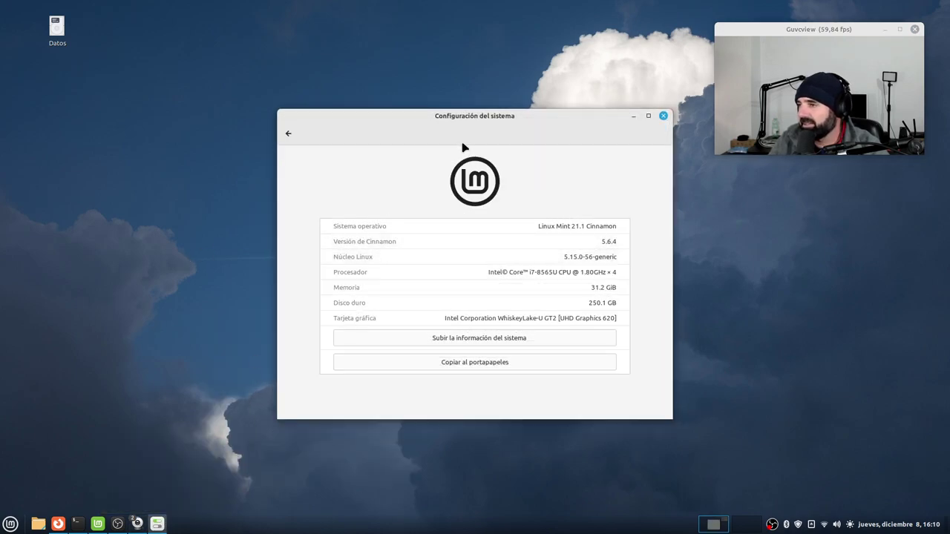
left_click_drag(541, 120, 366, 126)
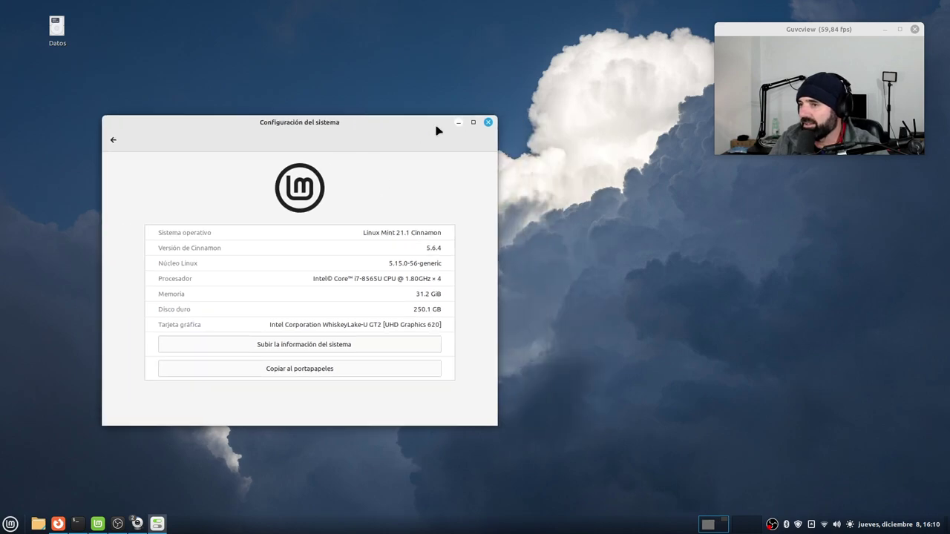
left_click(113, 141)
scroll(227, 314, "up", 10)
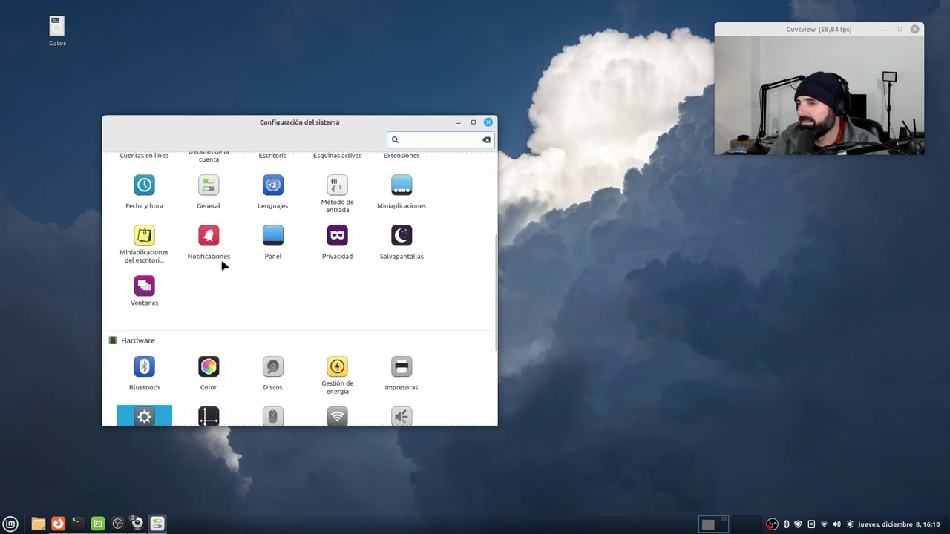
left_click(334, 195)
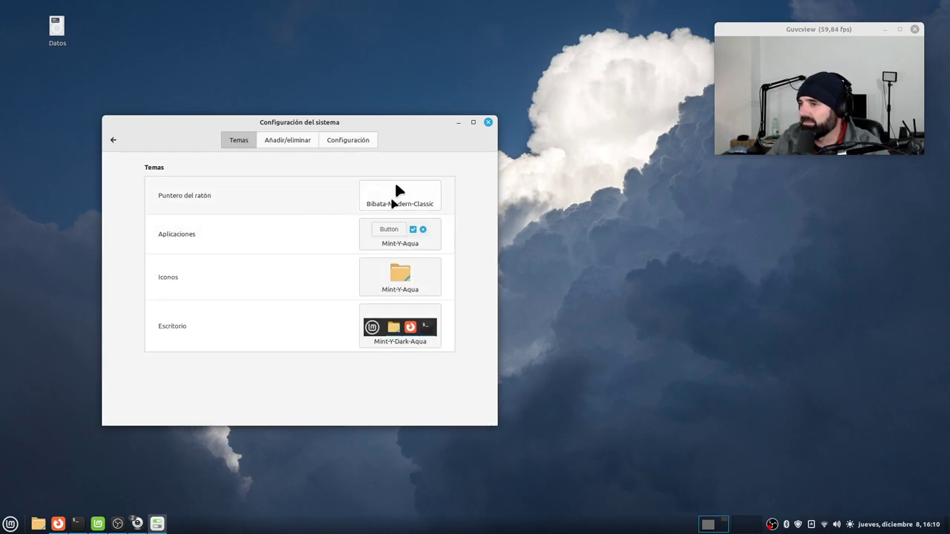
- Examine the available mouse pointer themes, close the list without choosing one and shift the settings window slightly
left_click(392, 204)
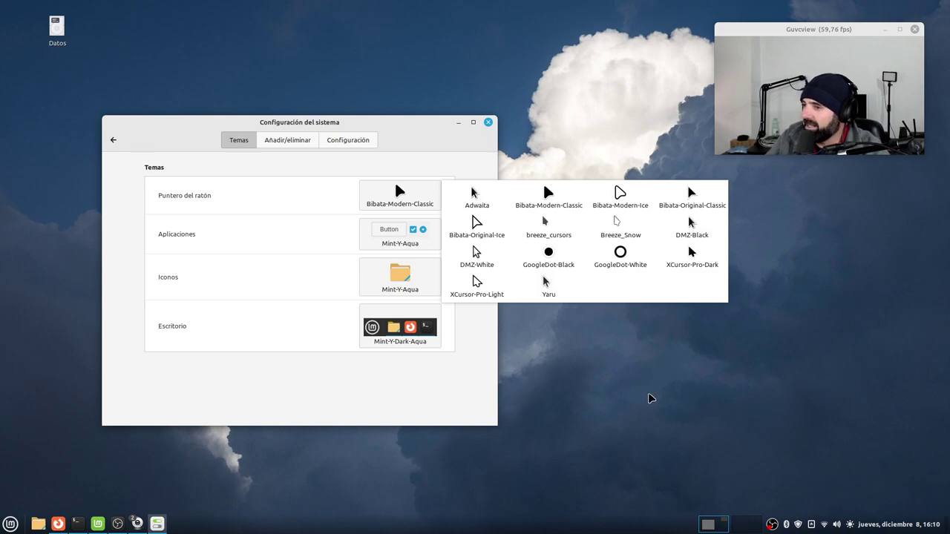
left_click(627, 121)
left_click_drag(398, 123, 380, 110)
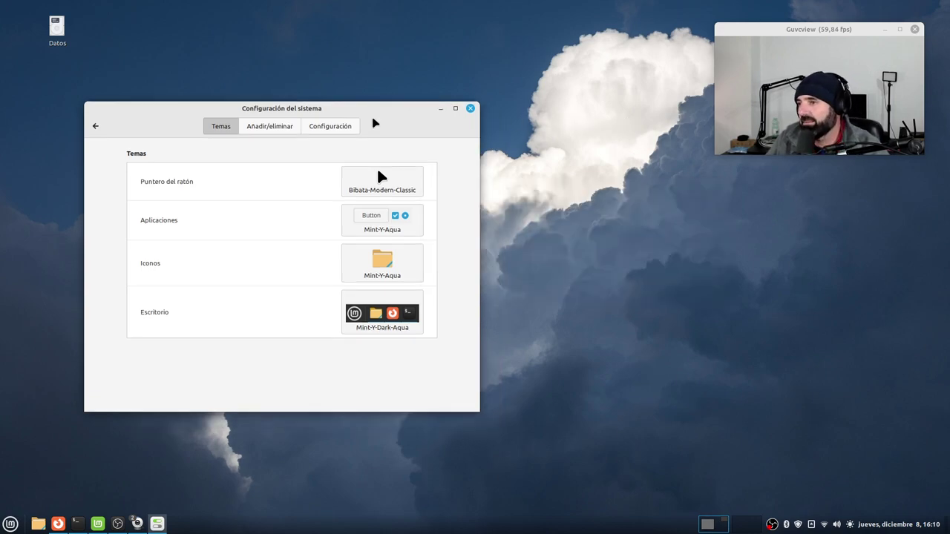
- Examine the available application themes, moving the settings window aside to make room for the list, and close it unchanged
left_click(364, 229)
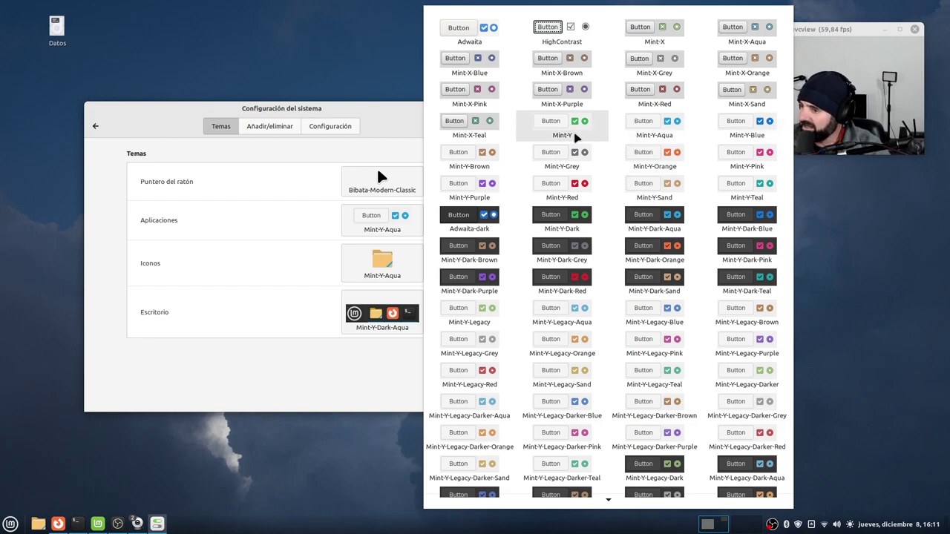
left_click(395, 111)
left_click_drag(394, 111, 318, 100)
left_click(301, 215)
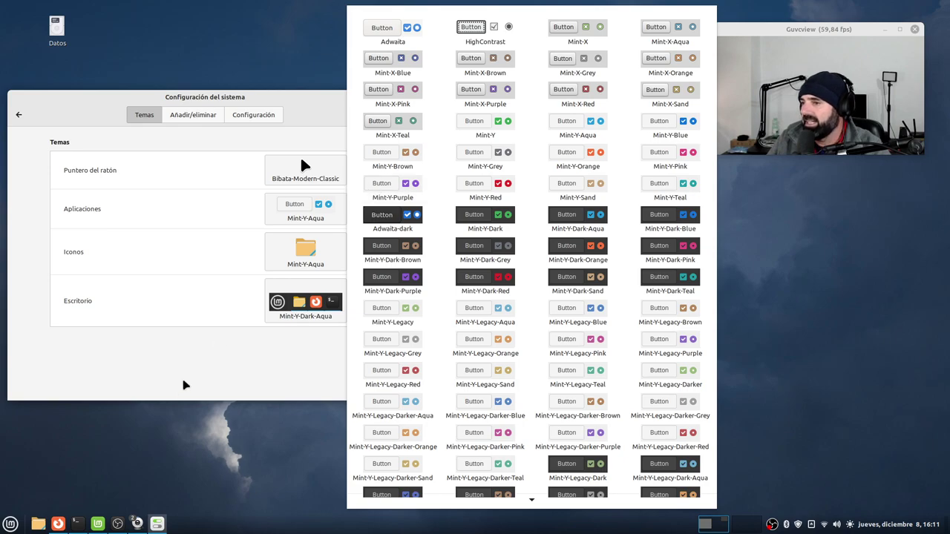
left_click(303, 165)
- Examine the available icon themes from Adwaita through the Mint-Y-Legacy-Dark variants, and close the list without choosing one
left_click(313, 256)
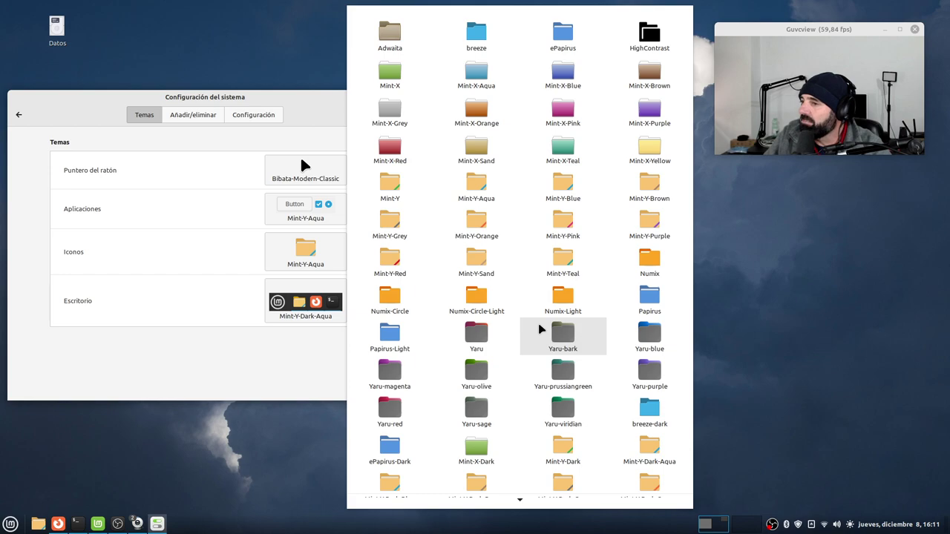
scroll(547, 314, "down", 1)
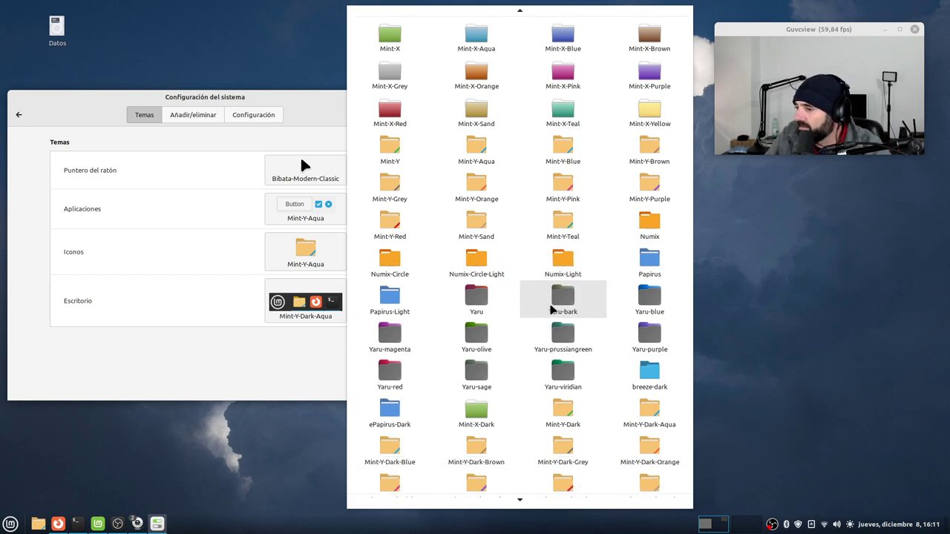
scroll(550, 312, "down", 4)
scroll(550, 314, "down", 2)
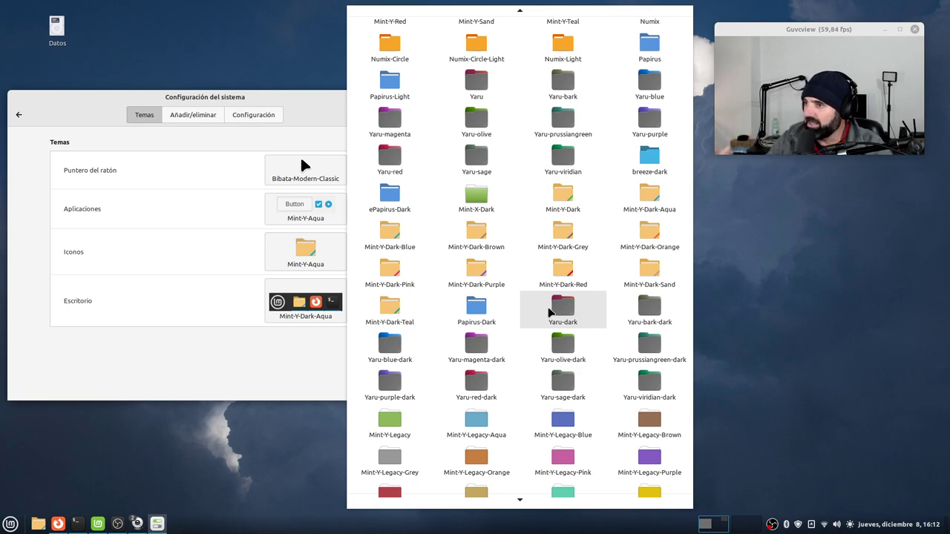
scroll(477, 215, "up", 1)
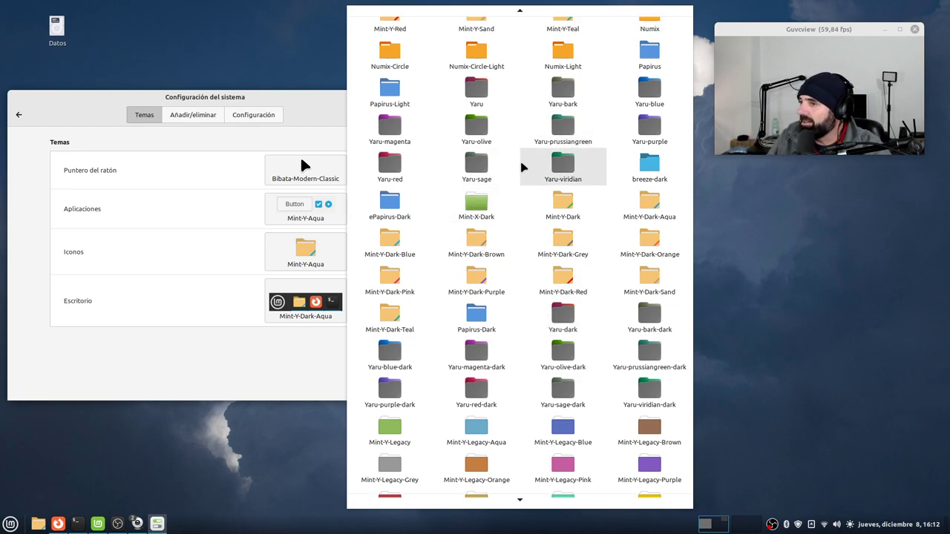
scroll(475, 223, "up", 1)
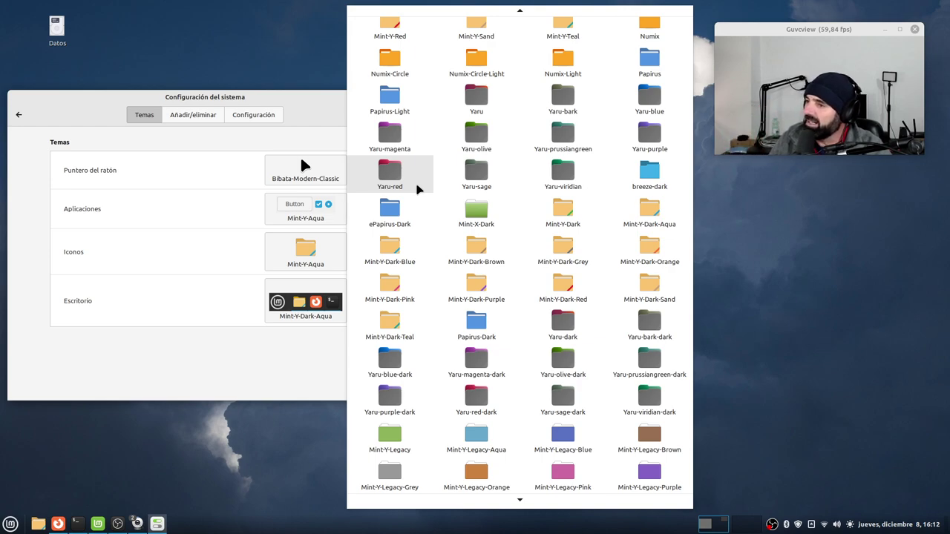
scroll(520, 163, "up", 2)
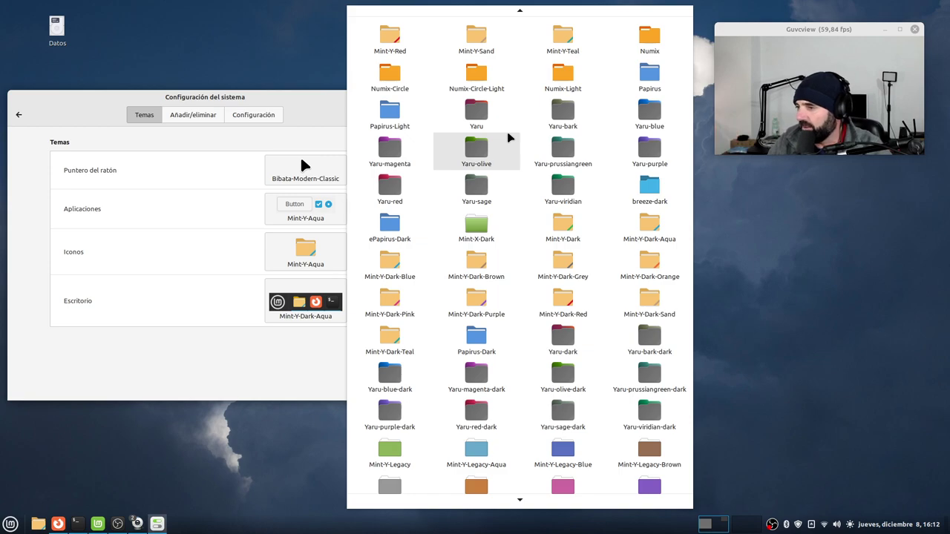
scroll(456, 254, "down", 1)
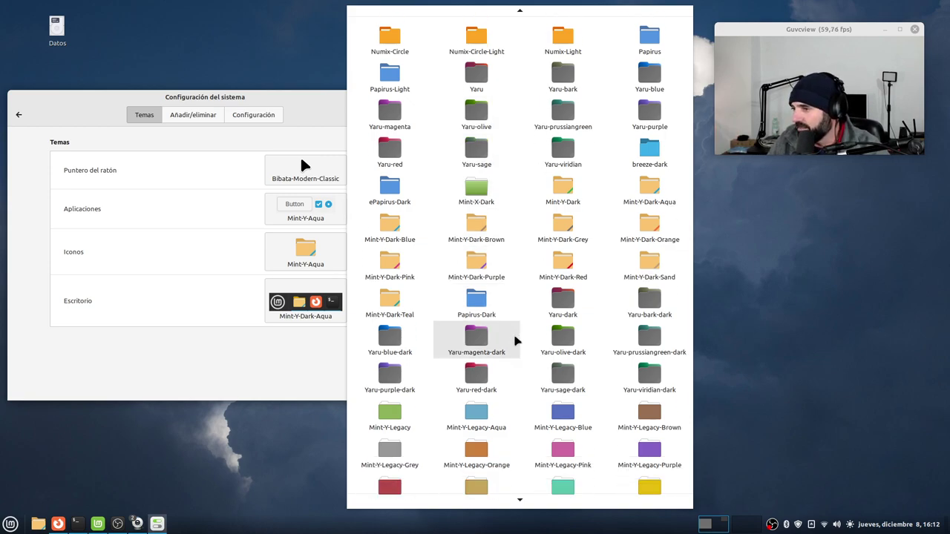
scroll(580, 371, "down", 3)
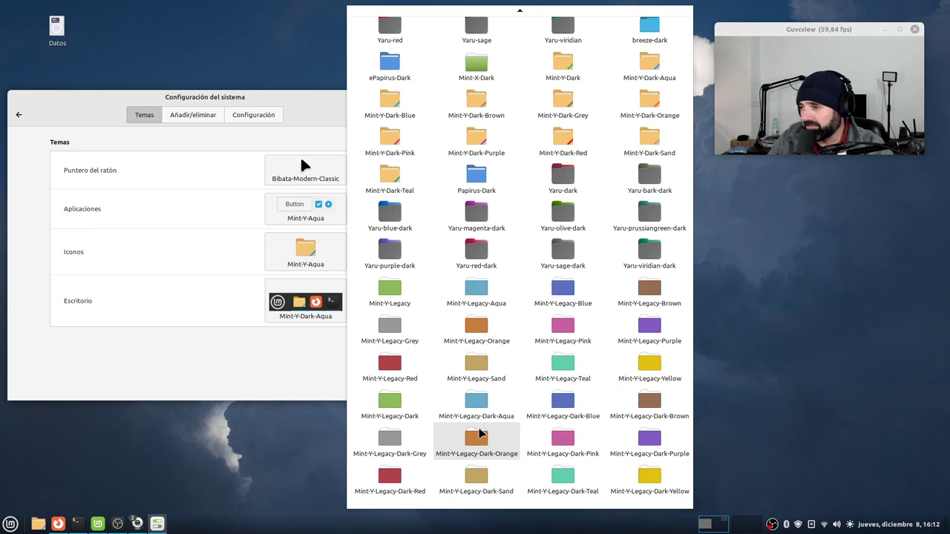
left_click(257, 379)
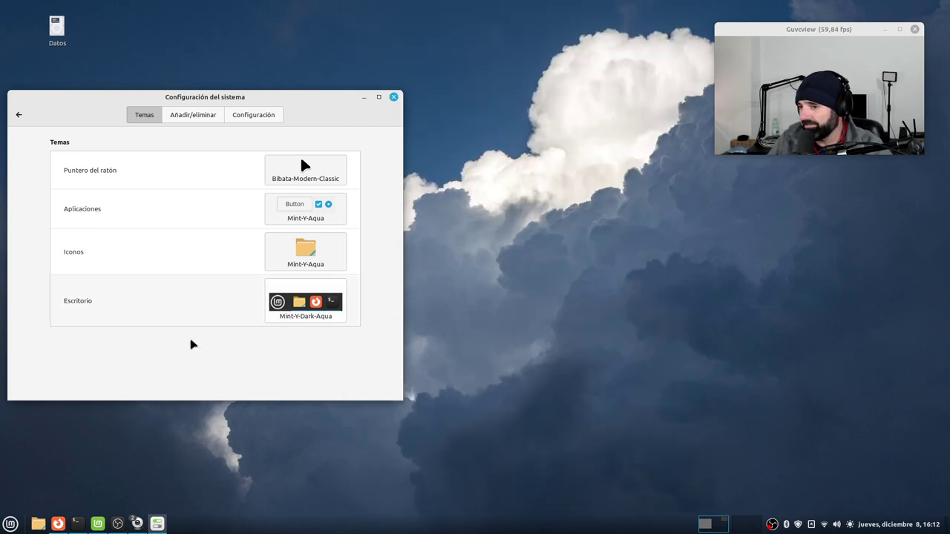
- Examine the available desktop themes without choosing one, and close the System Settings window
left_click(303, 311)
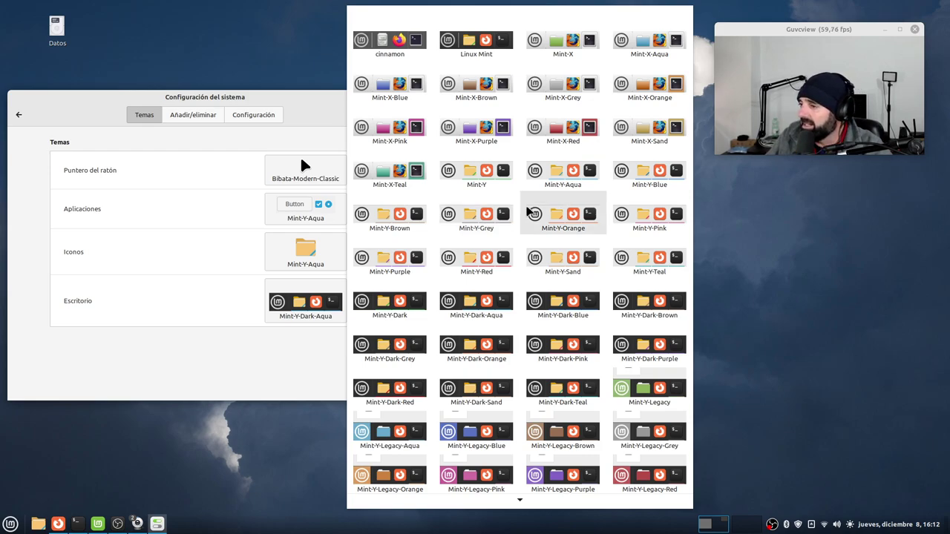
scroll(558, 404, "down", 1)
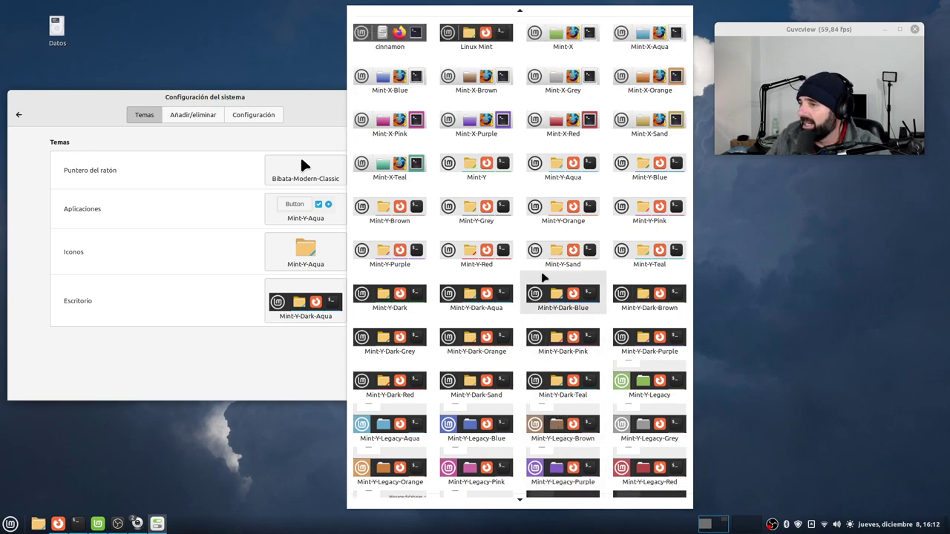
scroll(530, 297, "up", 1)
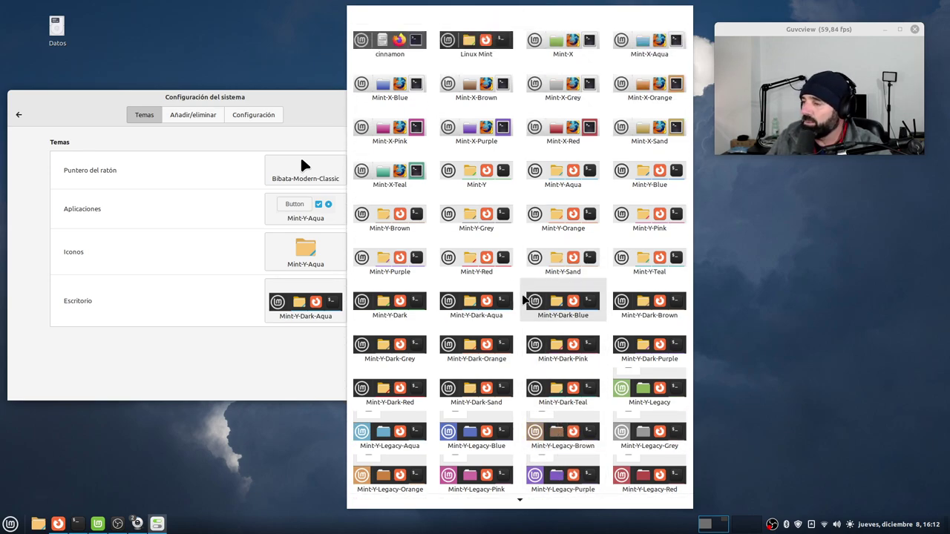
left_click(187, 356)
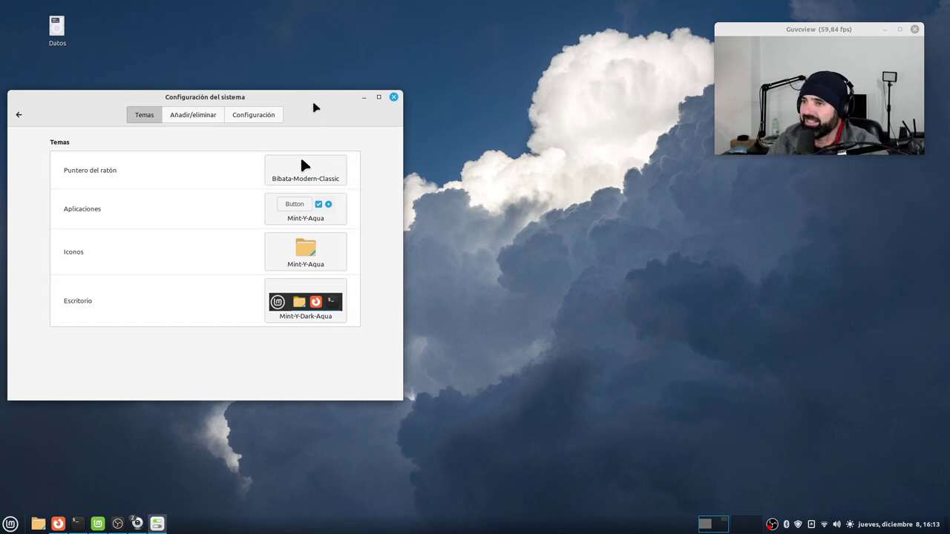
left_click_drag(313, 107, 399, 69)
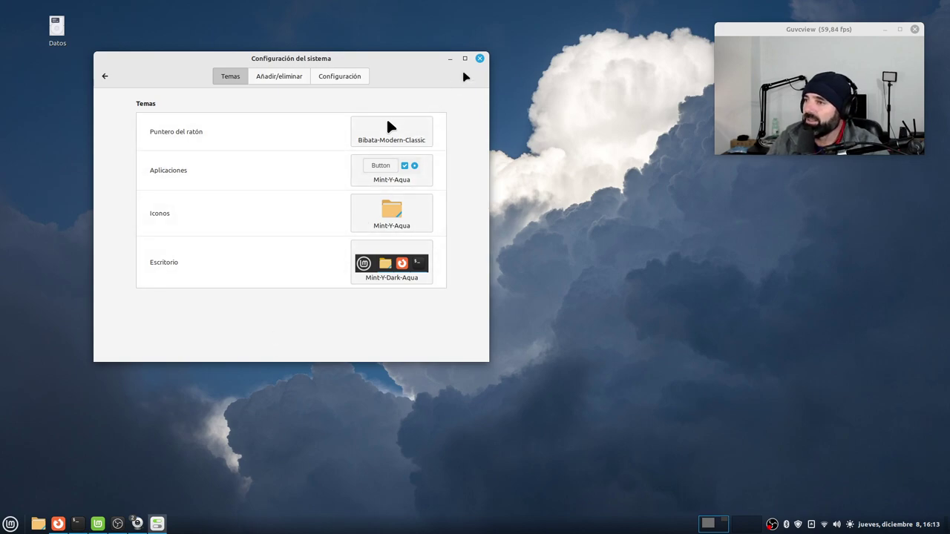
left_click(479, 58)
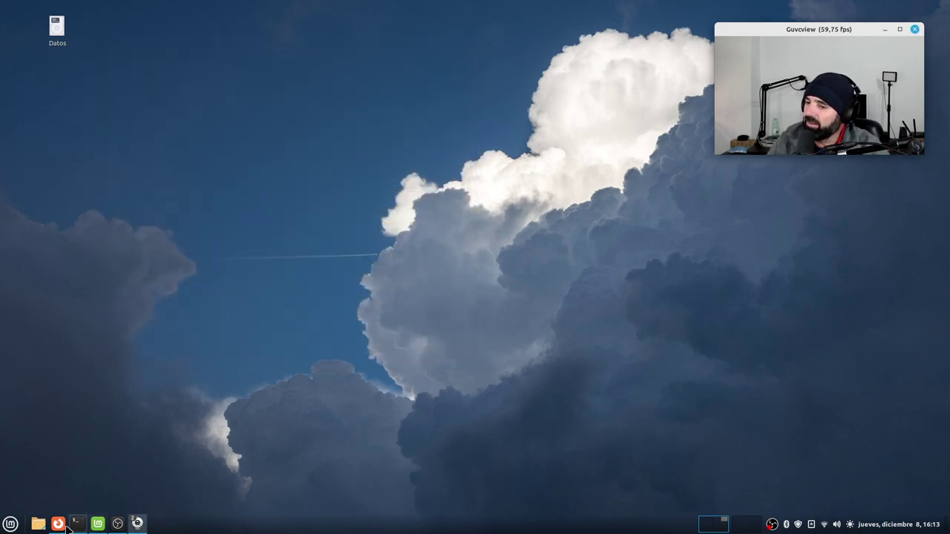
- Open the home folder in the file manager, move its window inward and resize it from several of its corners
key("super+e")
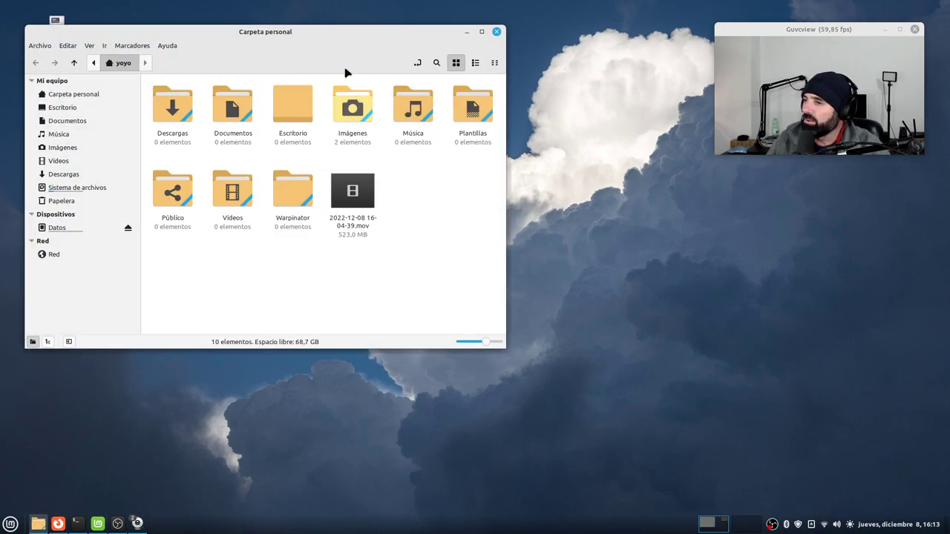
left_click_drag(316, 40, 429, 68)
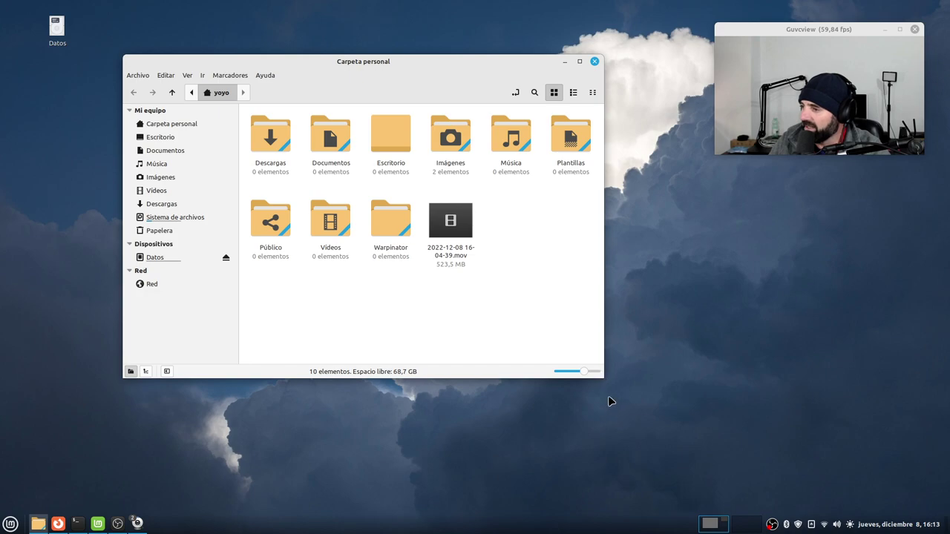
left_click_drag(606, 388, 576, 406)
left_click_drag(617, 259, 525, 412)
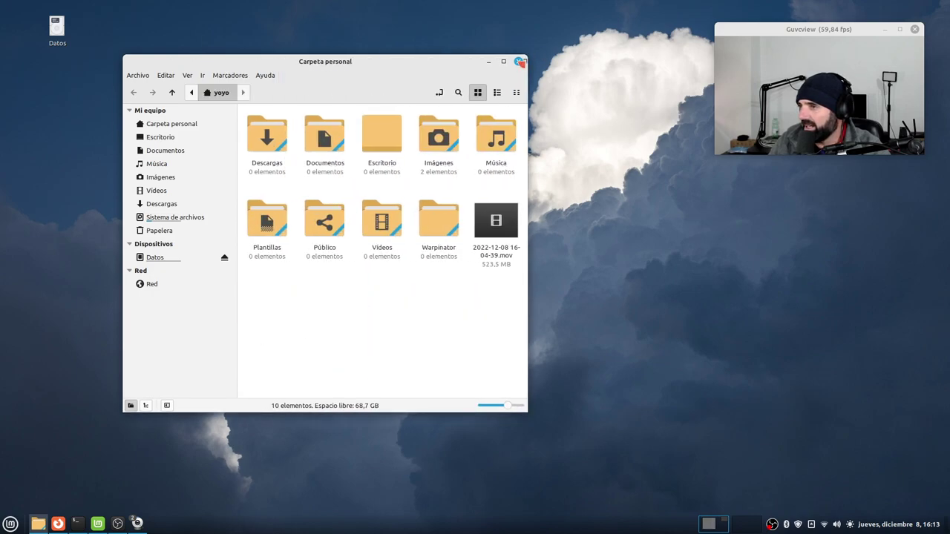
left_click_drag(525, 55, 570, 42)
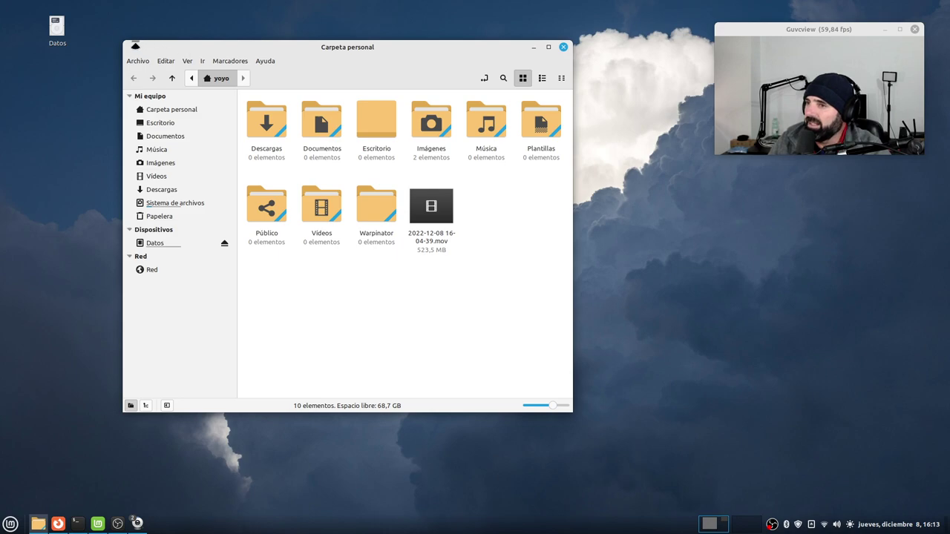
mouse_move(128, 41)
left_mouse_down()
mouse_move(102, 40)
mouse_move(132, 59)
left_mouse_up()
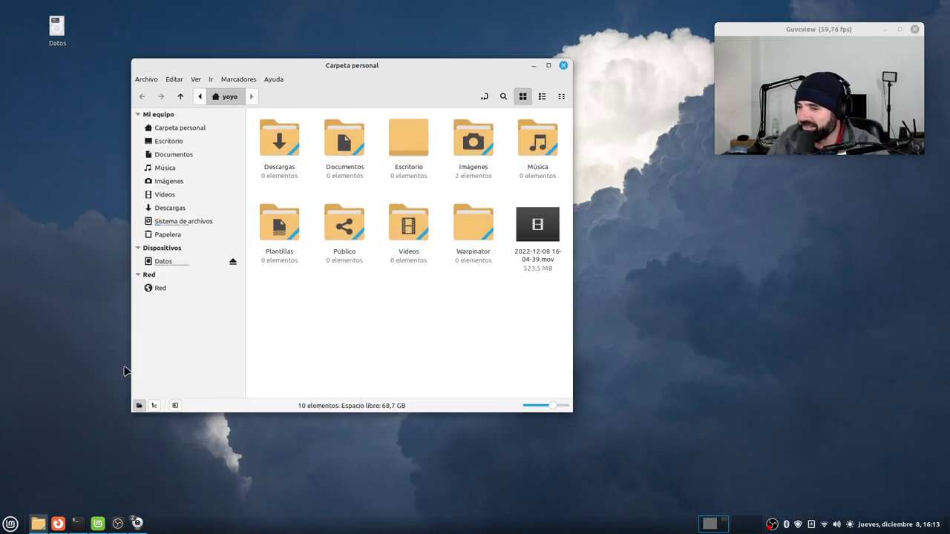
- Resize the home folder window from each of its corners, move it toward the desktop's upper left, and close it
mouse_move(133, 413)
left_mouse_down()
mouse_move(102, 439)
mouse_move(125, 422)
left_mouse_up()
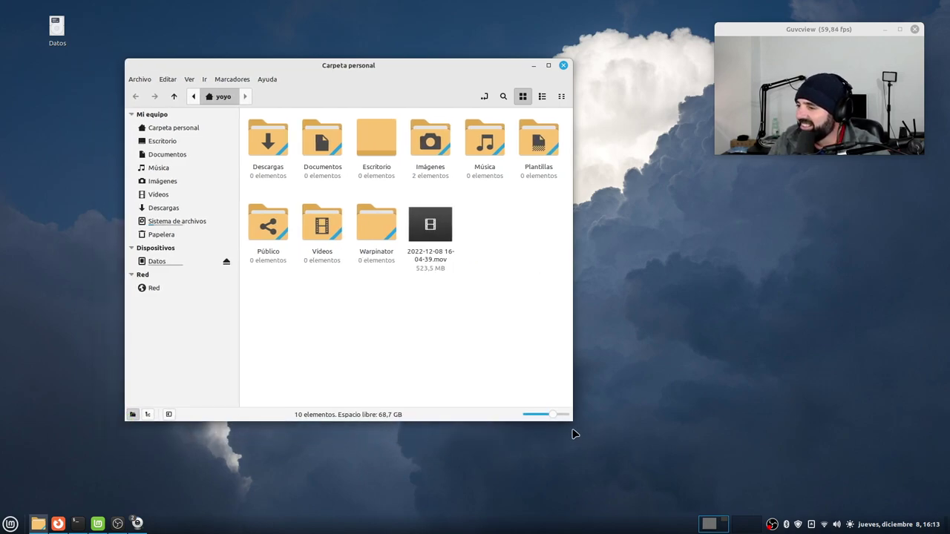
left_click_drag(569, 421, 575, 426)
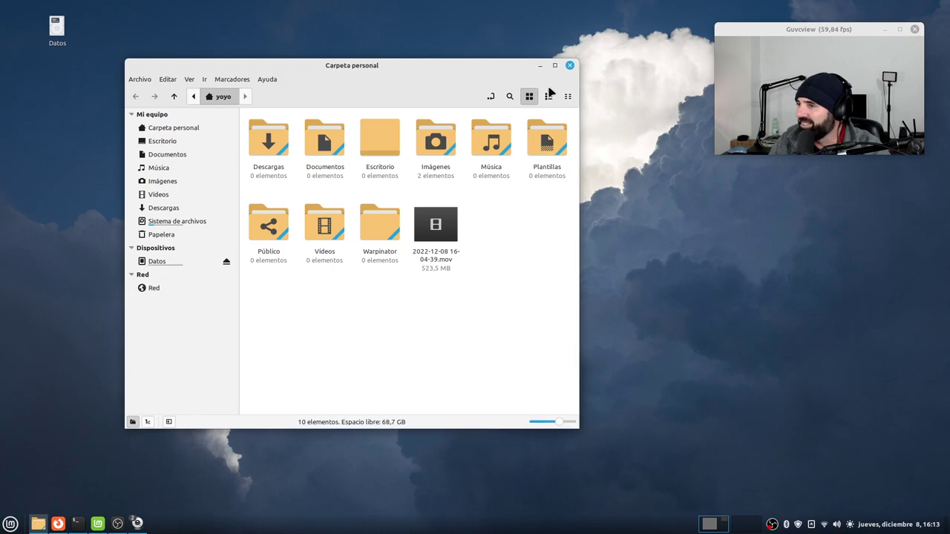
left_click_drag(576, 60, 601, 51)
left_click_drag(128, 52, 138, 75)
left_click_drag(139, 429, 300, 433)
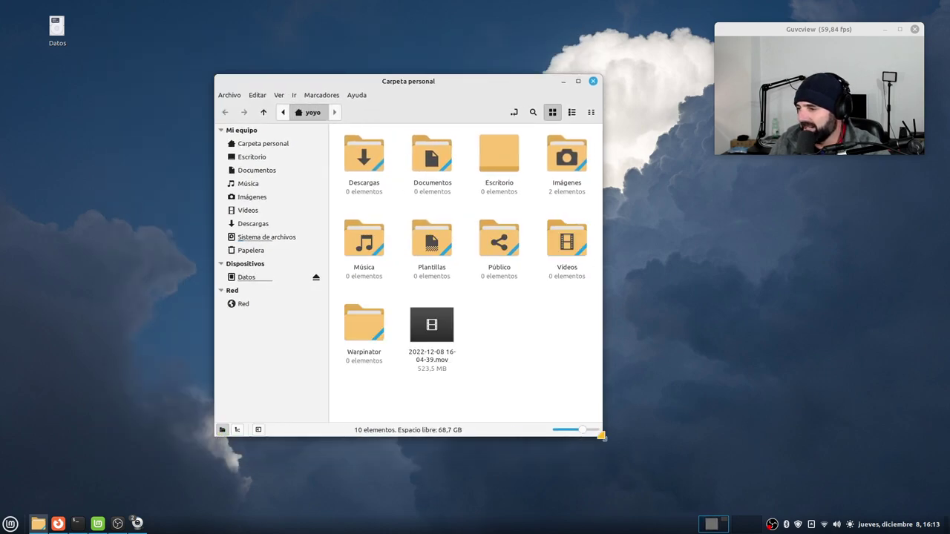
left_click_drag(604, 444, 649, 456)
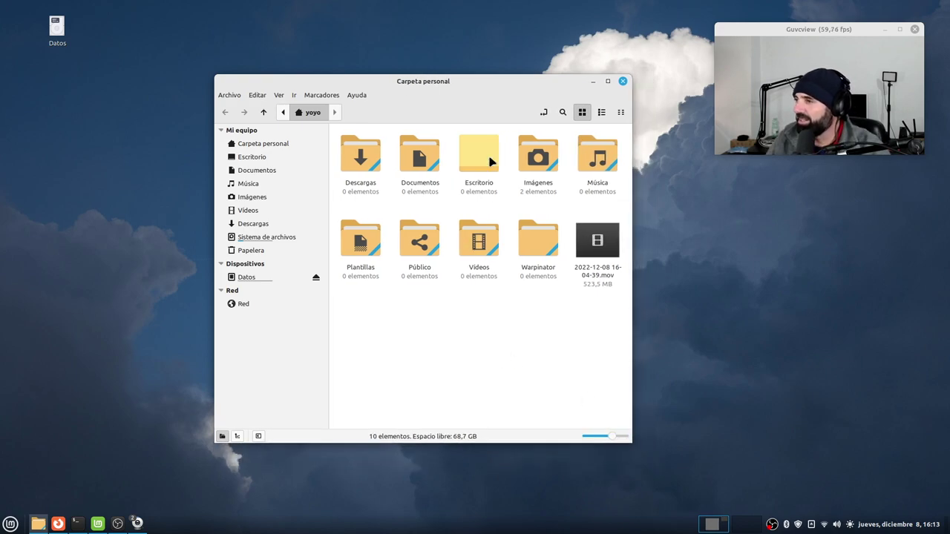
left_click_drag(514, 87, 415, 74)
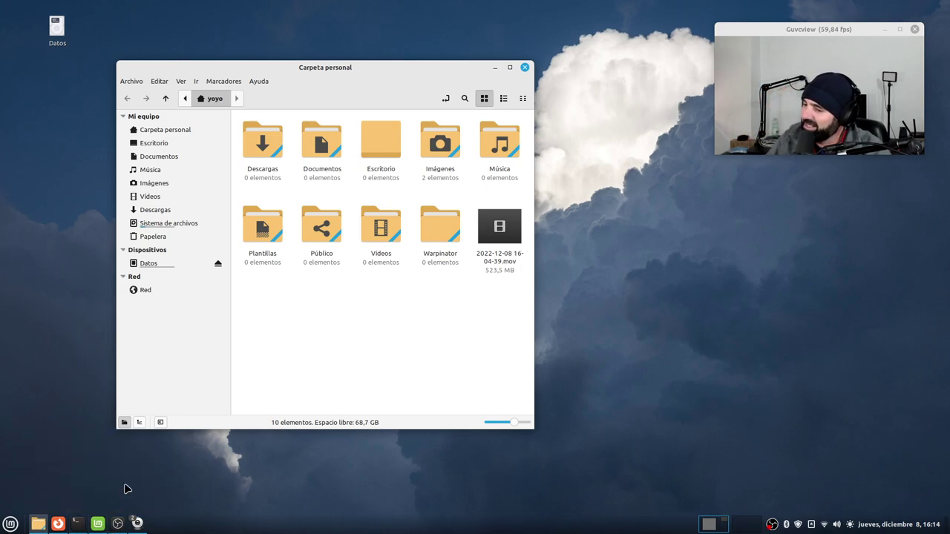
mouse_move(99, 525)
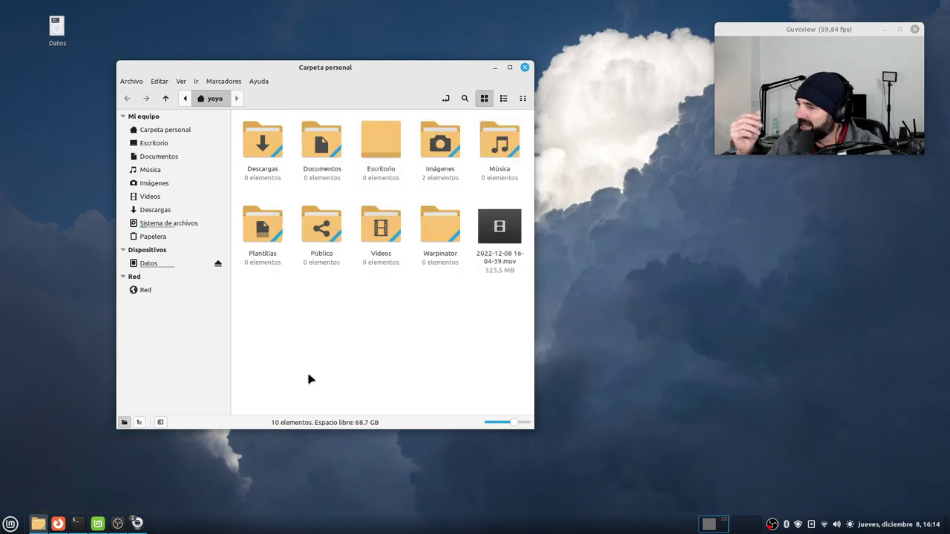
left_click(524, 67)
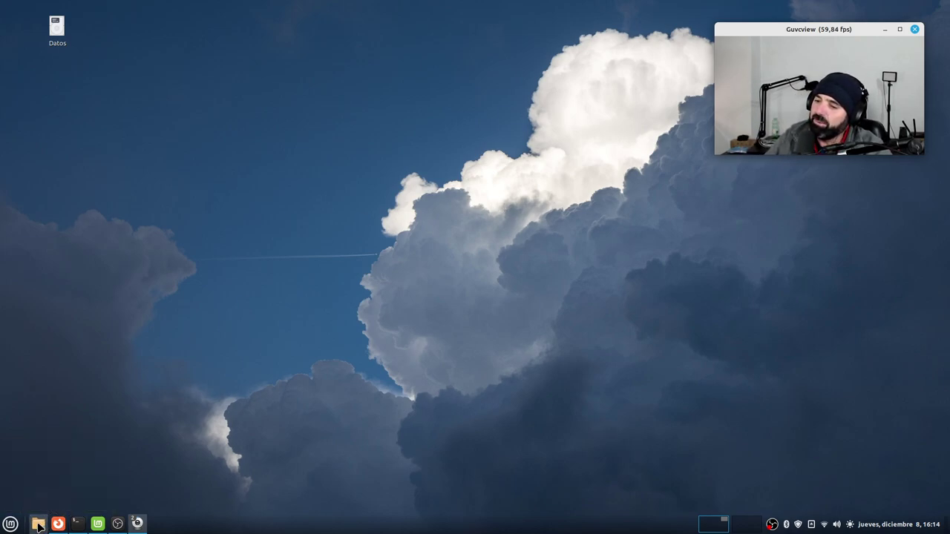
- Reopen the home folder and bring up the terminal window, placing it partly over the file manager
key("super+e")
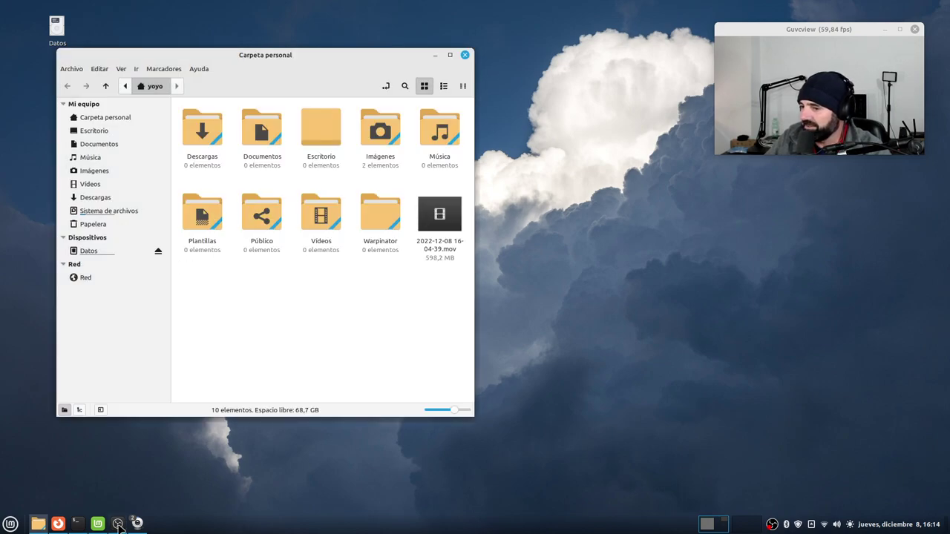
left_click(80, 525)
left_click_drag(411, 37, 409, 136)
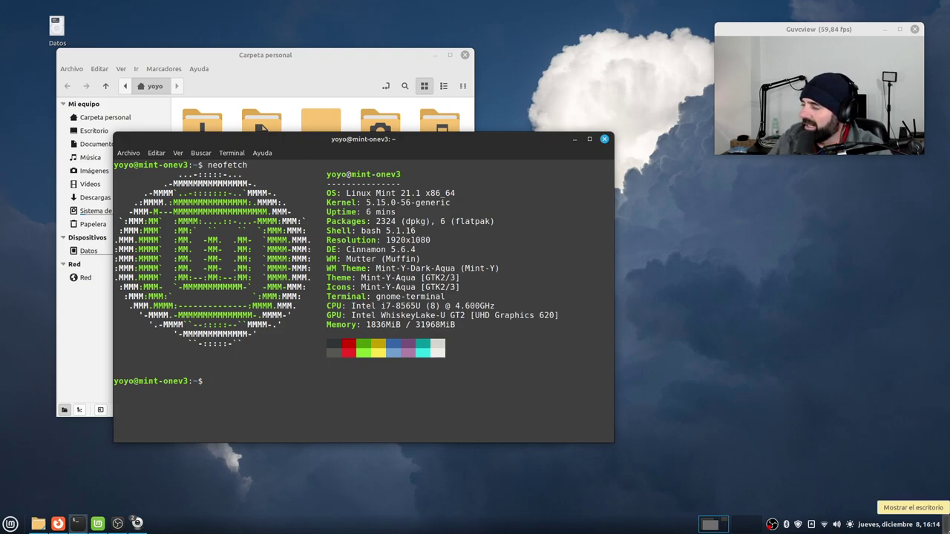
- Use the panel's Corner bar to show the desktop and restore the open windows several times
left_click(947, 530)
left_click(947, 530)
left_click(948, 530)
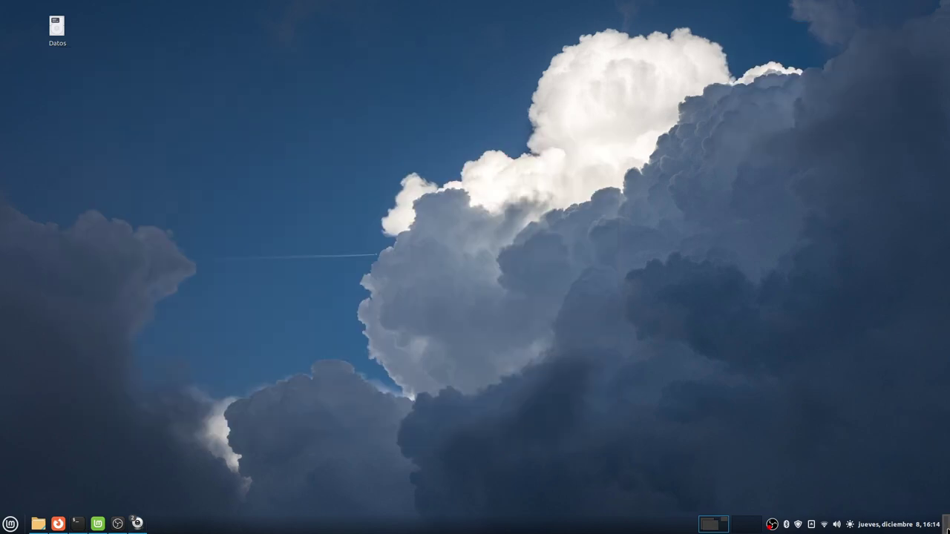
left_click(947, 530)
left_click(948, 530)
left_click(948, 530)
left_click(947, 530)
left_click(948, 530)
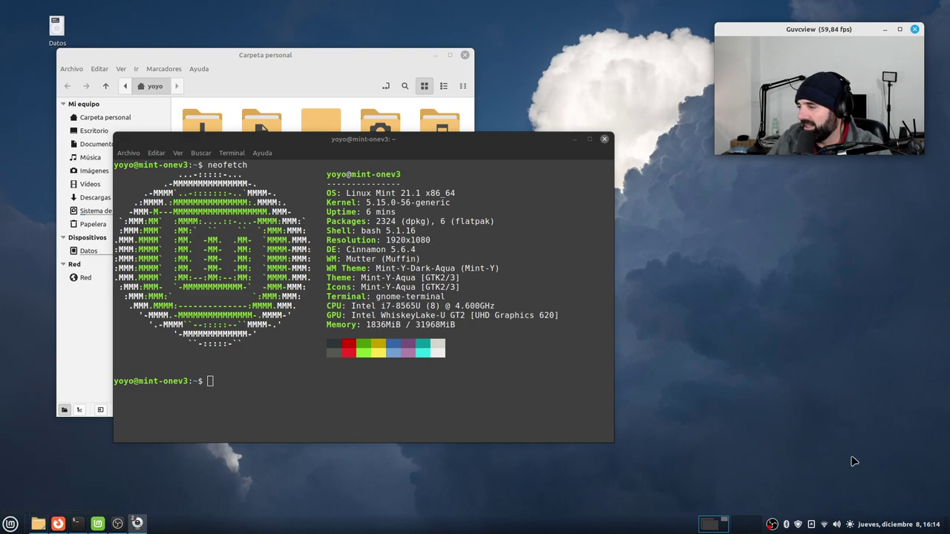
left_click(946, 524)
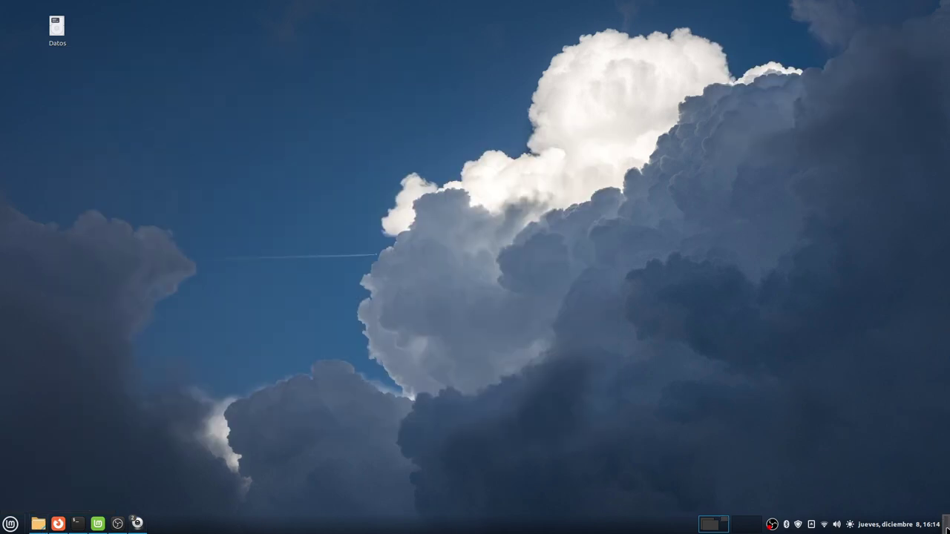
left_click(946, 525)
- Open the Corner bar applet's configuration and examine its click action without changing it
right_click(946, 524)
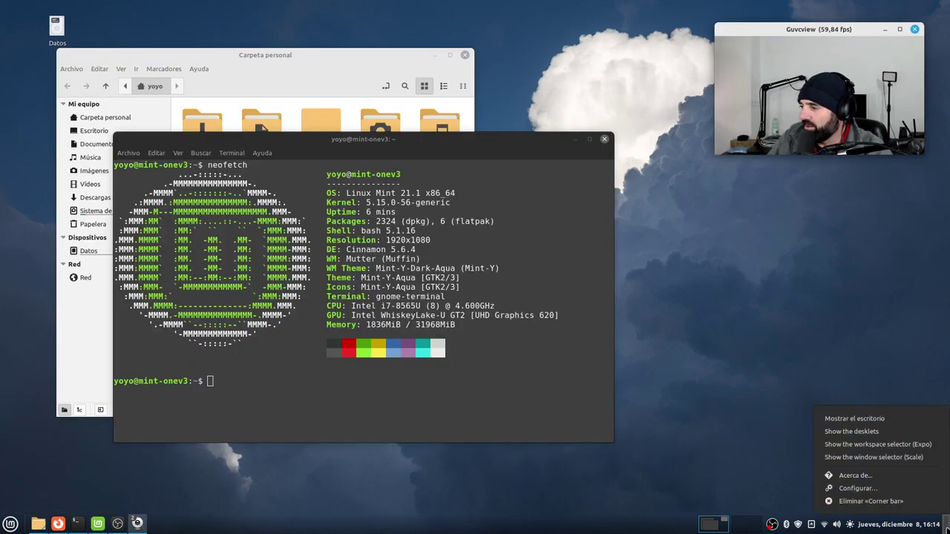
left_click(853, 491)
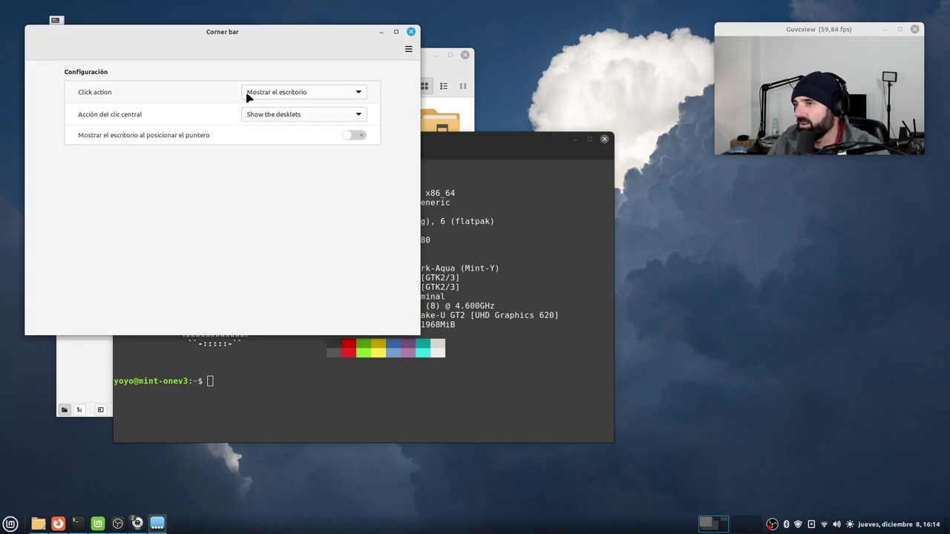
left_click(276, 96)
left_click(275, 96)
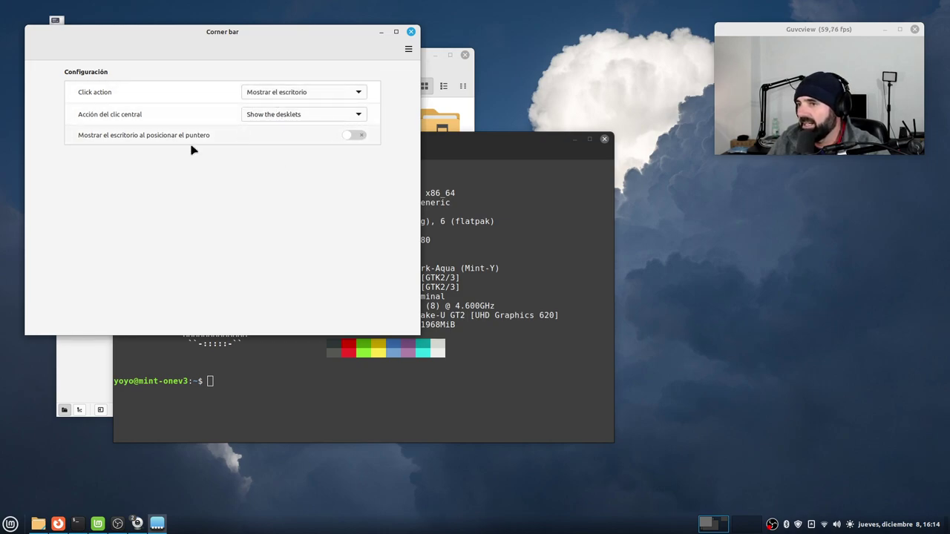
- Enable and disable showing the desktop on pointer hover twice to examine its extra options, and close the Corner bar settings
left_click(354, 136)
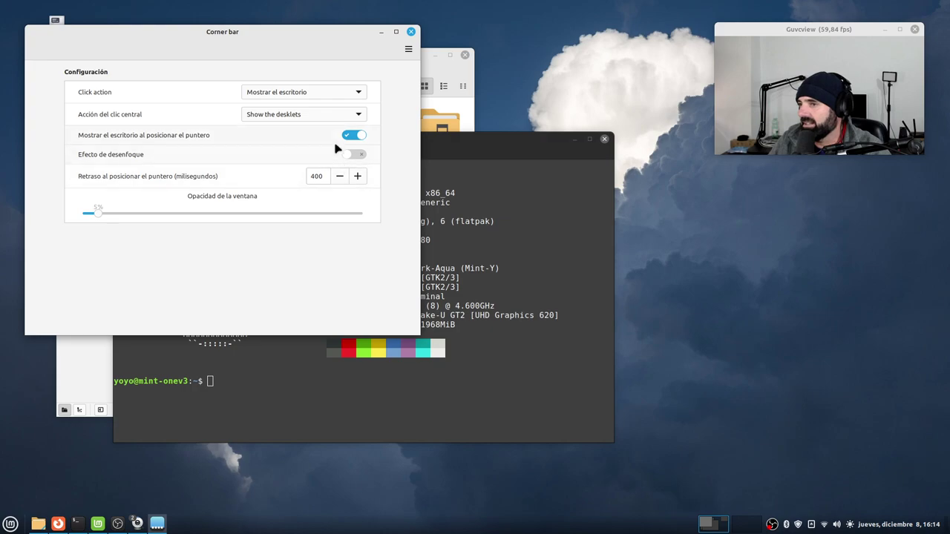
left_click(352, 136)
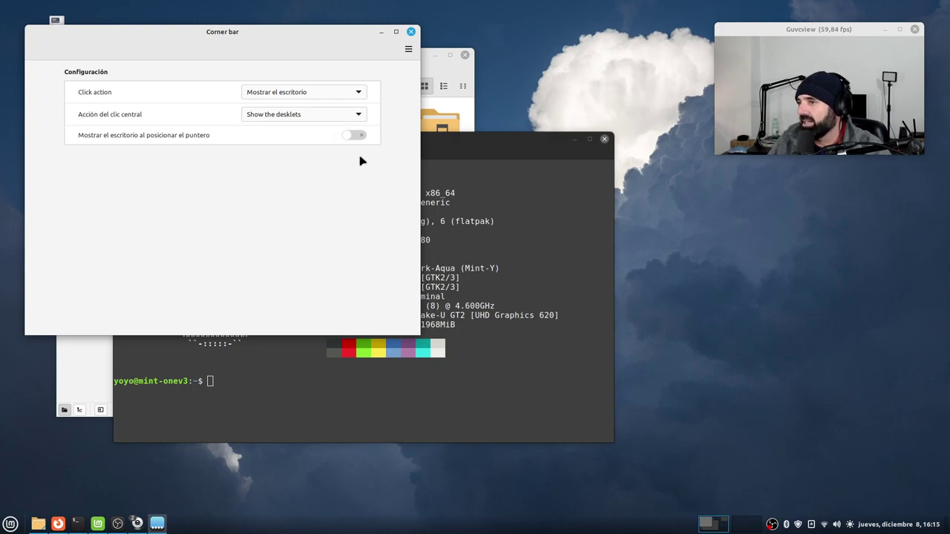
left_click(354, 137)
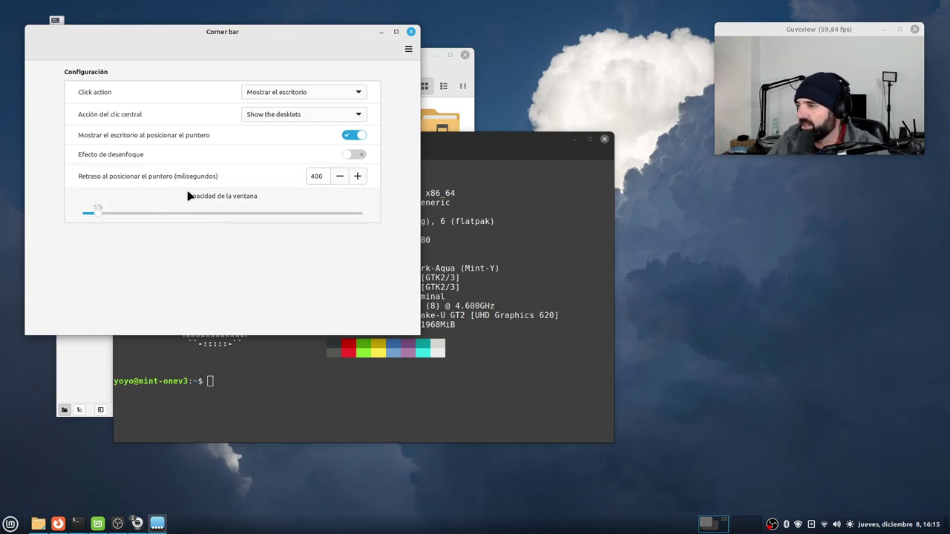
left_click(345, 137)
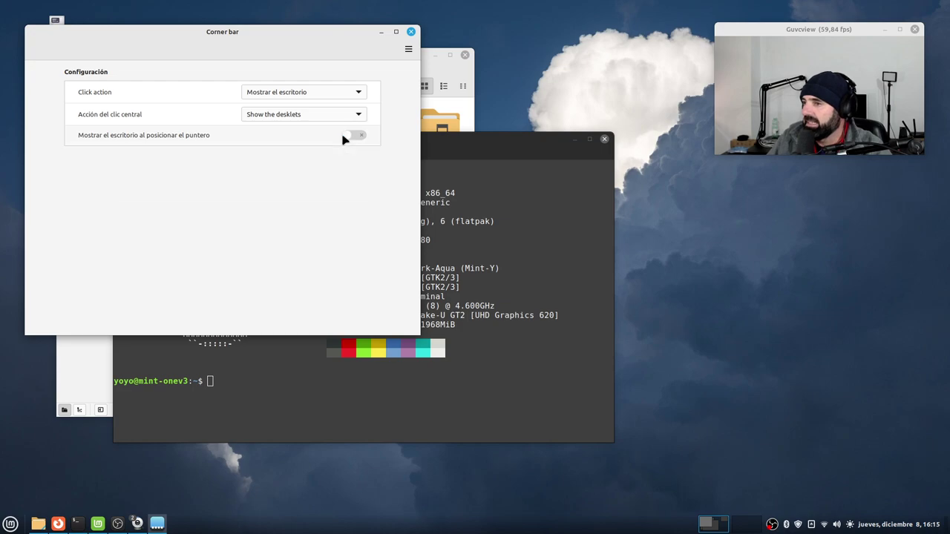
left_click(411, 32)
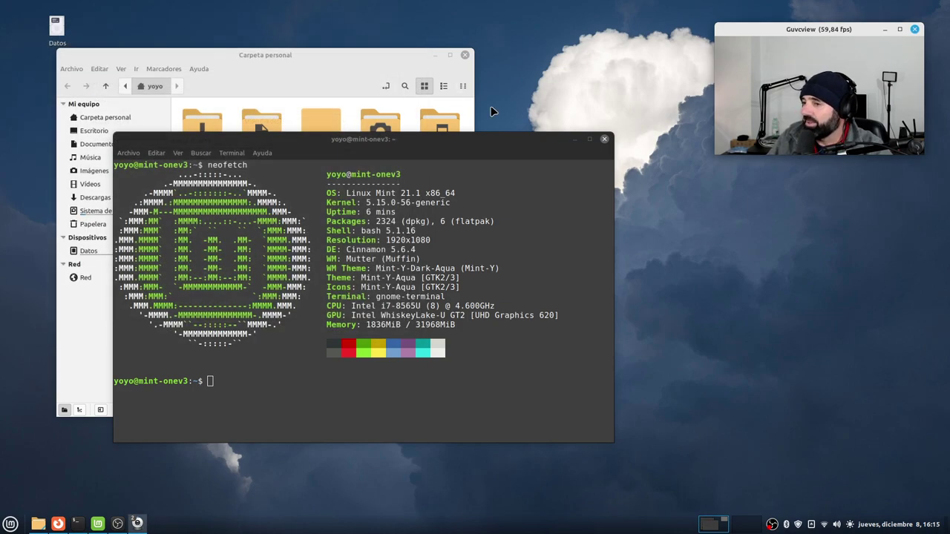
- Close the terminal, move the home folder window inward, narrow its sidebar, and minimize the window
left_click(604, 139)
left_click_drag(361, 60, 444, 70)
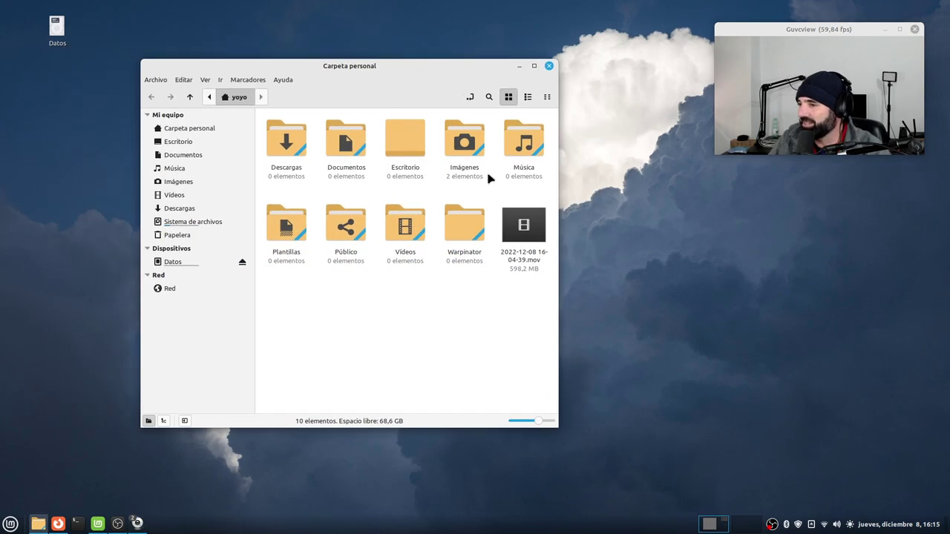
left_click_drag(255, 302, 225, 306)
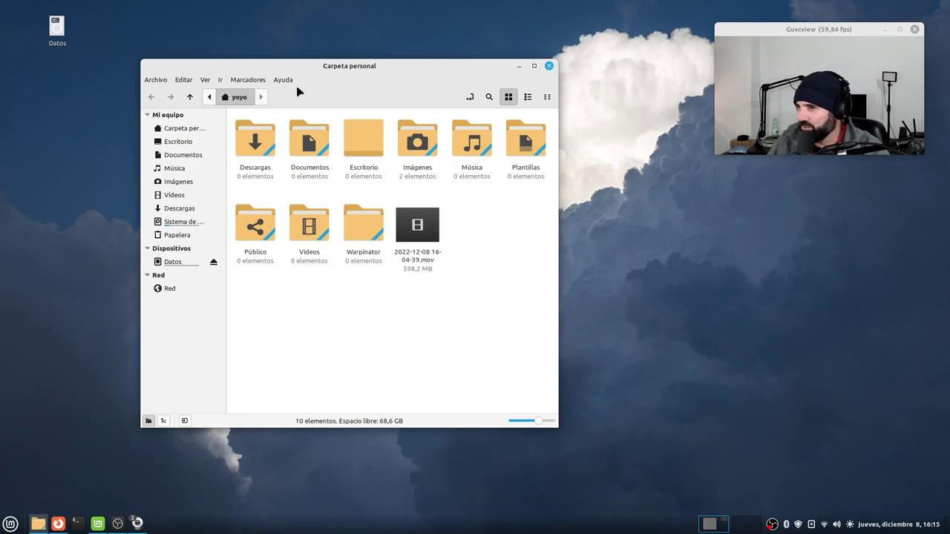
left_click(520, 67)
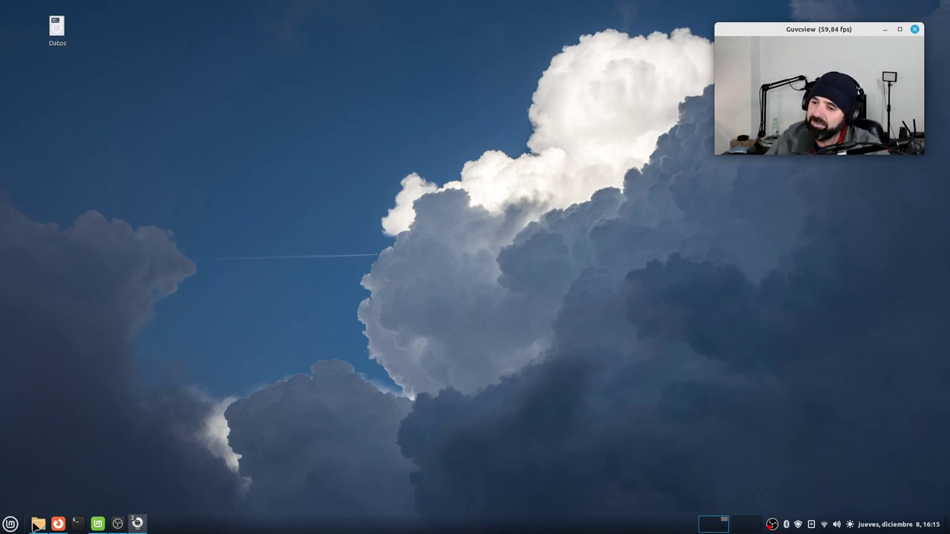
- Switch to Firefox and read the Sounds and Icon Themes sections of the Linux Mint 21.1 New Features page
left_click(58, 523)
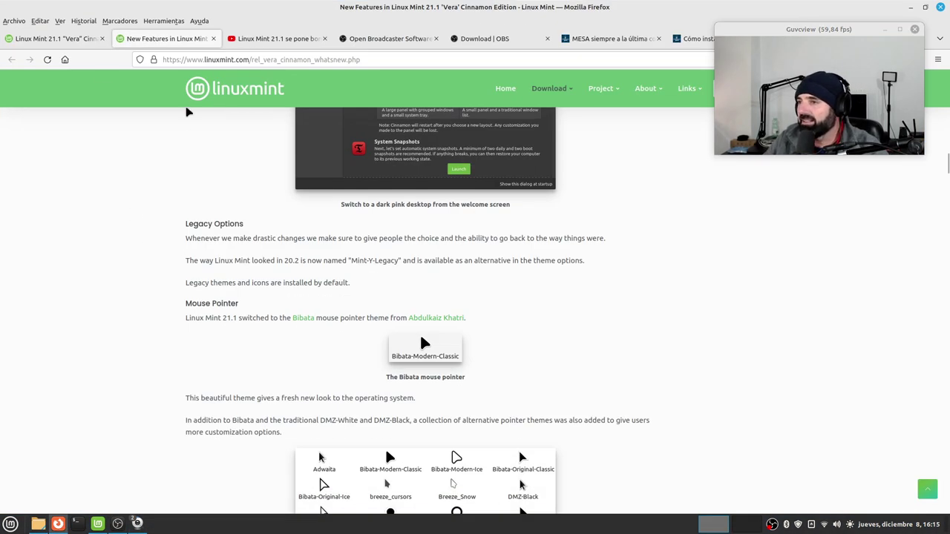
scroll(293, 204, "down", 5)
scroll(290, 251, "down", 3)
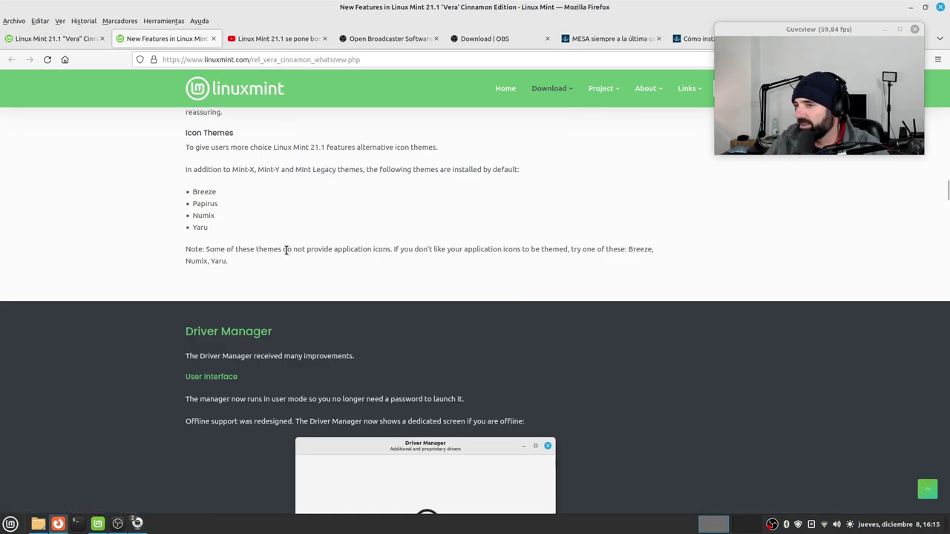
scroll(282, 249, "up", 3)
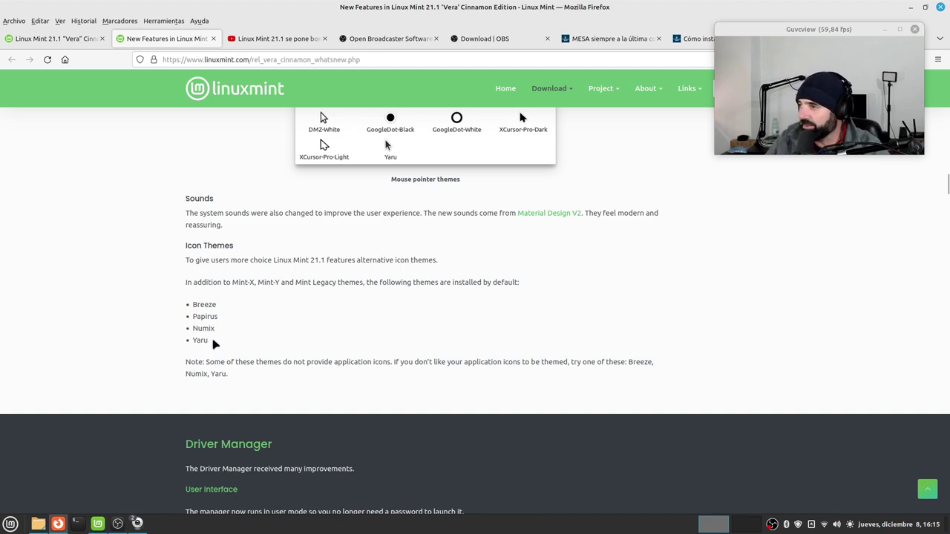
scroll(213, 344, "down", 1)
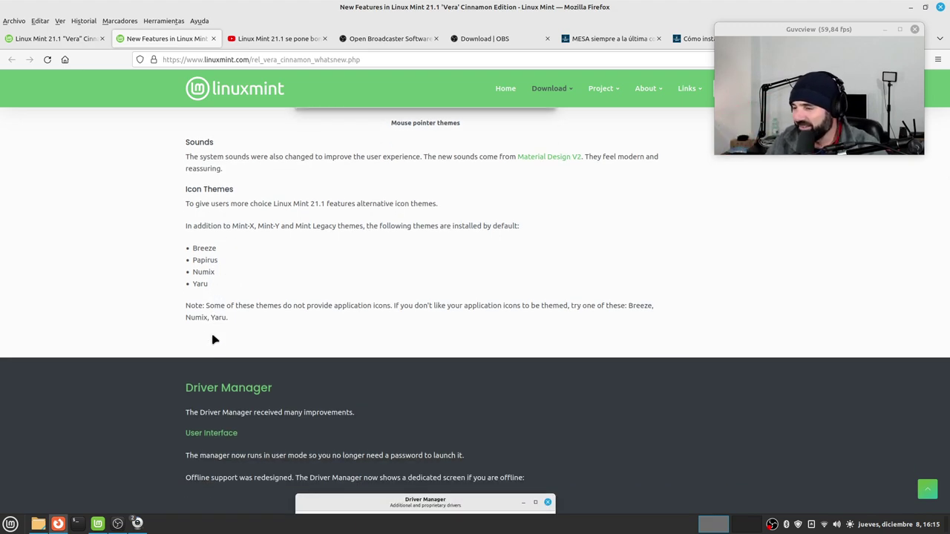
- Review the New Features page again from its introduction through the accent colors, new look, and mouse pointer themes
scroll(314, 352, "up", 10)
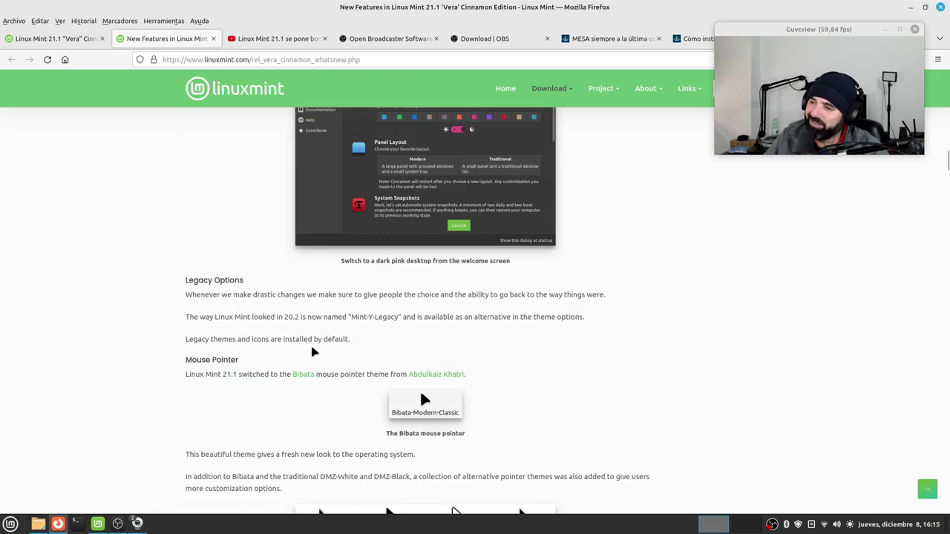
scroll(313, 351, "up", 4)
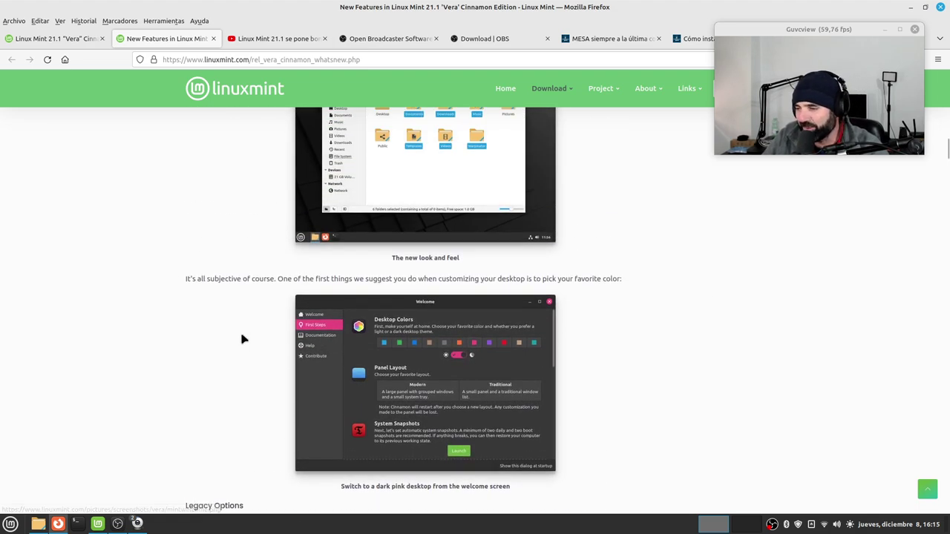
scroll(245, 339, "up", 15)
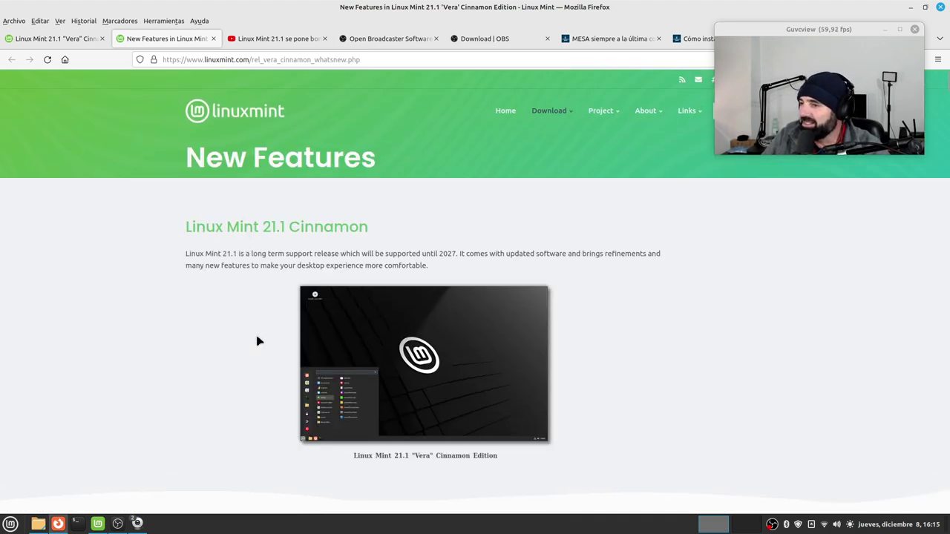
scroll(263, 360, "down", 12)
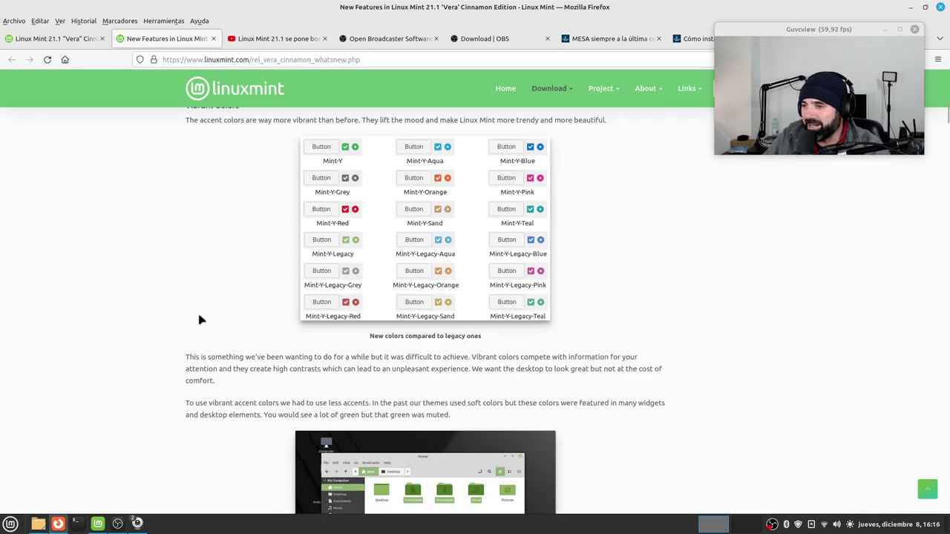
scroll(201, 327, "down", 8)
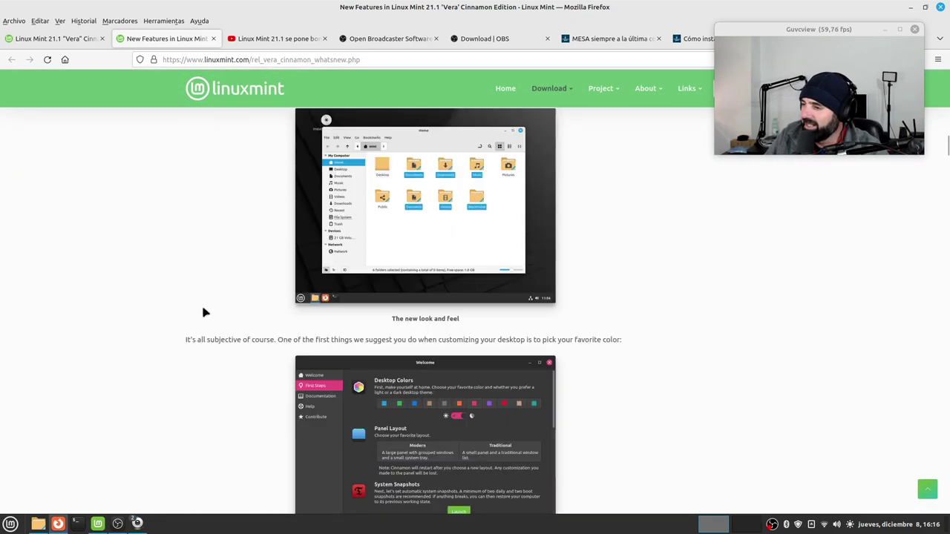
scroll(215, 295, "down", 8)
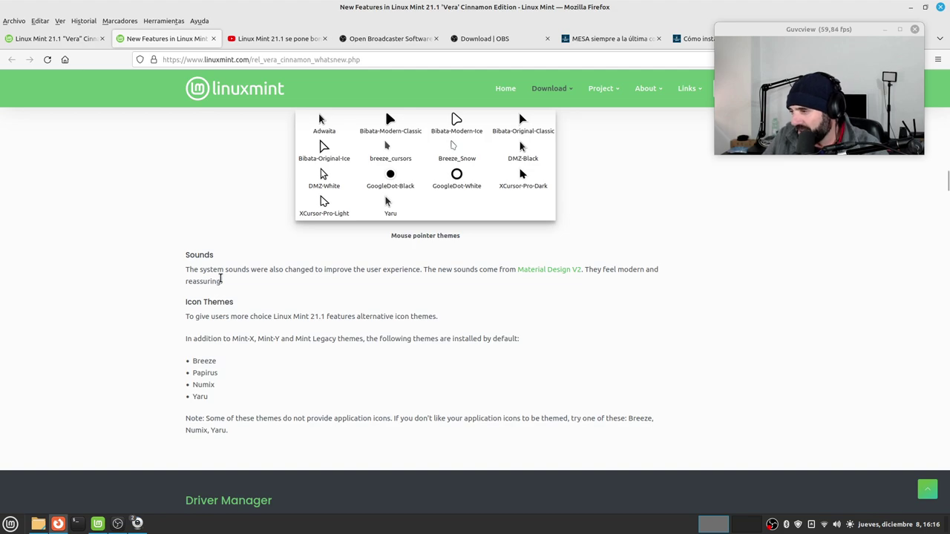
- Read the start of the Driver Manager section, covering its user interface and offline mode
scroll(221, 281, "down", 9)
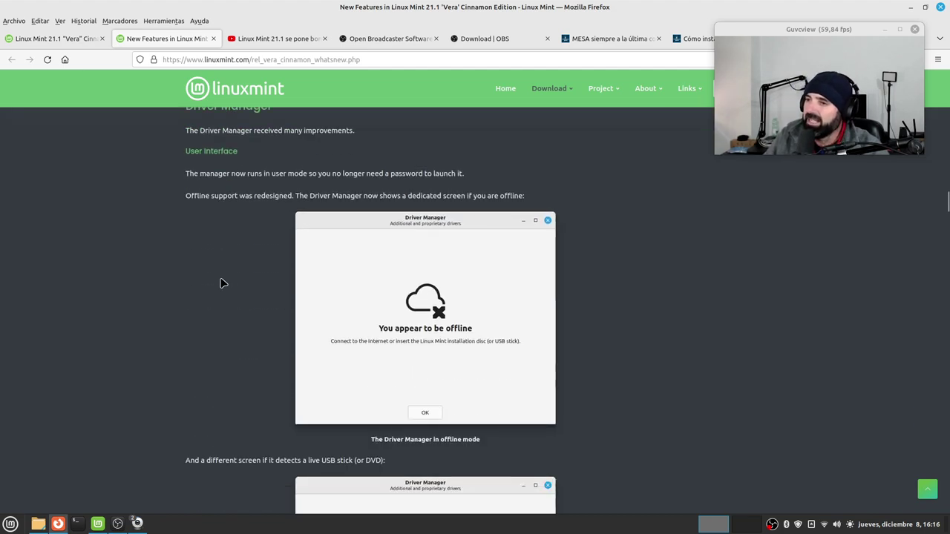
scroll(222, 282, "up", 3)
scroll(361, 297, "down", 3)
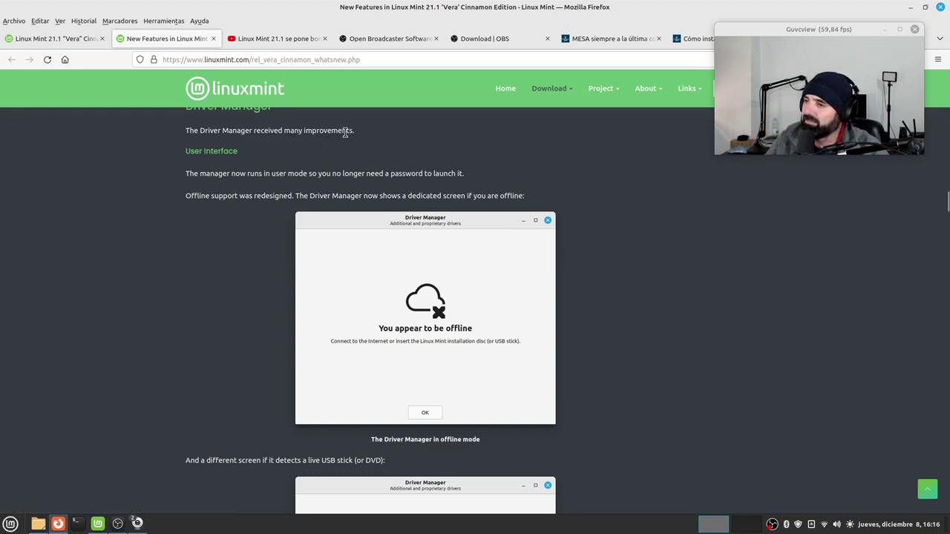
- Read the rest of the Driver Manager section, covering offline mode, live USB media, and NVIDIA, secureboot and packagekit, up to Full Flatpak Integration
left_click_drag(356, 131, 296, 130)
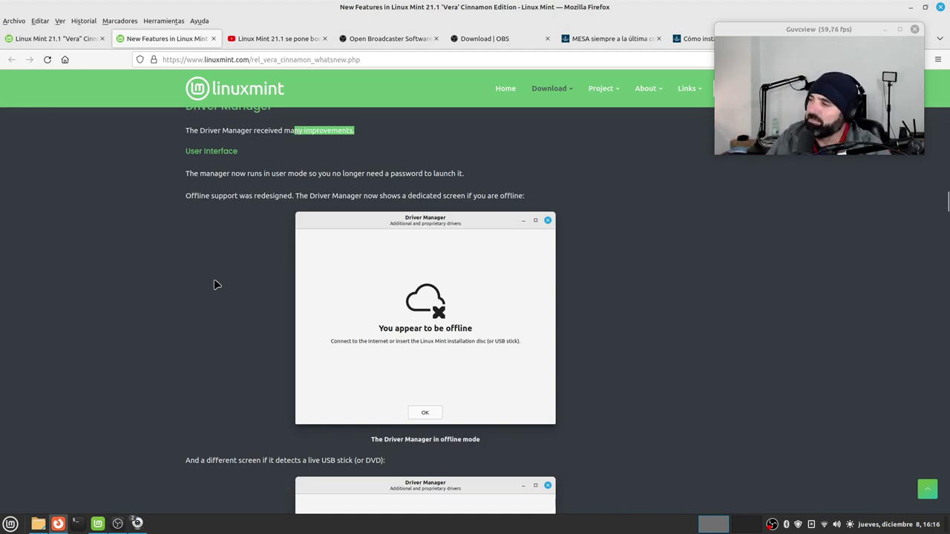
scroll(215, 282, "down", 3)
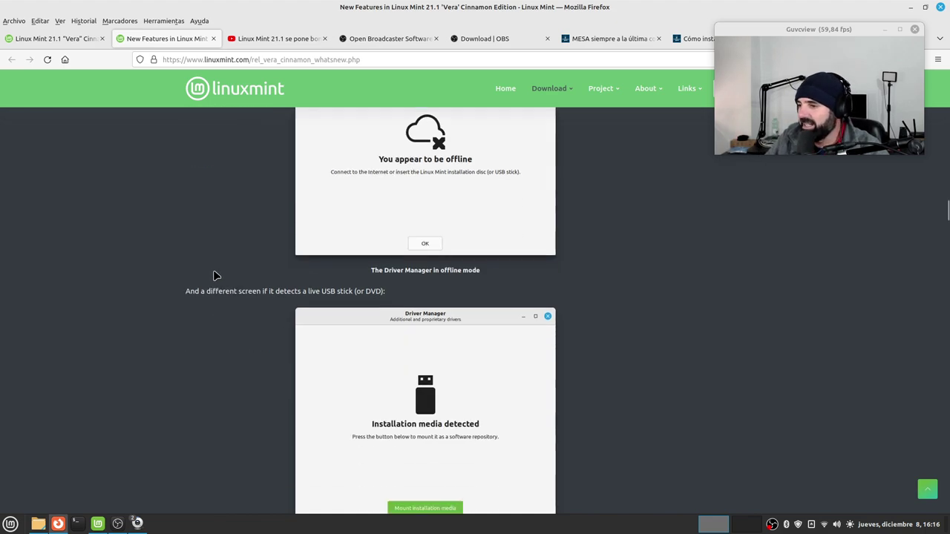
scroll(214, 276, "down", 3)
scroll(214, 276, "up", 1)
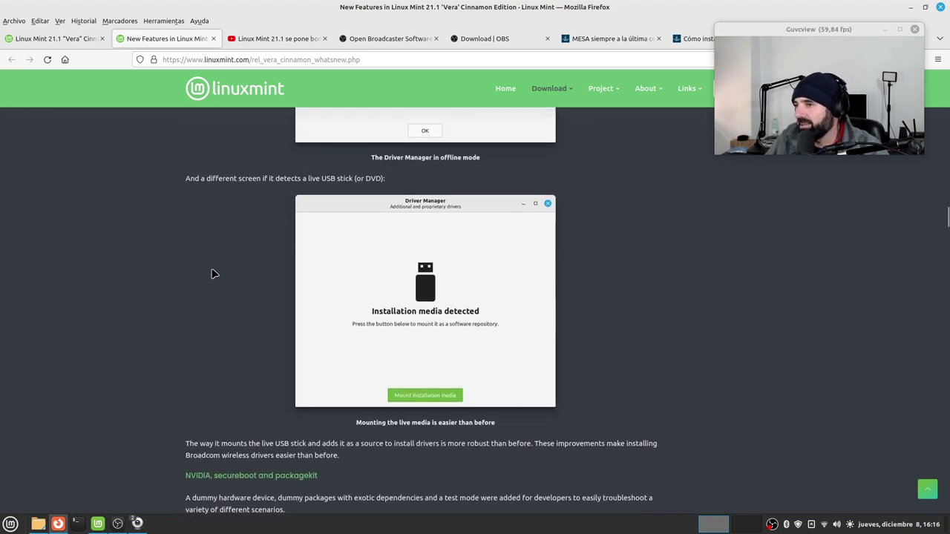
scroll(212, 274, "down", 2)
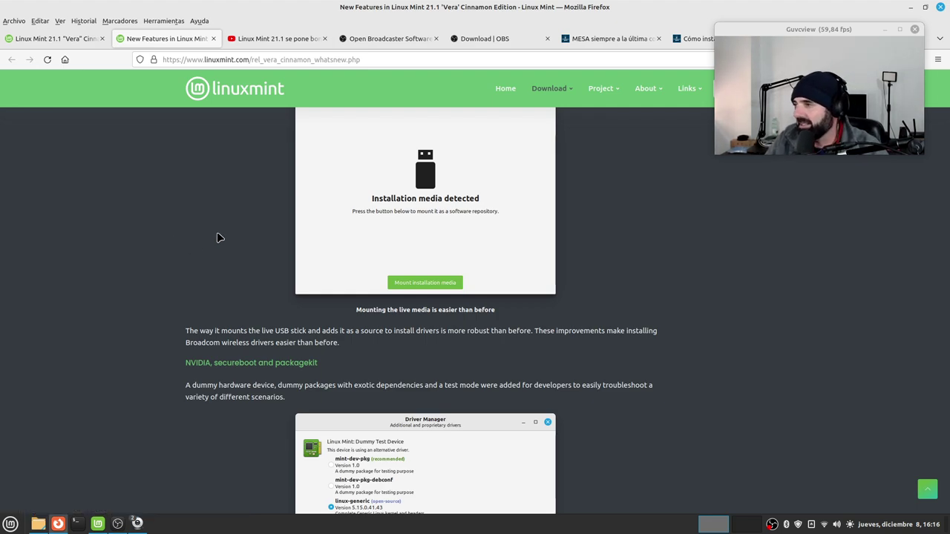
scroll(167, 343, "down", 1)
scroll(167, 344, "down", 2)
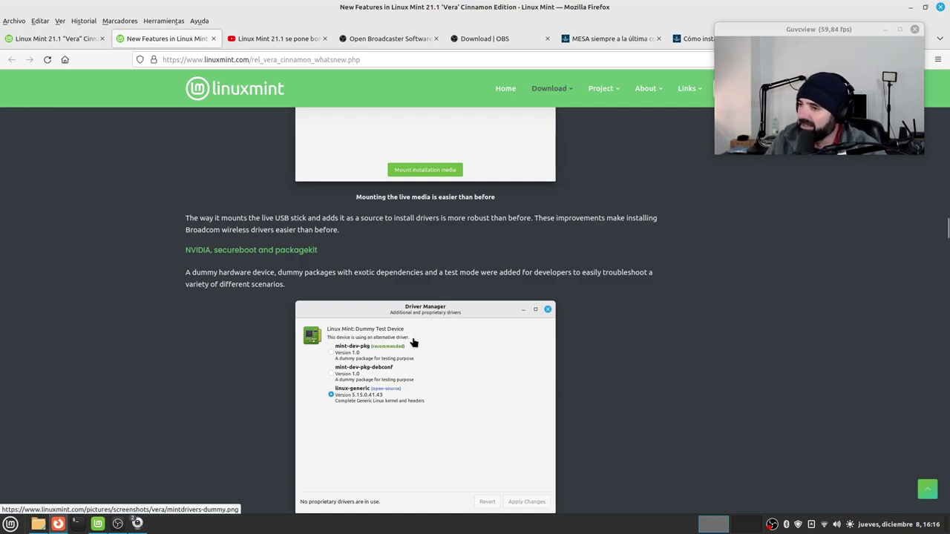
scroll(425, 379, "down", 9)
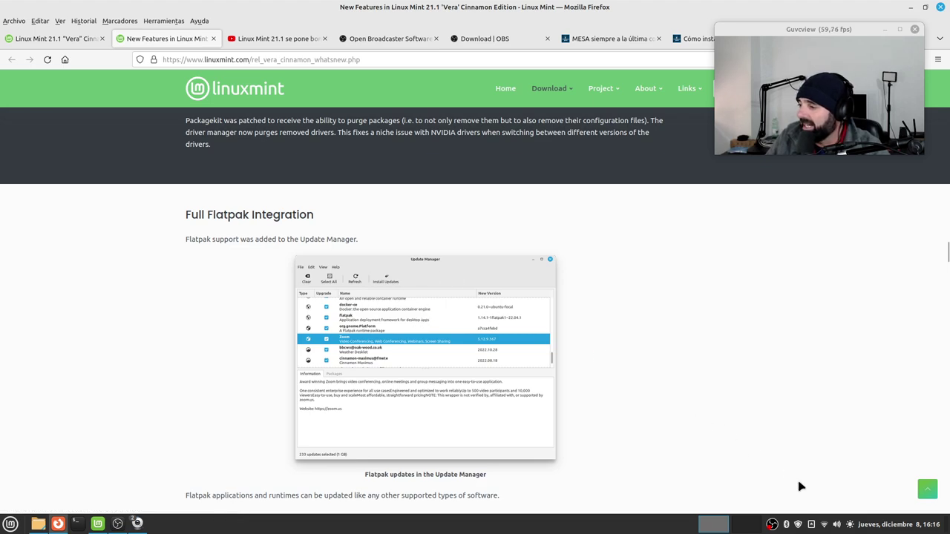
- Open the Update Manager, minimize Firefox to inspect its window, reposition it on the desktop, and minimize it
left_click(798, 525)
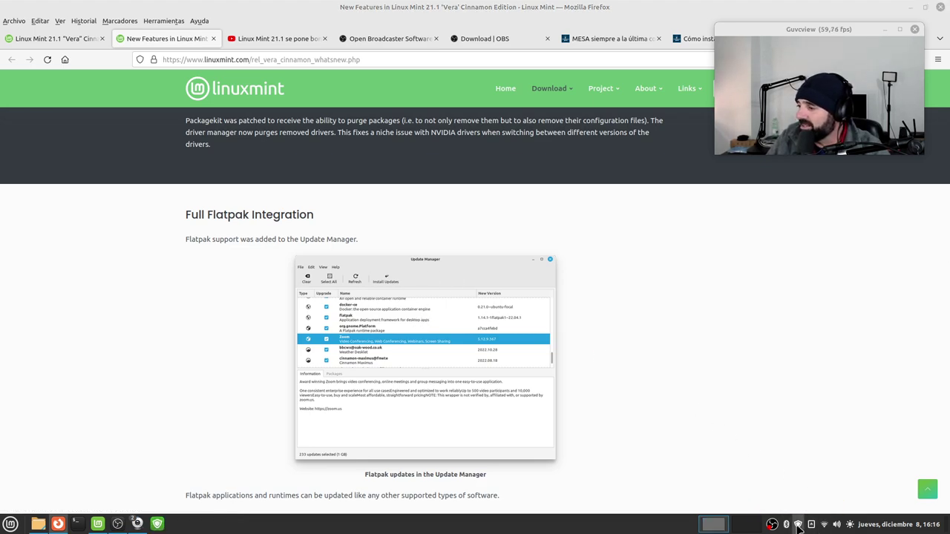
left_click(914, 9)
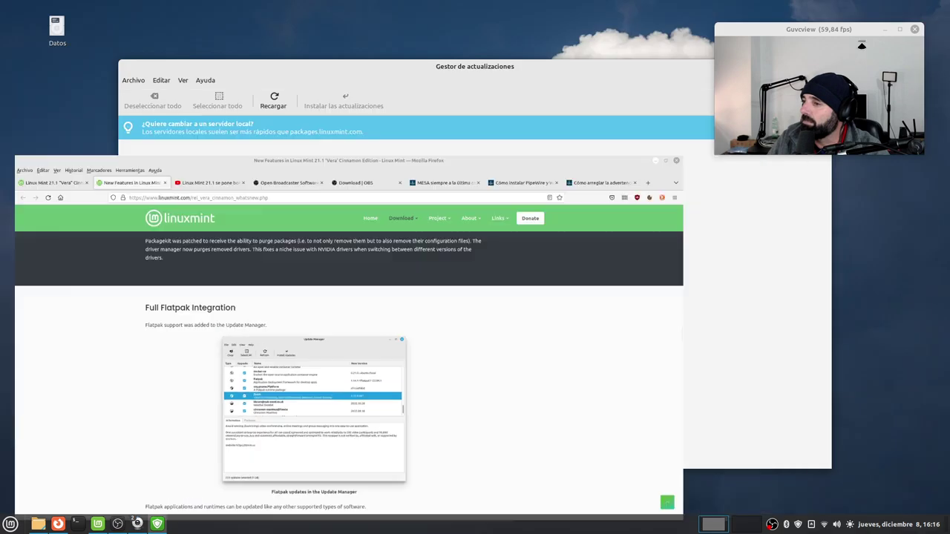
left_click_drag(496, 77, 466, 109)
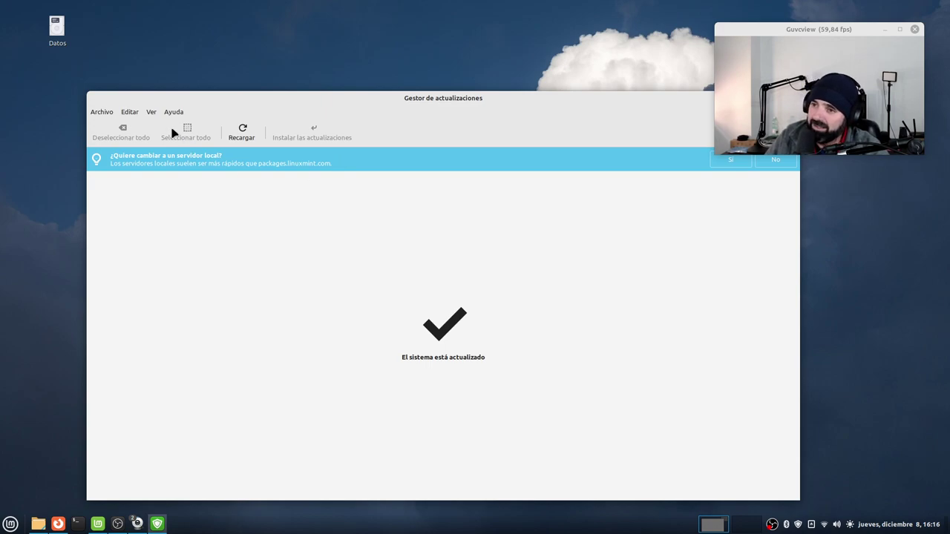
left_click(139, 116)
left_click(141, 154)
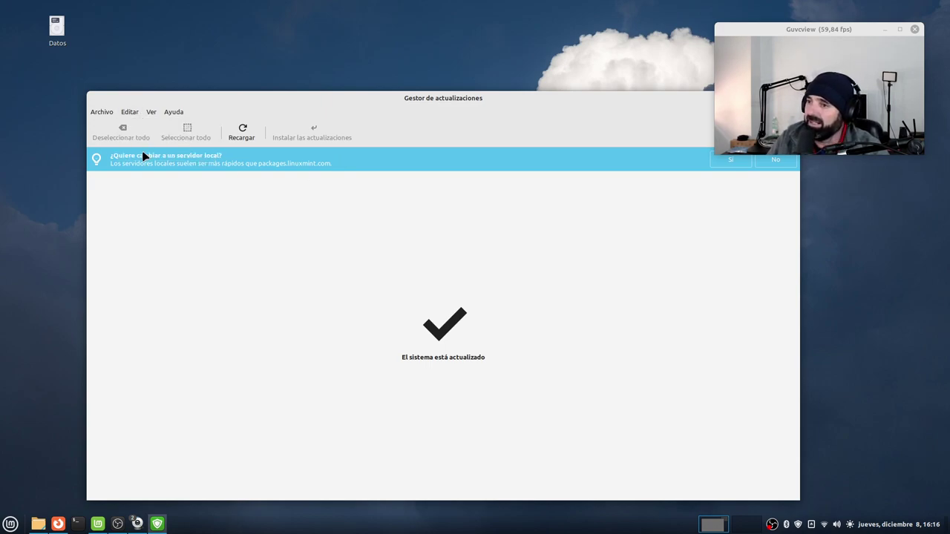
left_click(546, 316)
left_click_drag(633, 108, 651, 181)
left_click(673, 164)
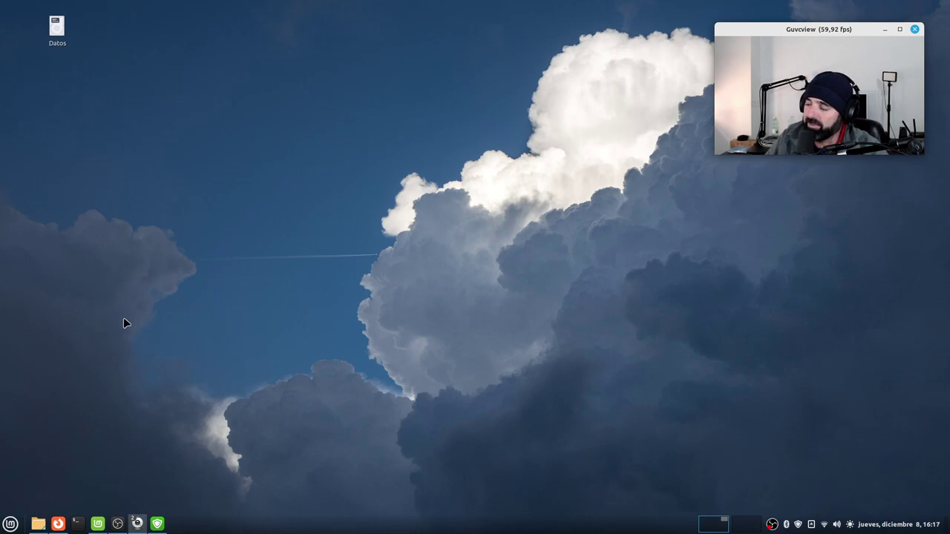
left_click(38, 524)
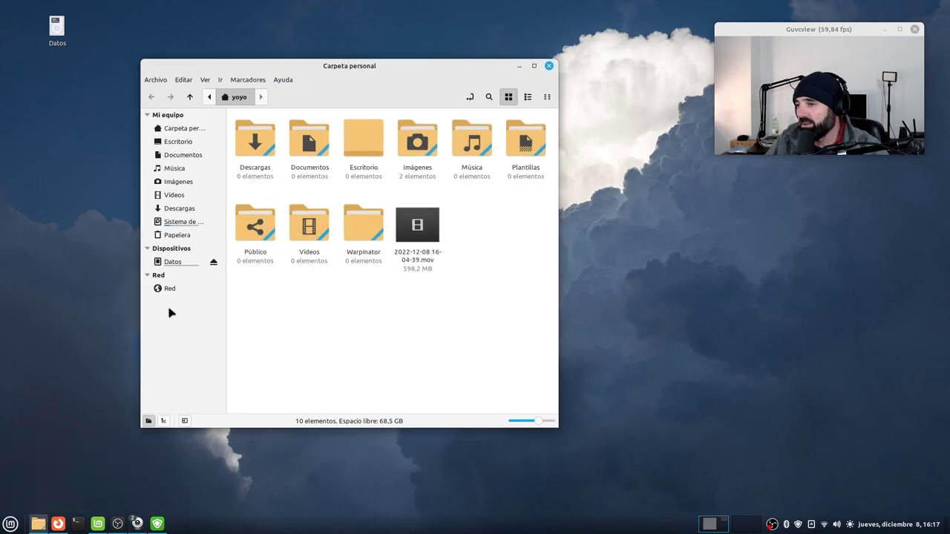
double_click(419, 154)
double_click(262, 140)
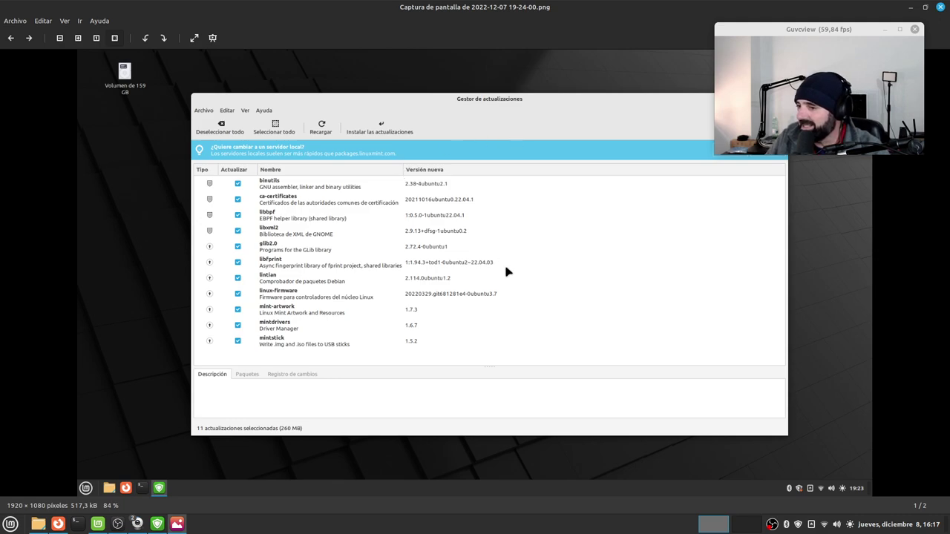
left_click(940, 8)
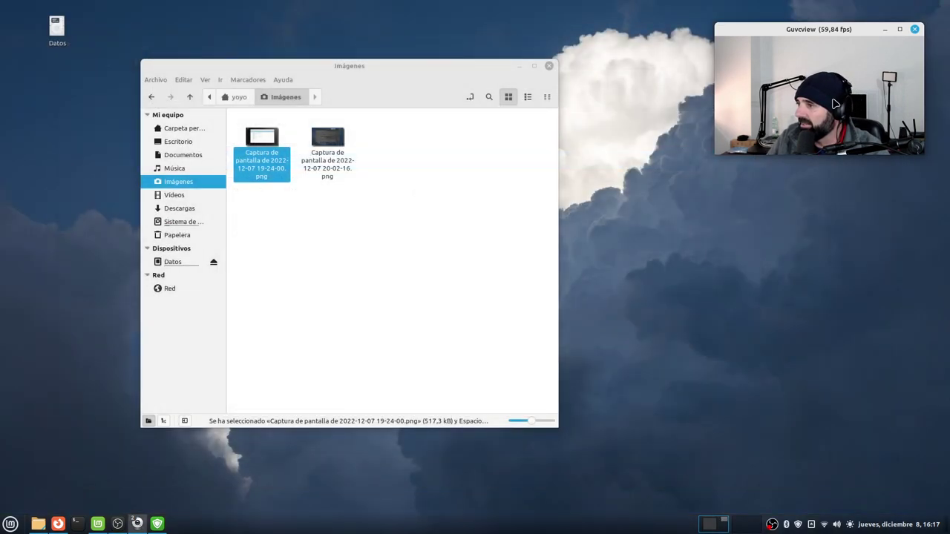
- Return to Firefox and read the Full Flatpak Integration section about the Update Manager and the refreshed Software Manager interface
left_click(58, 524)
scroll(211, 297, "down", 5)
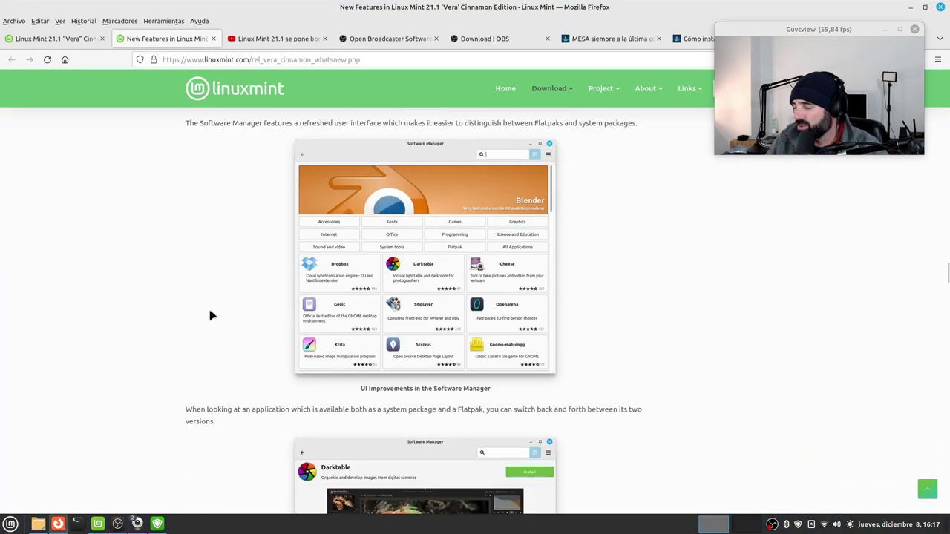
scroll(212, 315, "up", 2)
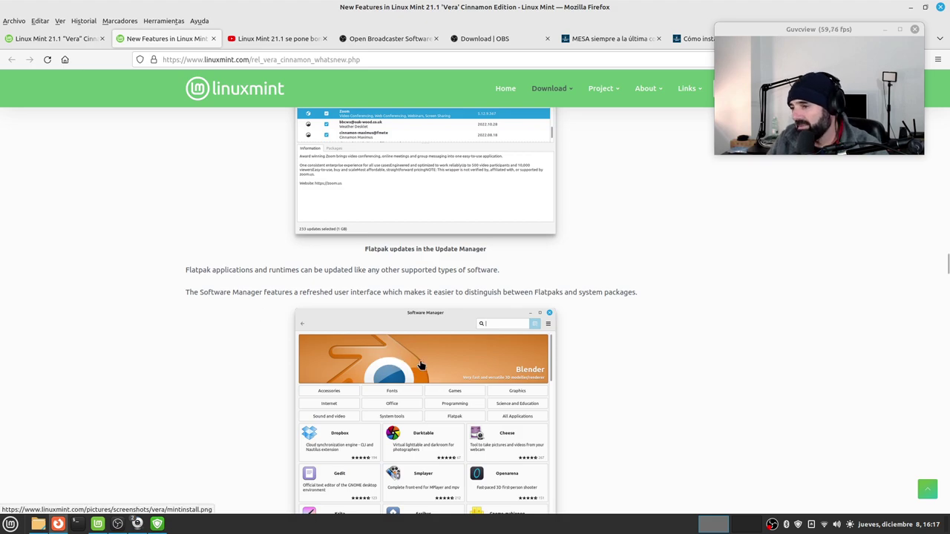
scroll(400, 362, "down", 2)
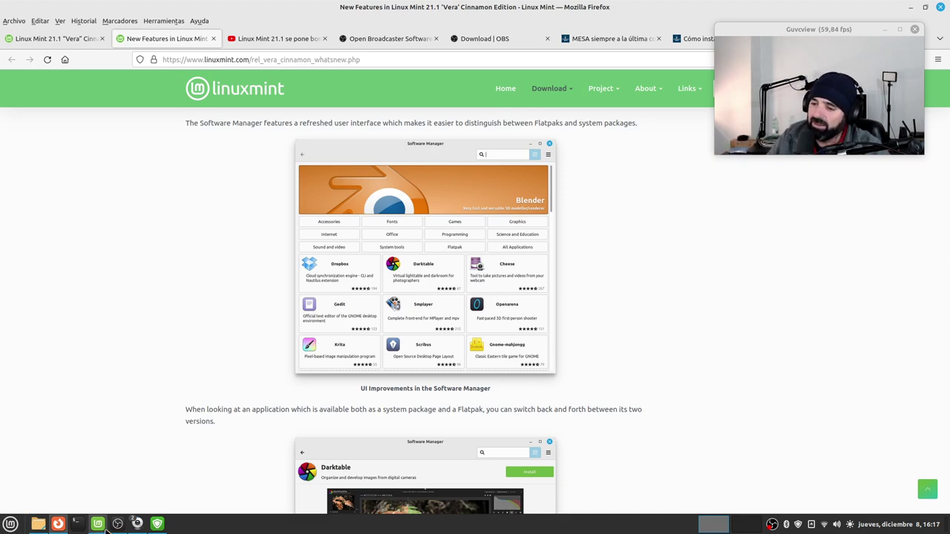
- Launch the Software Manager, minimize Firefox to view its main window, and close the Software Manager
left_click(10, 524)
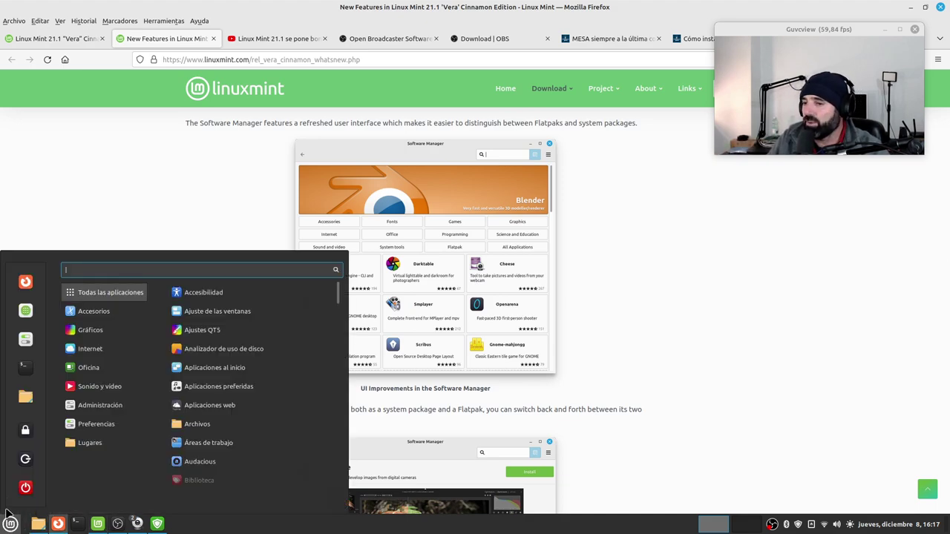
left_click(27, 315)
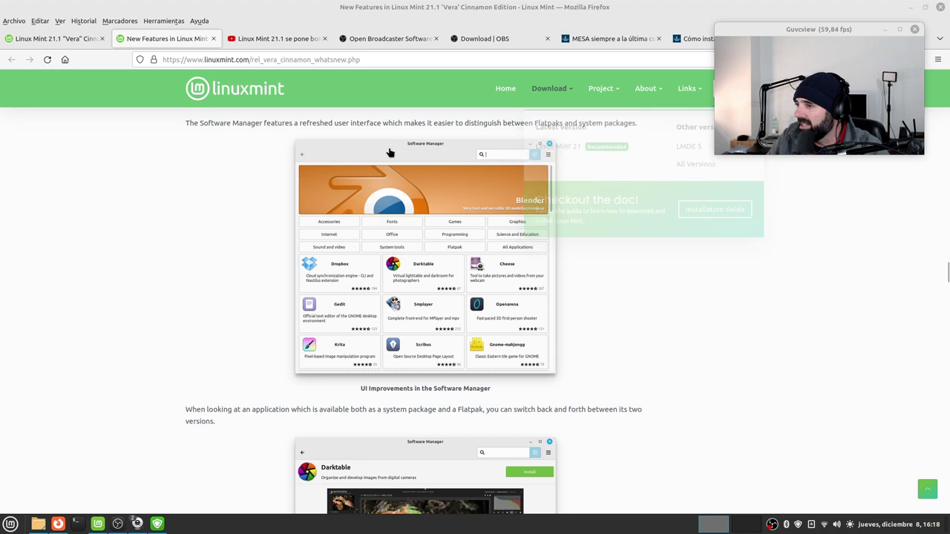
left_click(912, 7)
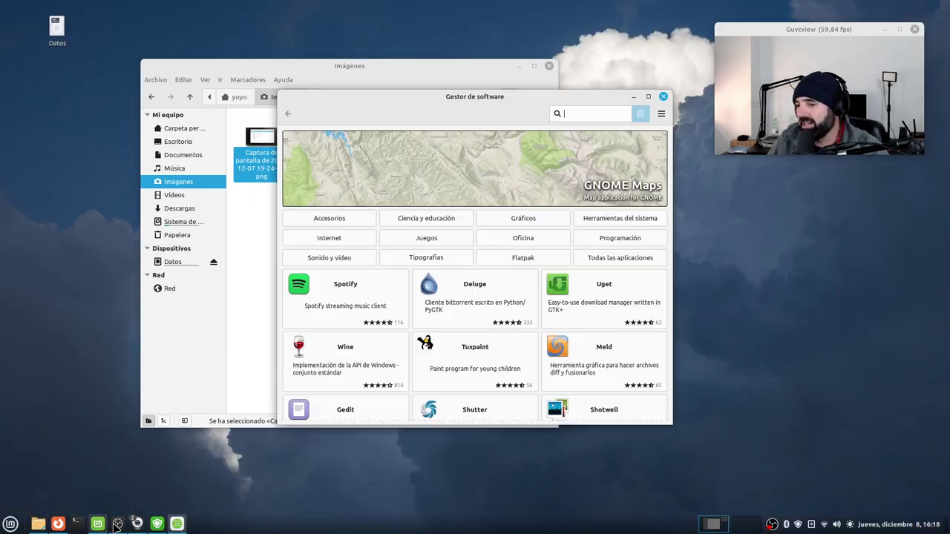
left_click(177, 524)
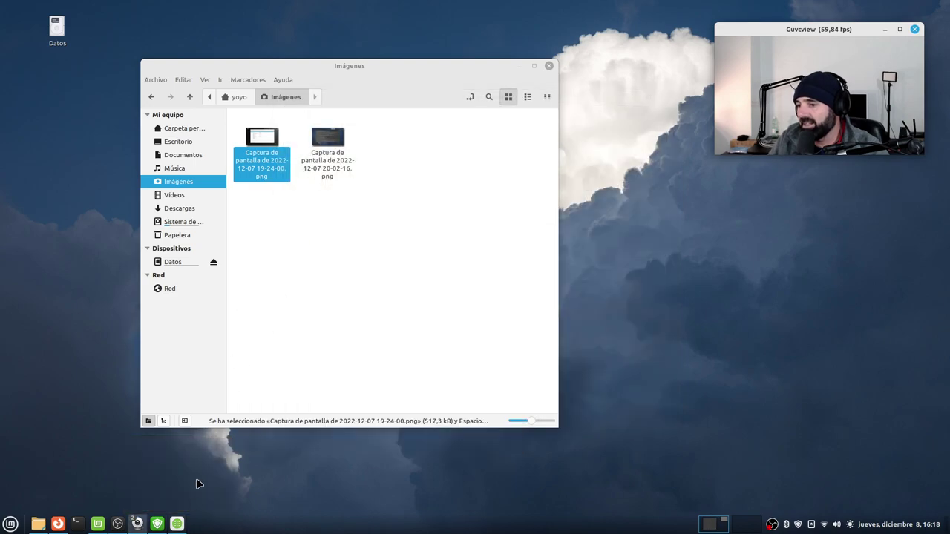
left_click(178, 524)
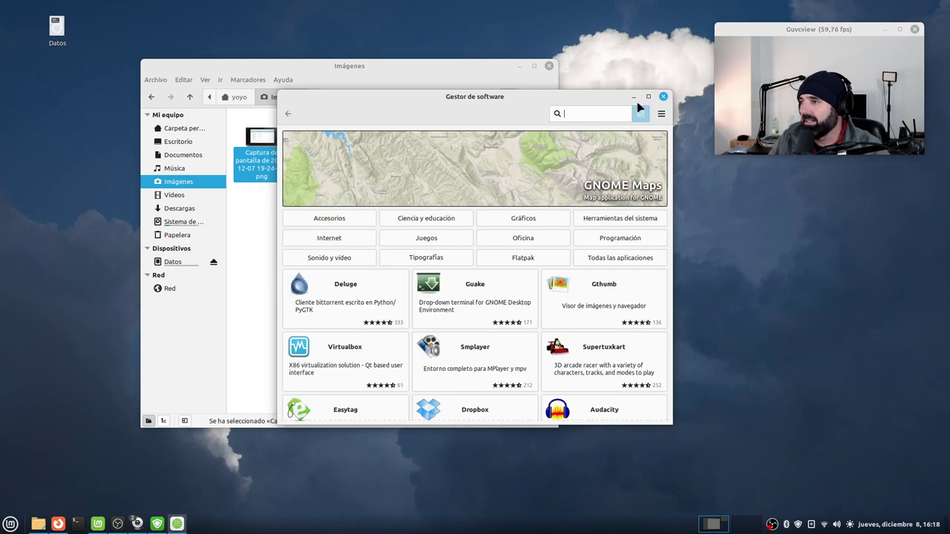
left_click(663, 97)
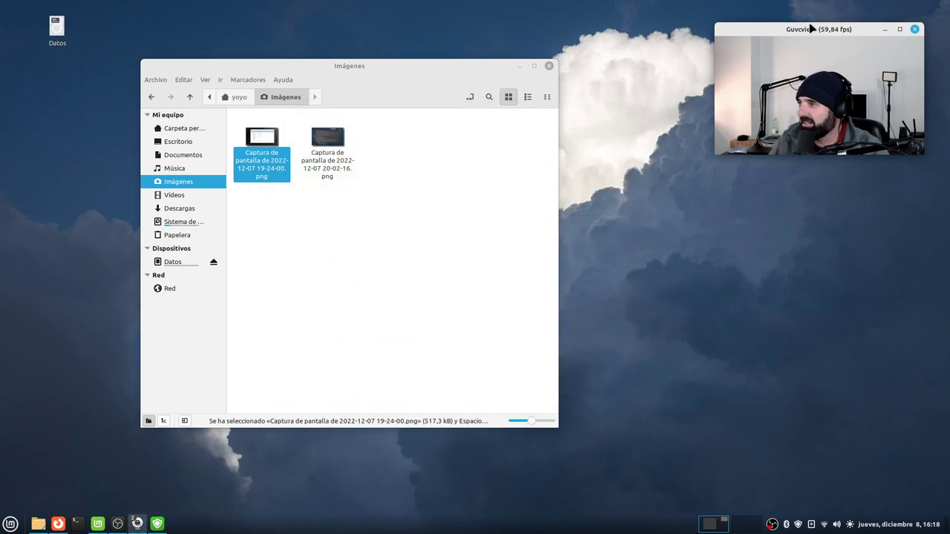
- Relaunch the Software Manager, maximize it, and move the Guvcview webcam window lower so the search field is clear
left_click_drag(812, 31, 807, 86)
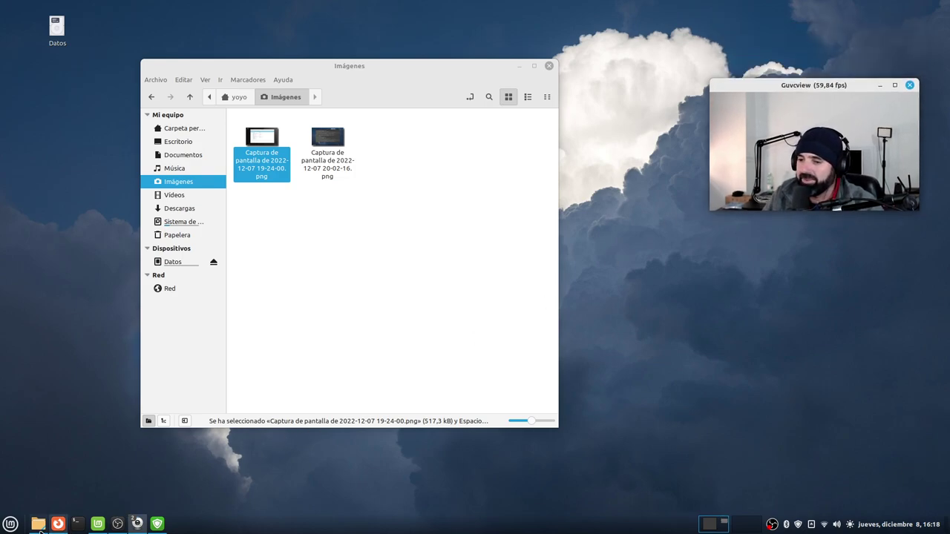
left_click(10, 524)
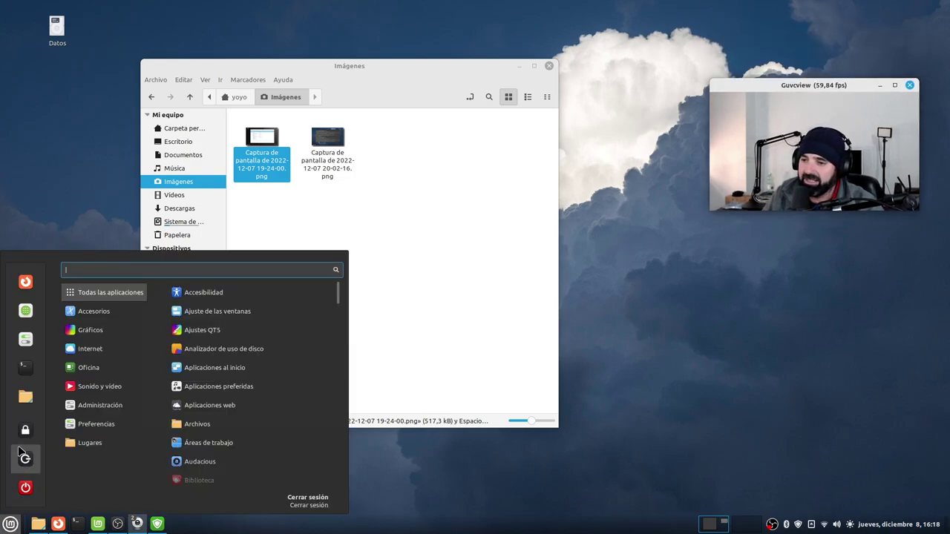
left_click(26, 313)
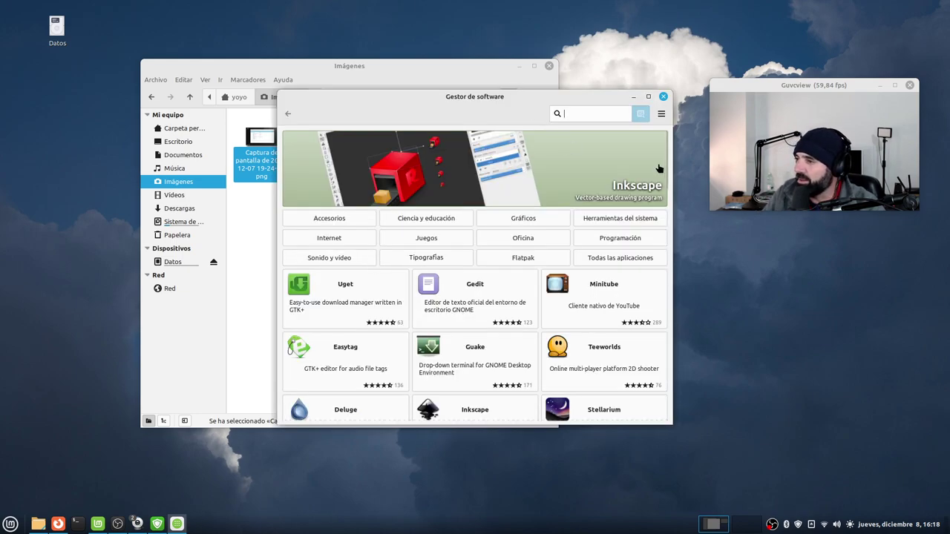
left_click(648, 97)
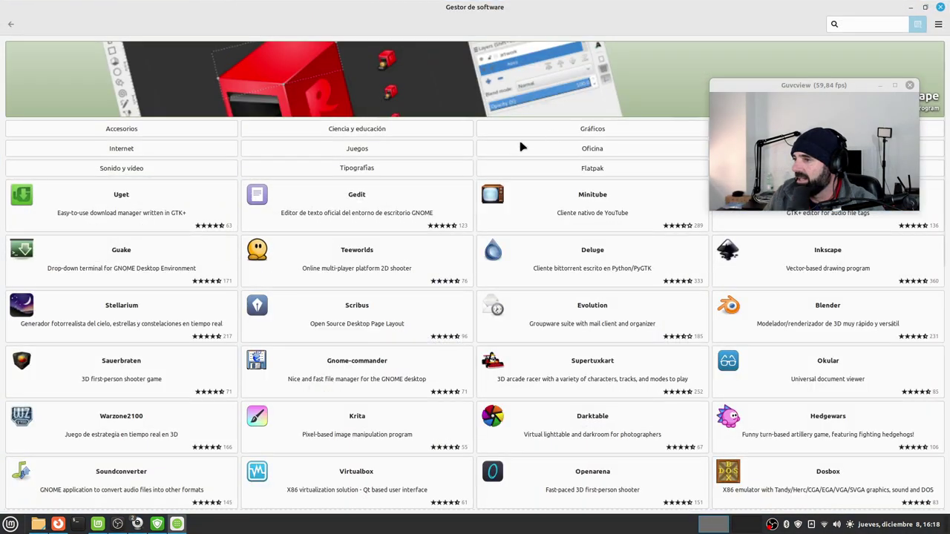
left_click_drag(787, 88, 789, 110)
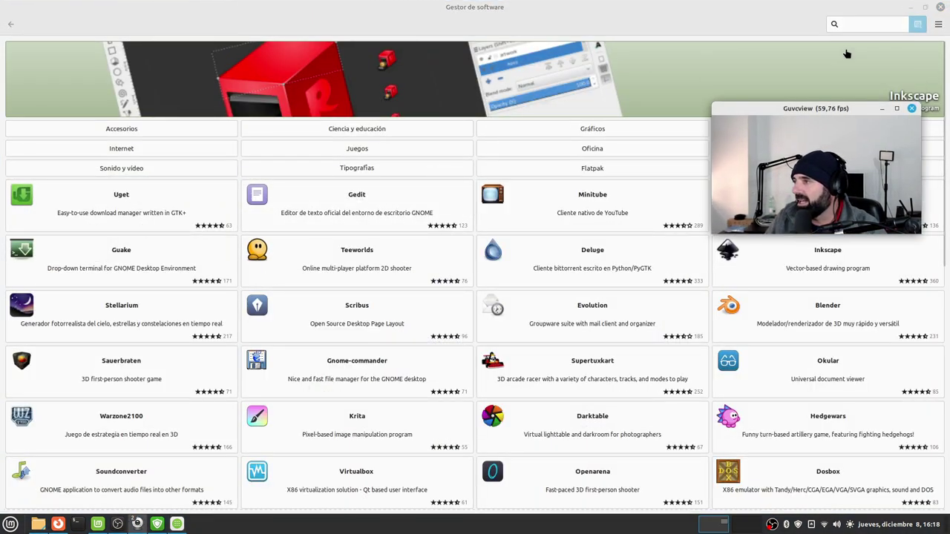
- Search the Software Manager for cawbird and open the details page of the Flathub version
left_click(858, 26)
type("cabl")
type("ird")
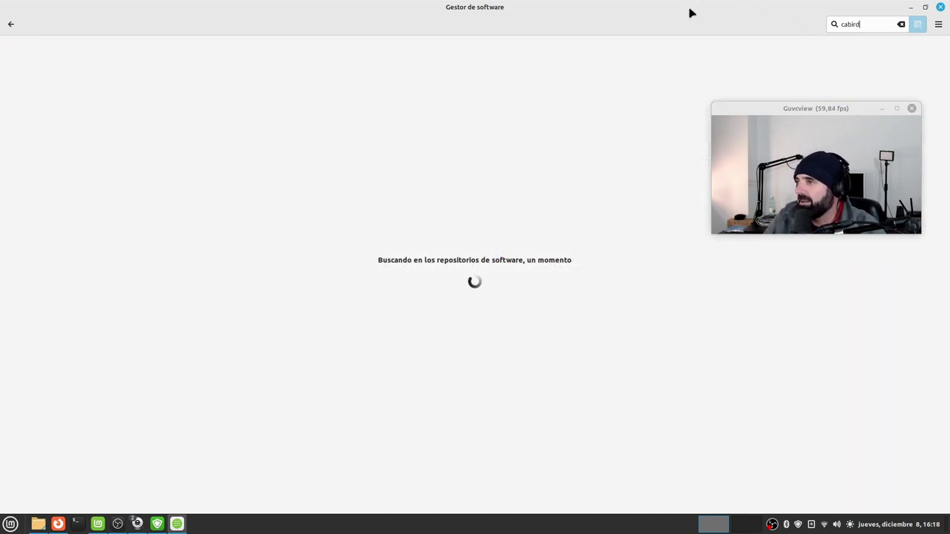
key("BackSpace")
key("BackSpace")
key("BackSpace")
key("BackSpace")
type("w")
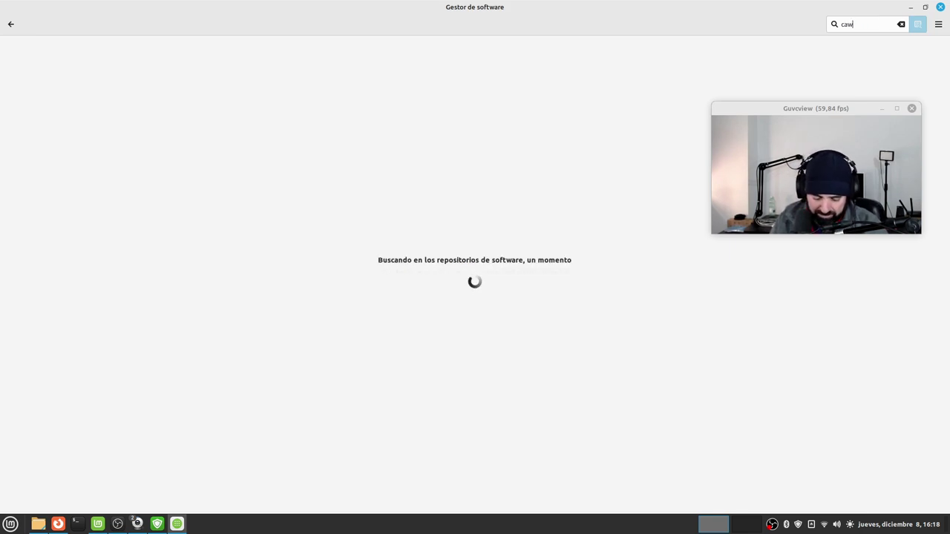
type("bird")
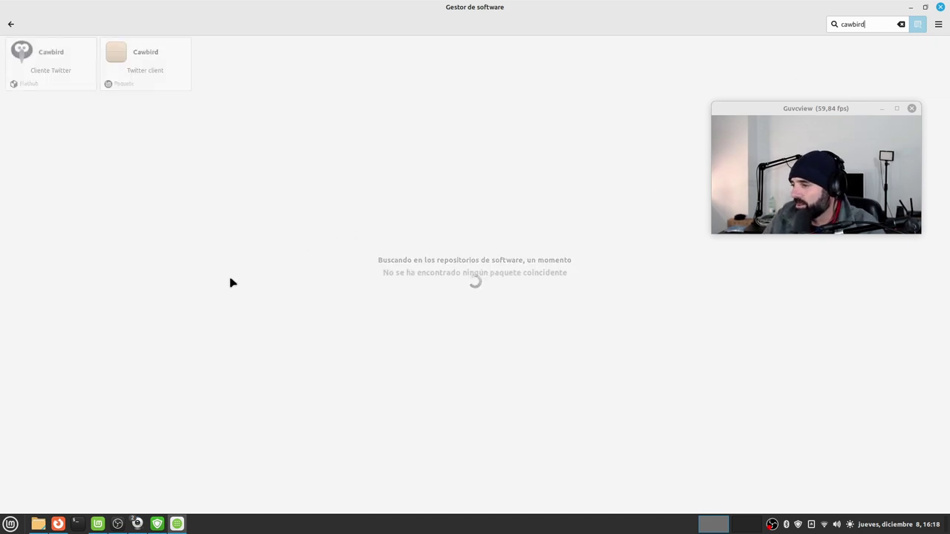
left_click(70, 64)
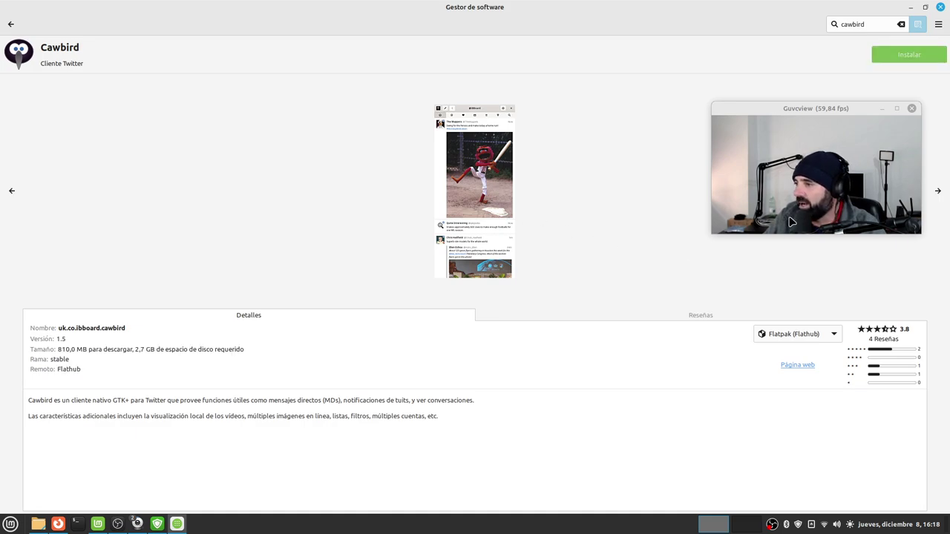
- Move the webcam window off Cawbird's package details and view its package source options, keeping Flatpak (Flathub)
left_click_drag(816, 110, 599, 96)
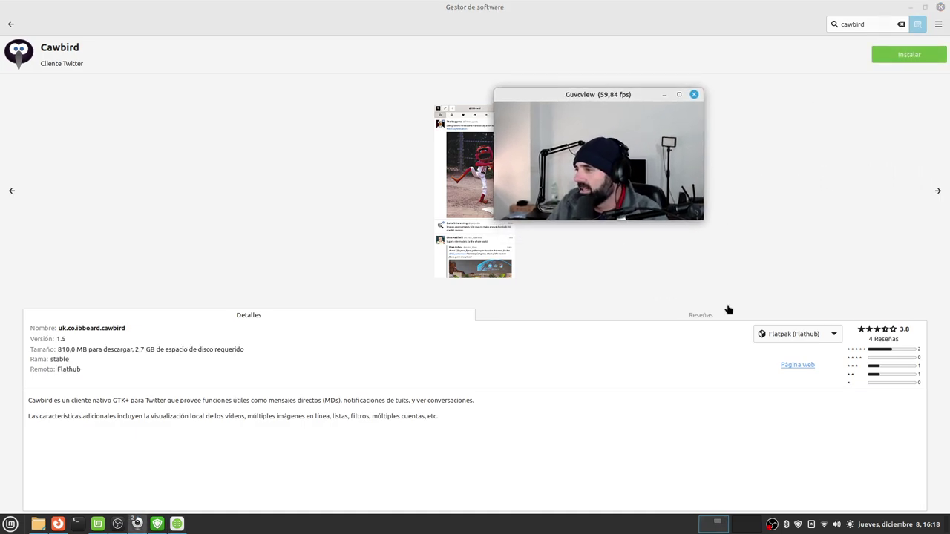
left_click(798, 337)
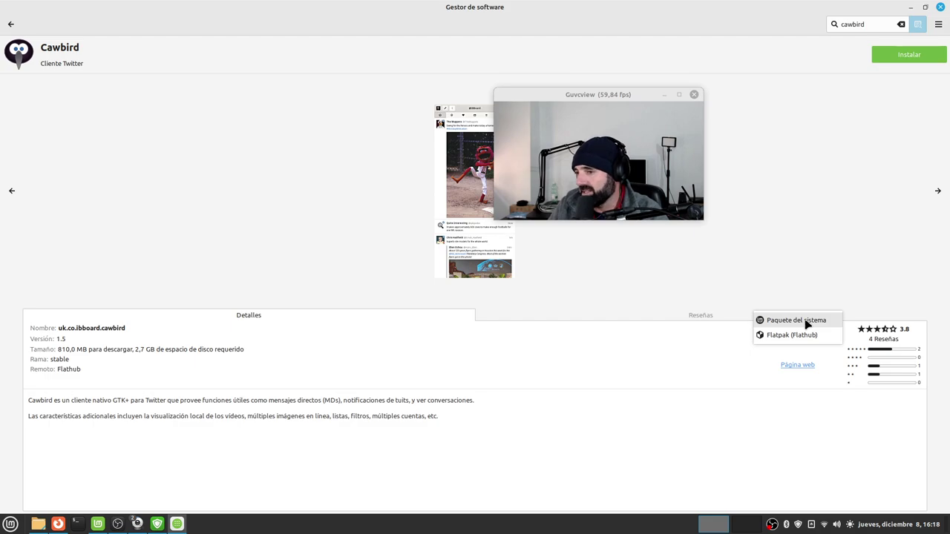
left_click(683, 438)
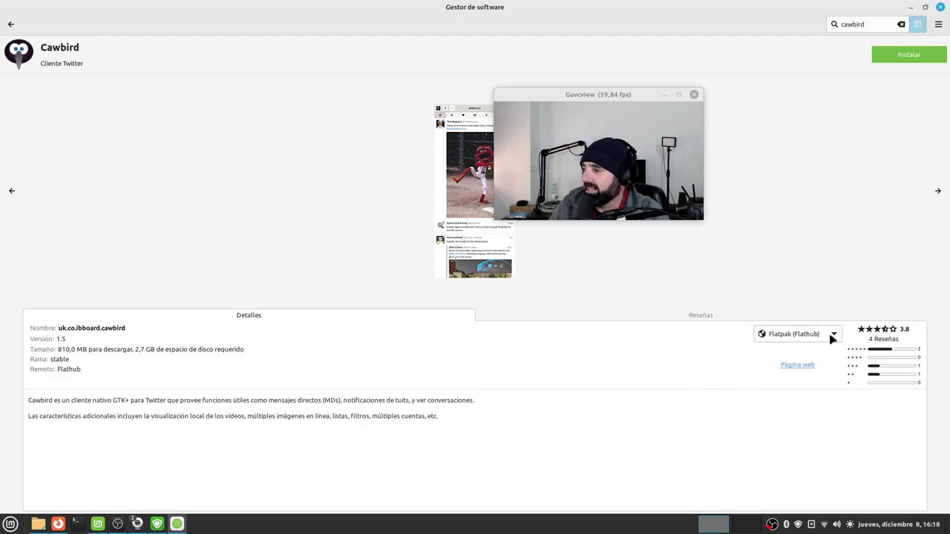
- Switch Cawbird's package source to Paquete del sistema to view its details, and return to Flatpak (Flathub)
left_click(775, 341)
left_click(794, 319)
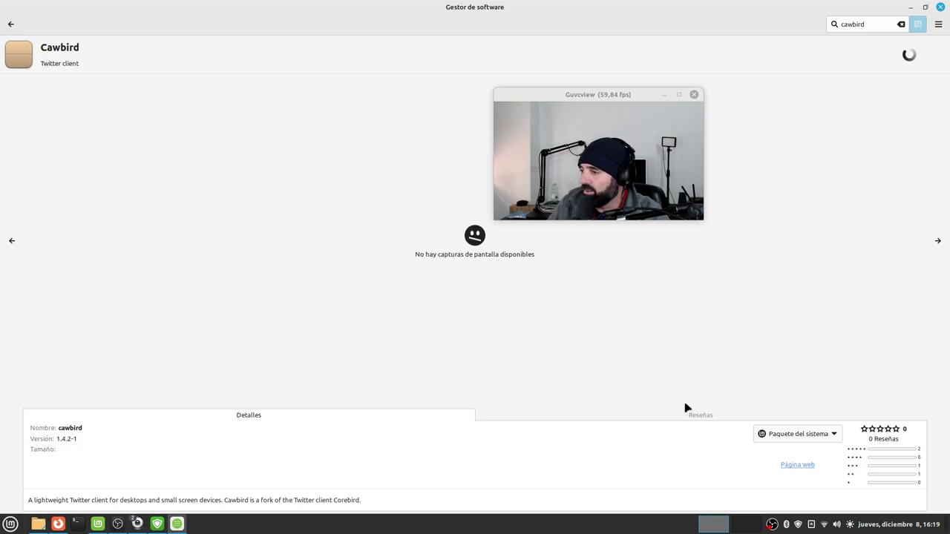
left_click(776, 437)
left_click(781, 449)
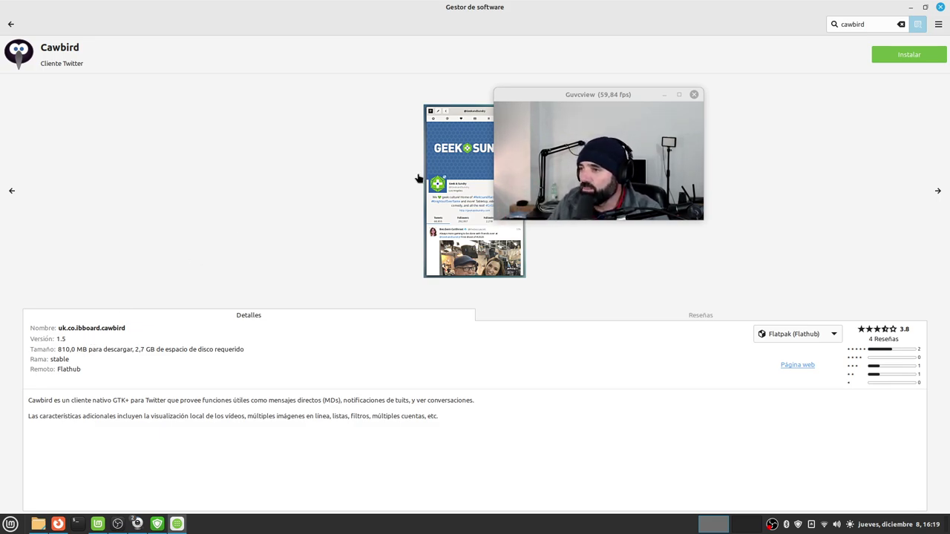
- Move the webcam window off Cawbird's screenshot and install the Flathub version, accepting the additional Flatpak software
left_click_drag(559, 99, 682, 120)
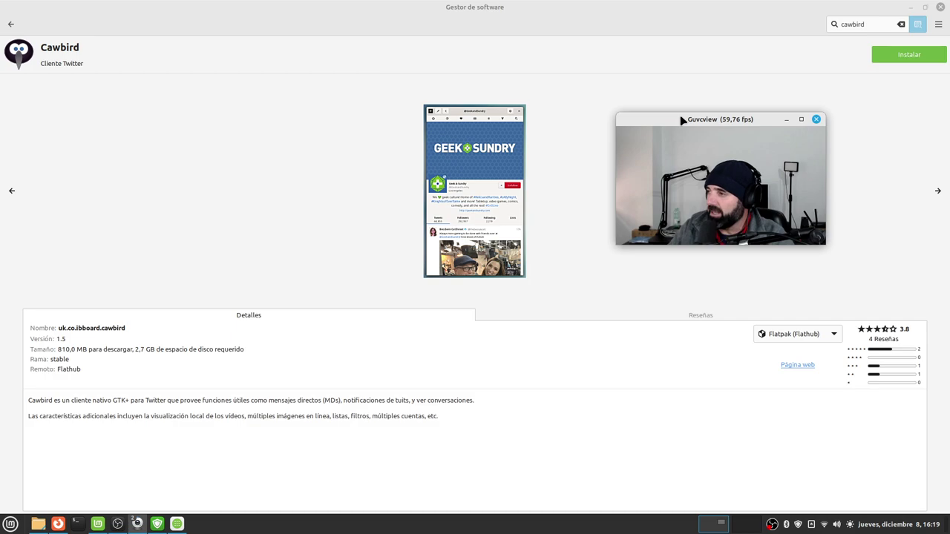
left_click(912, 60)
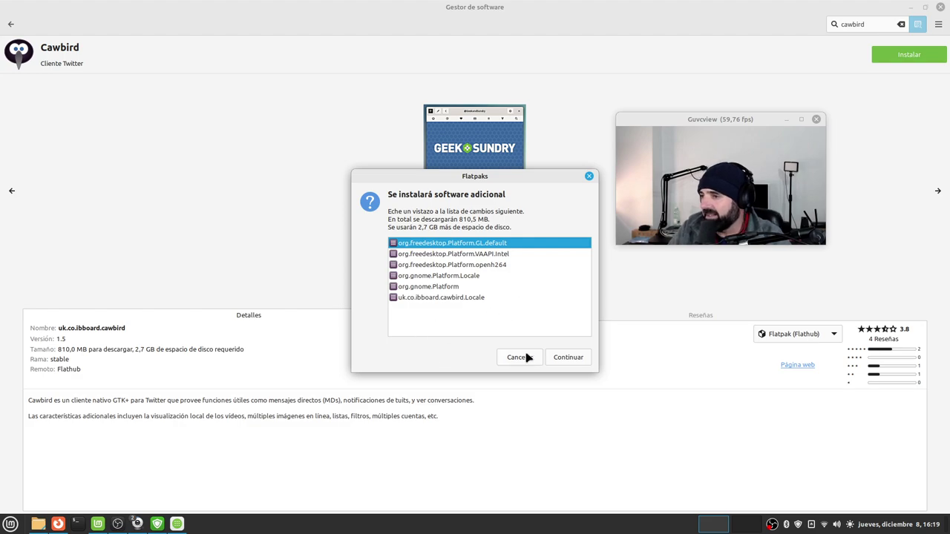
left_click(575, 361)
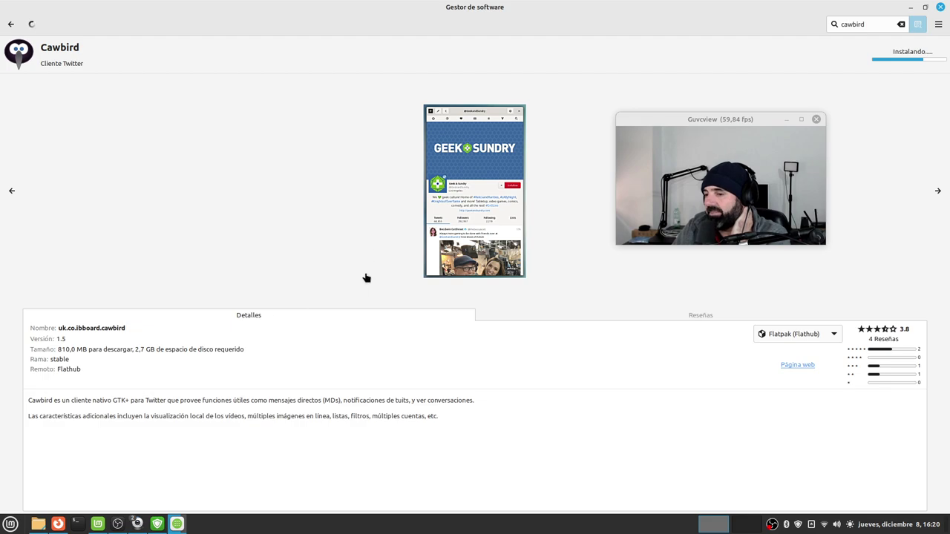
- Minimize the Software Manager, switch to Firefox's section on Deb and Flatpak versions, and move the webcam window clear of the text
left_click(912, 7)
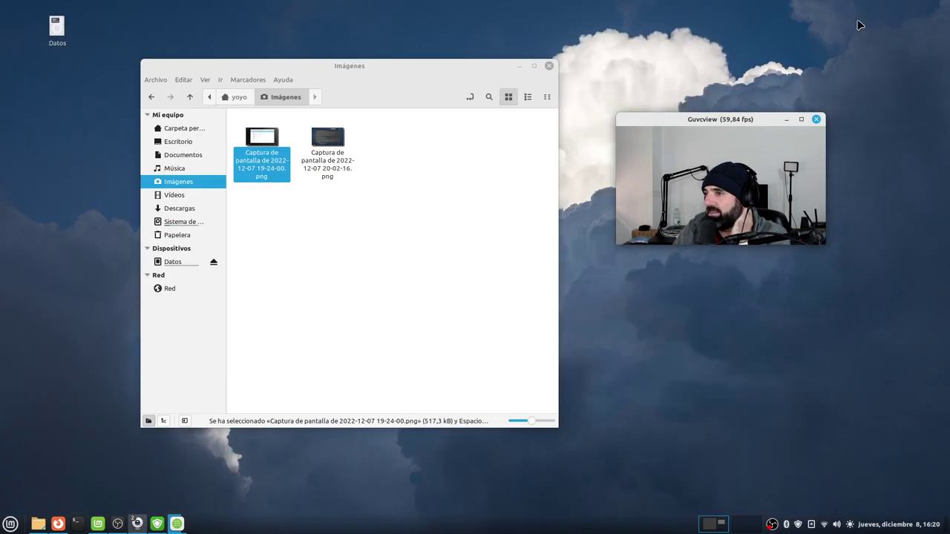
left_click(58, 524)
scroll(186, 373, "down", 3)
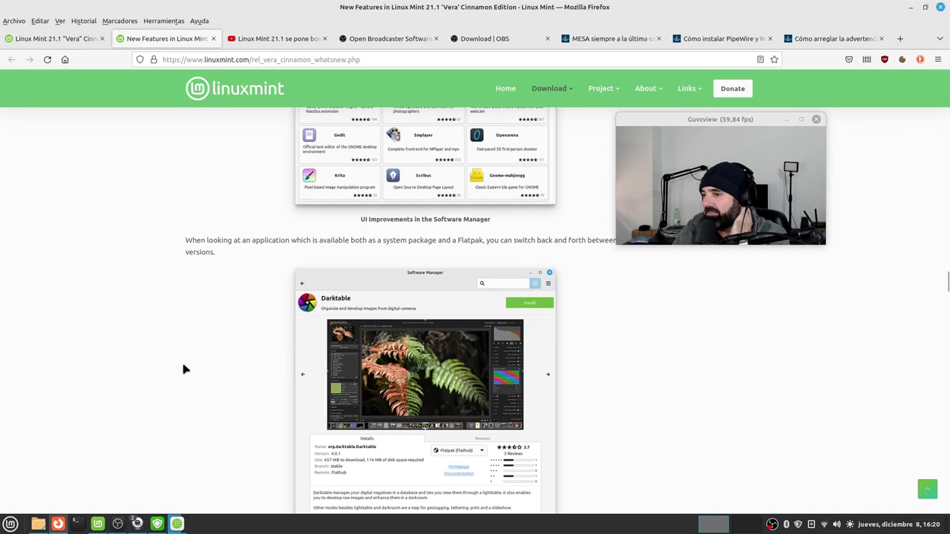
scroll(185, 369, "down", 2)
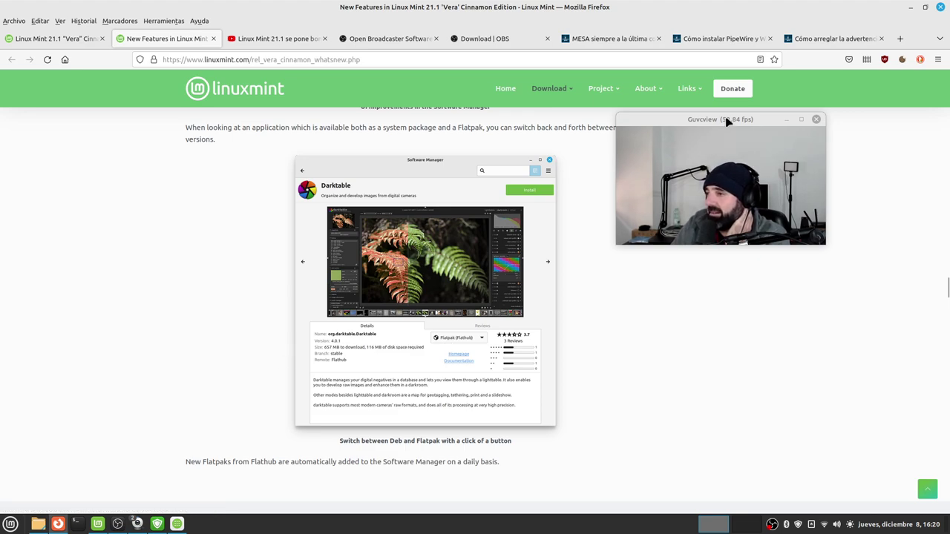
left_click_drag(711, 120, 791, 176)
scroll(181, 344, "down", 5)
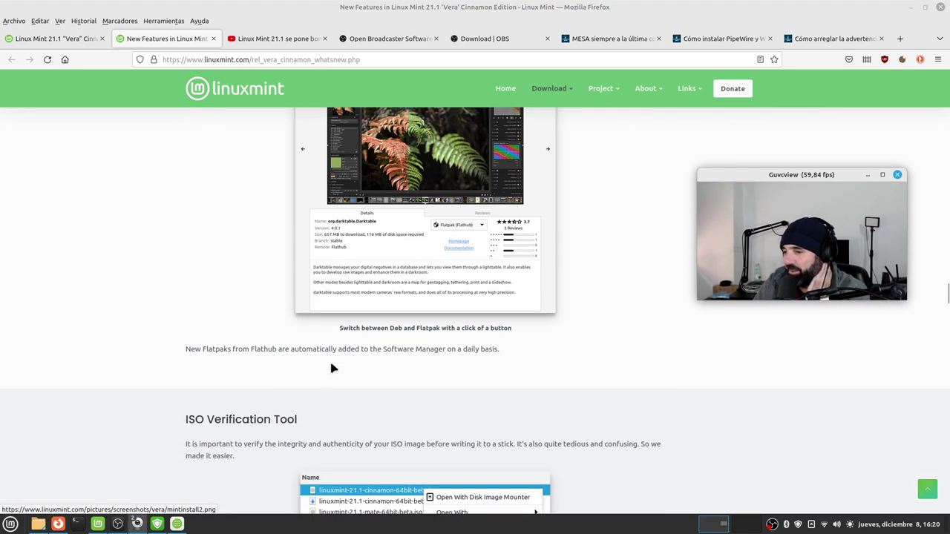
- Read the ISO Verification Tool section of the release notes, including the Verify option and the verification method screenshots
scroll(182, 344, "down", 3)
scroll(190, 298, "up", 3)
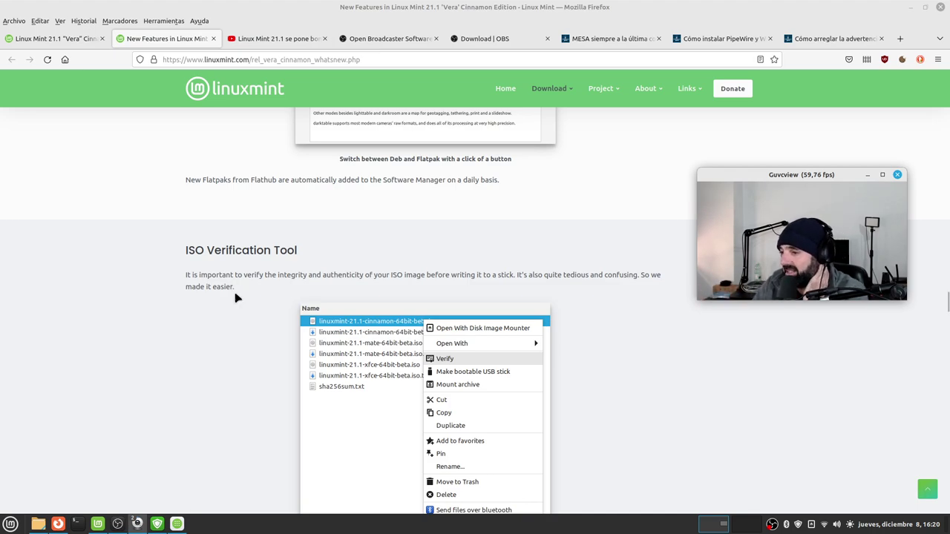
scroll(359, 327, "down", 4)
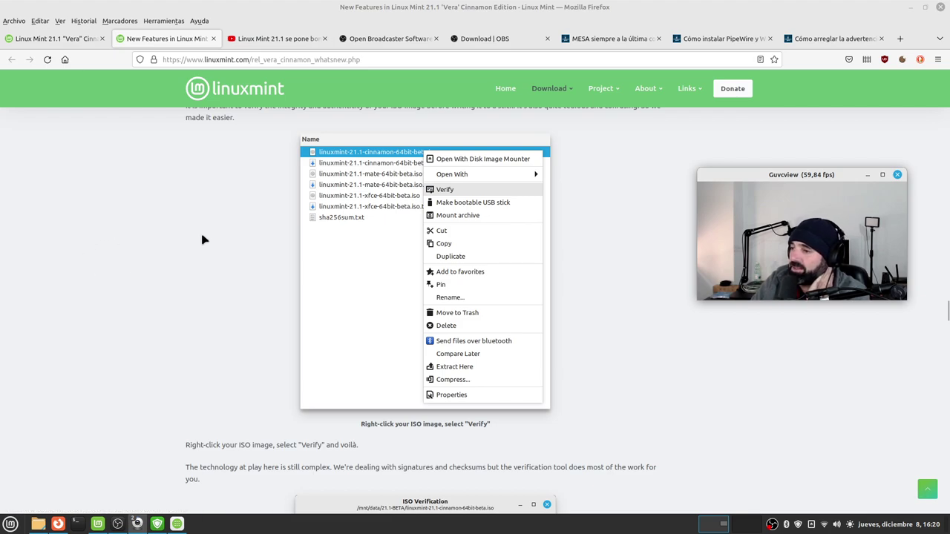
scroll(205, 239, "down", 3)
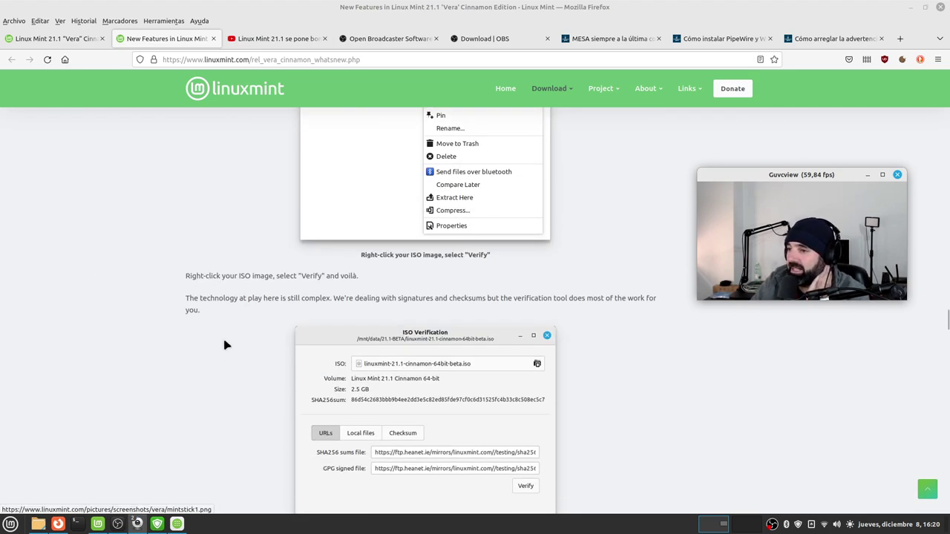
scroll(226, 343, "down", 2)
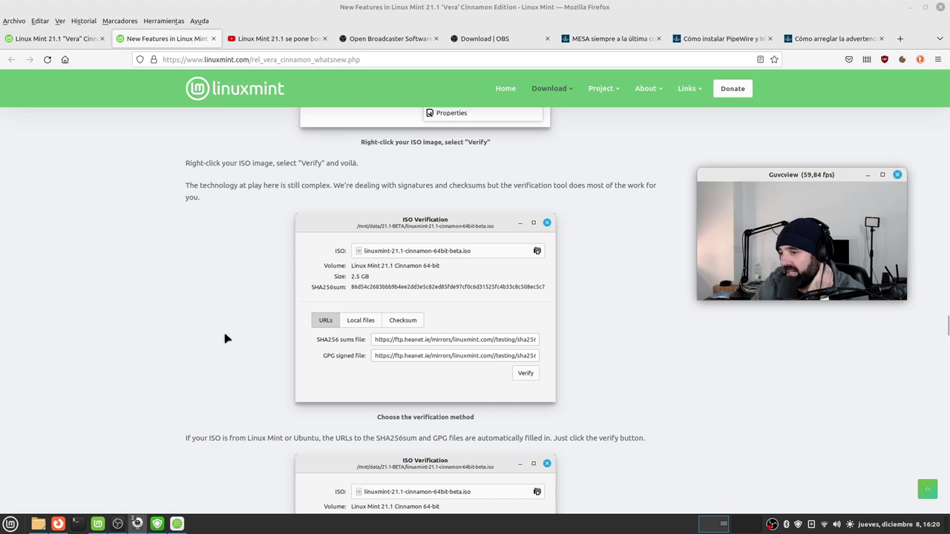
scroll(226, 340, "down", 3)
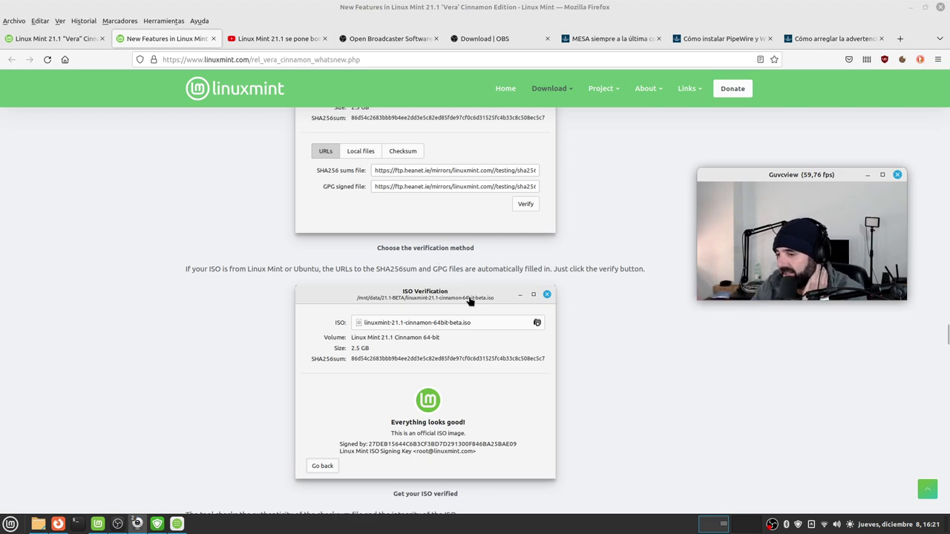
scroll(251, 274, "down", 3)
scroll(251, 274, "down", 2)
- Read the notes on the Stick Formatter and Image Writer, XApps improvements, and Cinnamon 5.6's corner bar and panel layout
scroll(223, 245, "down", 3)
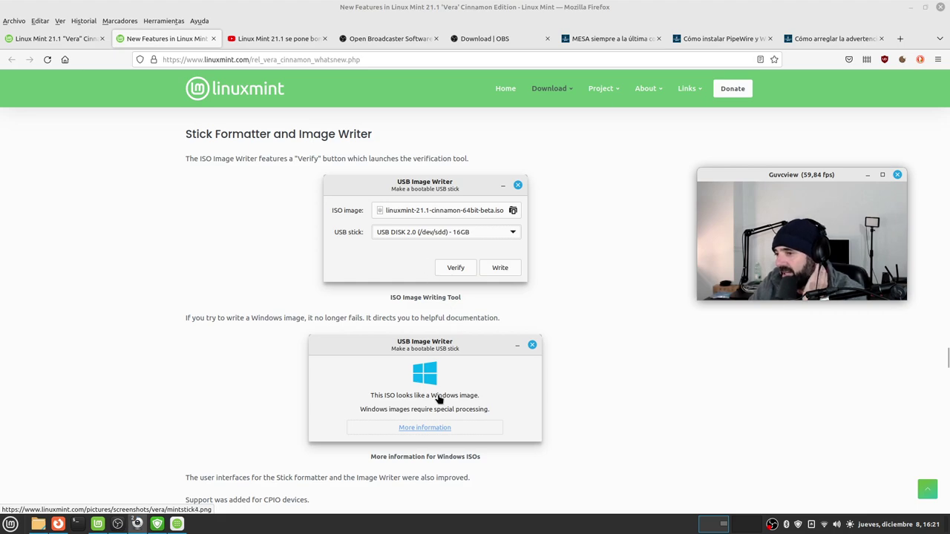
scroll(441, 380, "down", 3)
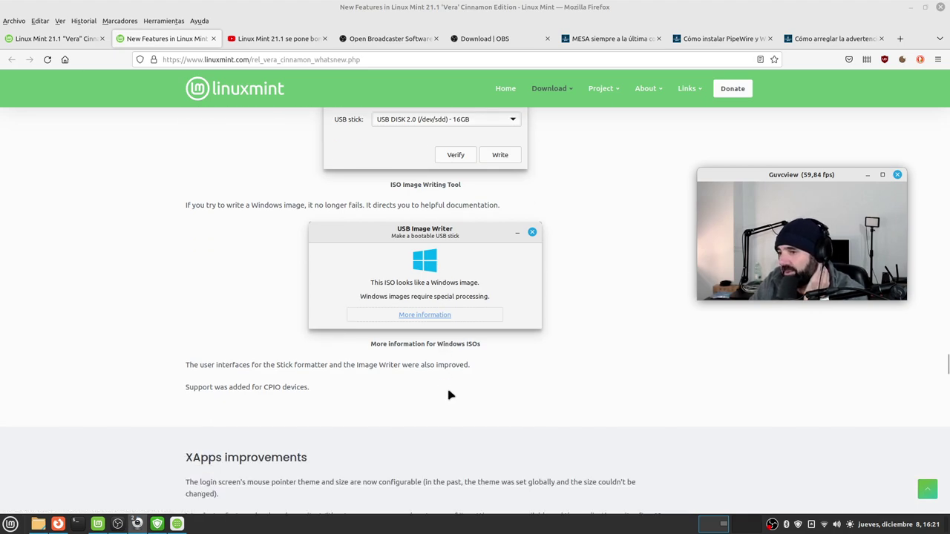
scroll(415, 371, "down", 4)
scroll(416, 371, "down", 6)
scroll(416, 371, "up", 5)
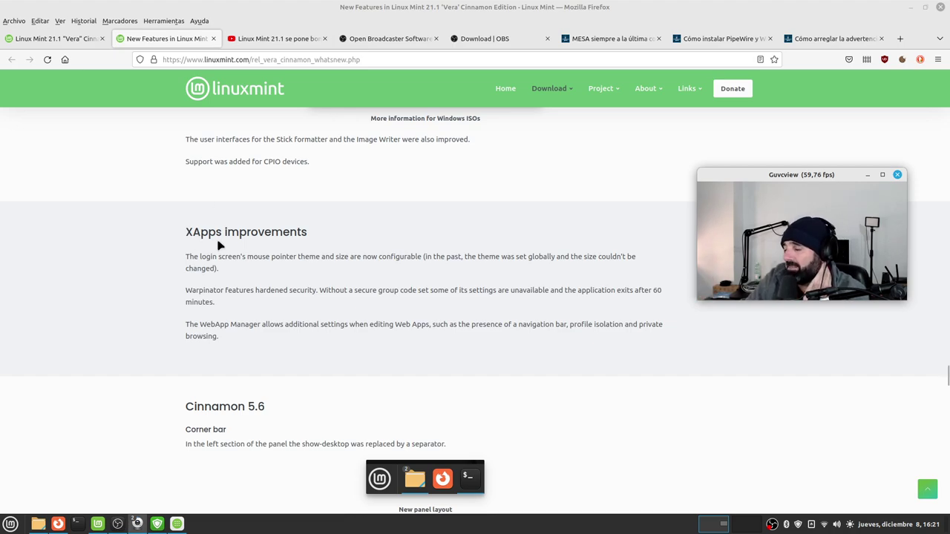
scroll(388, 268, "down", 3)
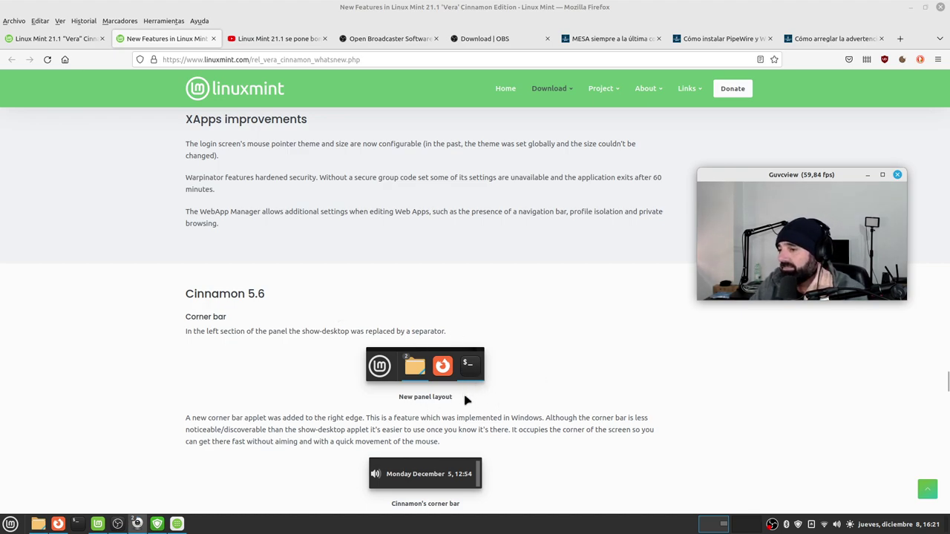
mouse_move(192, 525)
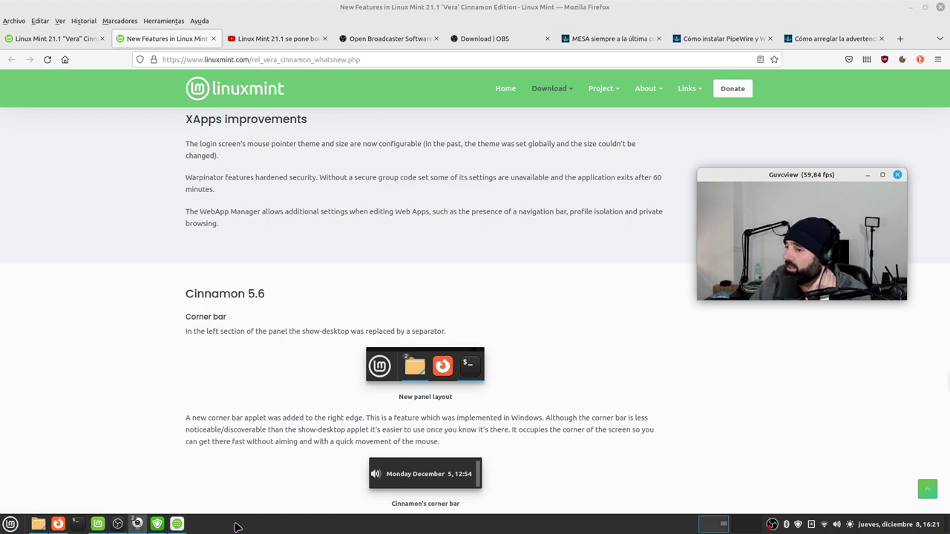
scroll(240, 493, "down", 3)
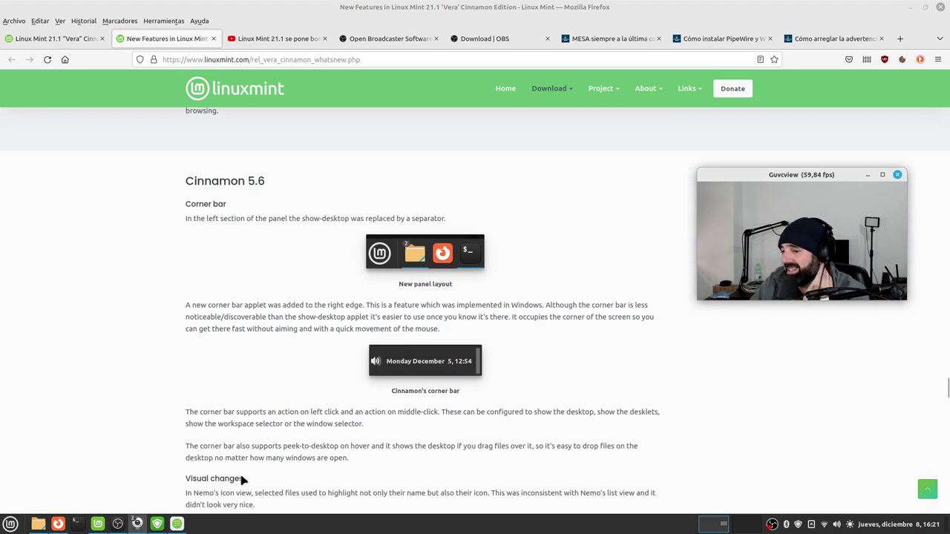
mouse_move(97, 525)
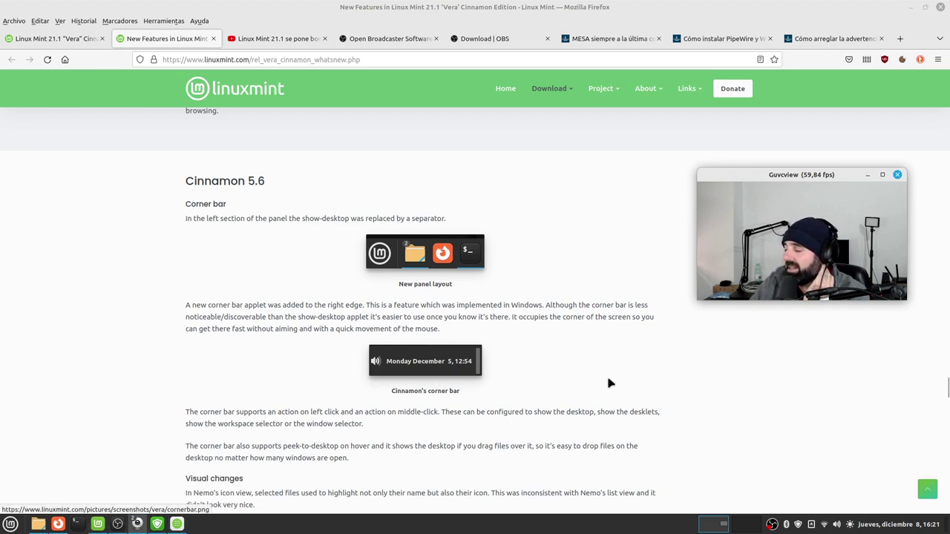
- Open the Calendar applet's settings, switch the week number and custom date format off and back on, and close the settings
right_click(893, 524)
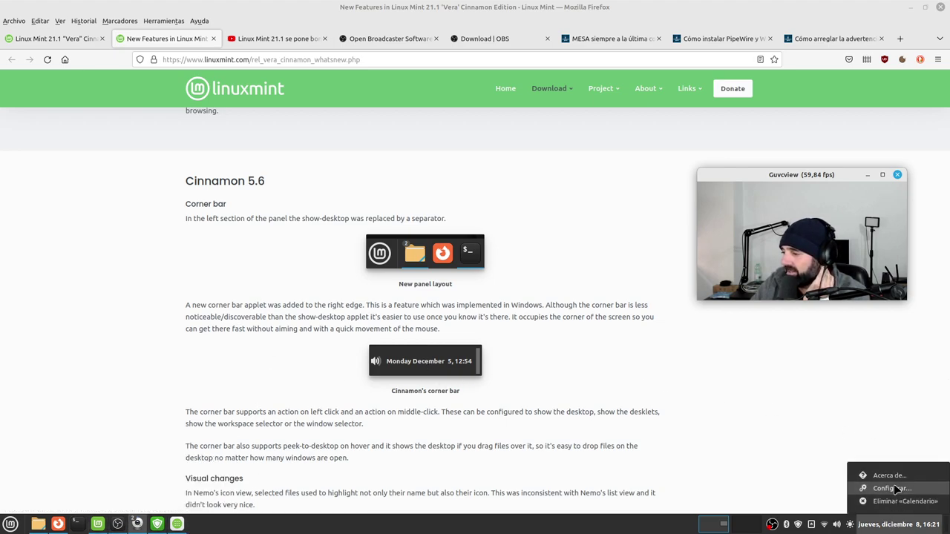
left_click(894, 484)
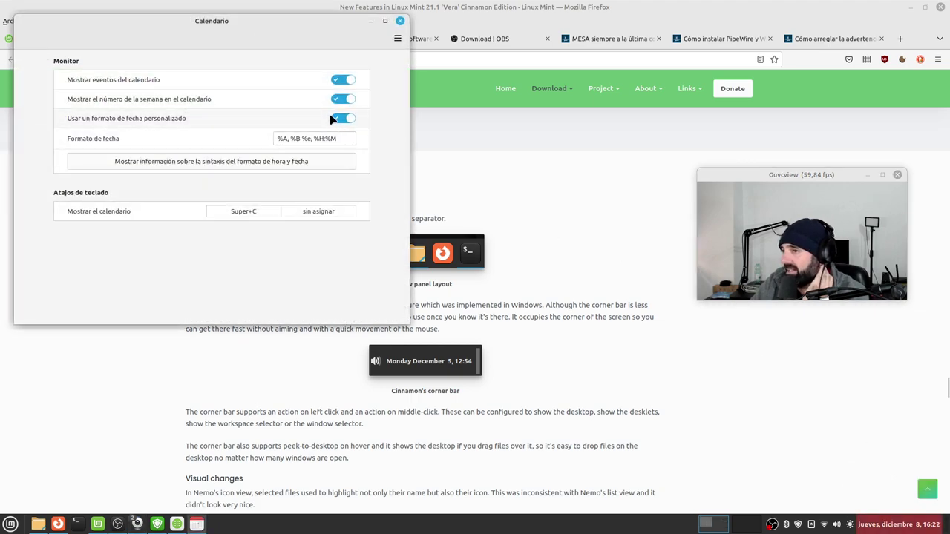
left_click(341, 100)
left_click(337, 121)
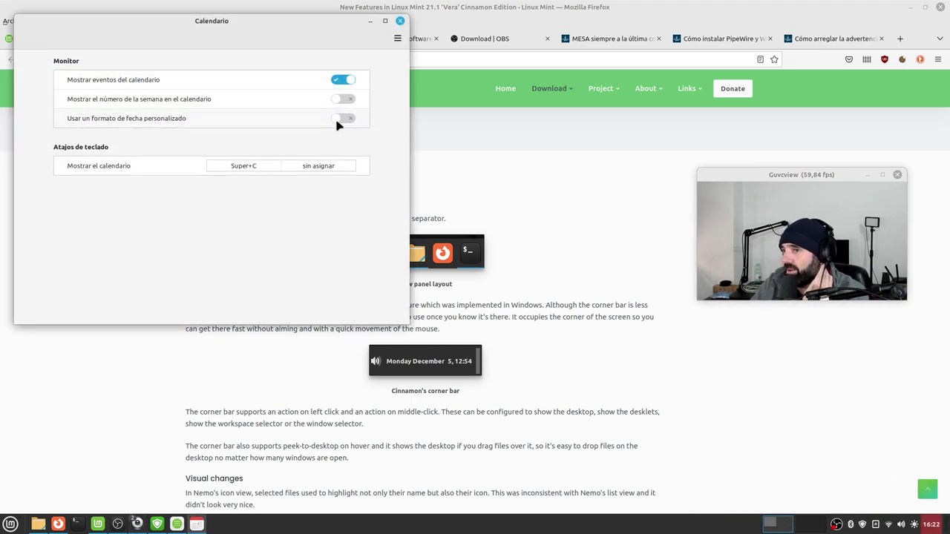
left_click(343, 99)
left_click(344, 122)
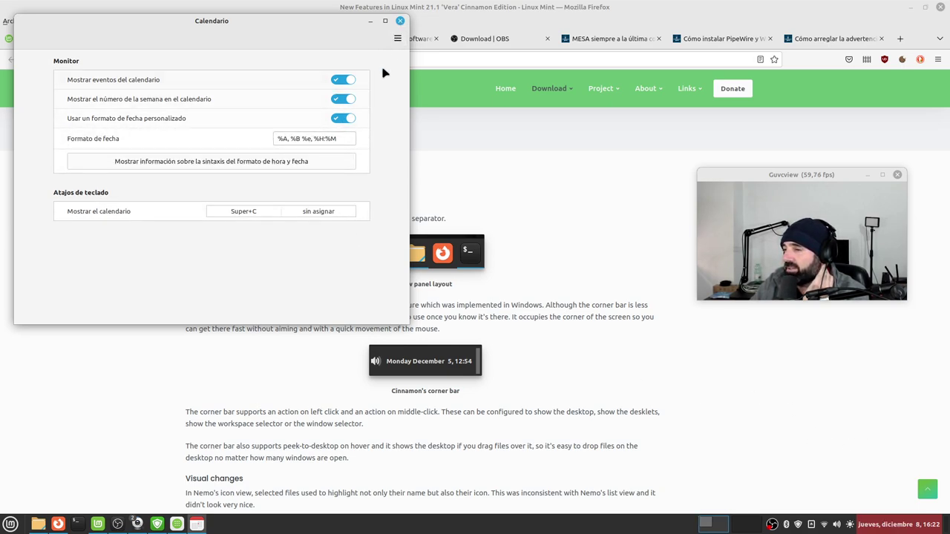
left_click(400, 21)
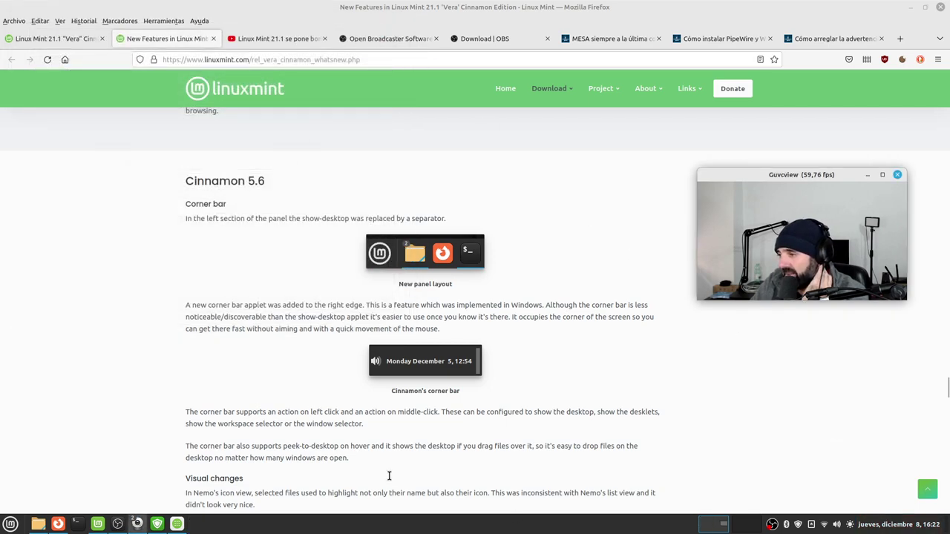
- Read the notes on Cinnamon 5.6's visual changes, the Nemo path bar, and the other improvements up to the Software Sources PPA keys
scroll(128, 454, "down", 2)
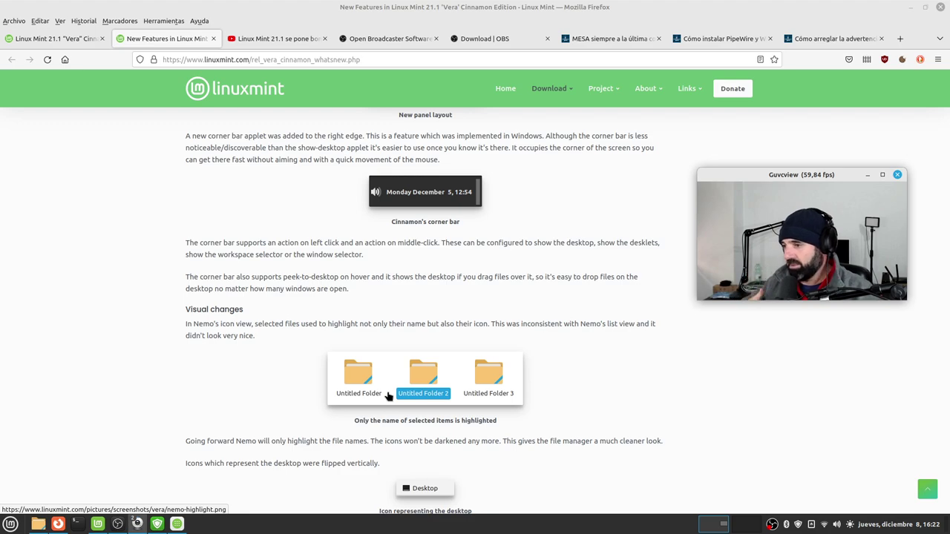
scroll(389, 397, "down", 3)
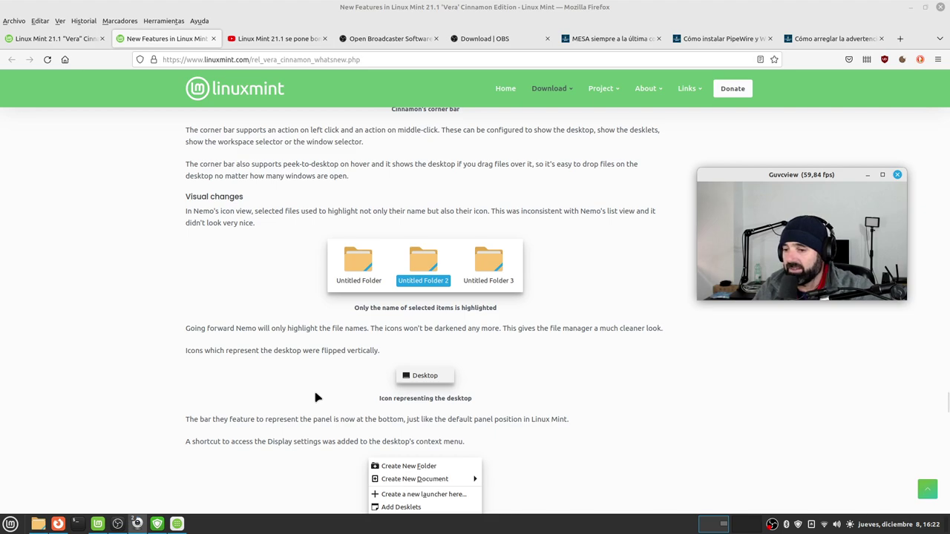
scroll(381, 398, "down", 3)
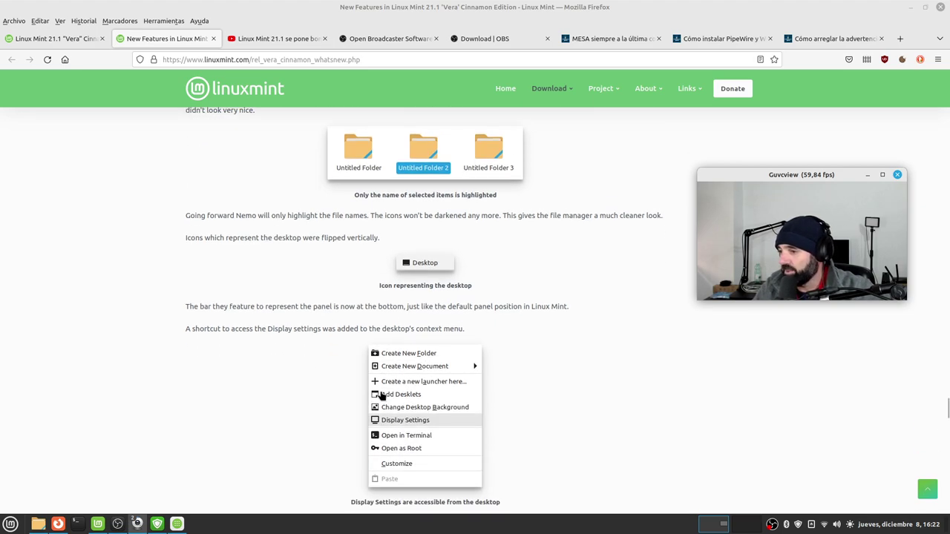
scroll(259, 394, "down", 4)
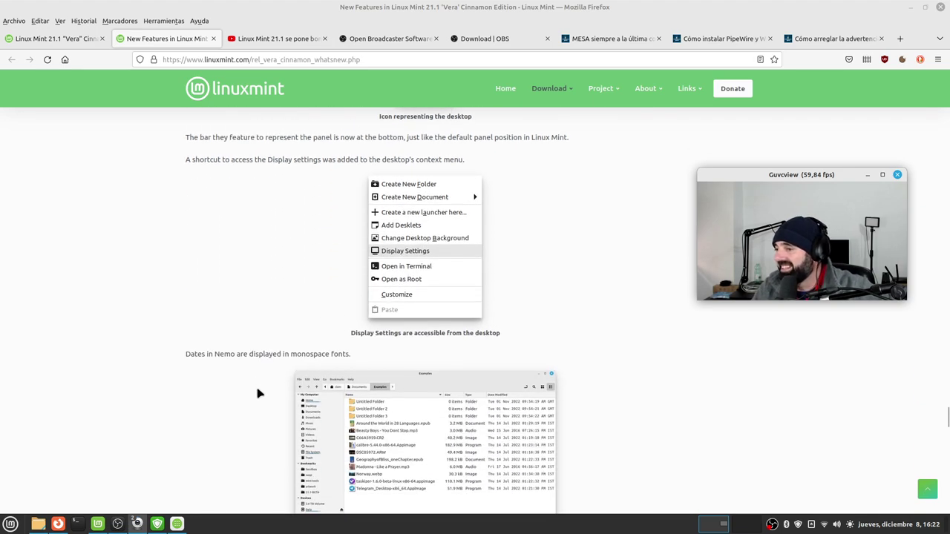
scroll(258, 394, "down", 3)
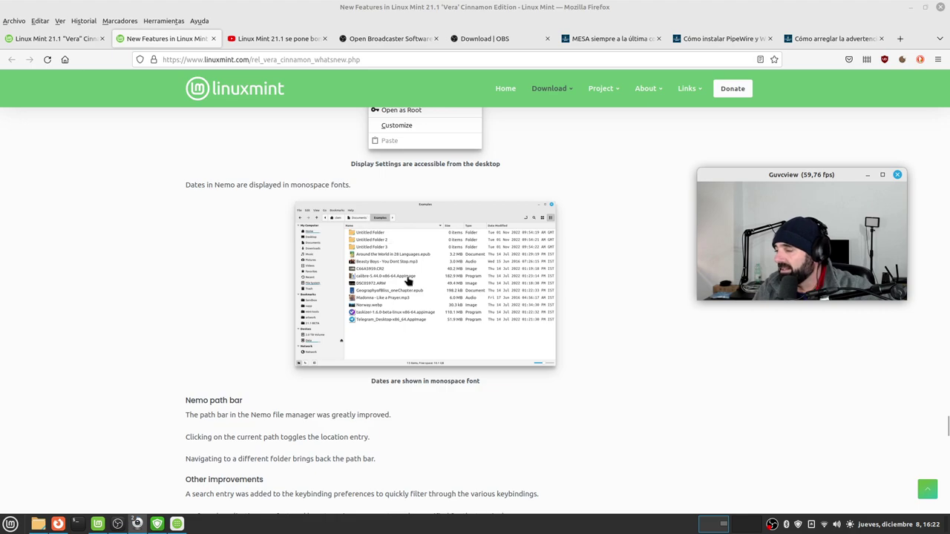
scroll(258, 336, "down", 2)
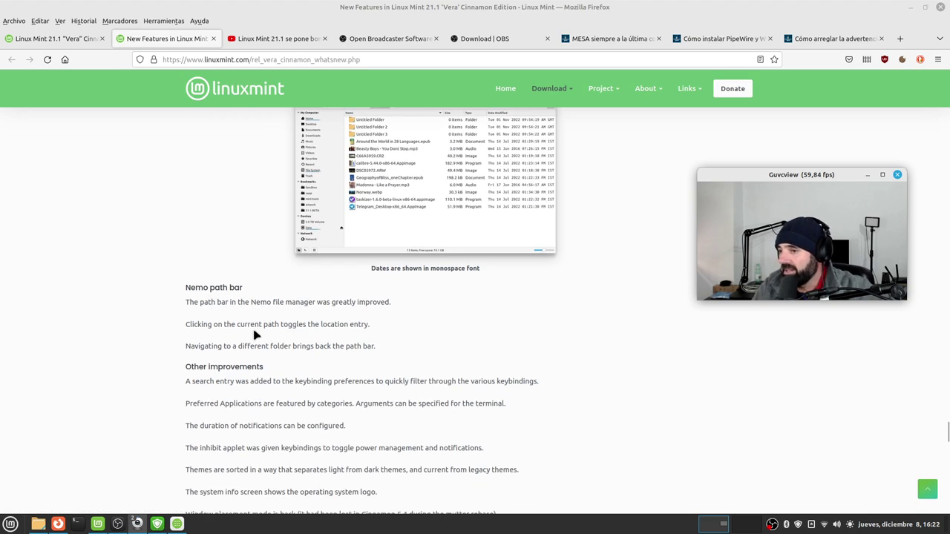
scroll(275, 300, "down", 3)
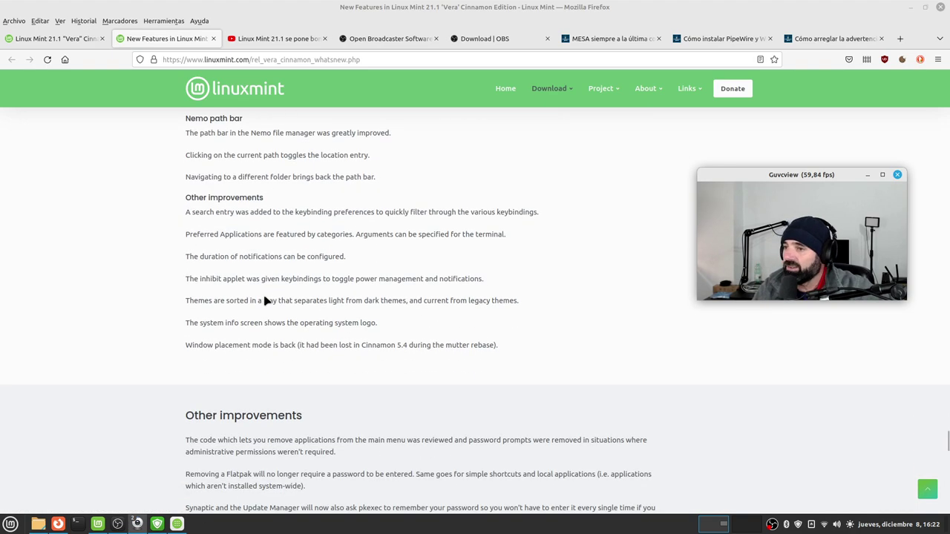
scroll(261, 270, "down", 3)
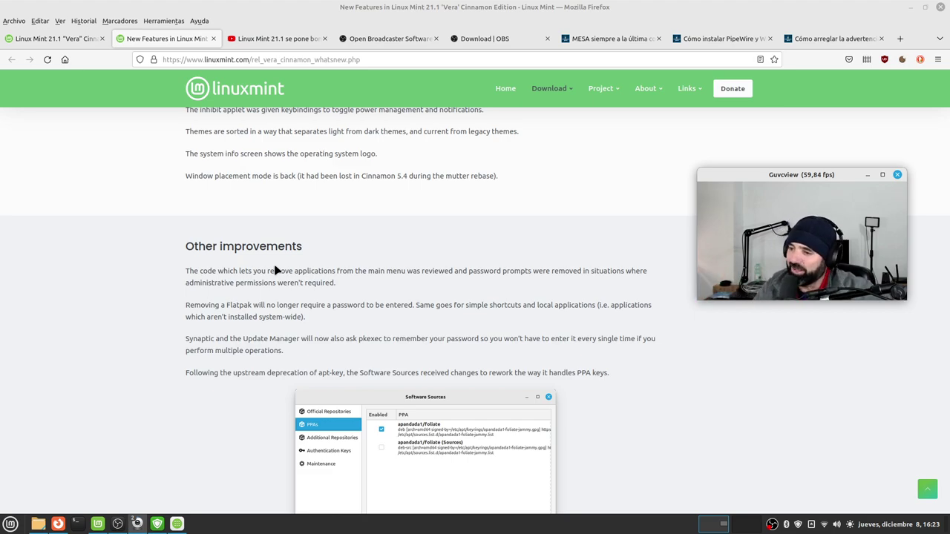
scroll(276, 271, "down", 5)
scroll(288, 302, "up", 2)
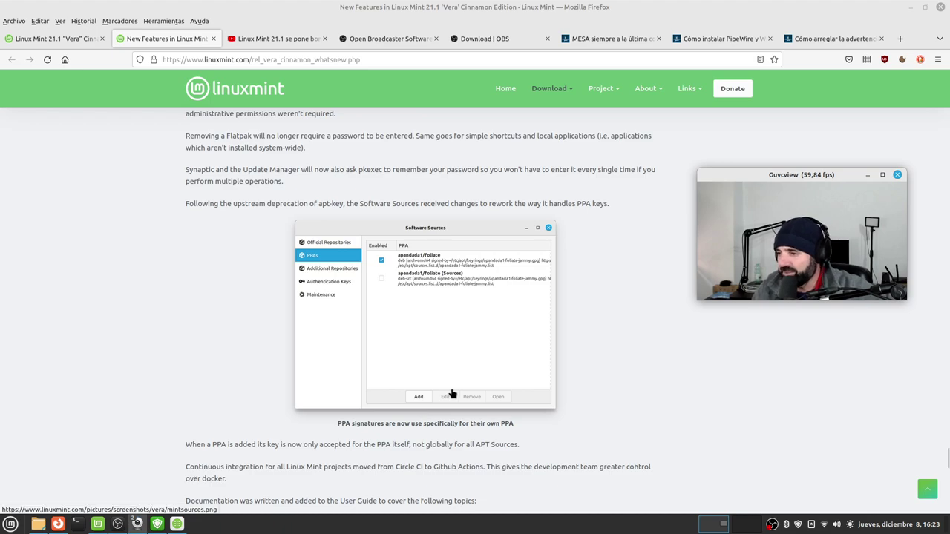
- Read the notes on PPA keys and User Guide documentation, and close the Imágenes file manager window behind the browser
scroll(452, 388, "down", 3)
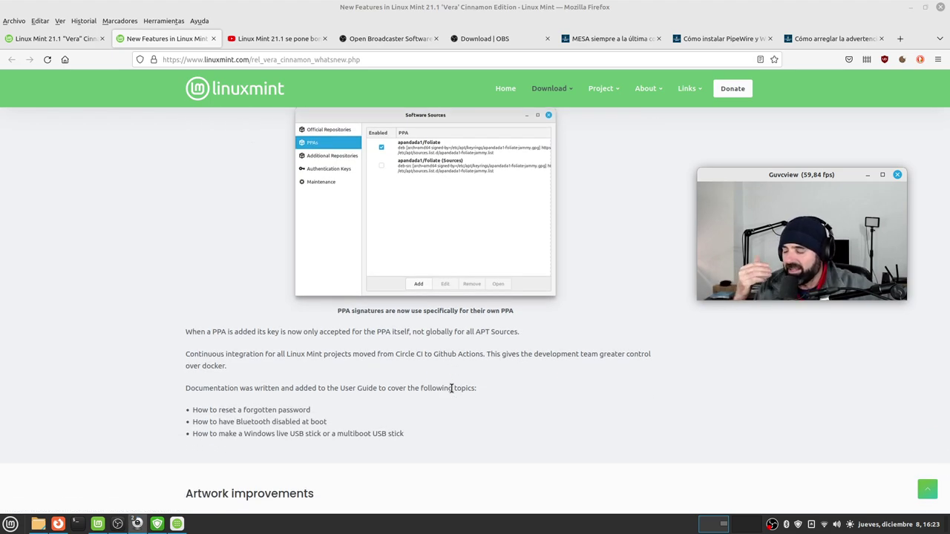
left_click(910, 7)
left_click(550, 71)
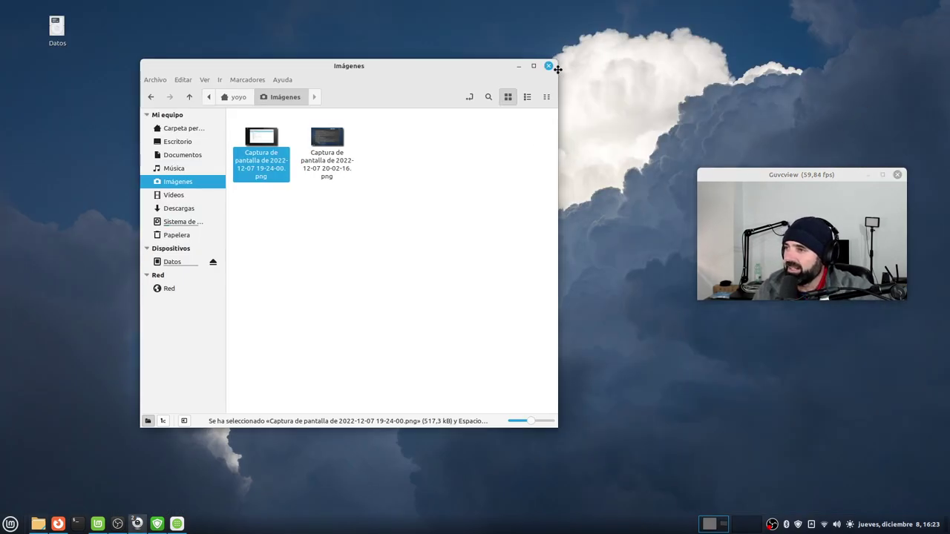
left_click(549, 66)
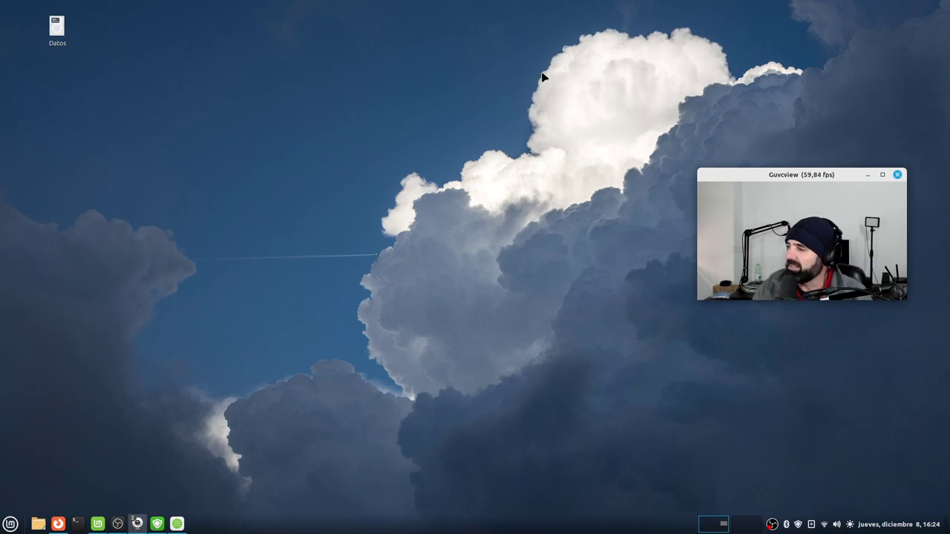
left_click(64, 519)
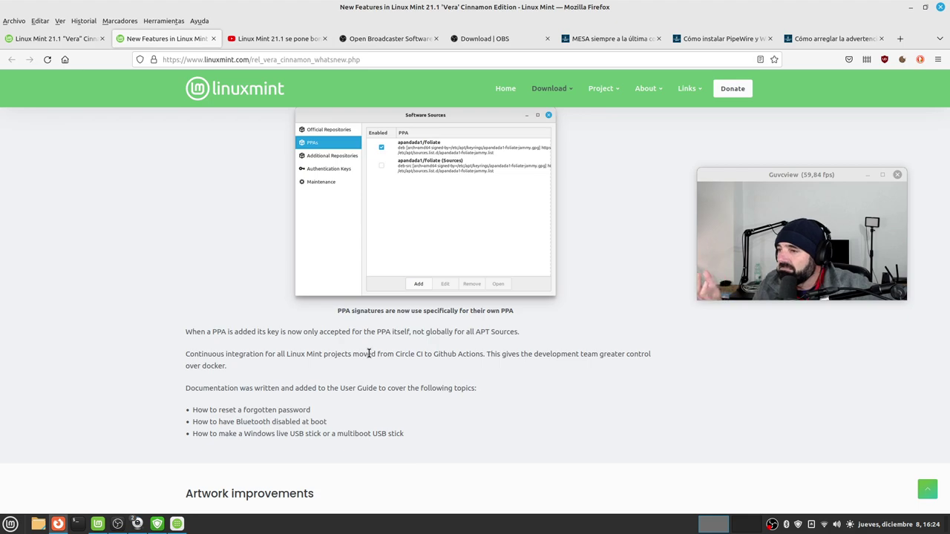
- Read the Artwork improvements section and its overview of the new backgrounds, with a brief look at the desktop
scroll(292, 403, "down", 3)
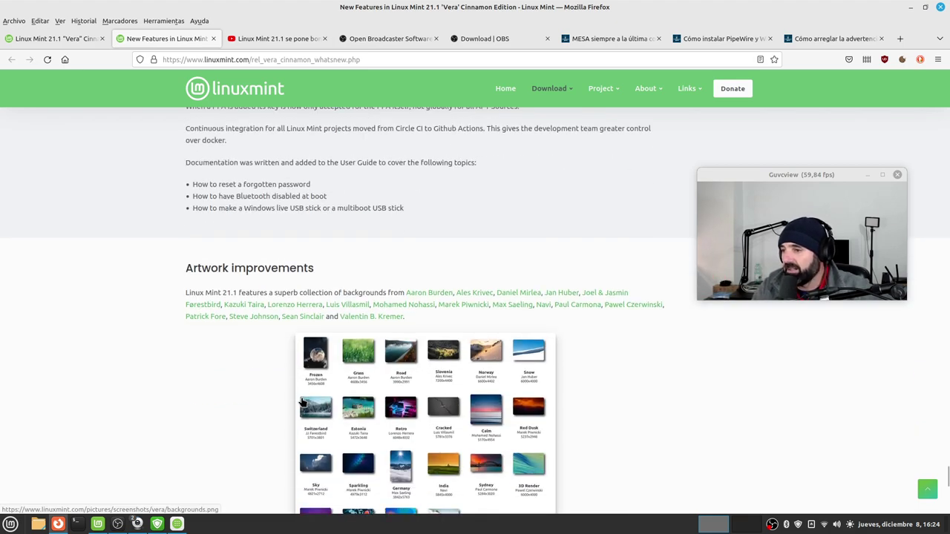
scroll(217, 401, "down", 2)
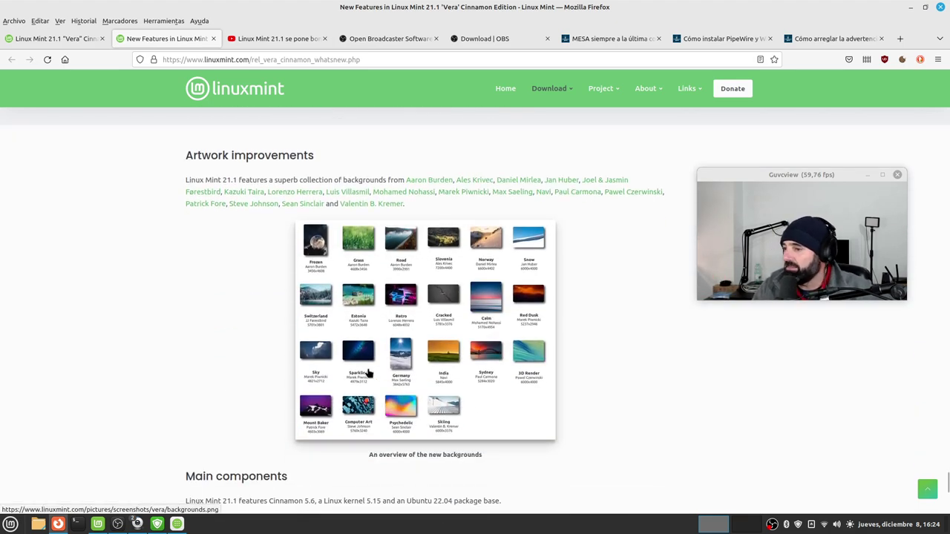
left_click(912, 12)
mouse_move(117, 523)
left_click(58, 524)
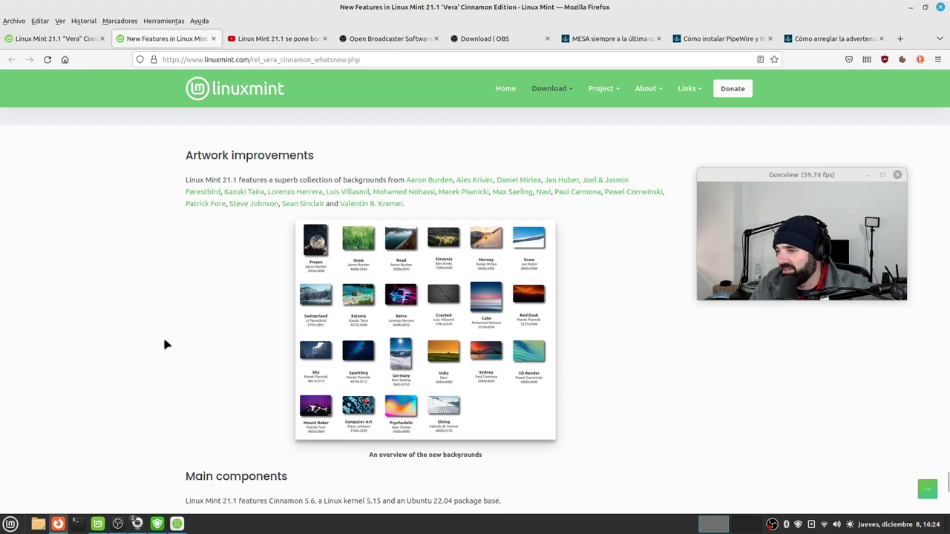
- Read the Main components and LTS strategy sections, highlighting the Ubuntu package base and the sentence on security updates
scroll(168, 340, "down", 3)
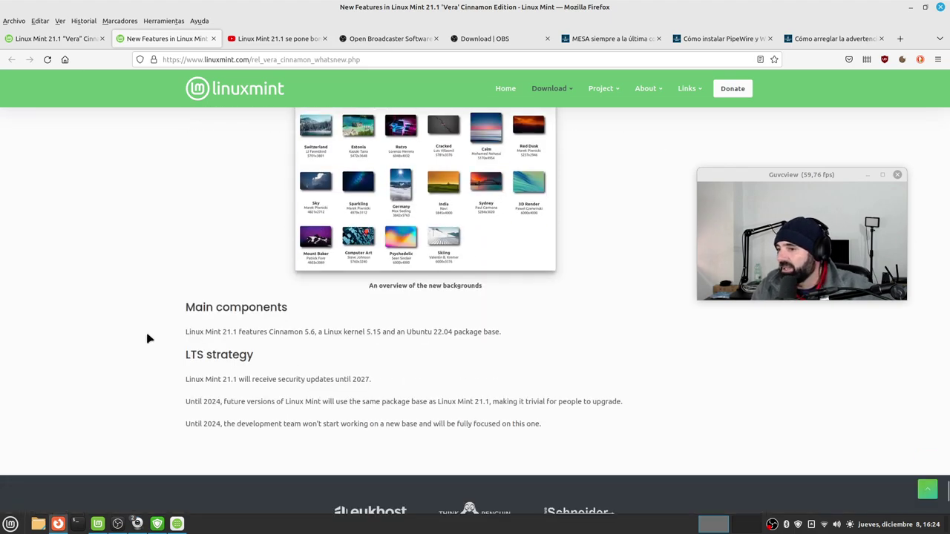
scroll(147, 339, "down", 1)
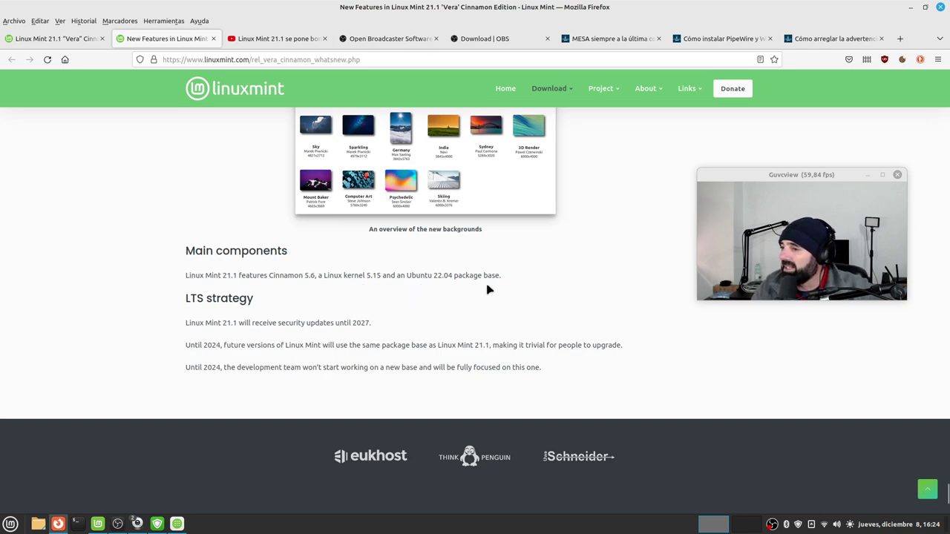
left_click_drag(502, 276, 398, 276)
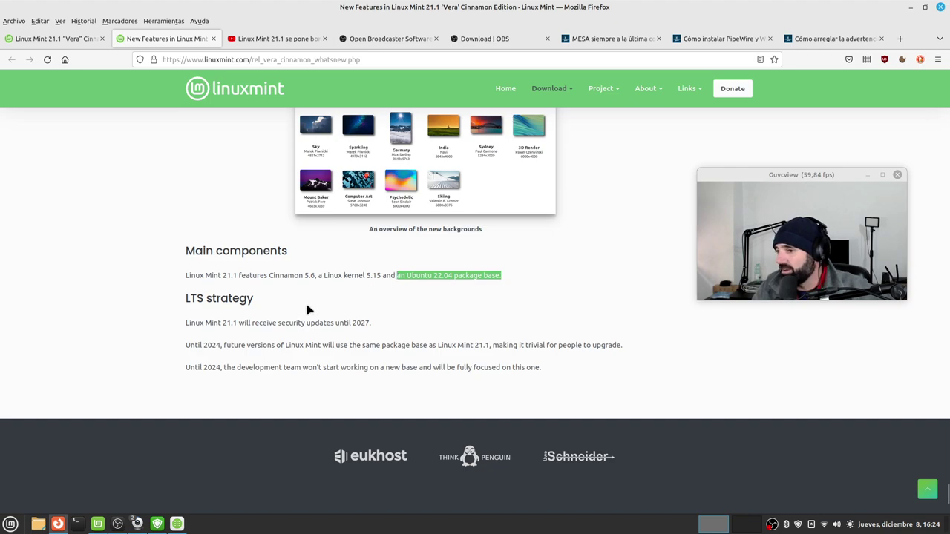
left_click(129, 330)
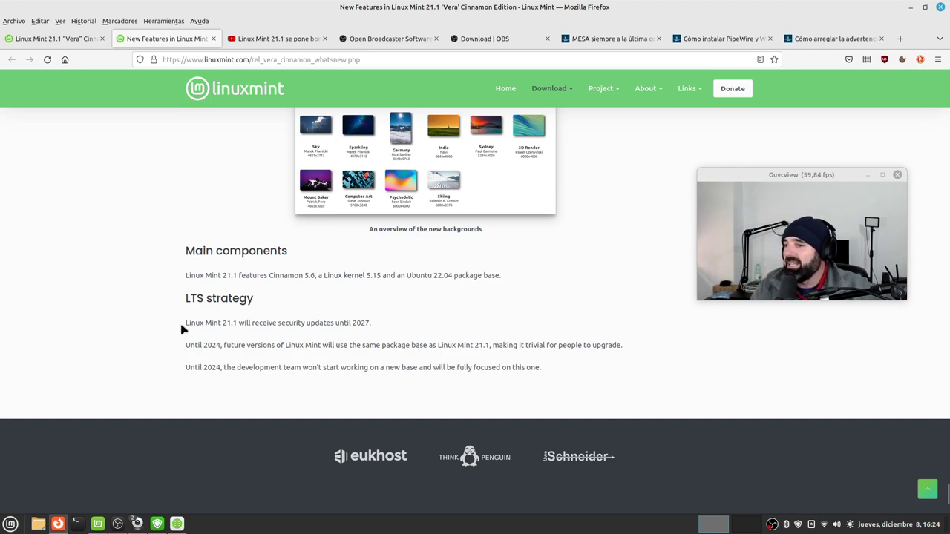
left_click_drag(369, 326, 179, 328)
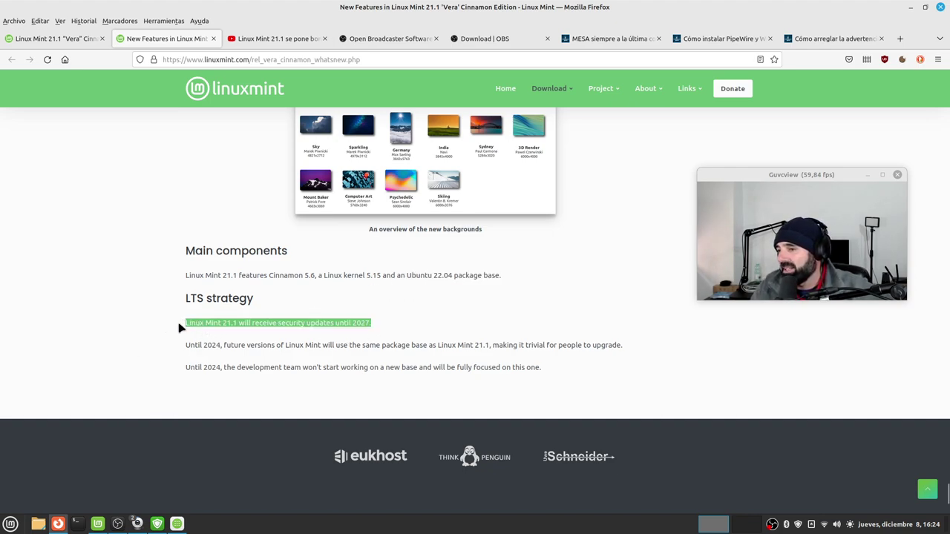
left_click(381, 323)
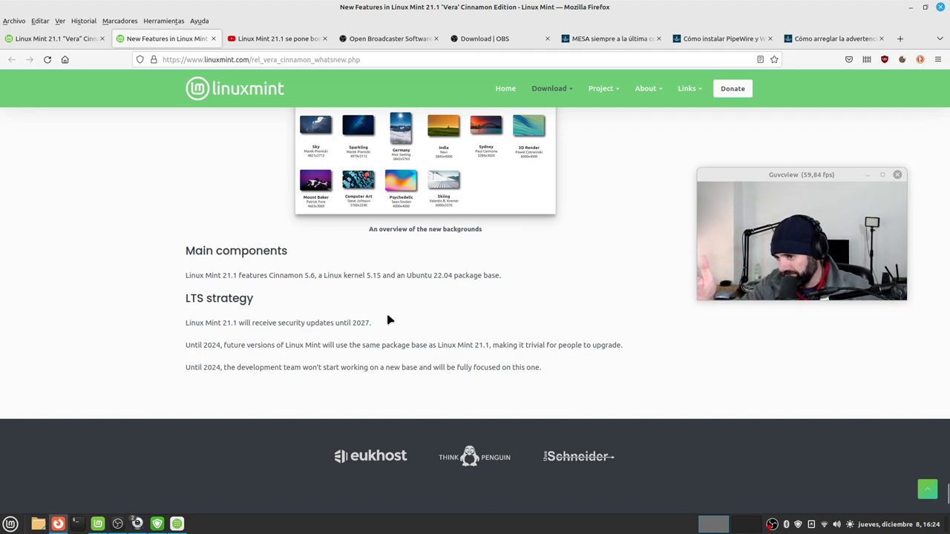
- Look back through the release notes from LTS strategy up to the desktop color selection and Legacy Options sections
scroll(429, 305, "up", 10)
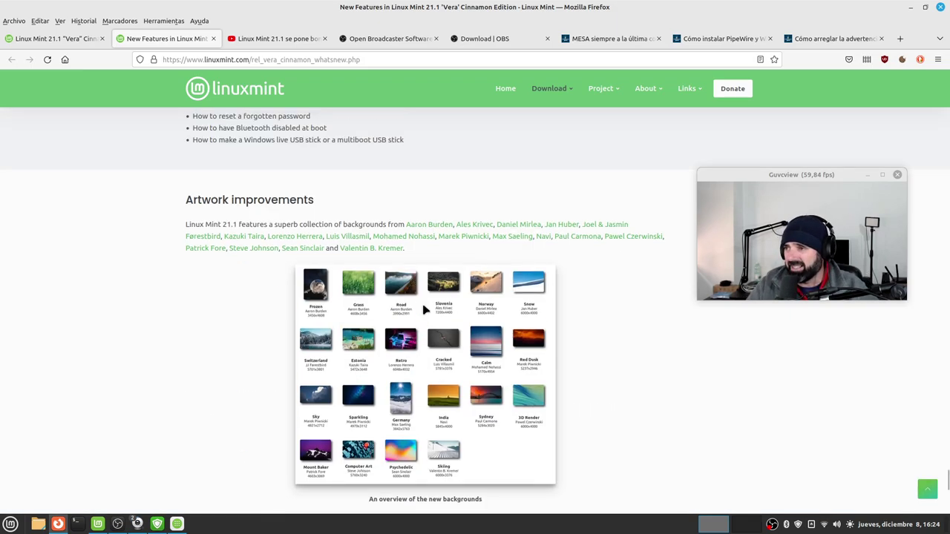
scroll(424, 311, "up", 12)
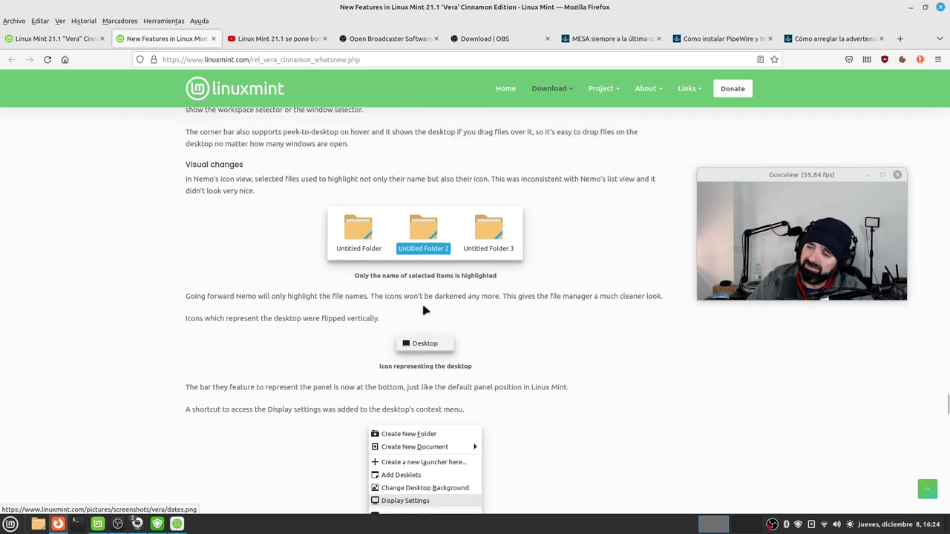
scroll(424, 310, "up", 4)
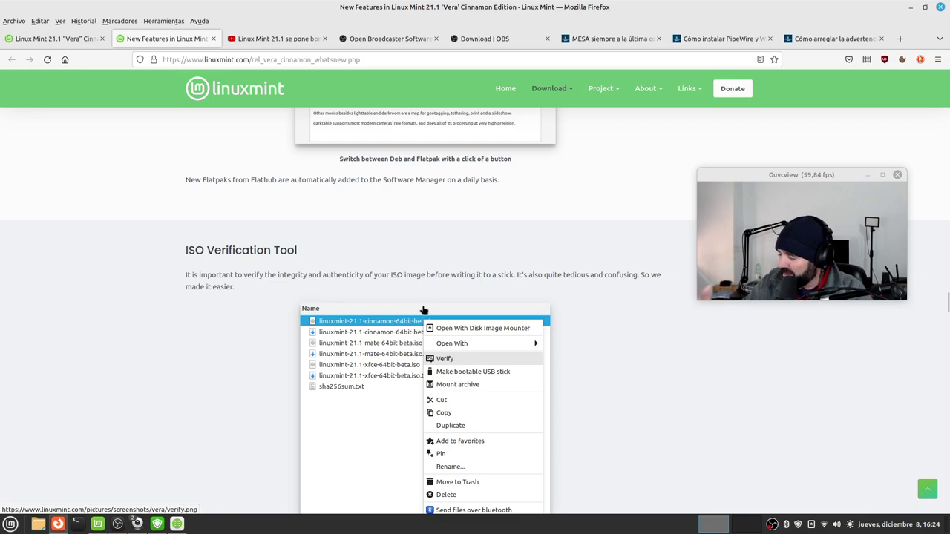
scroll(276, 214, "up", 4)
scroll(276, 214, "up", 10)
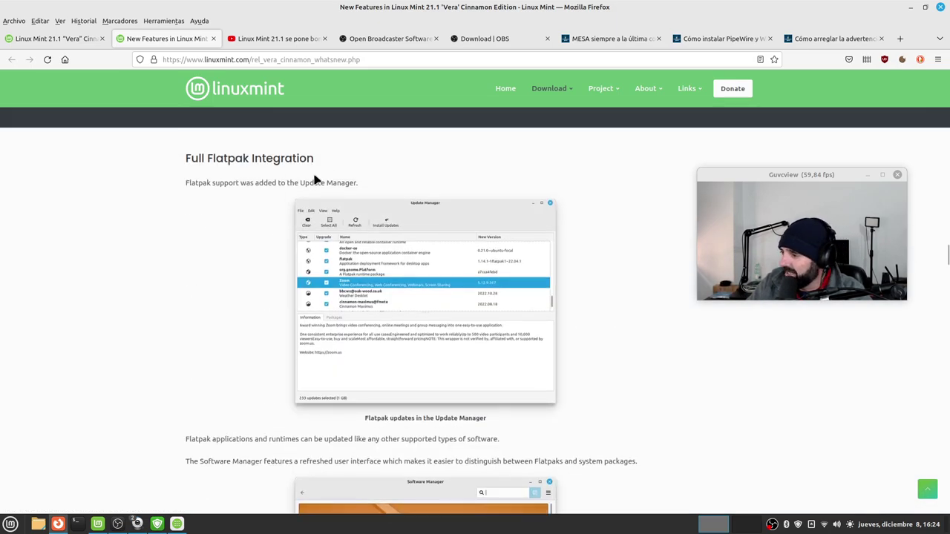
scroll(201, 207, "up", 5)
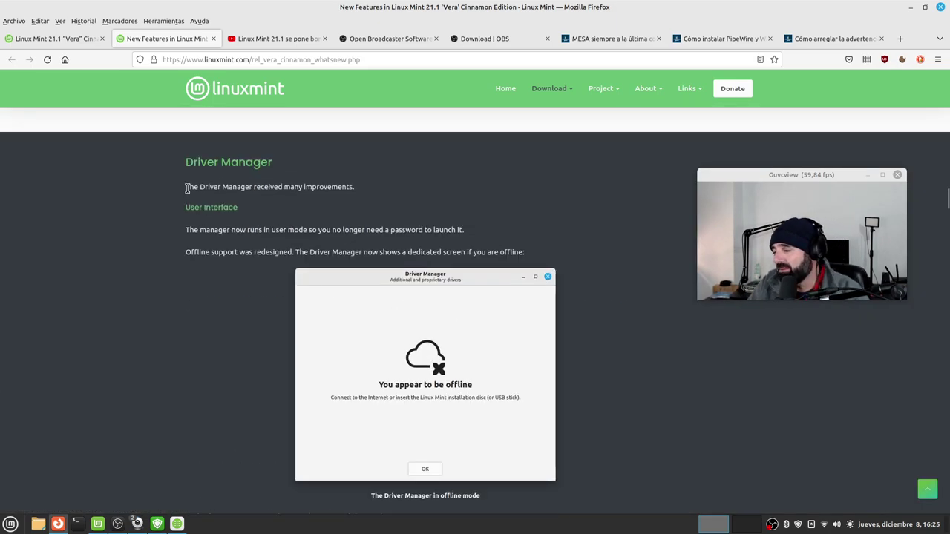
scroll(195, 213, "up", 4)
scroll(197, 216, "up", 6)
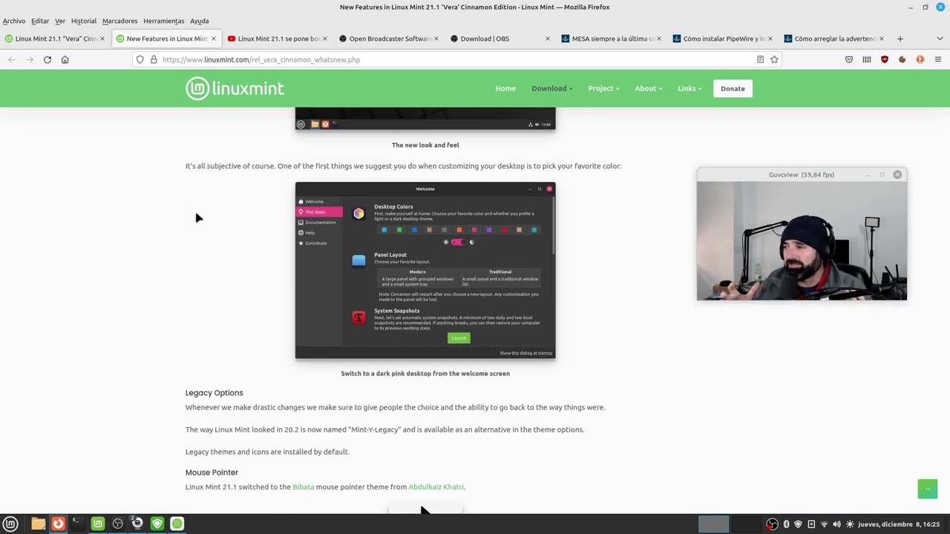
- Look over the YouTube page of the video "Linux Mint 21.1 se pone bonita: novedades", including its description and comments
left_click(290, 40)
scroll(38, 349, "down", 3)
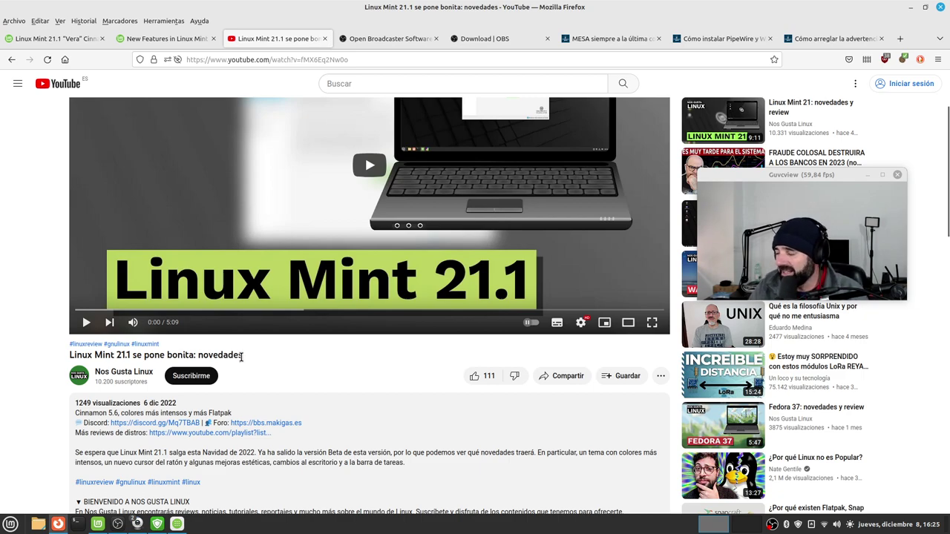
scroll(243, 356, "up", 3)
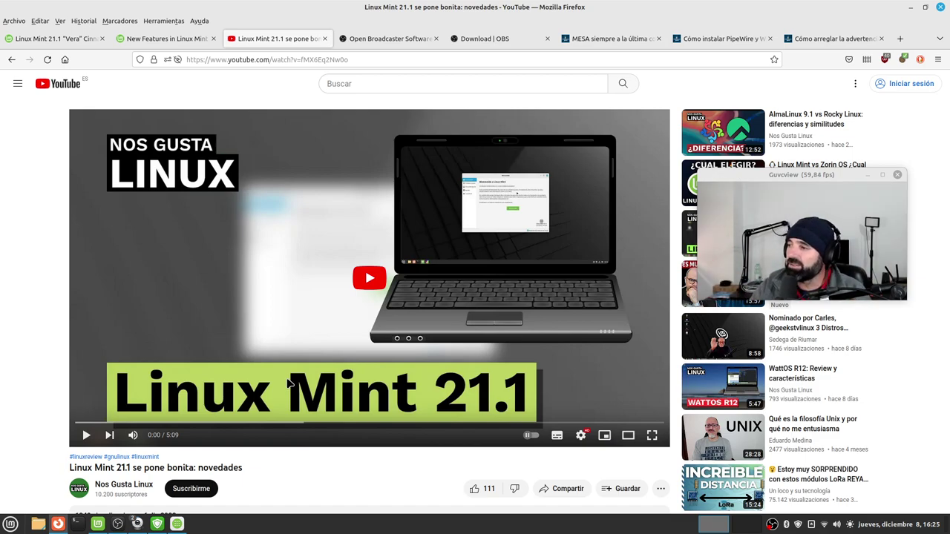
scroll(270, 399, "down", 2)
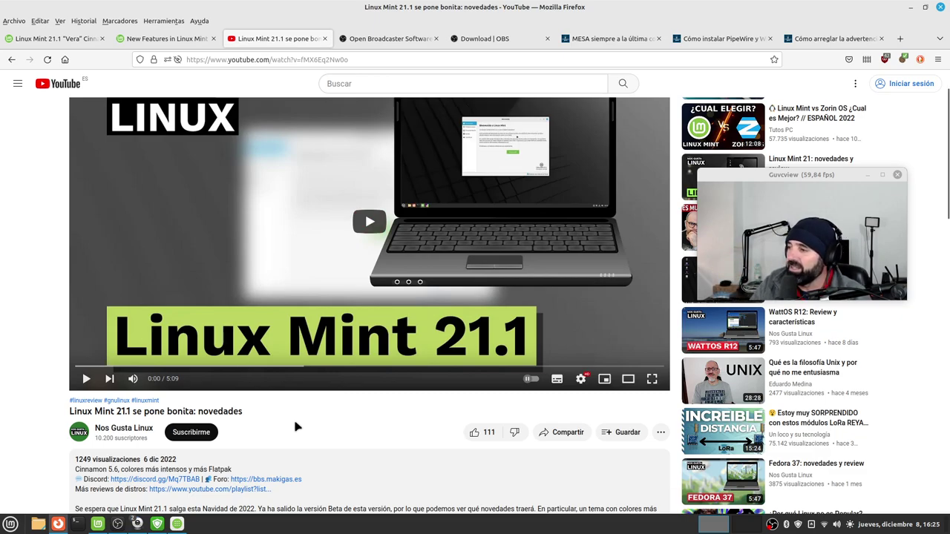
scroll(297, 424, "down", 7)
scroll(302, 428, "down", 4)
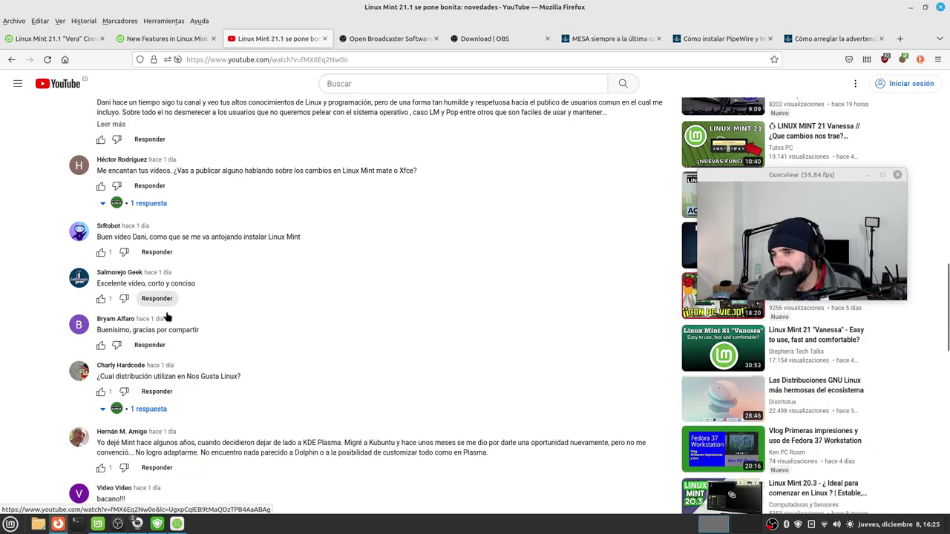
scroll(223, 358, "up", 4)
scroll(227, 357, "up", 8)
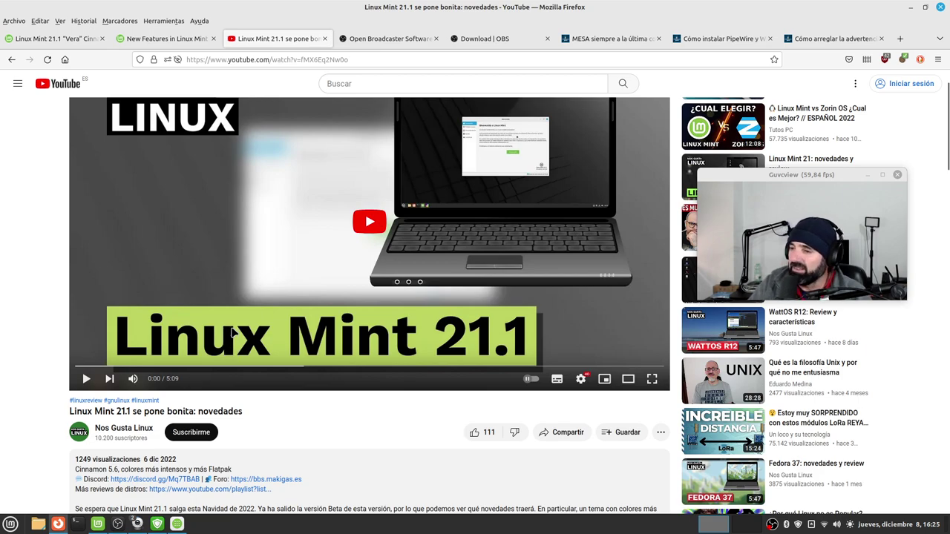
scroll(231, 332, "up", 1)
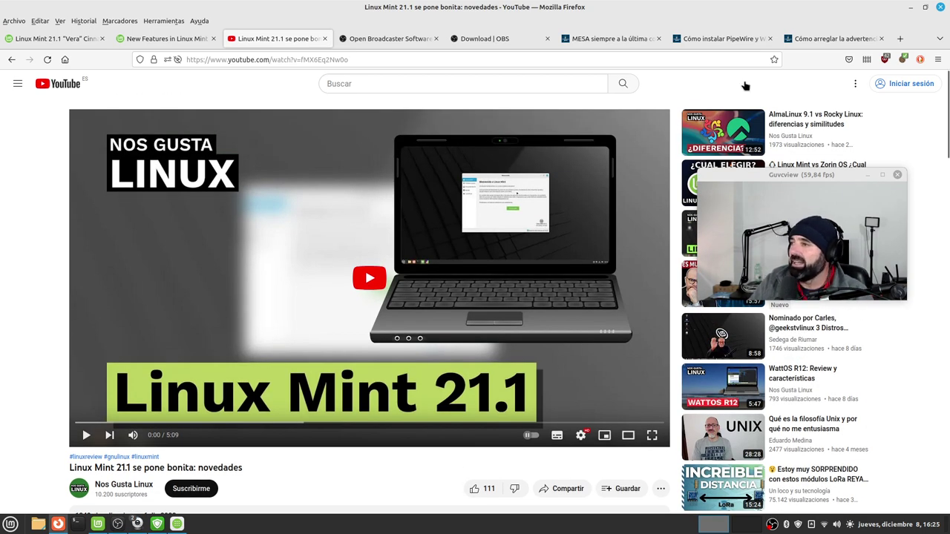
- Minimize the browser and glance at the application menu on the bare desktop
left_click(910, 9)
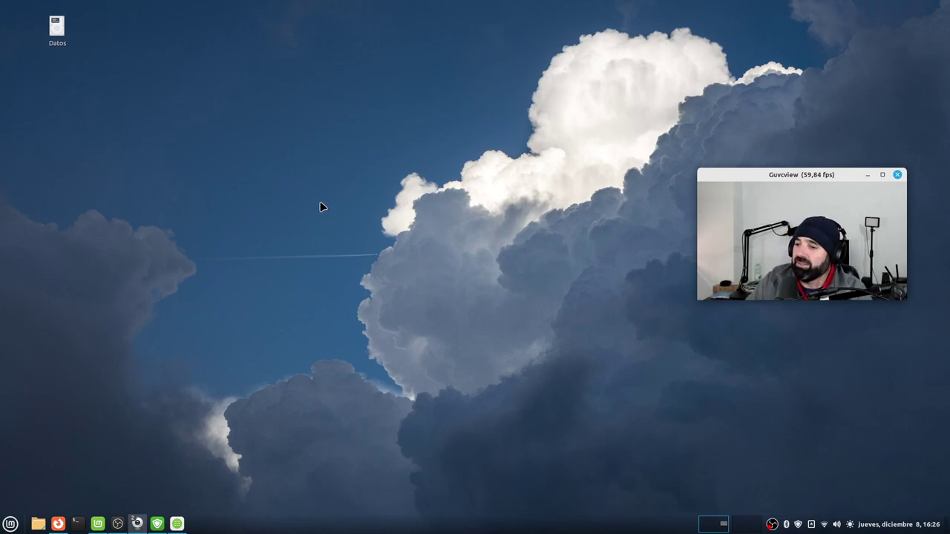
left_click(11, 525)
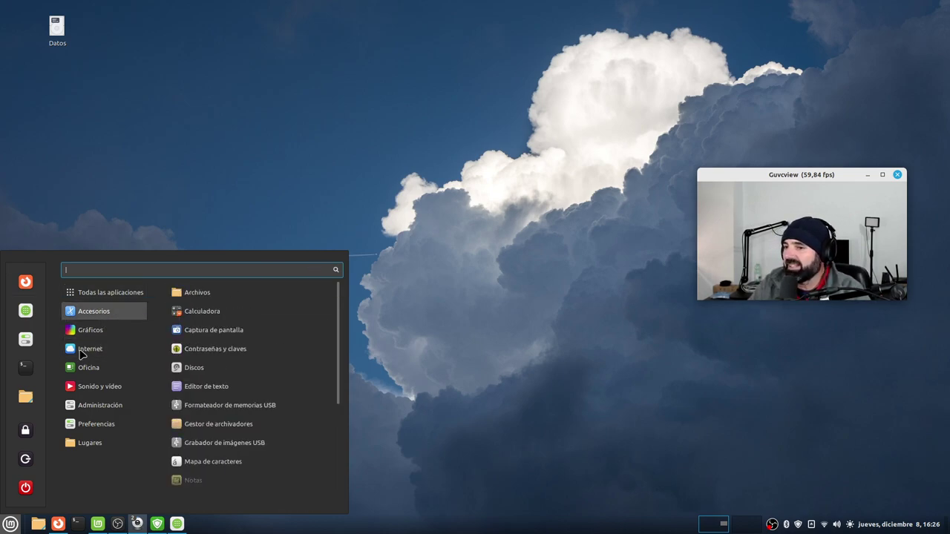
left_click(447, 449)
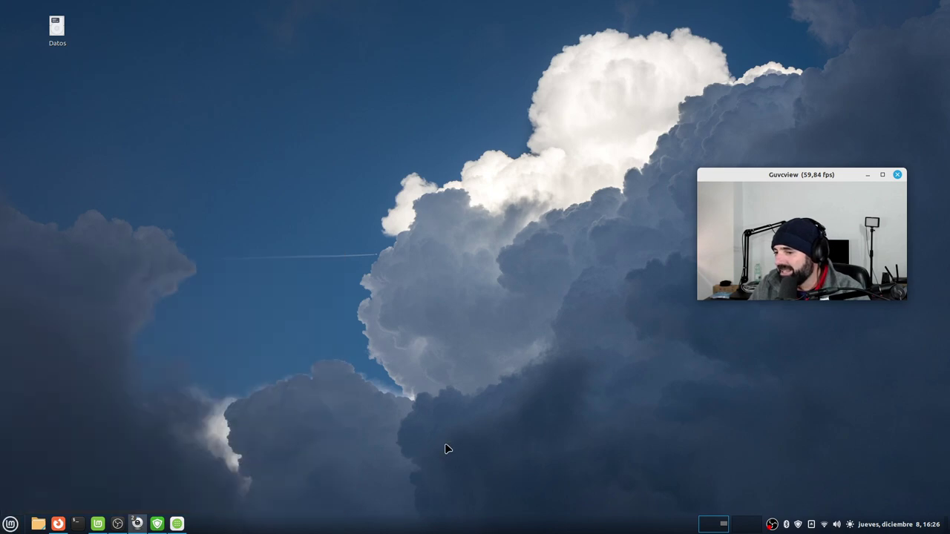
- Search the Software Manager for "qpw" and check Qpwgraph's details and package source with the webcam window moved aside
left_click(177, 524)
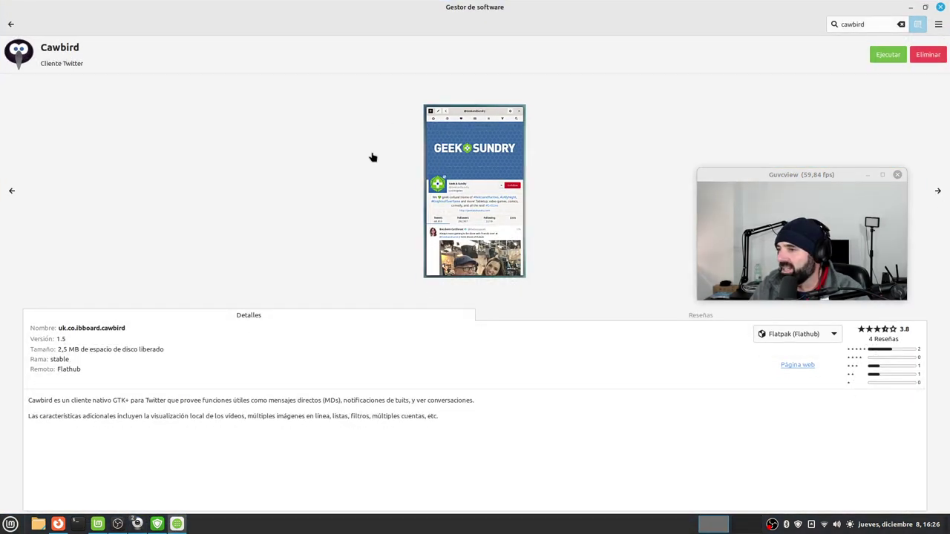
double_click(872, 22)
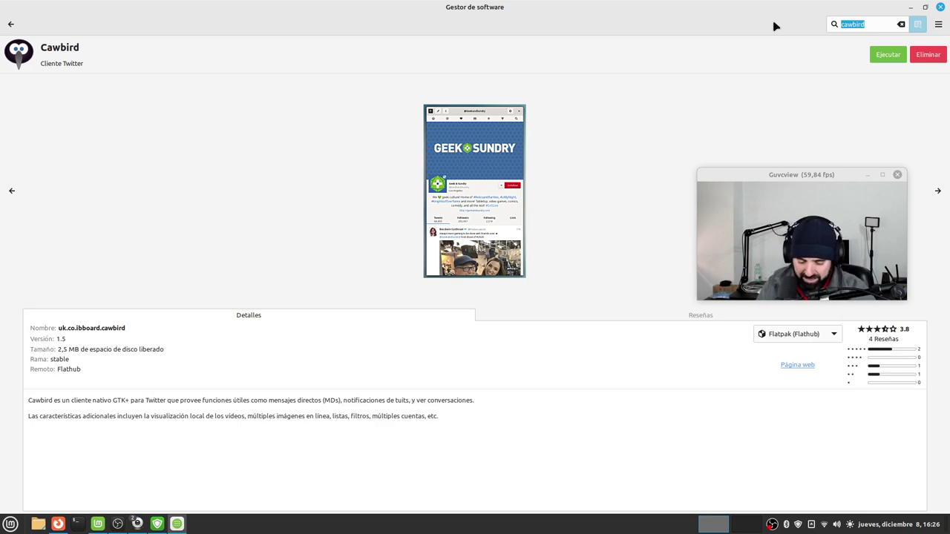
type("gp")
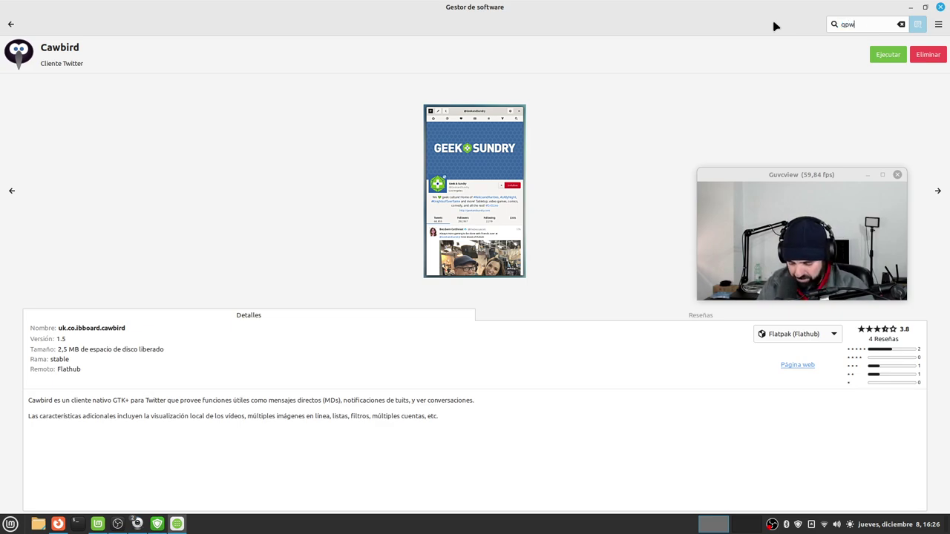
type("w")
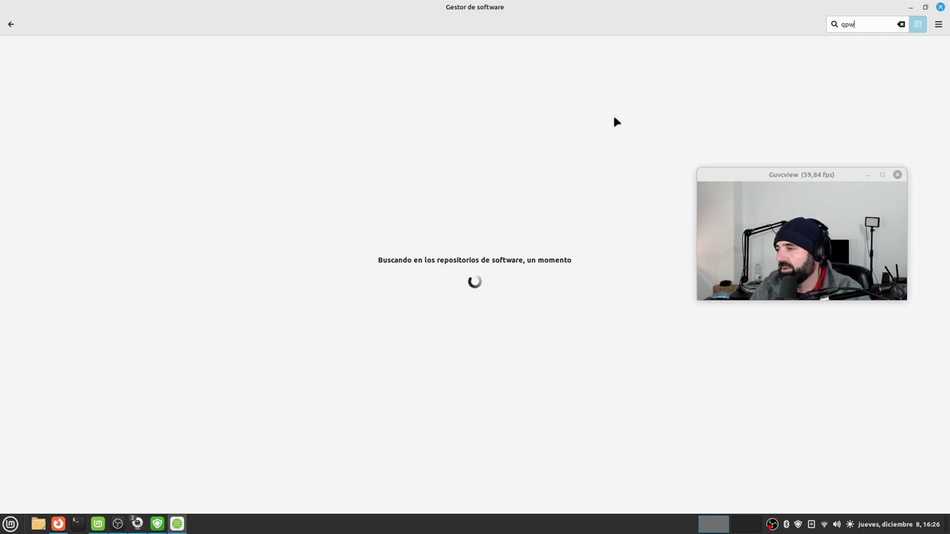
left_click(79, 61)
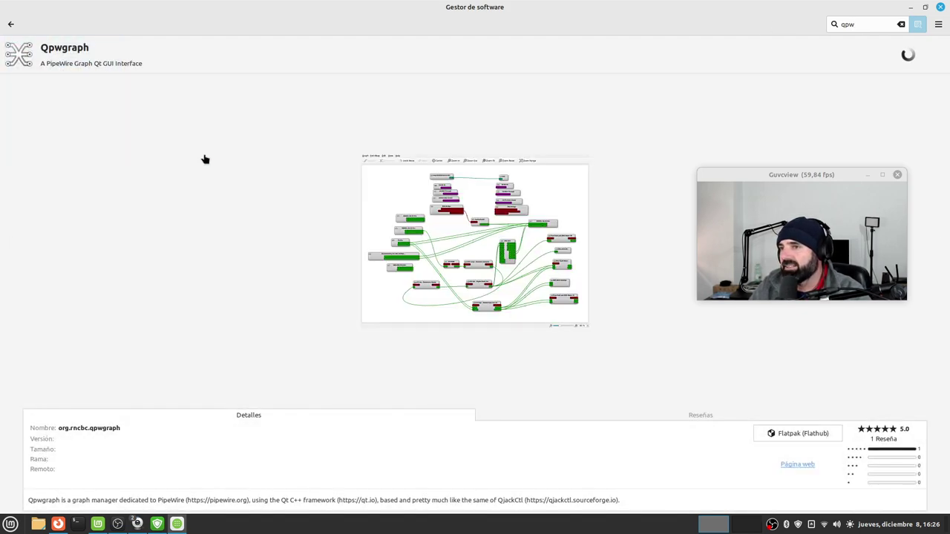
left_click_drag(802, 176, 664, 68)
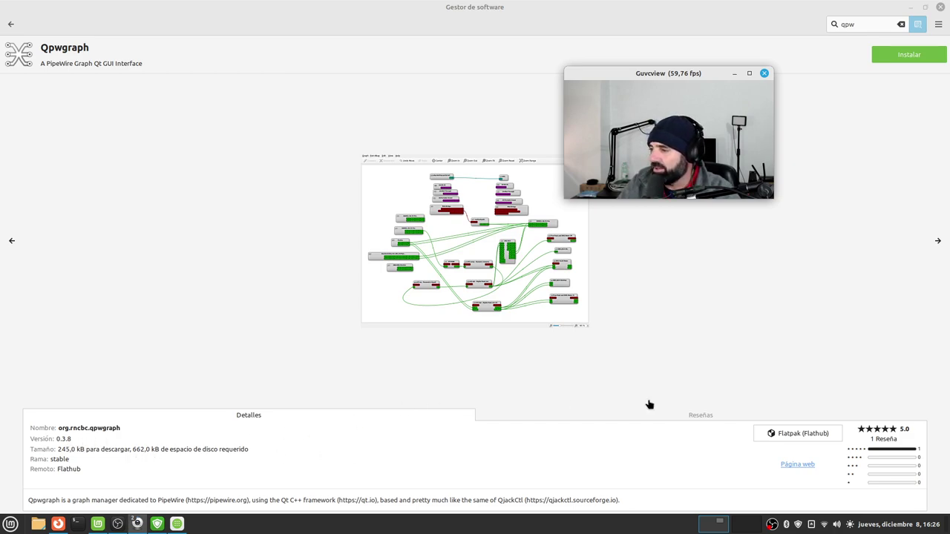
left_click(824, 437)
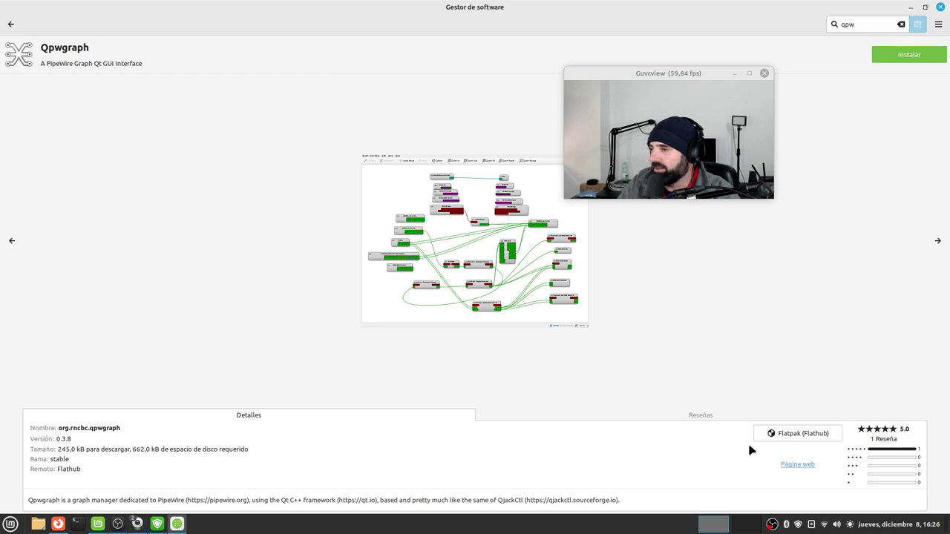
- Install the Qpwgraph Flatpak from Flathub and close the Software Manager
left_click(911, 58)
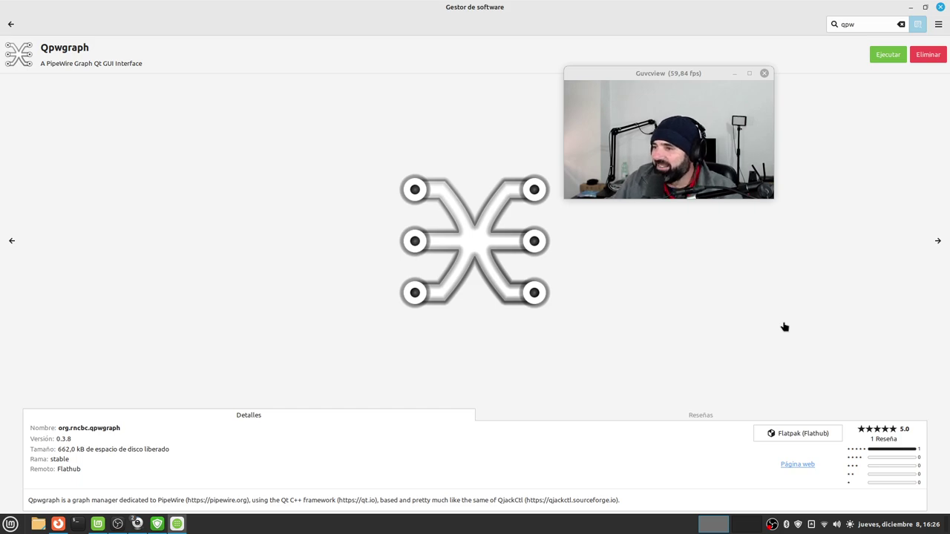
left_click(941, 9)
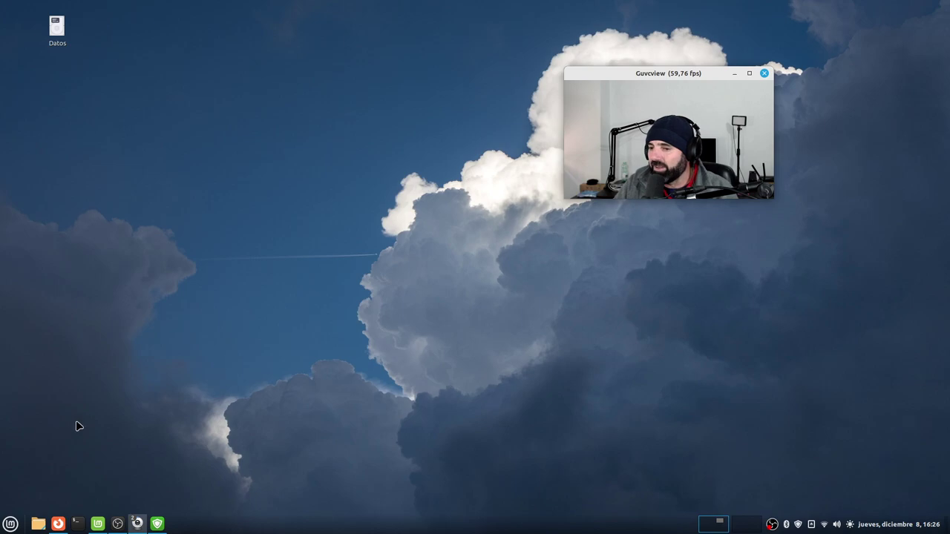
- Open the system settings maximized and look over the appearance, preferences, hardware and administration modules, moving the webcam window out of the way
left_click(11, 524)
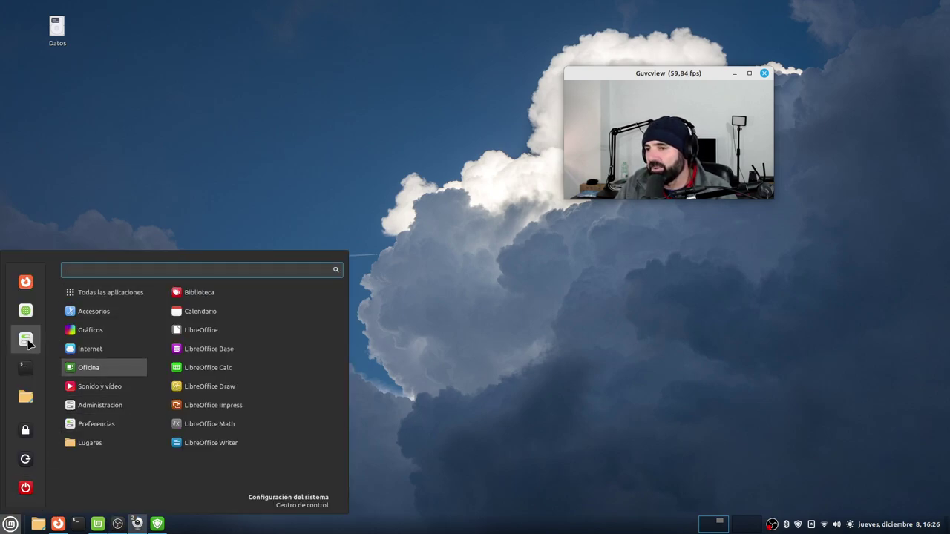
left_click(27, 340)
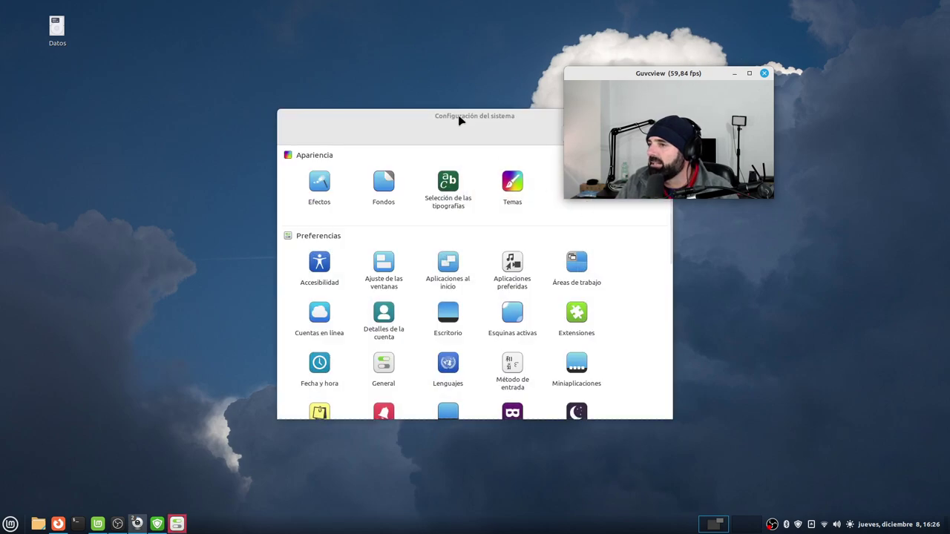
left_click(484, 189)
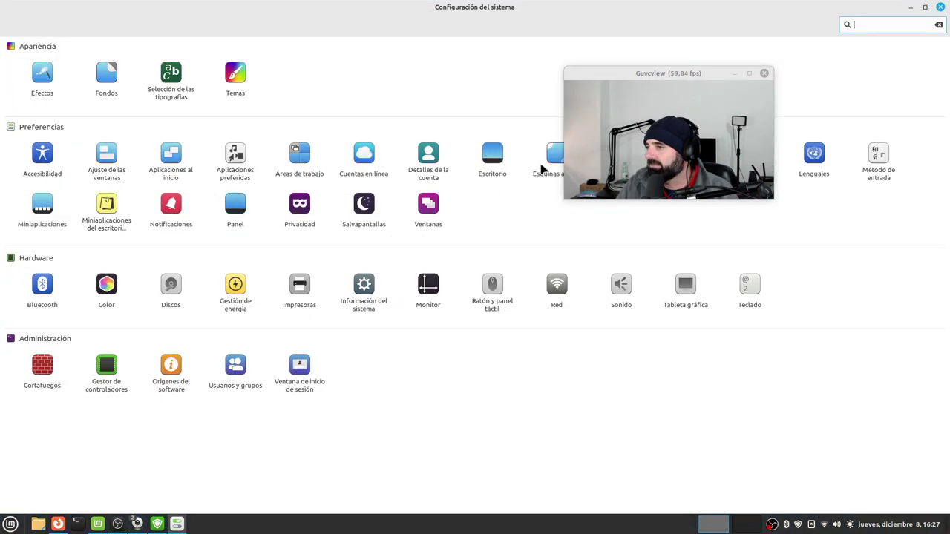
left_click_drag(666, 77, 817, 302)
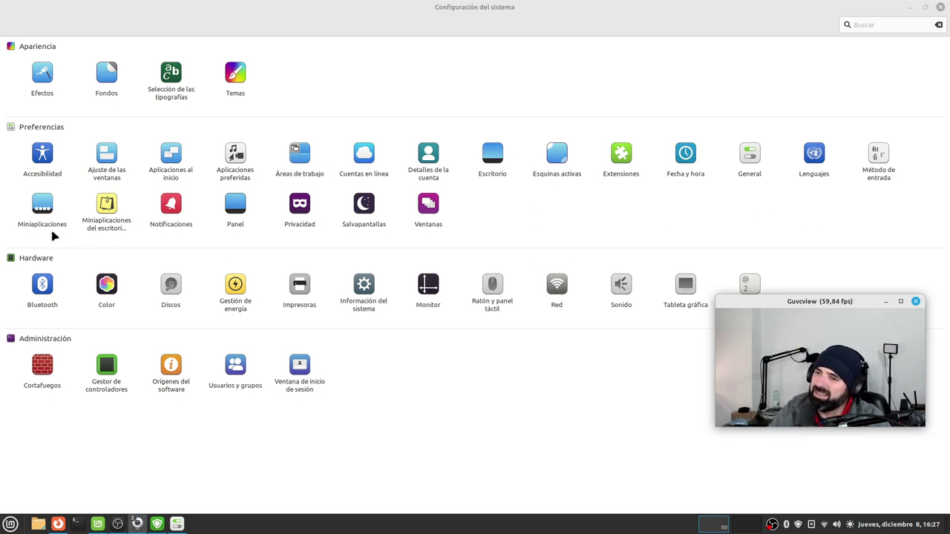
left_click_drag(798, 301, 784, 76)
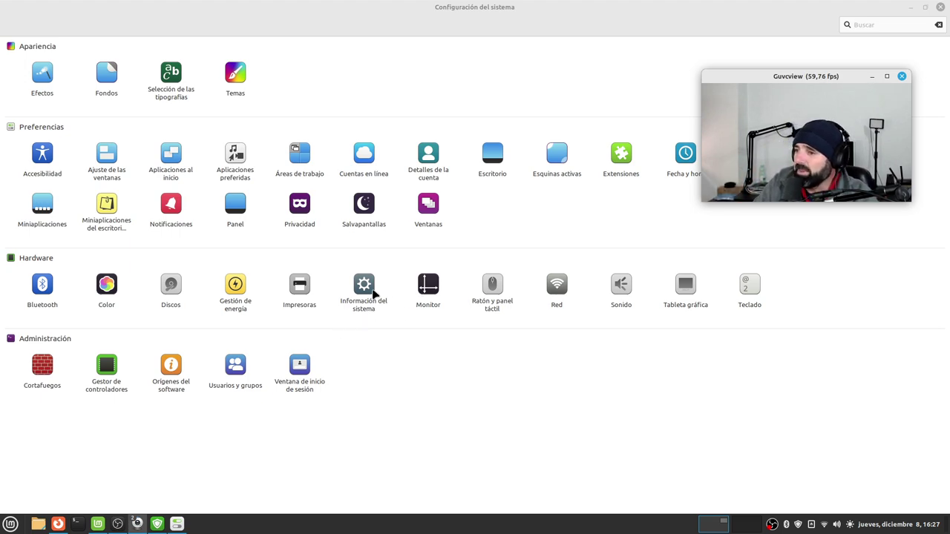
- Review the Información del sistema page in the system settings, return to the settings overview and minimize the window
left_click(360, 294)
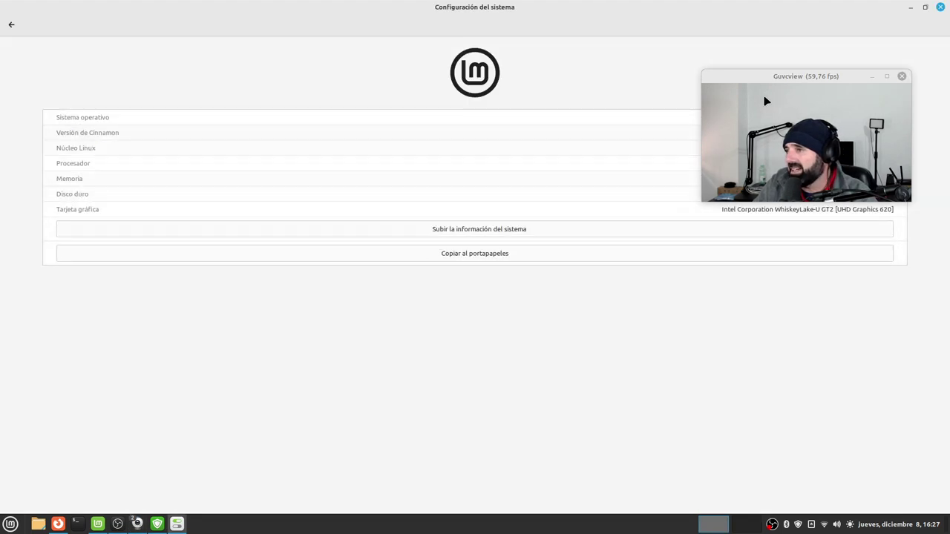
left_click_drag(797, 80, 754, 307)
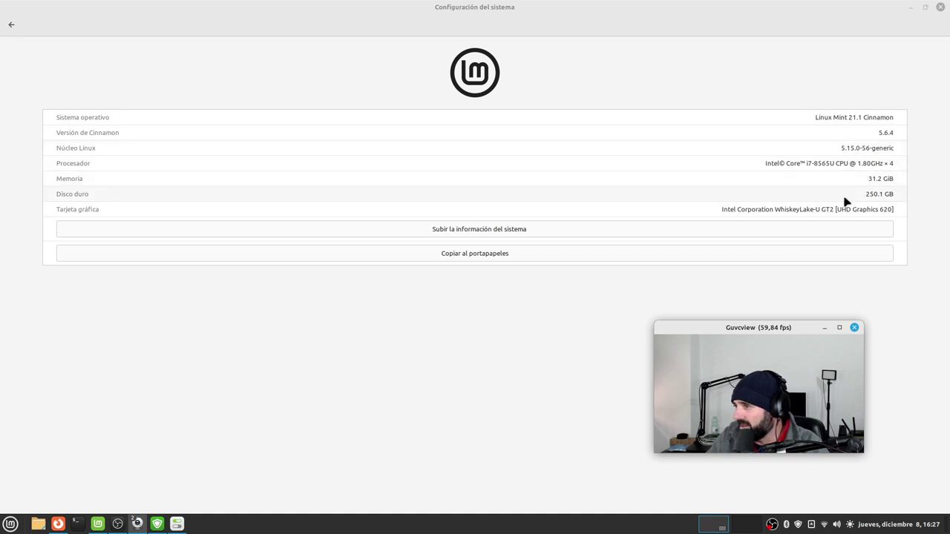
left_click(12, 26)
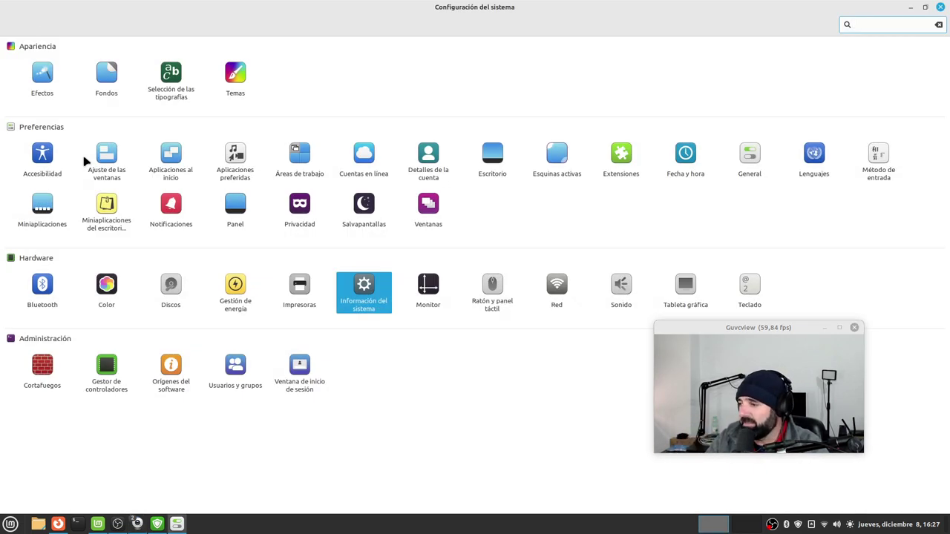
left_click_drag(737, 331, 755, 344)
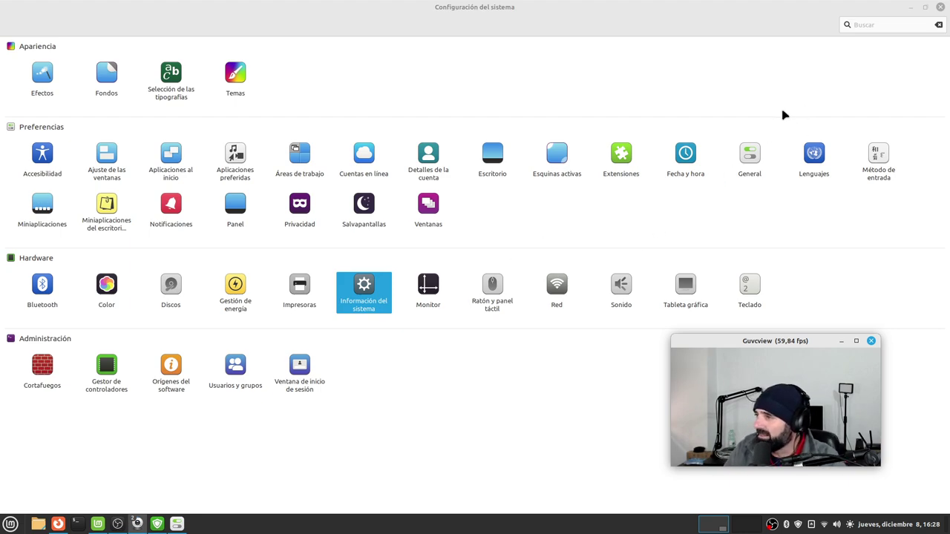
left_click(911, 8)
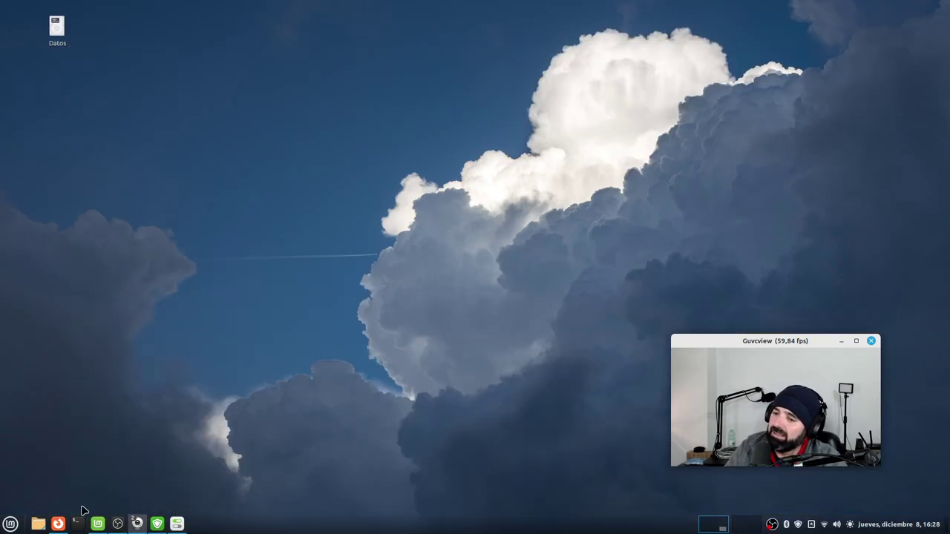
- Browse the application menu's Accesorios, Gráficos, Internet and Oficina categories to examine the preinstalled programs
mouse_move(65, 525)
left_click(11, 524)
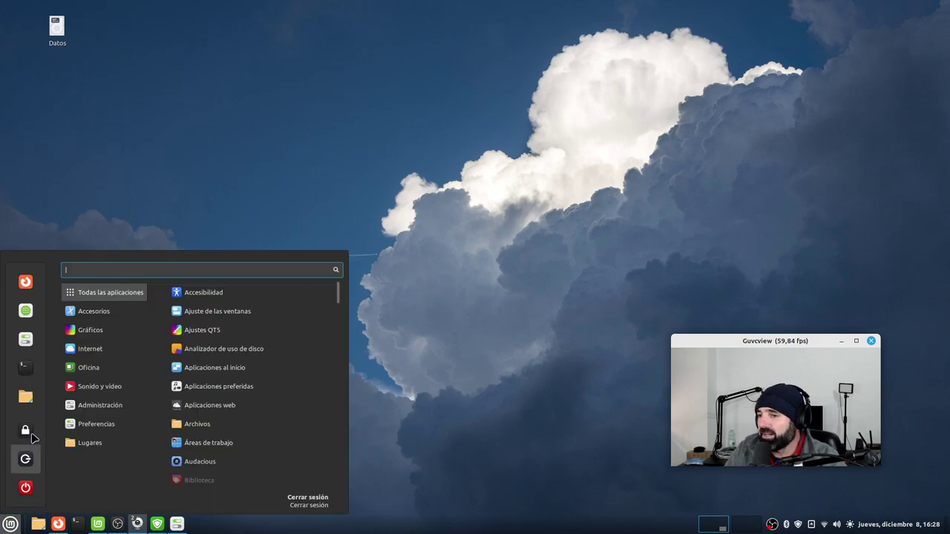
scroll(245, 355, "down", 4)
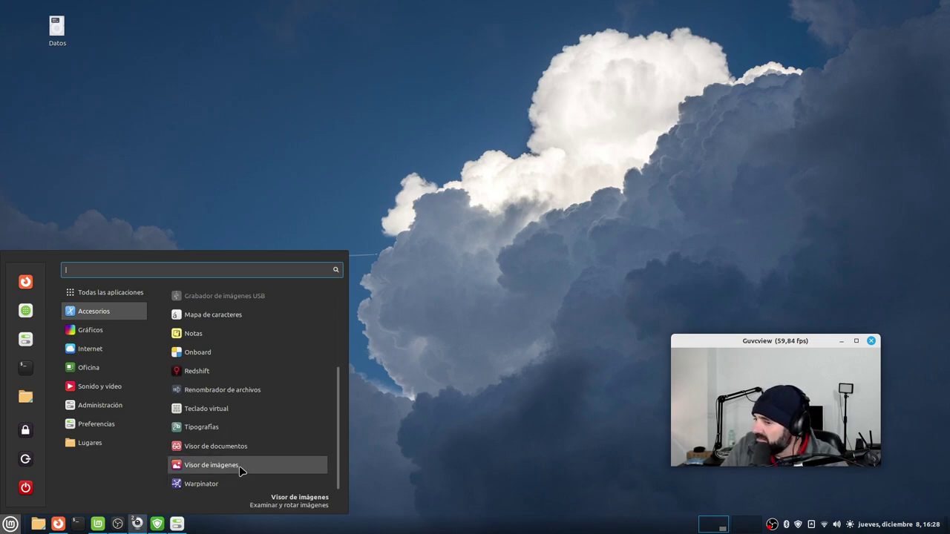
scroll(240, 470, "up", 4)
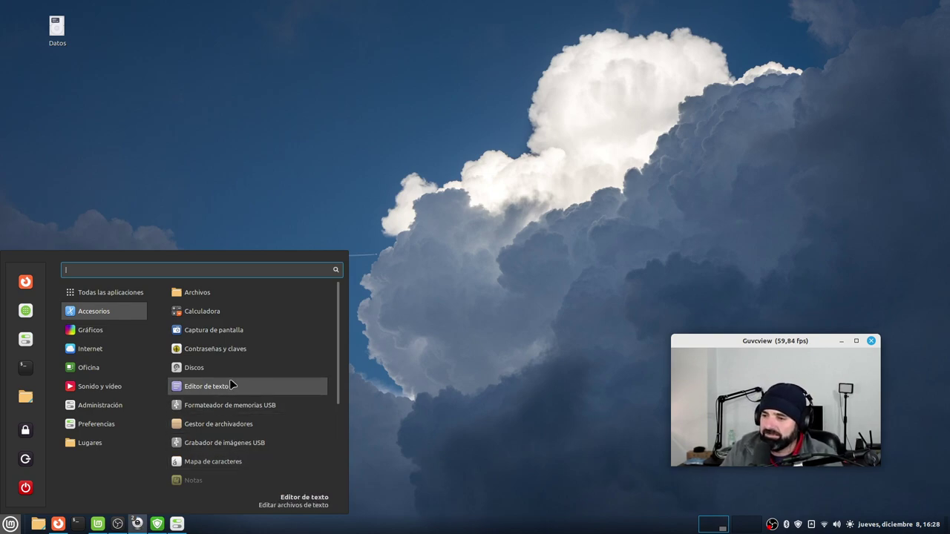
mouse_move(118, 334)
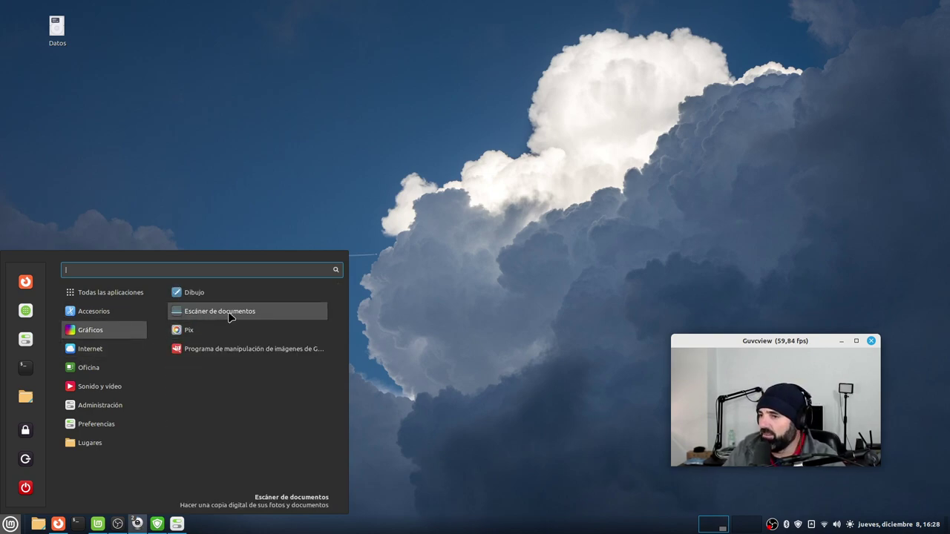
mouse_move(125, 355)
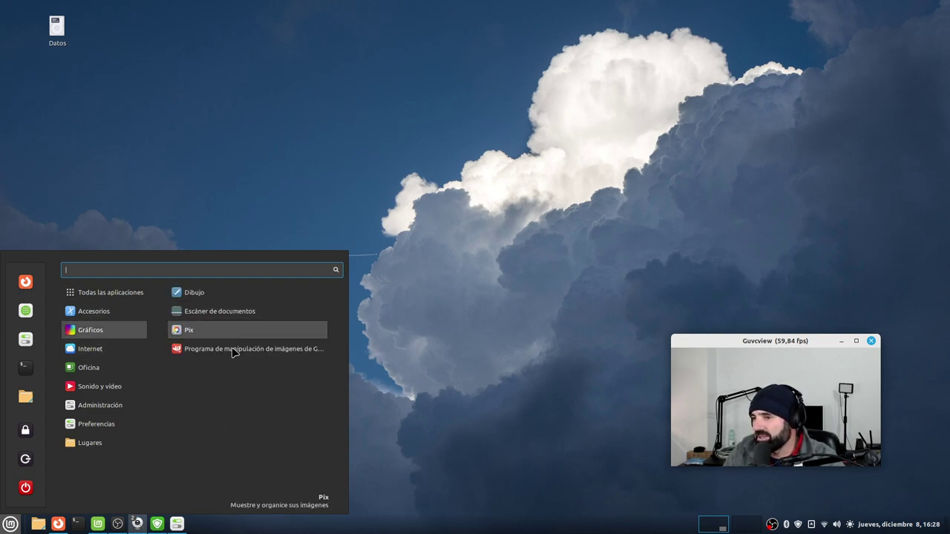
mouse_move(95, 375)
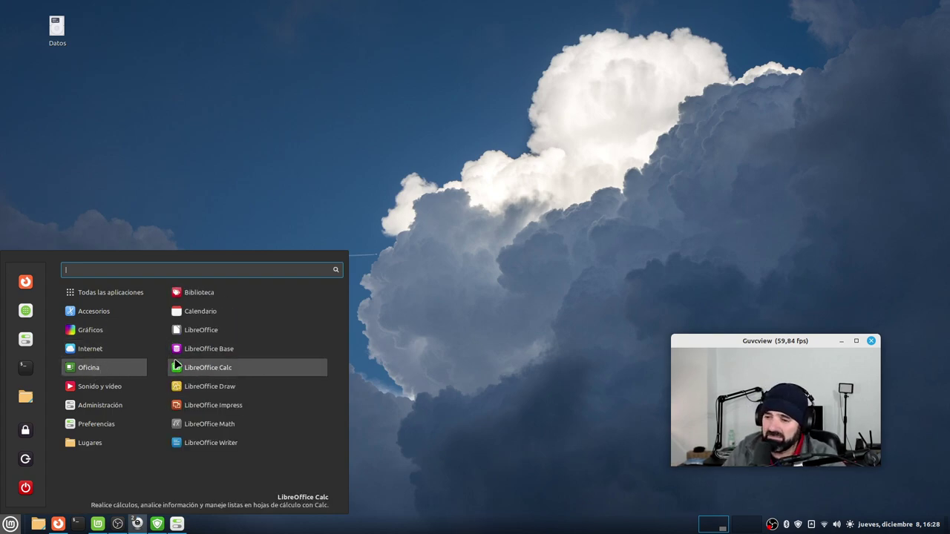
- Examine the programs under Sonido y vídeo, Administración, Preferencias and Lugares in the application menu and close it
mouse_move(123, 385)
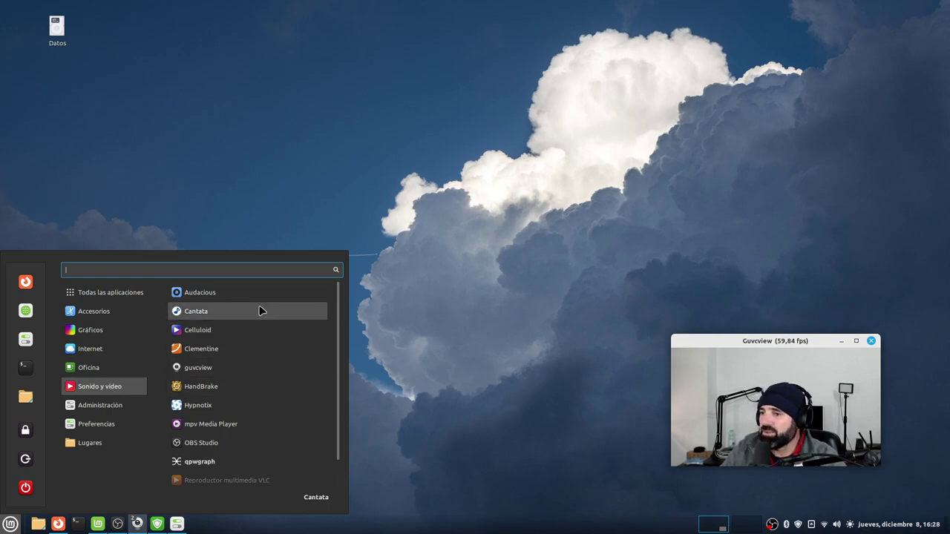
scroll(264, 312, "down", 2)
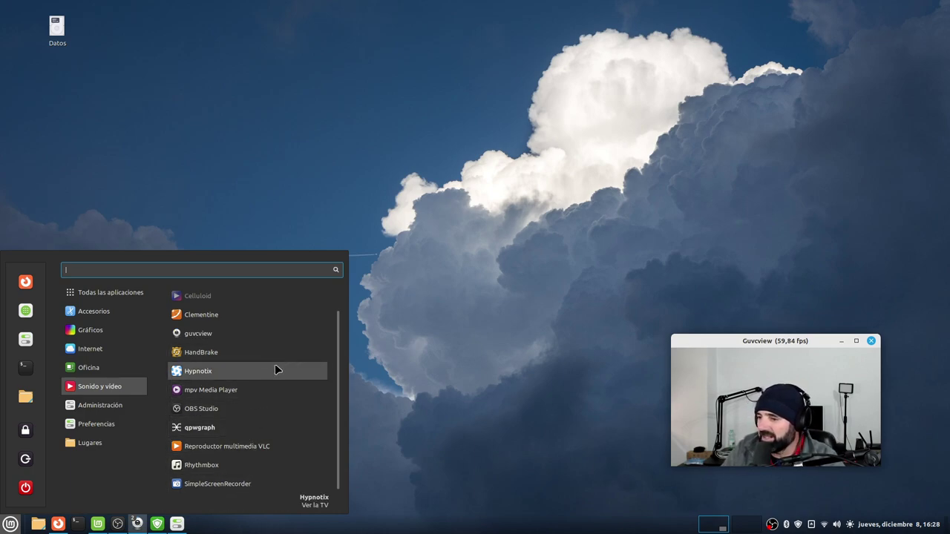
scroll(232, 456, "up", 2)
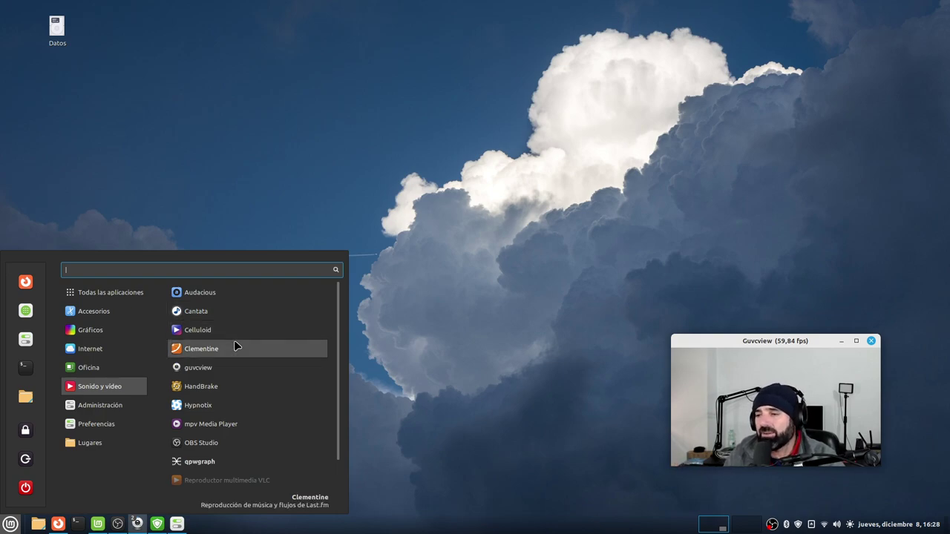
mouse_move(88, 405)
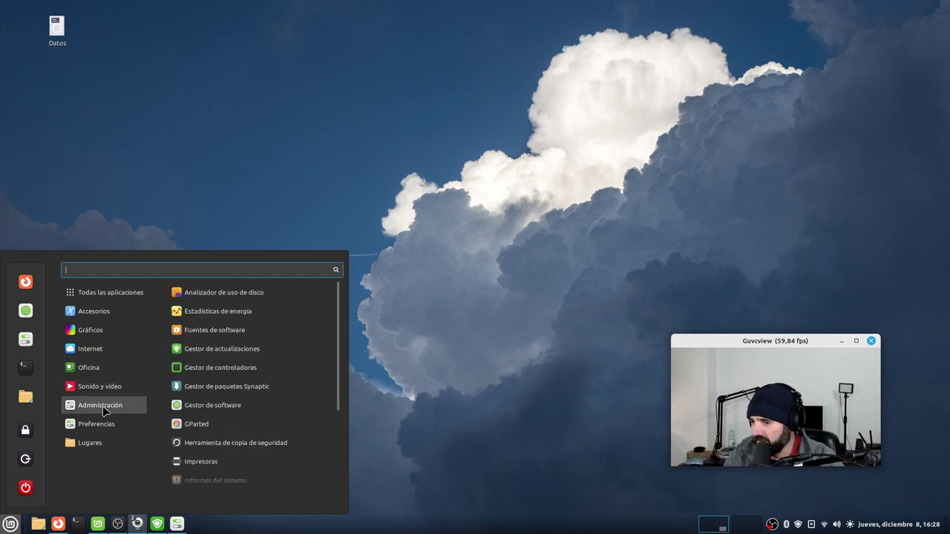
scroll(232, 383, "down", 3)
scroll(236, 404, "up", 3)
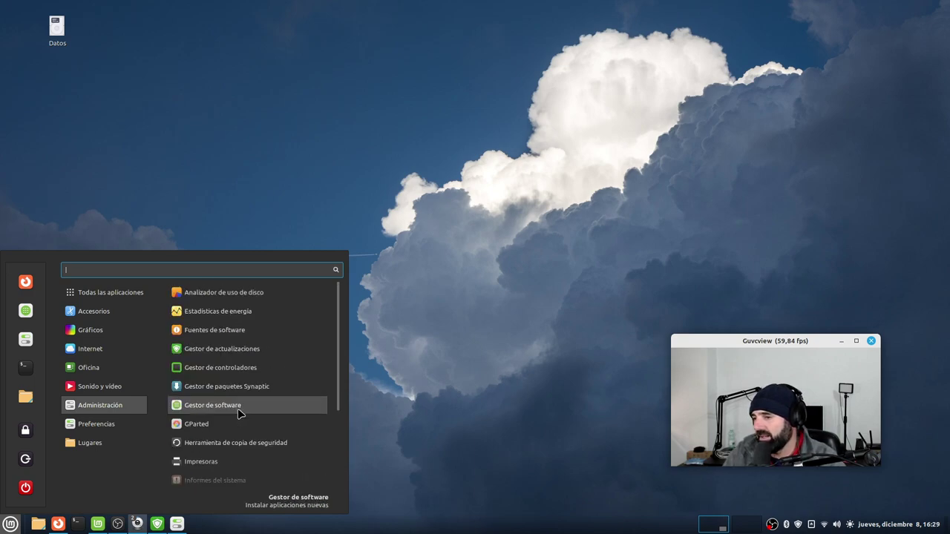
scroll(239, 411, "down", 5)
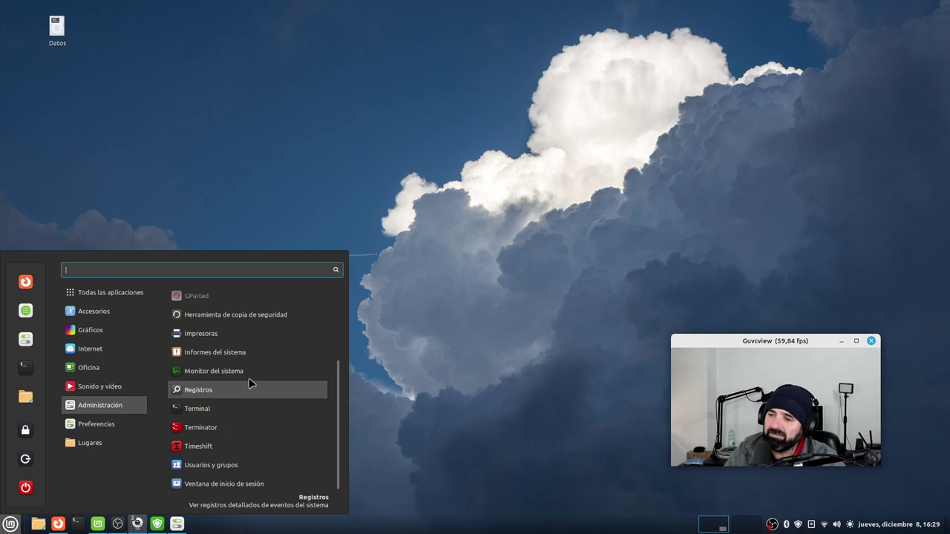
mouse_move(110, 423)
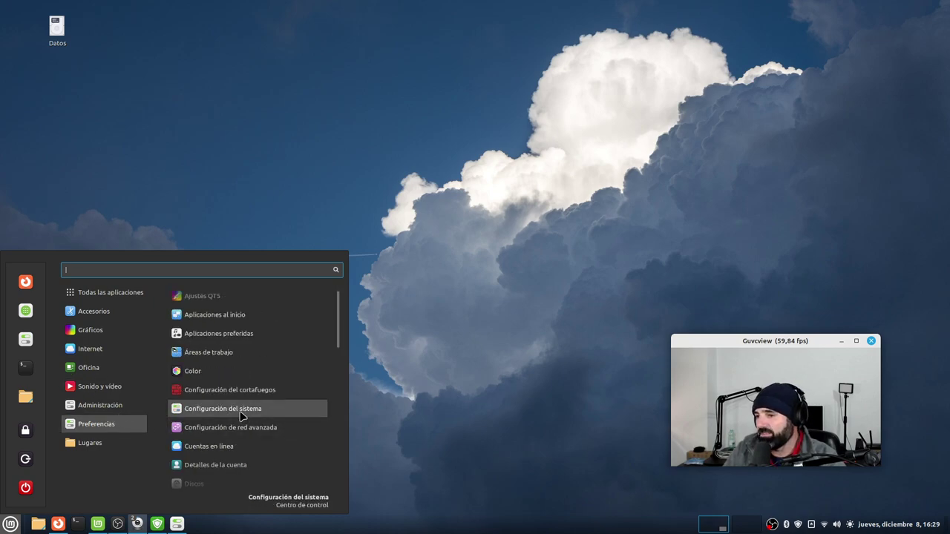
mouse_move(101, 450)
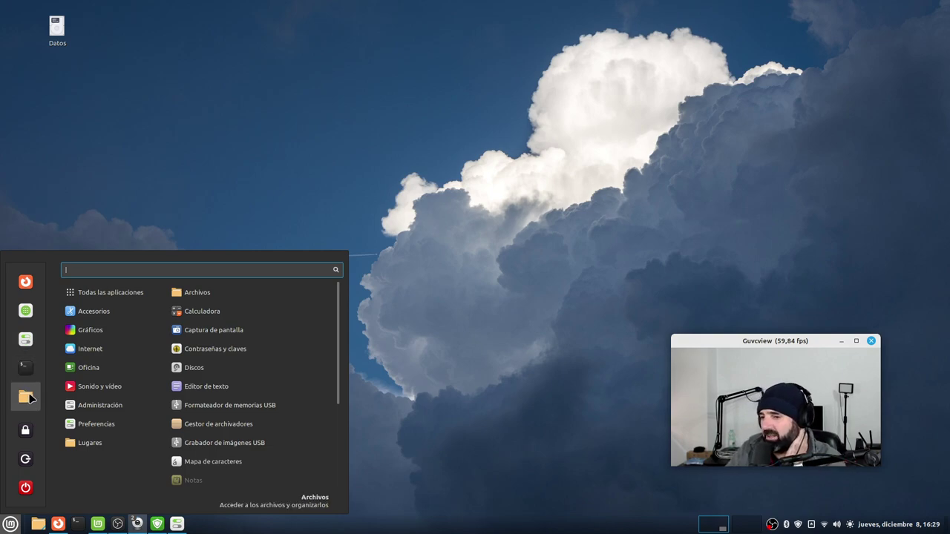
left_click(467, 207)
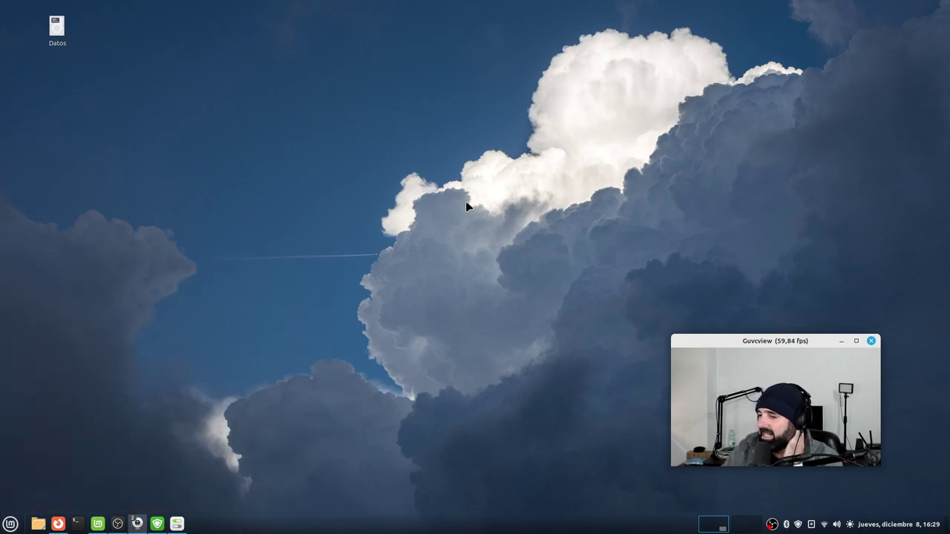
right_click(297, 86)
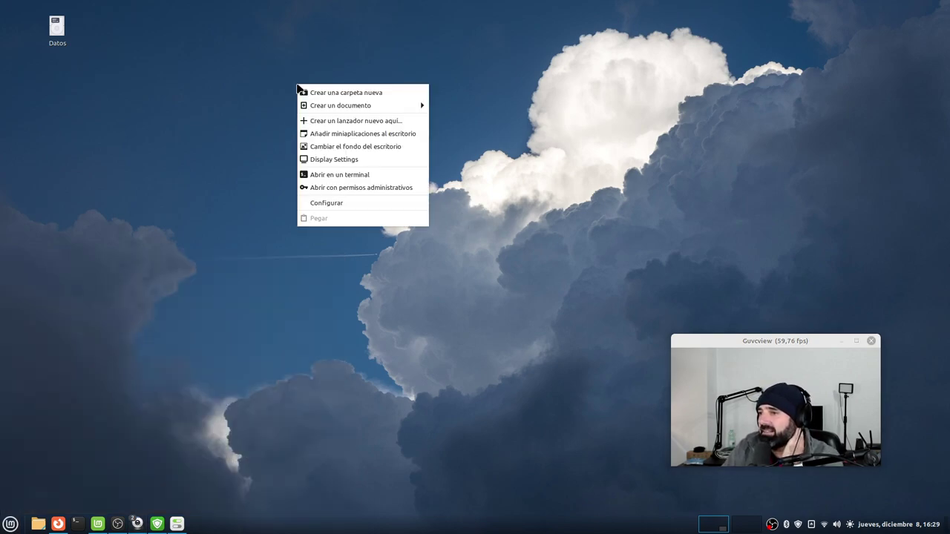
left_click(220, 168)
right_click(239, 29)
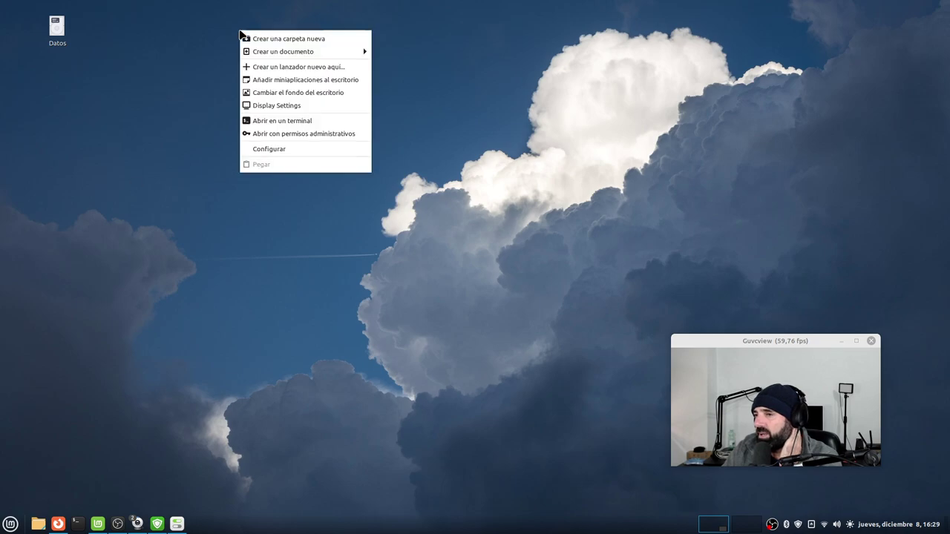
left_click(156, 149)
right_click(315, 67)
left_click(168, 127)
- View the Vera wallpaper collection in an enlarged desktop background settings window and close it without changing the wallpaper
right_click(239, 70)
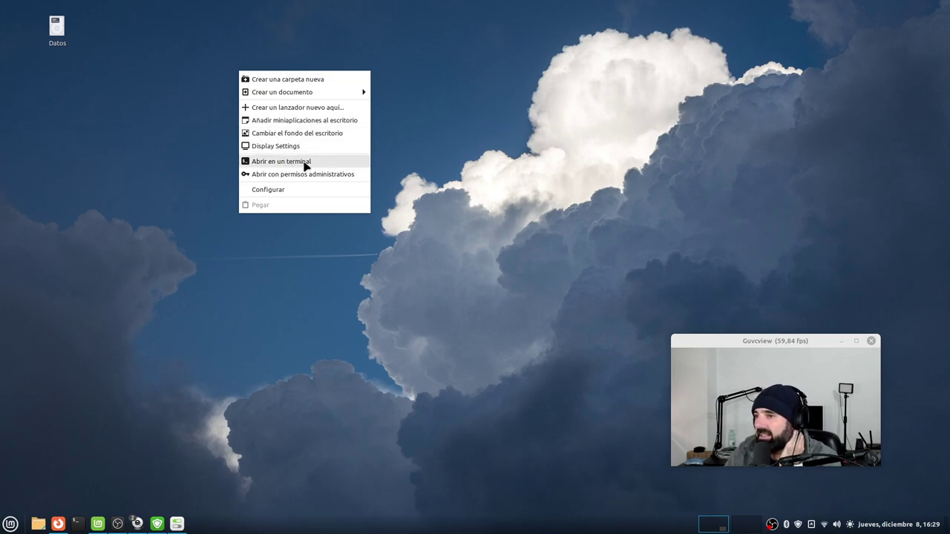
left_click(306, 134)
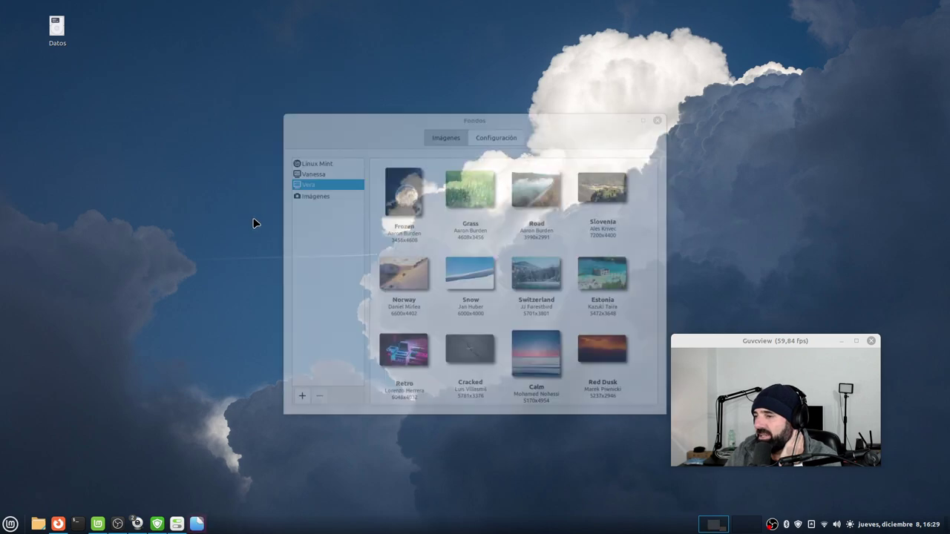
left_click_drag(363, 125, 216, 83)
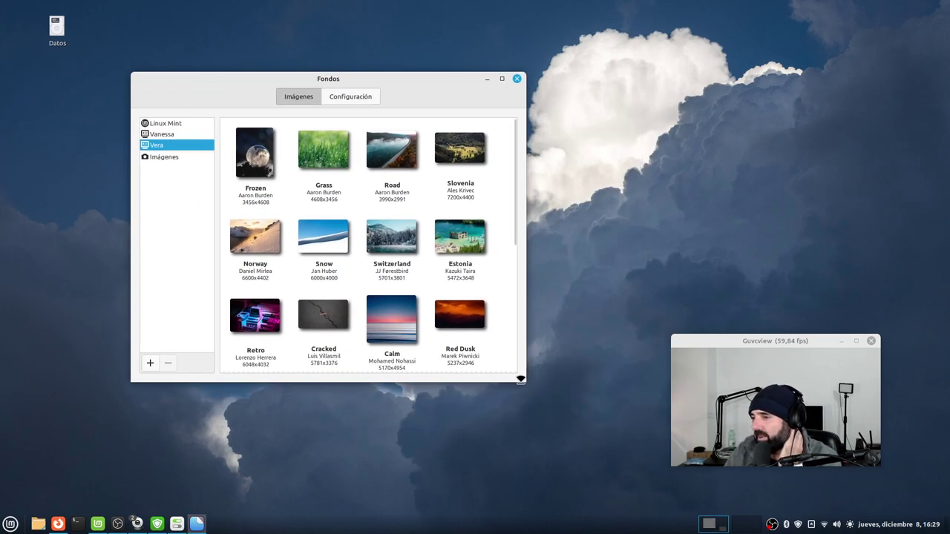
left_click_drag(520, 380, 787, 479)
left_click_drag(540, 73, 400, 63)
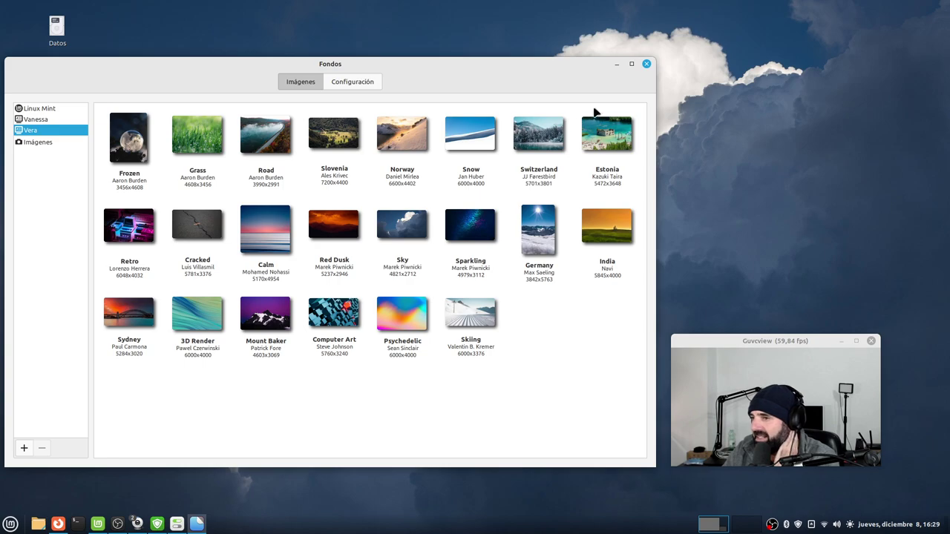
left_click(647, 64)
left_click(301, 213)
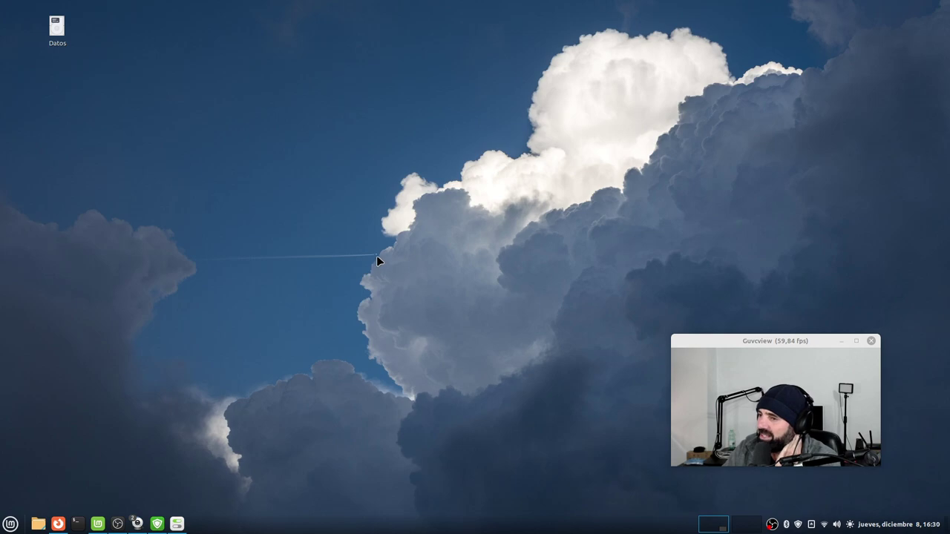
right_click(277, 173)
left_click(203, 214)
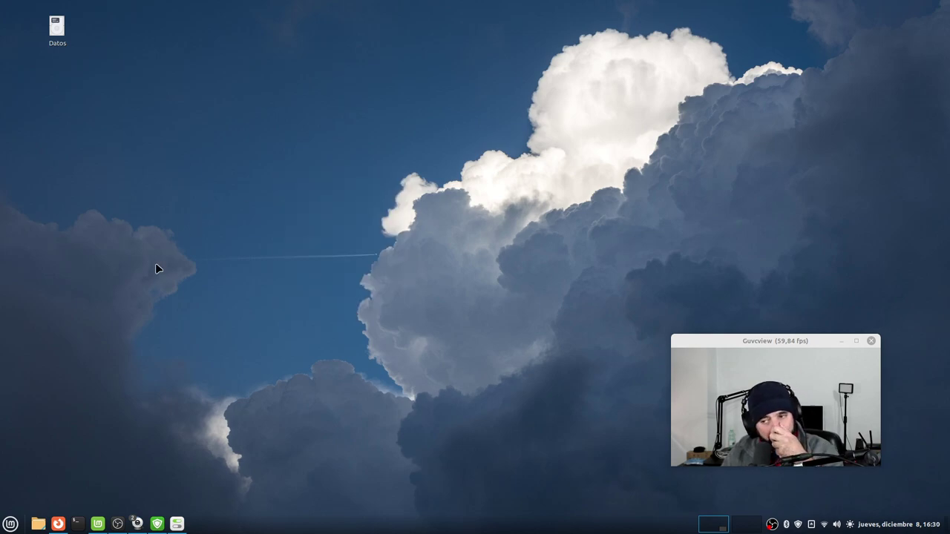
- Switch to Firefox and view the Salmorejo Geek article on fixing the obsolete apt-key warning in Linux Mint 21
left_click_drag(765, 344, 806, 34)
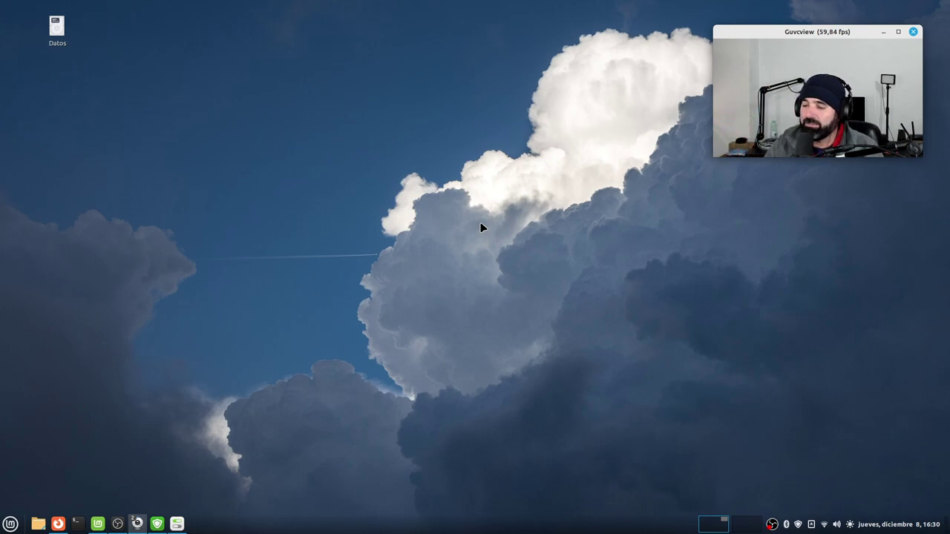
mouse_move(66, 523)
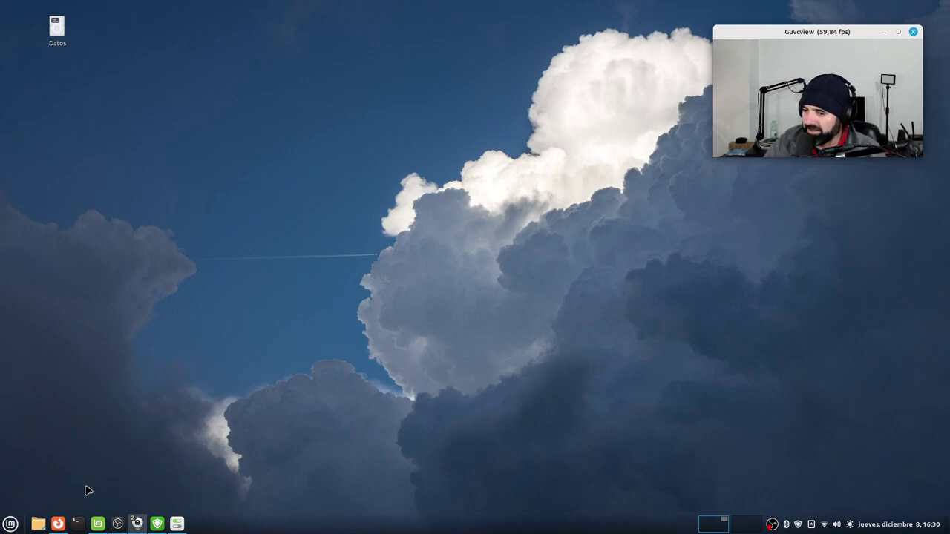
left_click(57, 524)
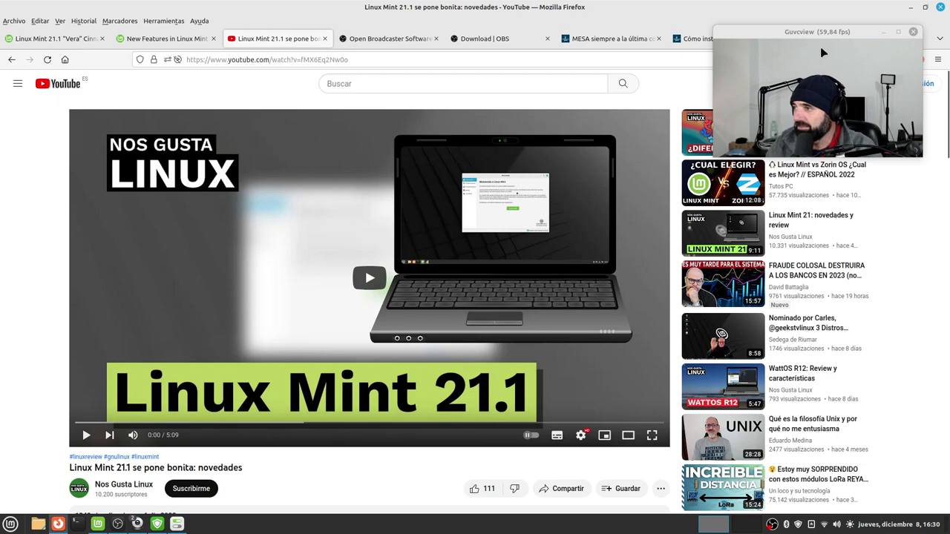
left_click_drag(821, 32, 810, 154)
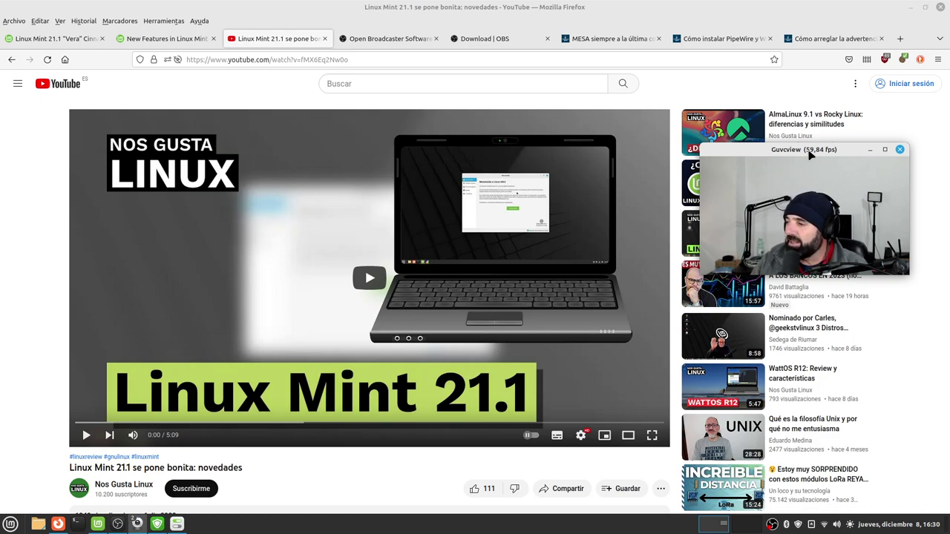
left_click(833, 39)
scroll(290, 329, "down", 3)
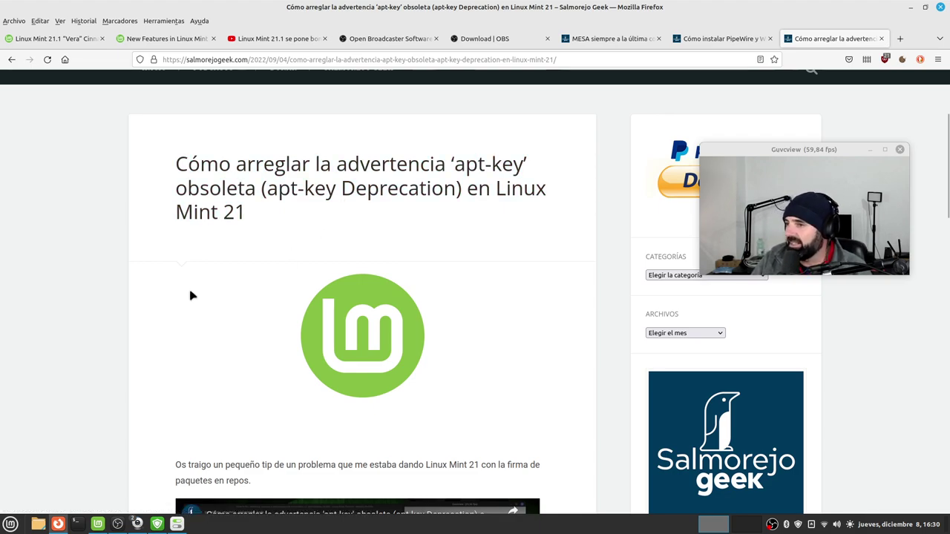
scroll(200, 297, "up", 3)
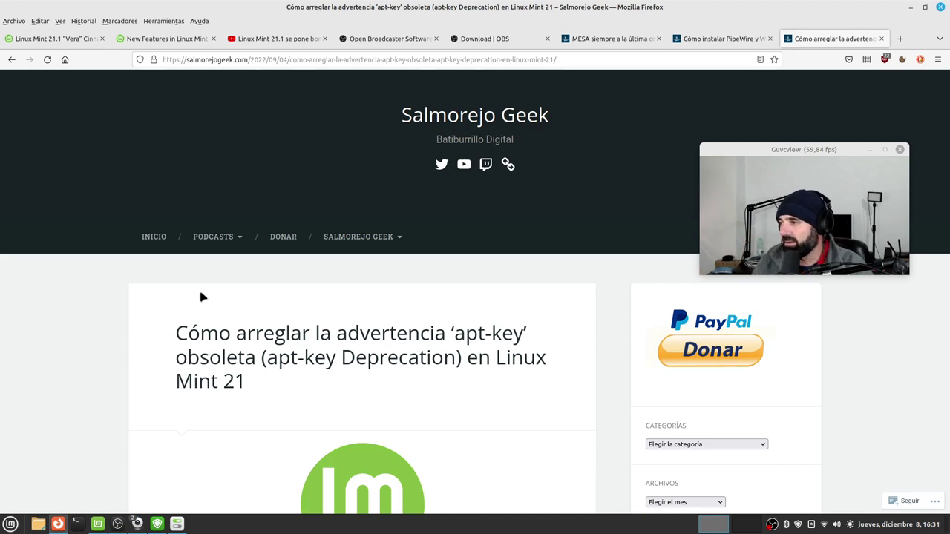
- Open a terminal, enlarge it, list the audio devices and sound servers with inxi -Aa, and minimize the window
left_click(76, 524)
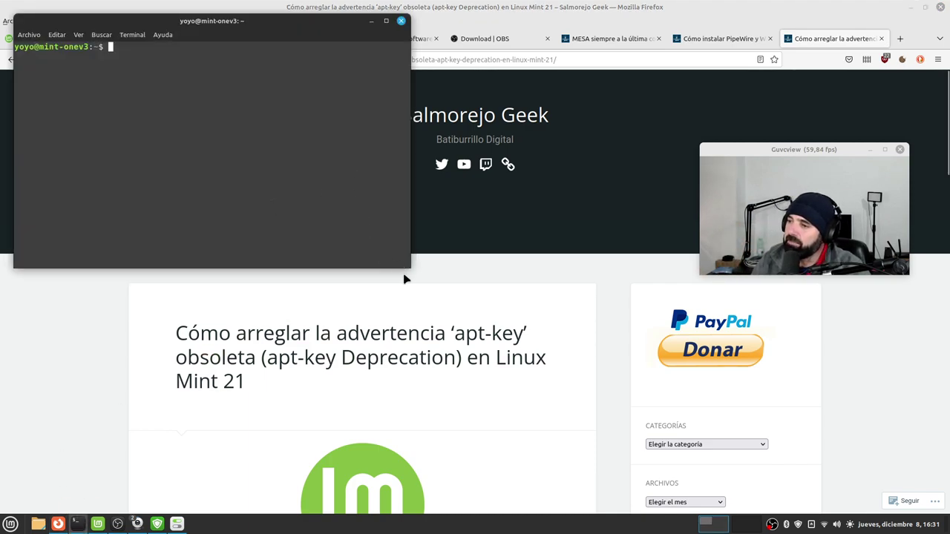
left_click_drag(401, 267, 638, 371)
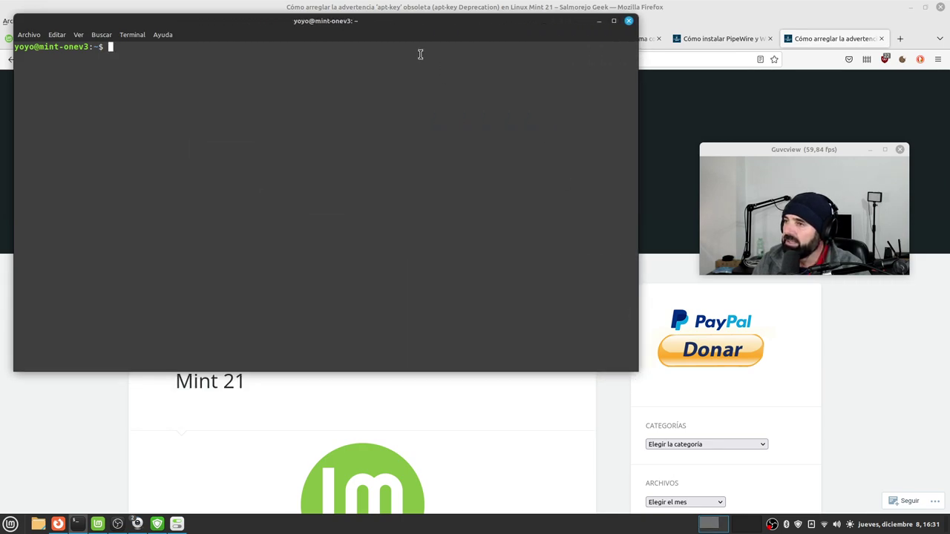
left_click_drag(352, 23, 434, 117)
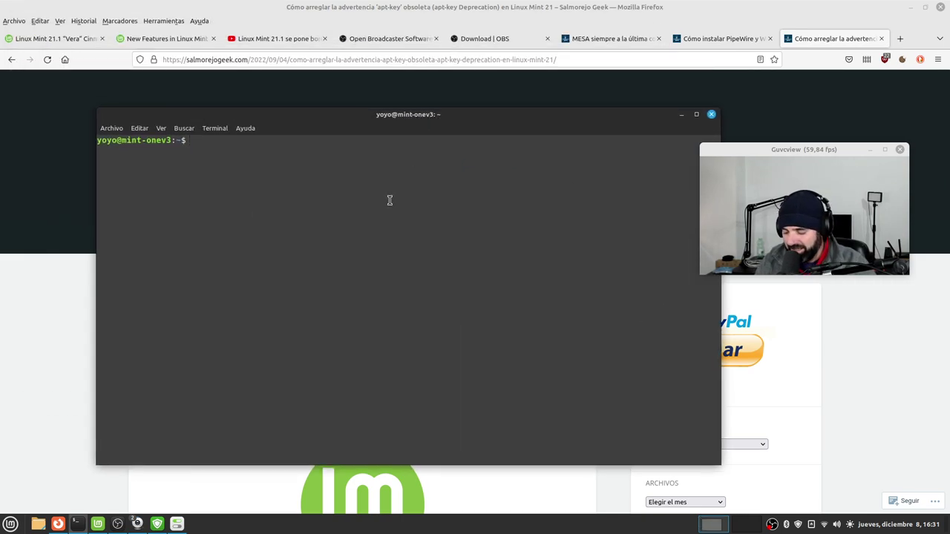
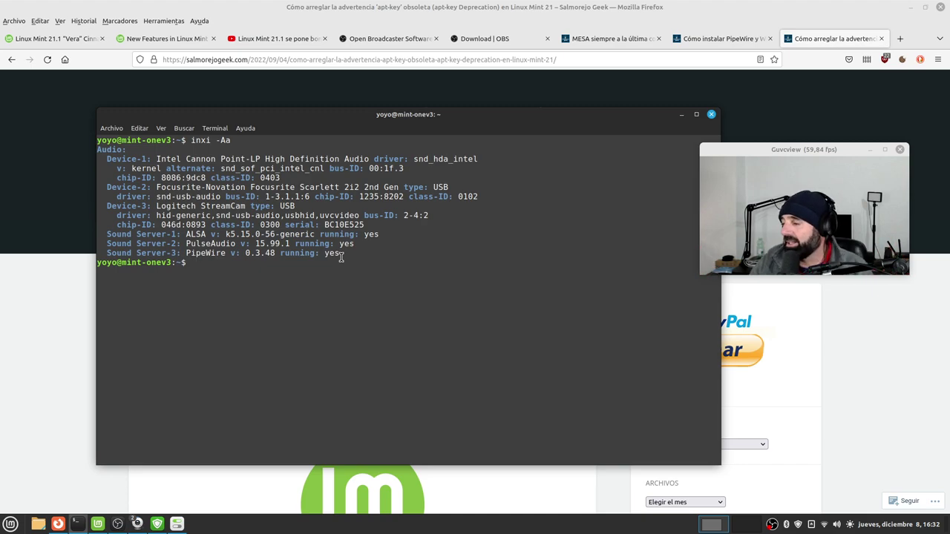
left_click(682, 114)
- View the Salmorejo Geek tutorial on installing PipeWire and WirePlumber in Ubuntu 20.04.4 LTS down to the section on adding the PPAs
left_click(719, 38)
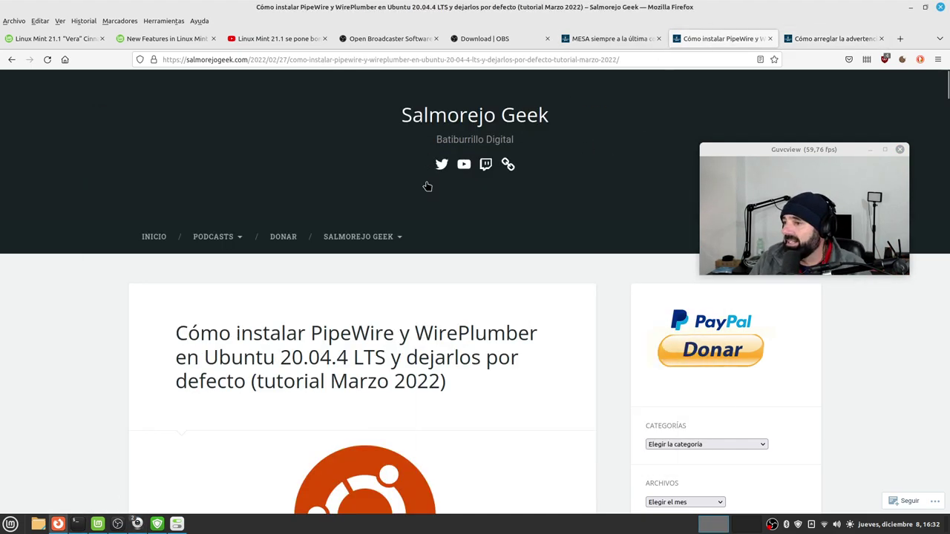
scroll(130, 284, "down", 3)
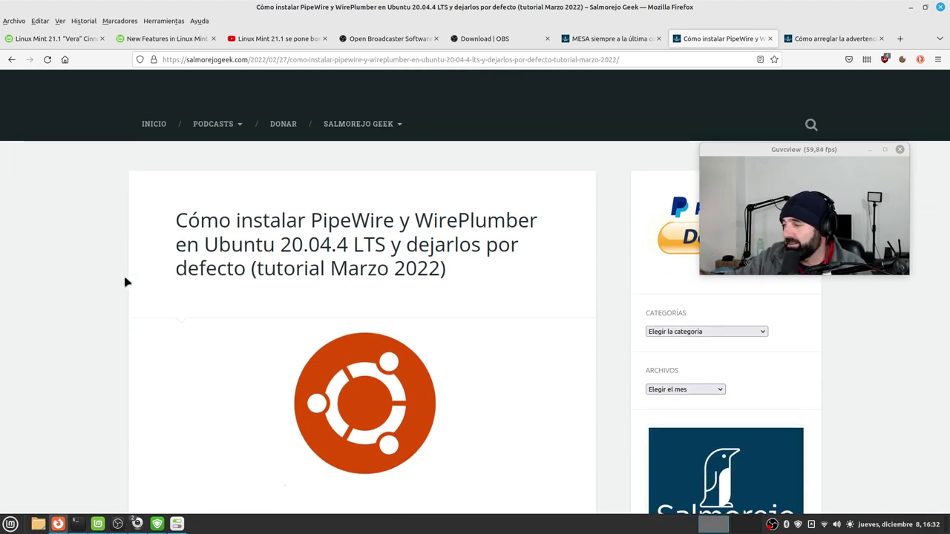
scroll(367, 230, "down", 9)
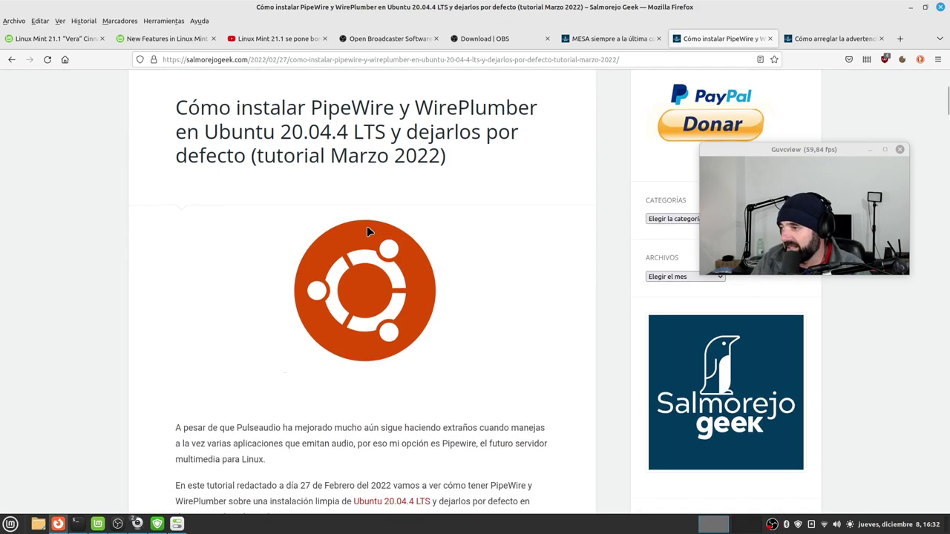
scroll(356, 239, "down", 5)
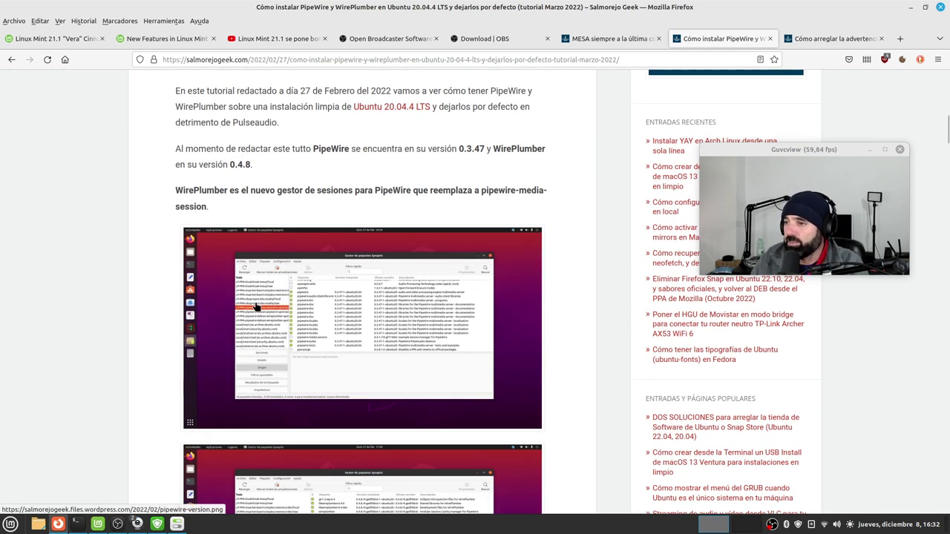
scroll(256, 306, "down", 9)
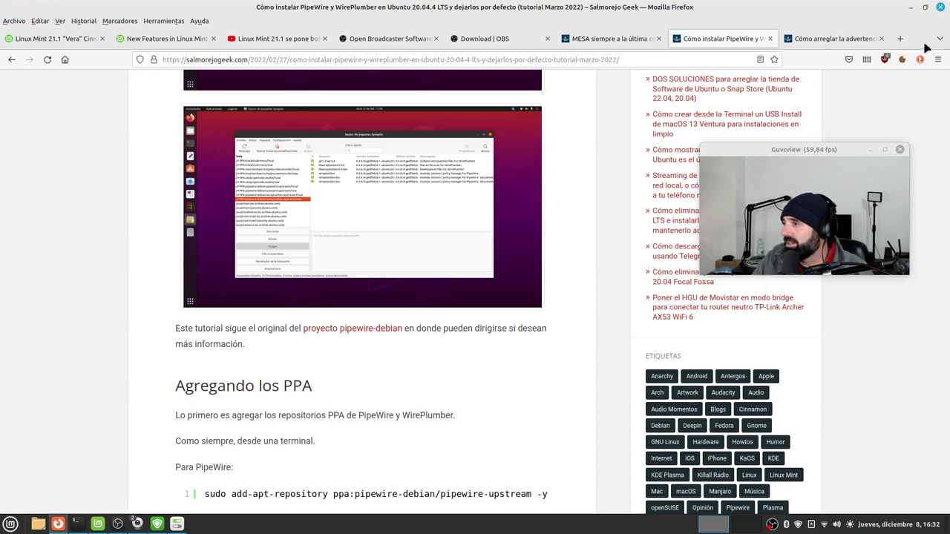
- Open a spare browser tab and skim the Linux Mint 21.1 new features page down to its Other improvements section
left_click(900, 39)
left_click(176, 40)
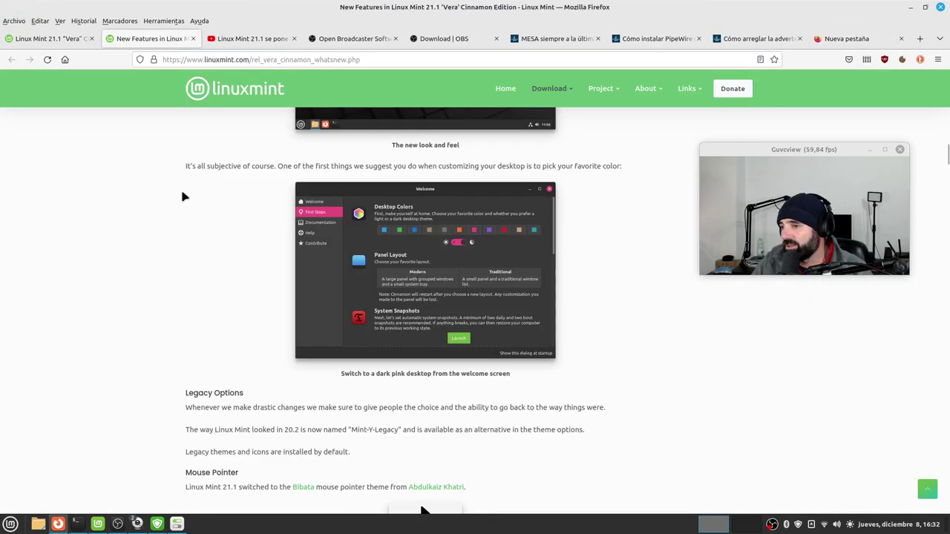
scroll(178, 275, "up", 8)
scroll(180, 278, "up", 10)
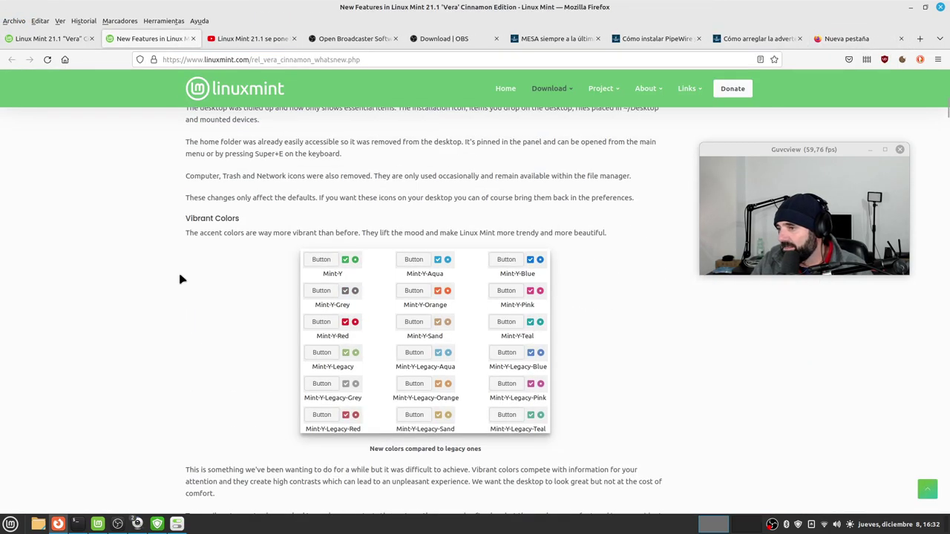
scroll(188, 287, "down", 20)
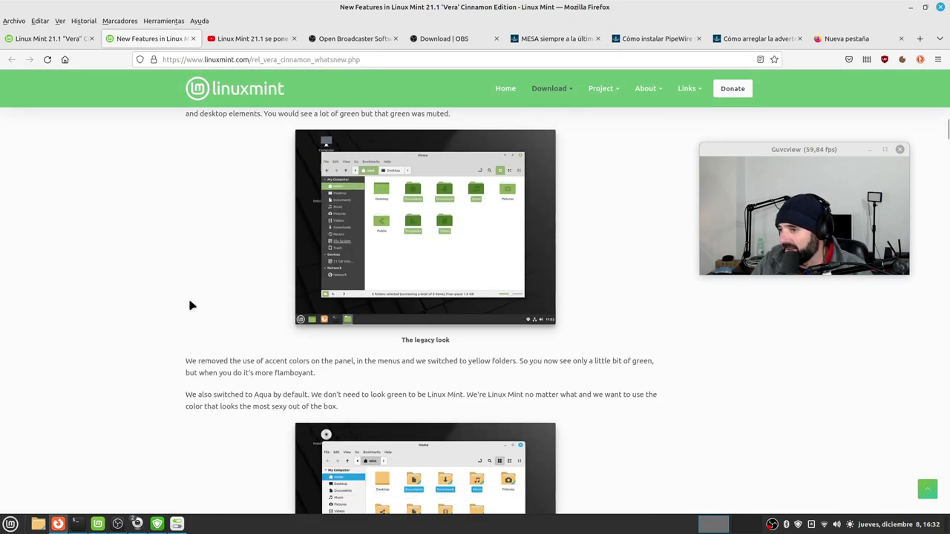
scroll(179, 300, "down", 20)
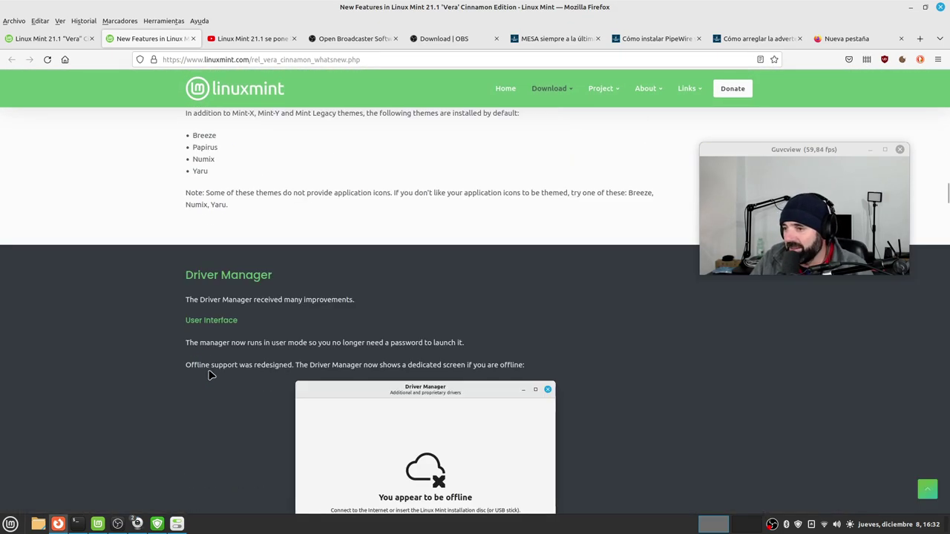
scroll(210, 356, "down", 15)
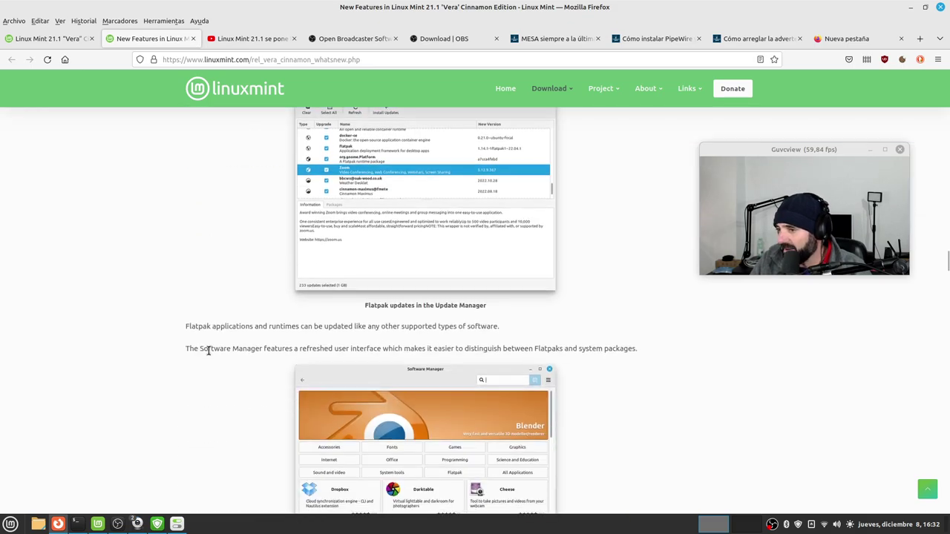
scroll(210, 356, "down", 20)
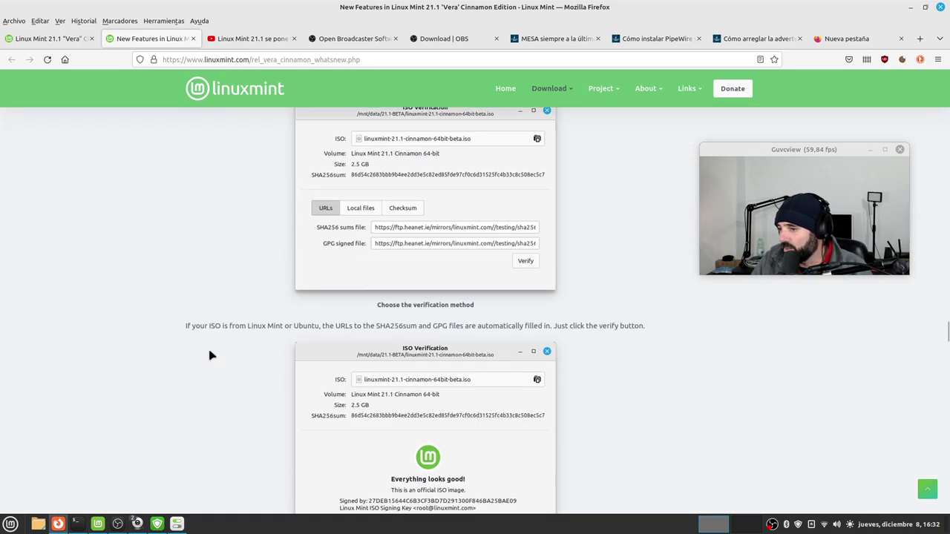
scroll(210, 355, "down", 20)
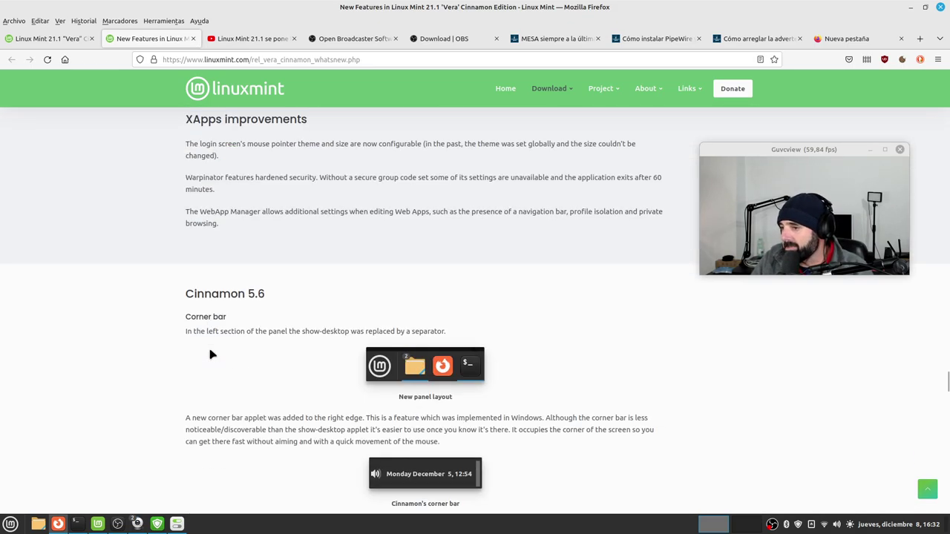
scroll(210, 356, "down", 10)
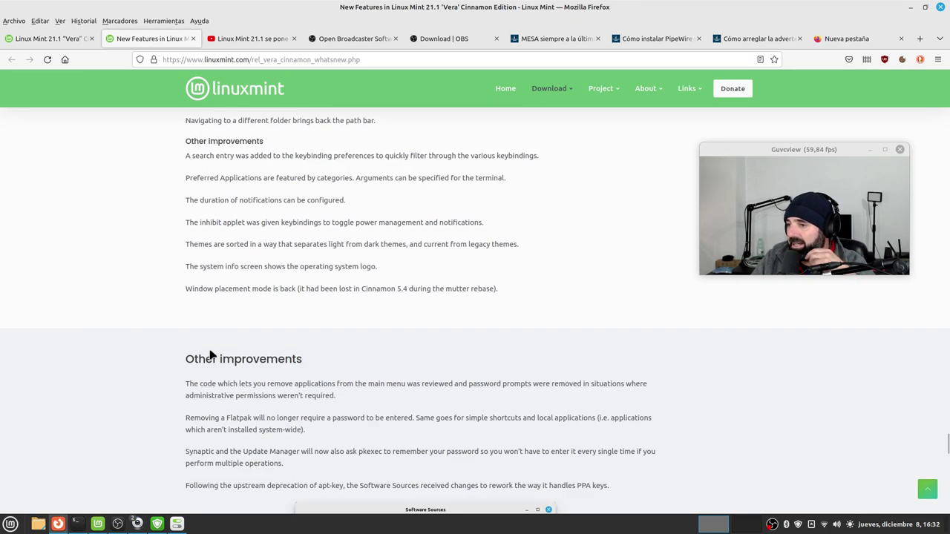
- Examine the Other improvements section for the apt-key deprecation and PPA key handling changes
scroll(208, 345, "up", 5)
scroll(220, 346, "down", 3)
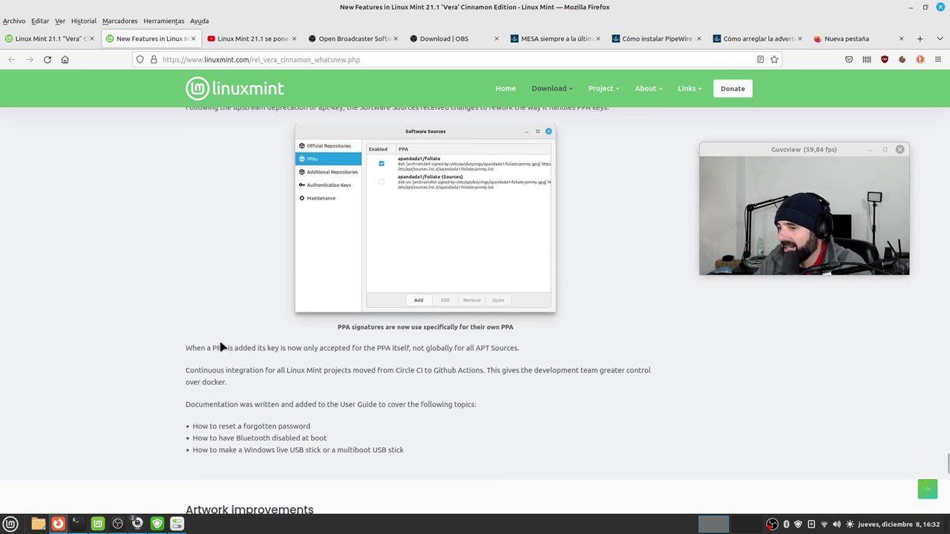
scroll(288, 365, "up", 4)
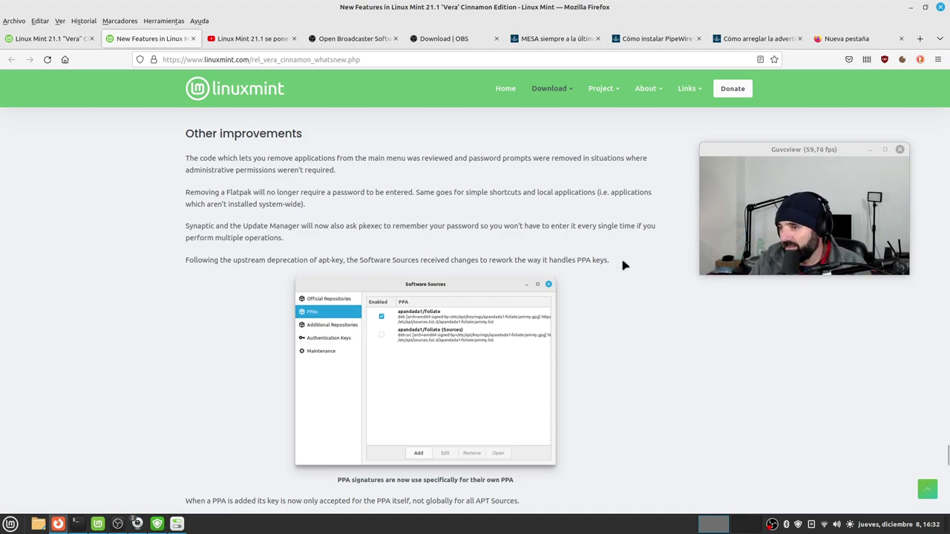
scroll(577, 324, "down", 4)
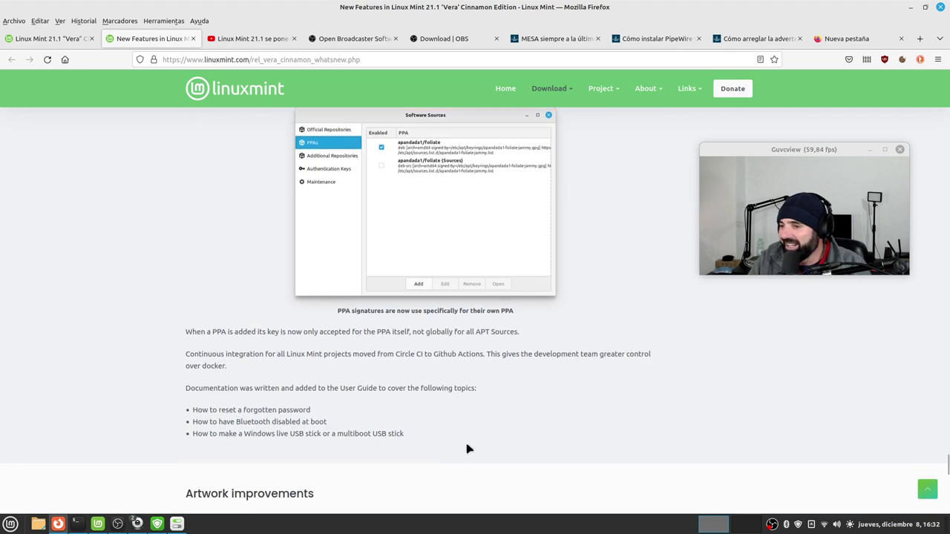
scroll(435, 420, "up", 2)
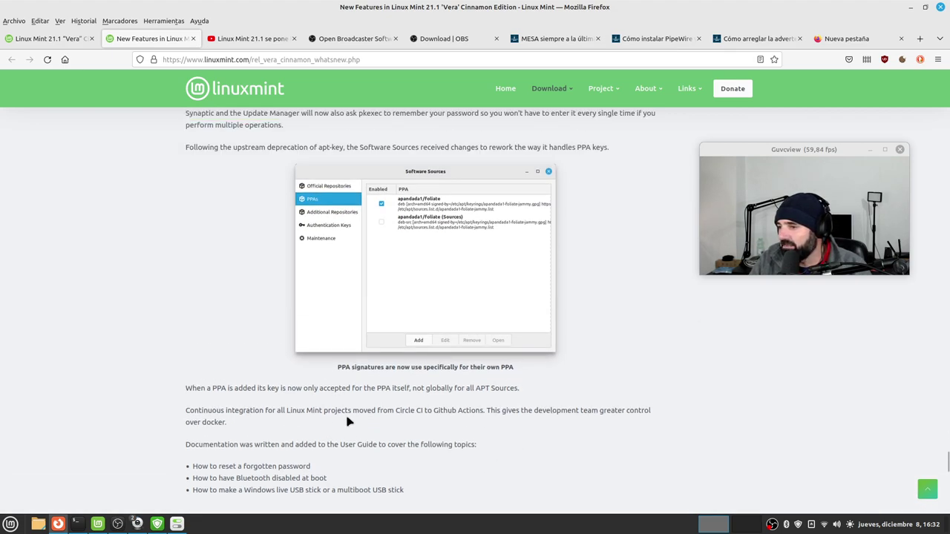
left_click_drag(562, 395, 178, 225)
scroll(179, 228, "up", 4)
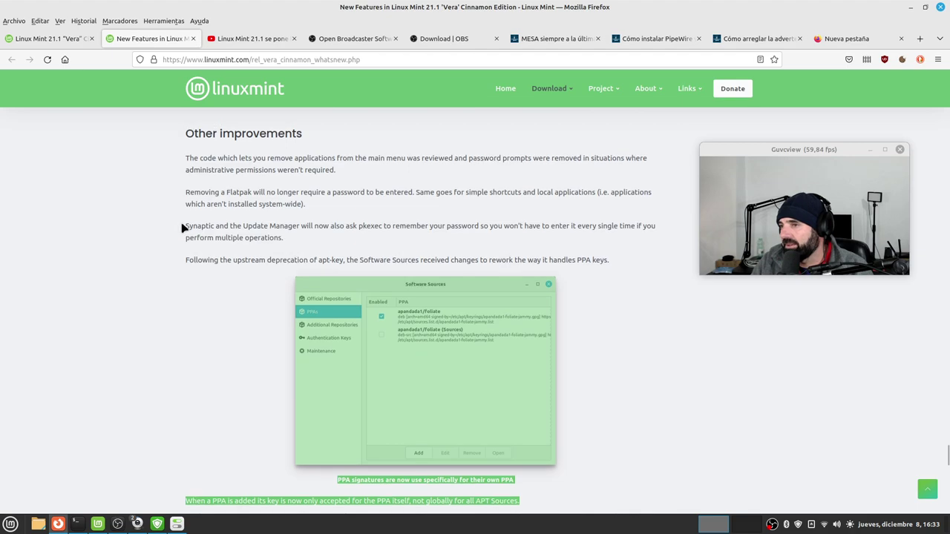
left_click(193, 276)
scroll(497, 417, "down", 3)
scroll(530, 396, "up", 2)
left_click_drag(524, 451, 176, 116)
scroll(166, 190, "up", 2)
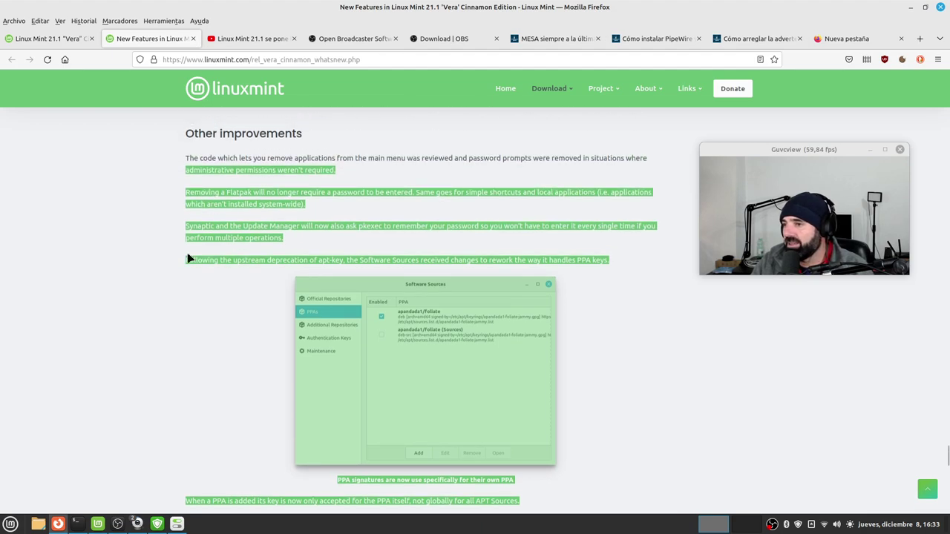
left_click(161, 281)
- Copy the four paragraphs of Other improvements above the Software Sources image
left_click_drag(615, 270, 186, 160)
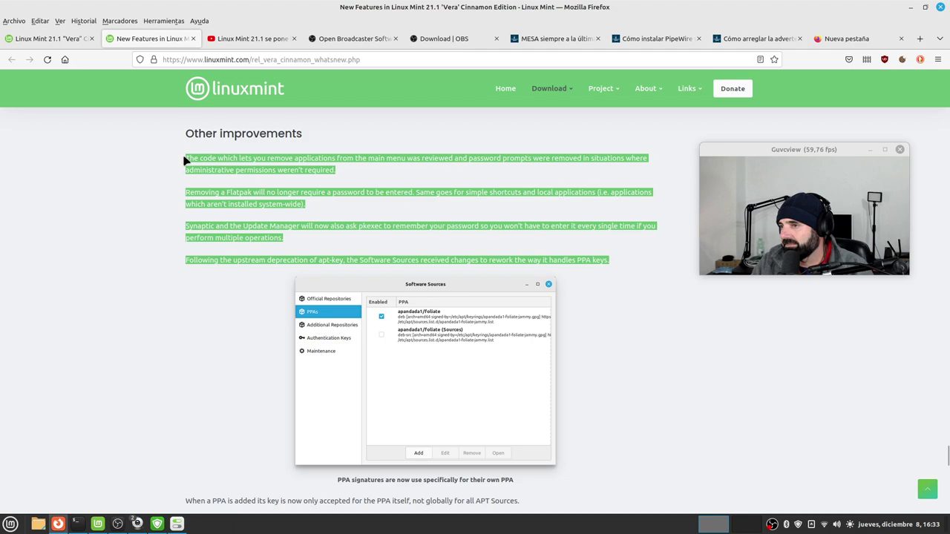
right_click(186, 160)
left_click(228, 177)
- Load the Google home page in the spare tab and open Google Translate from its apps, moving the webcam window aside
left_click(835, 41)
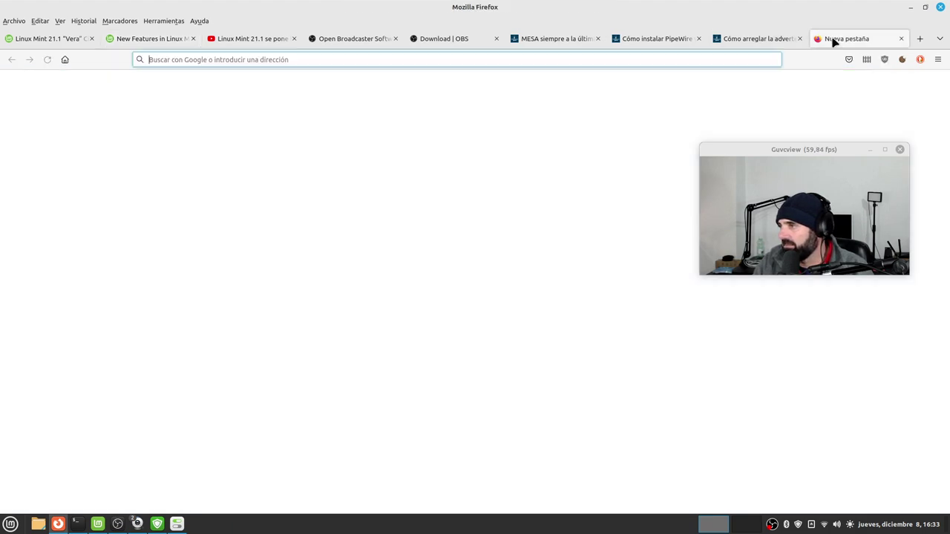
left_click(64, 59)
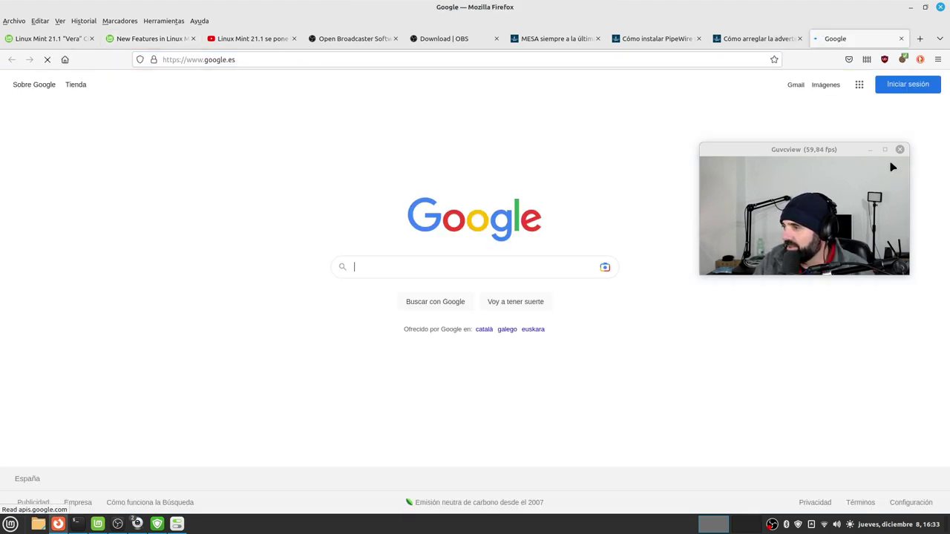
left_click_drag(826, 151, 642, 152)
left_click(859, 84)
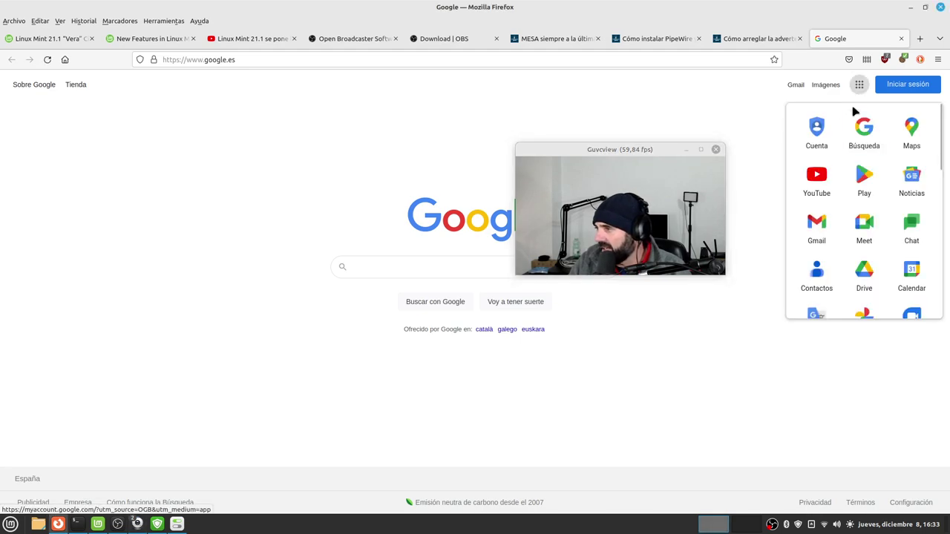
scroll(816, 249, "down", 1)
left_click(814, 256)
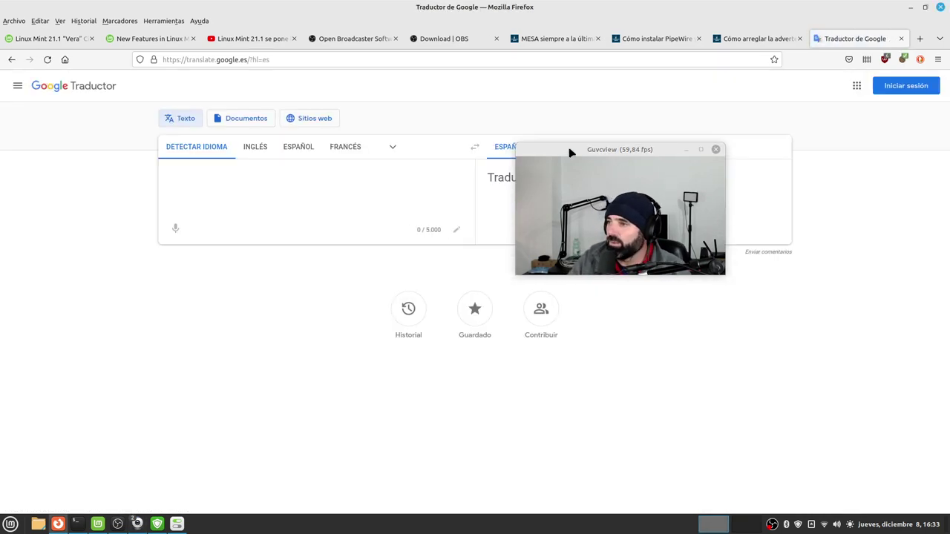
- Move the webcam window below the translation boxes and paste the copied paragraphs as source text for translation into Spanish
left_click_drag(592, 149, 518, 327)
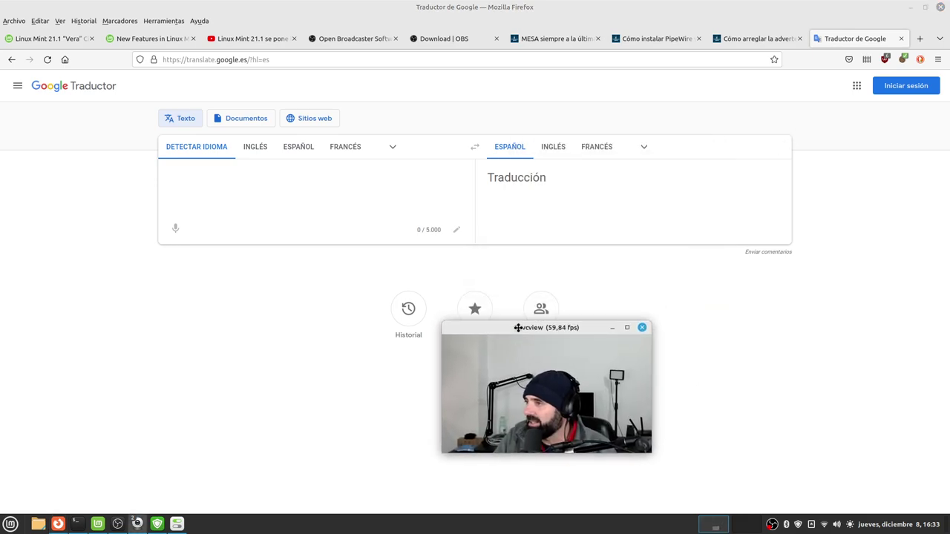
left_click(278, 185)
right_click(277, 186)
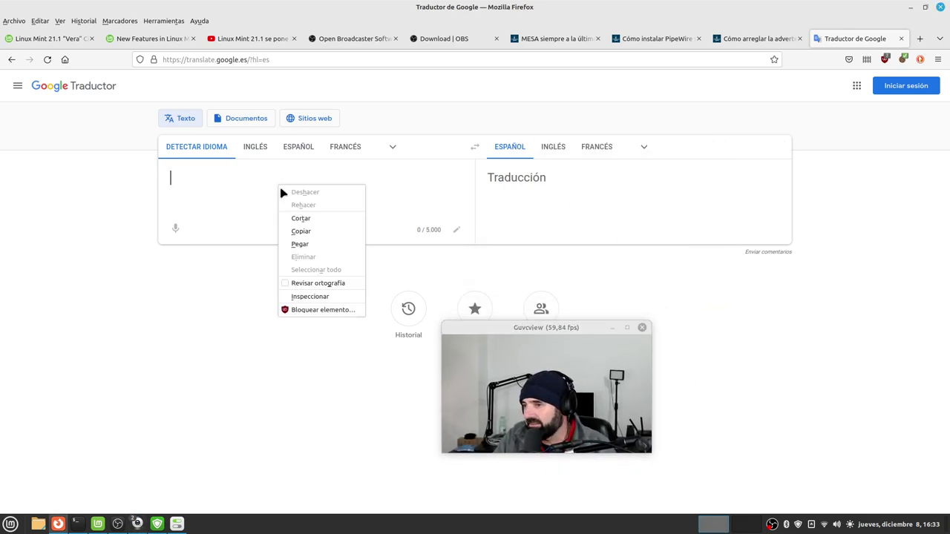
left_click(301, 244)
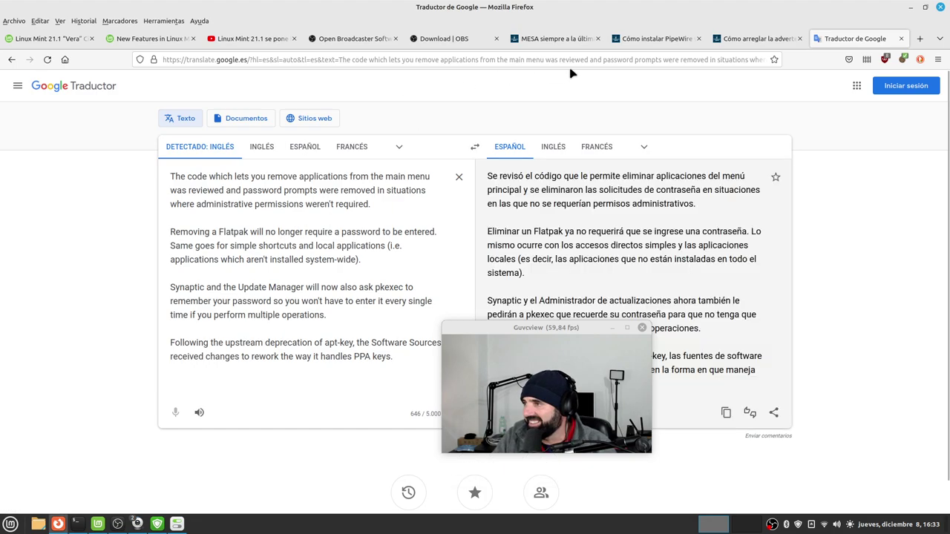
- Return to the new features page and copy the sentence beginning "When a PPA is added its key is now only accepted"
left_click(149, 39)
left_click(123, 278)
scroll(123, 276, "down", 3)
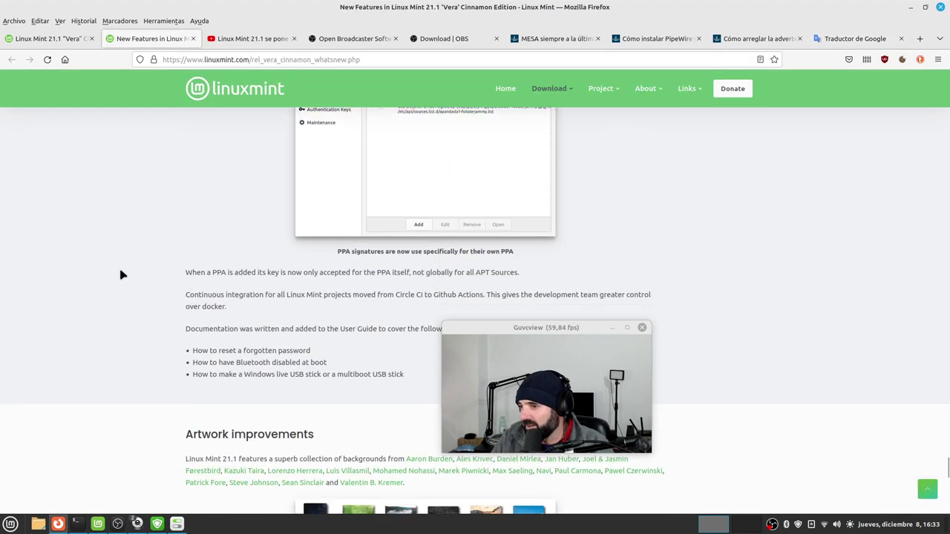
scroll(123, 276, "down", 2)
left_click_drag(518, 219, 184, 224)
right_click(199, 220)
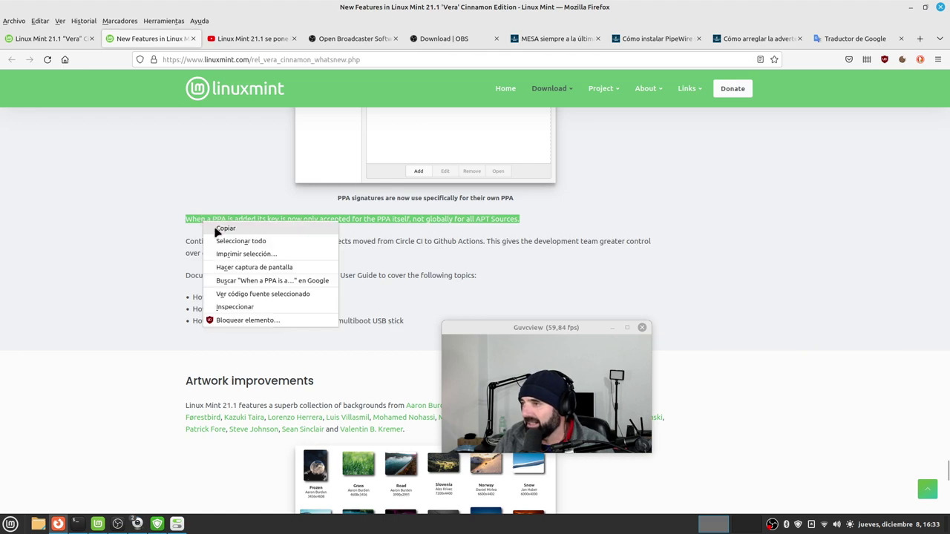
left_click(217, 227)
- Return to the translator and paste the copied PPA key sentence as a new final paragraph of the source text
left_click(865, 39)
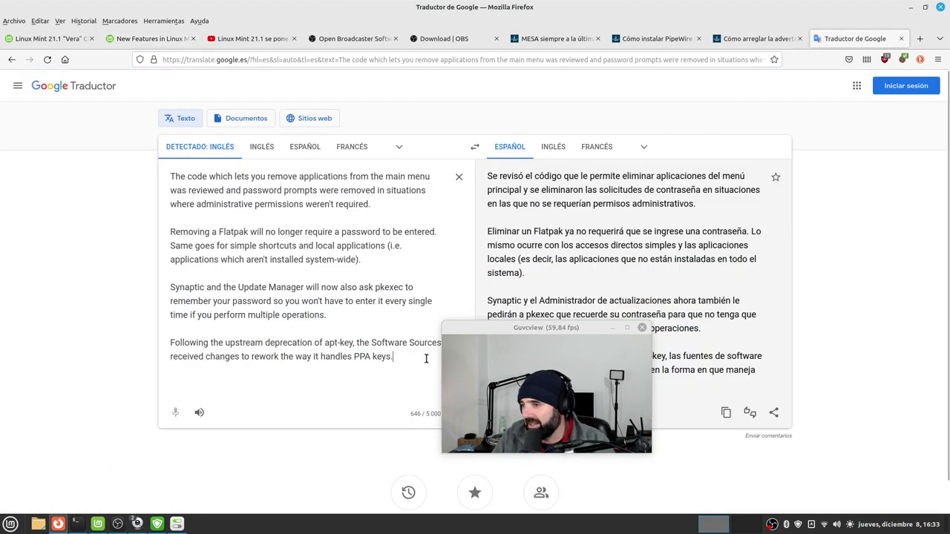
left_click(405, 353)
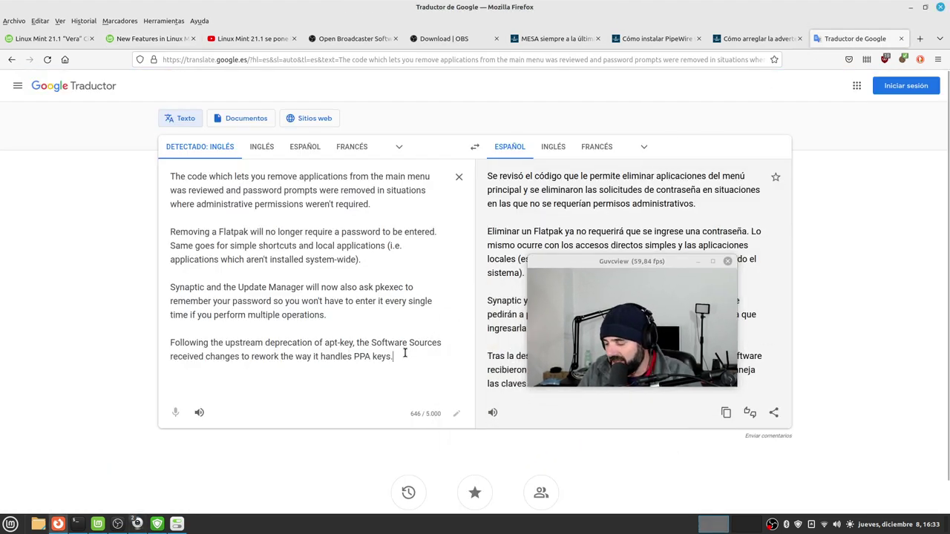
key("Return")
key("Return")
right_click(236, 405)
left_click(254, 444)
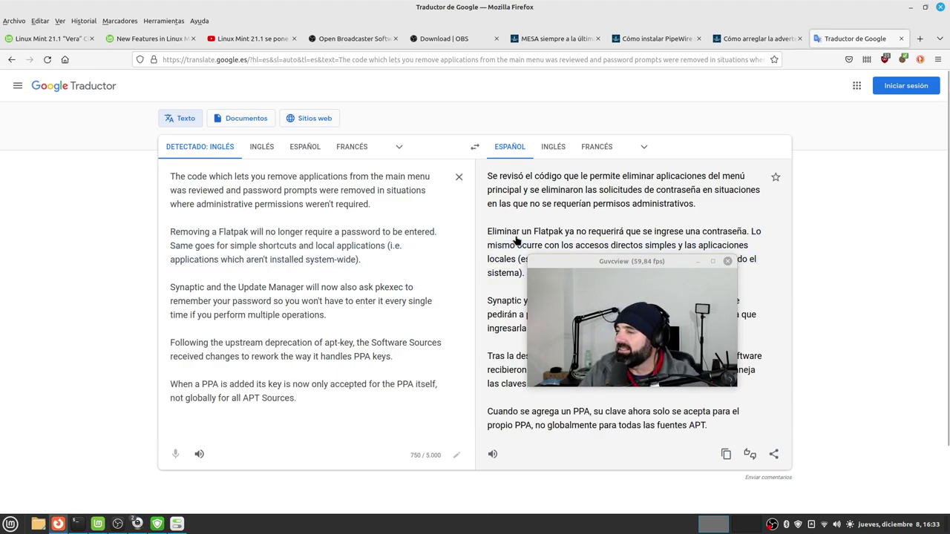
- Move the webcam window clear of the Spanish translation and read it through to the paragraph on PPA keys
left_click_drag(663, 282, 805, 356)
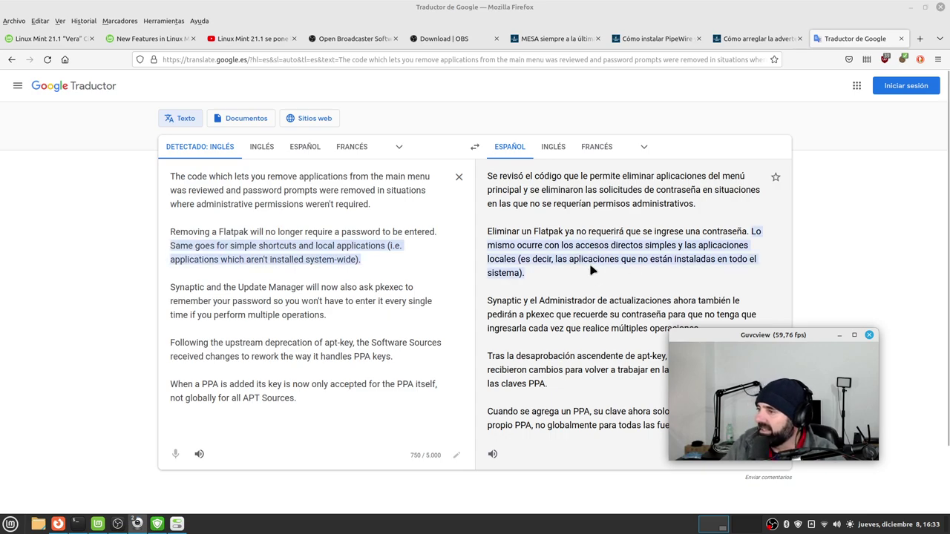
scroll(594, 276, "down", 2)
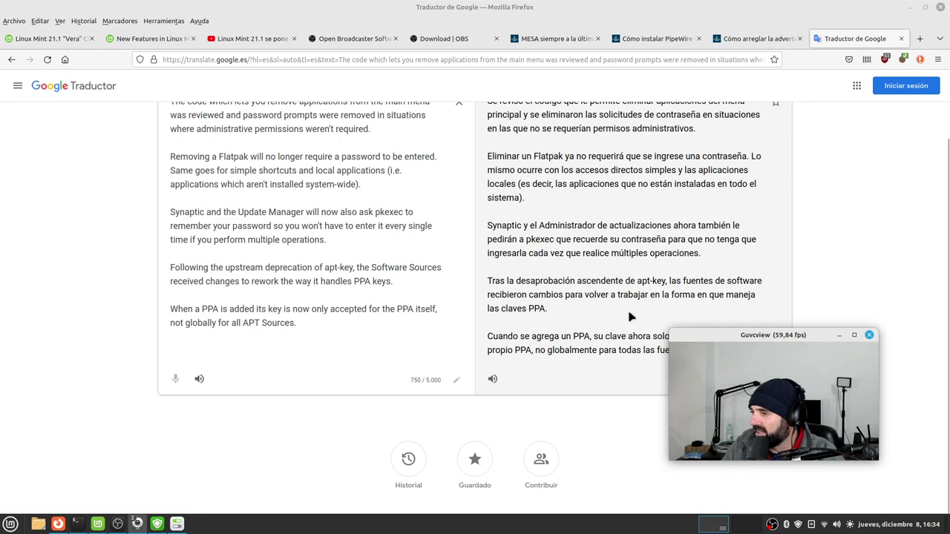
left_click_drag(750, 338, 205, 171)
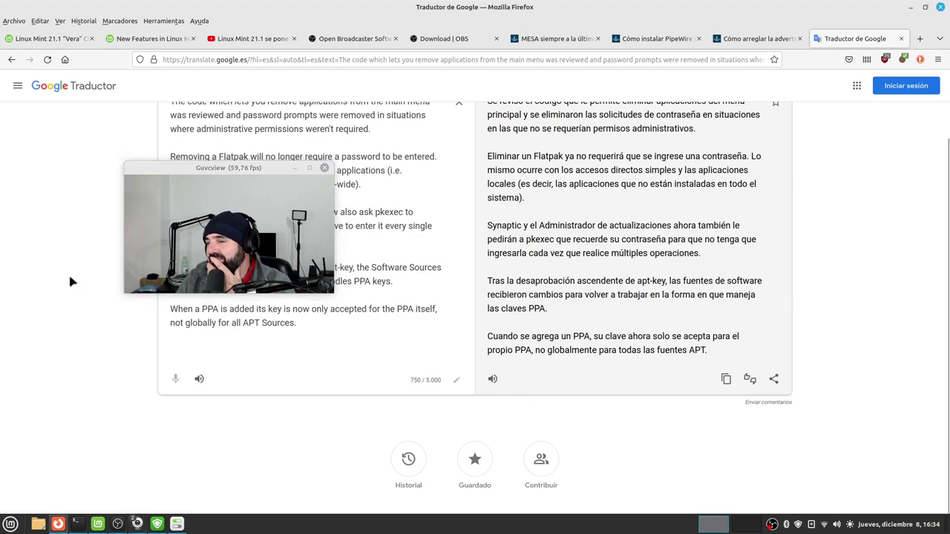
left_click_drag(214, 170, 684, 226)
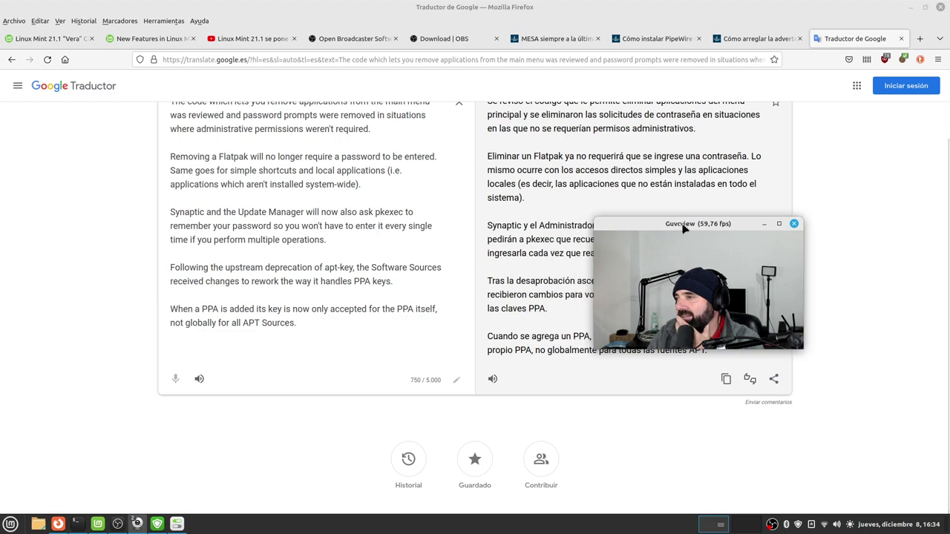
- Show the OBS home page, its Linux download instructions and the Salmorejo Geek article on the Kisak MESA PPA, keeping the webcam window aside
left_click(372, 41)
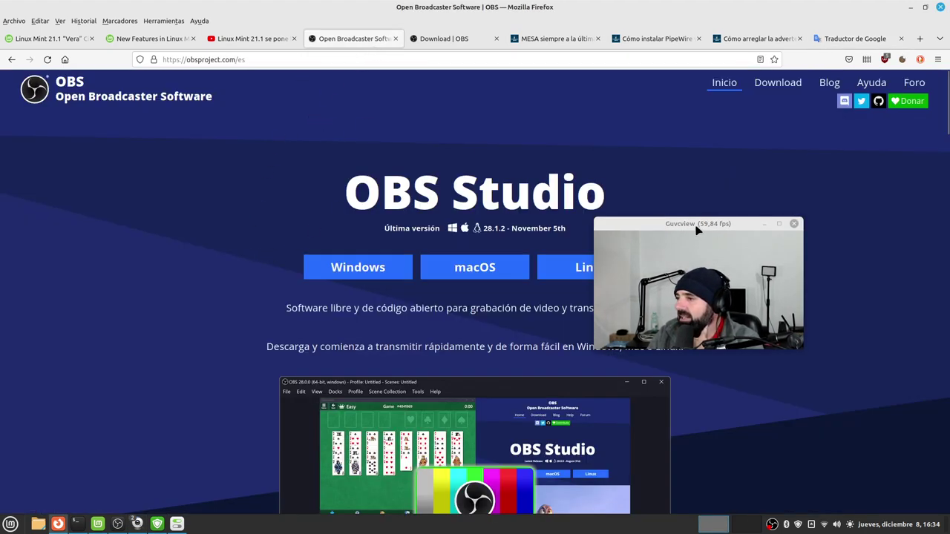
left_click_drag(694, 225, 795, 209)
left_click(436, 40)
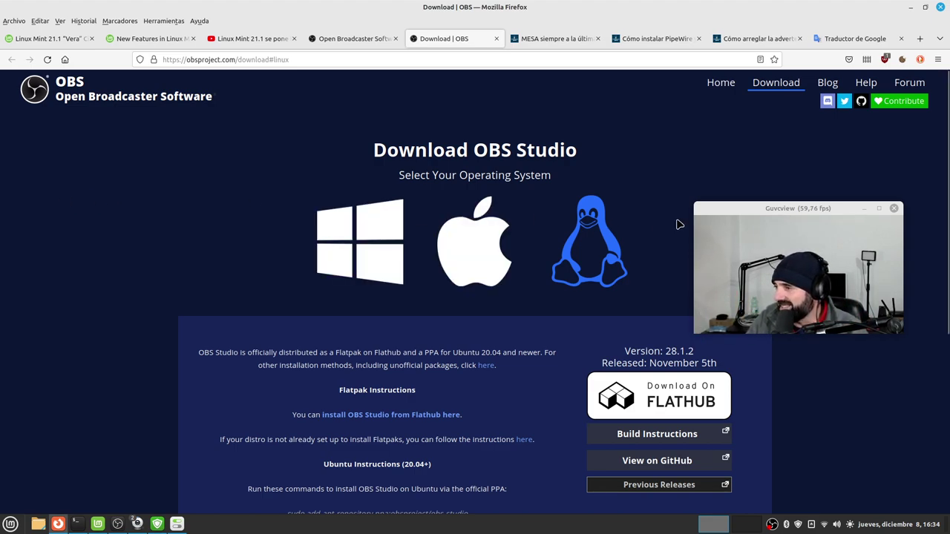
left_click_drag(770, 215, 779, 196)
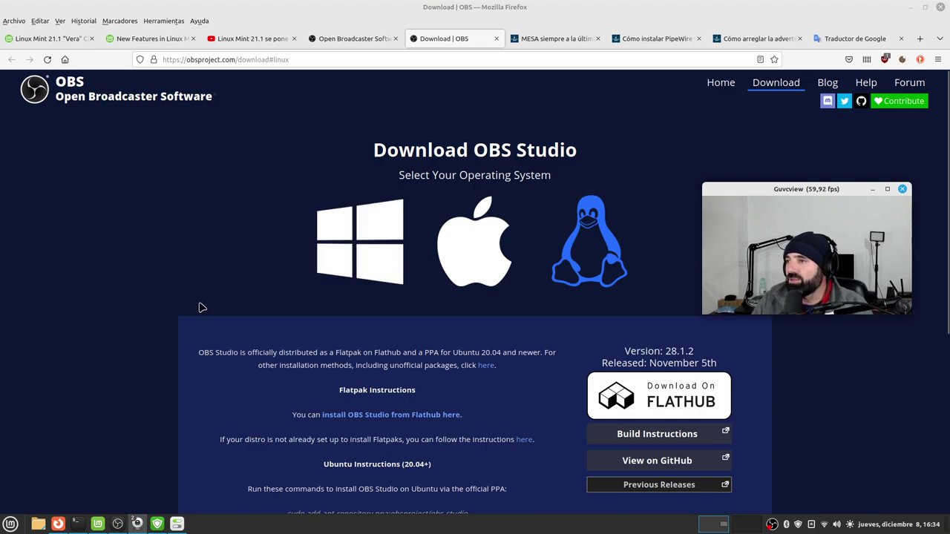
left_click(553, 38)
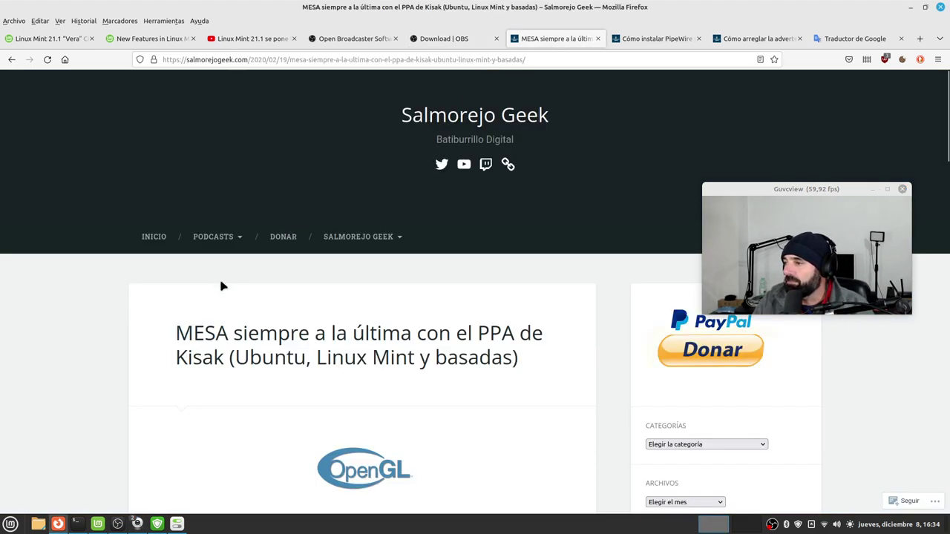
scroll(124, 305, "down", 3)
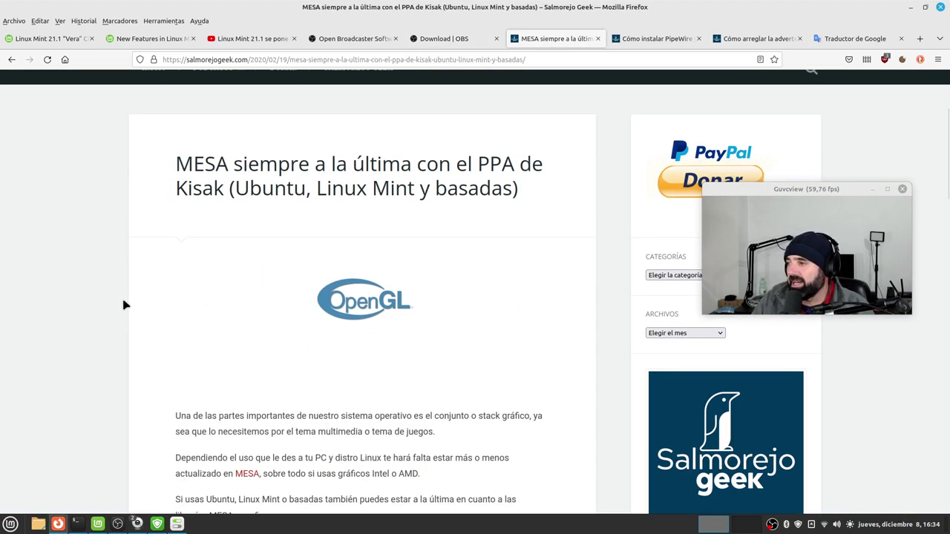
scroll(210, 302, "up", 3)
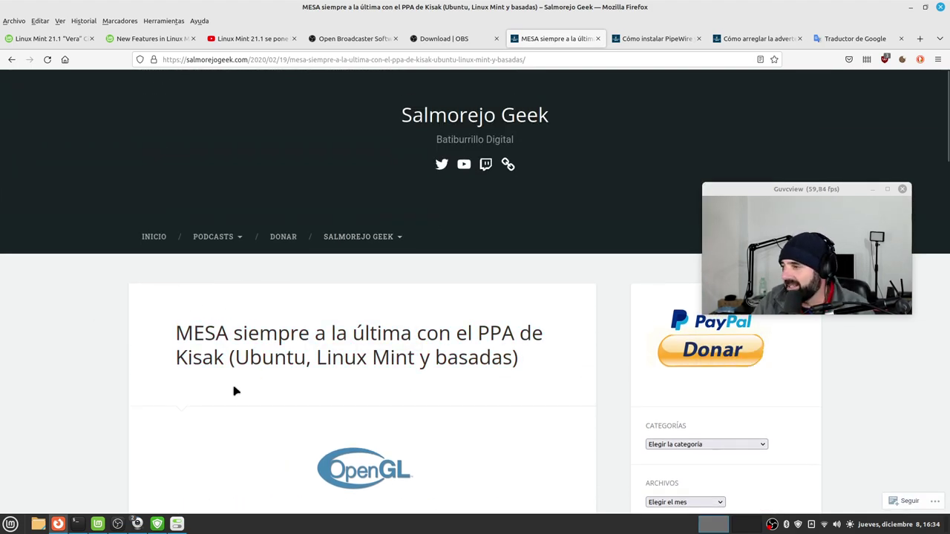
left_click(449, 43)
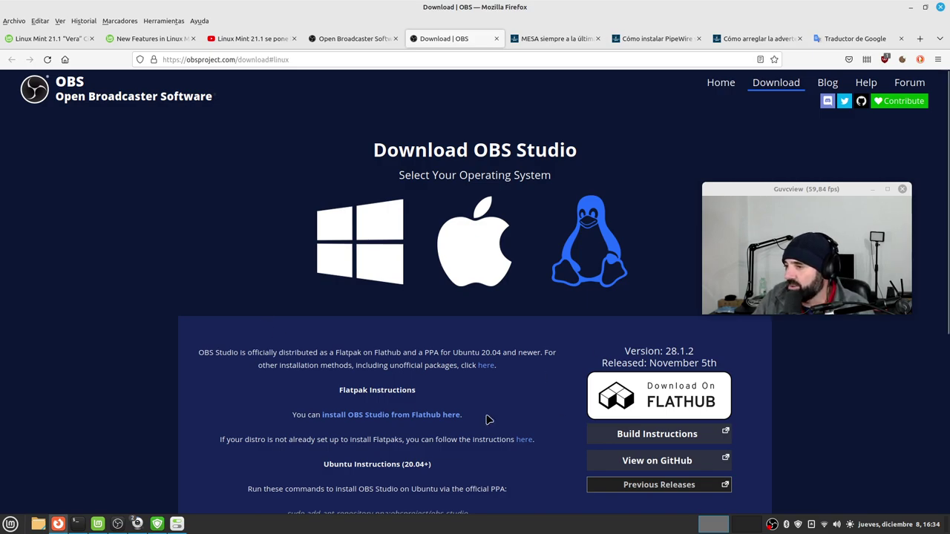
scroll(488, 422, "down", 4)
scroll(540, 363, "up", 5)
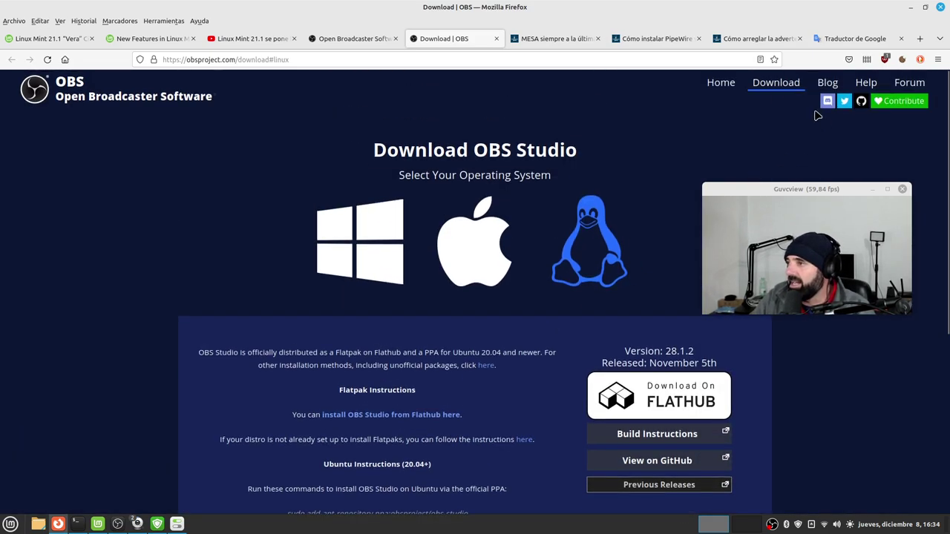
- Show the Salmorejo Geek articles on the obsolete apt-key warning and on installing PipeWire and WirePlumber, lowering the webcam window
left_click(750, 39)
scroll(318, 329, "down", 5)
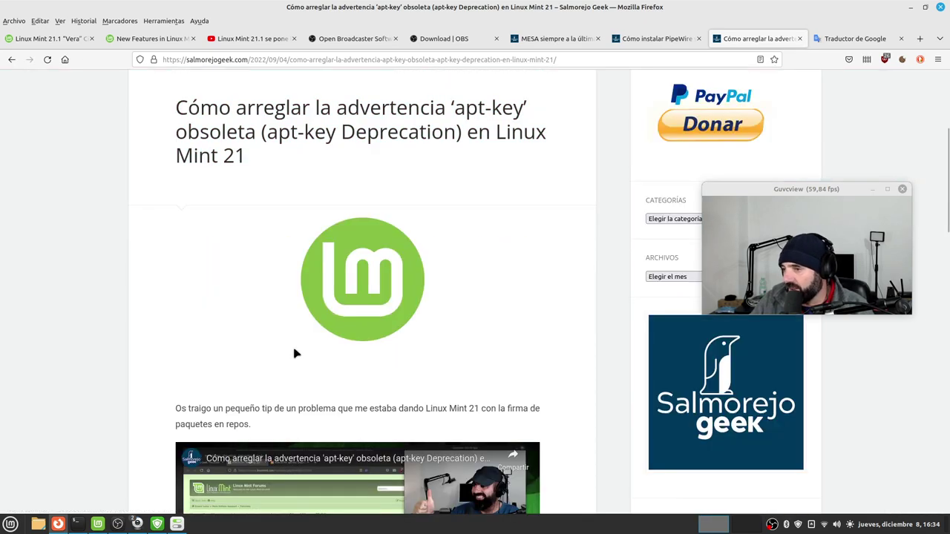
scroll(294, 354, "up", 5)
left_click(653, 38)
scroll(349, 324, "up", 6)
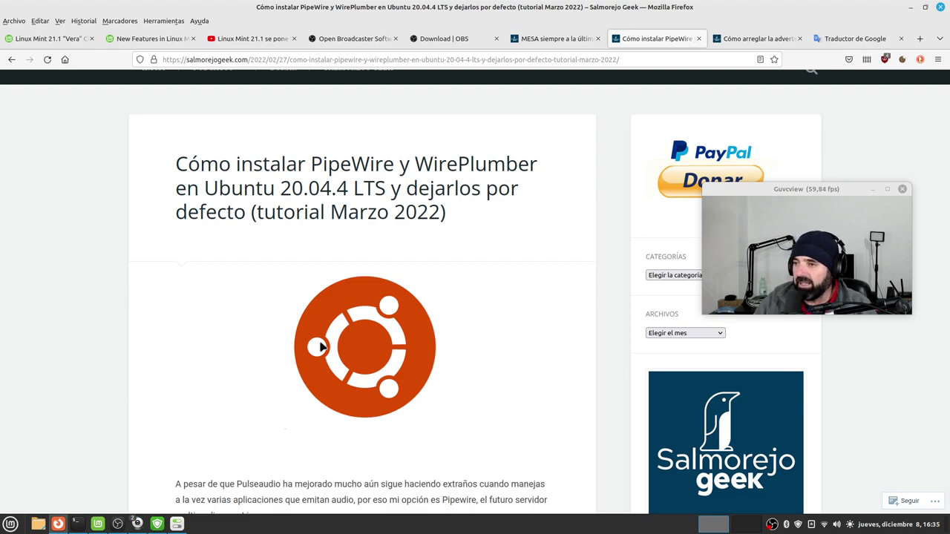
left_click_drag(768, 189, 766, 229)
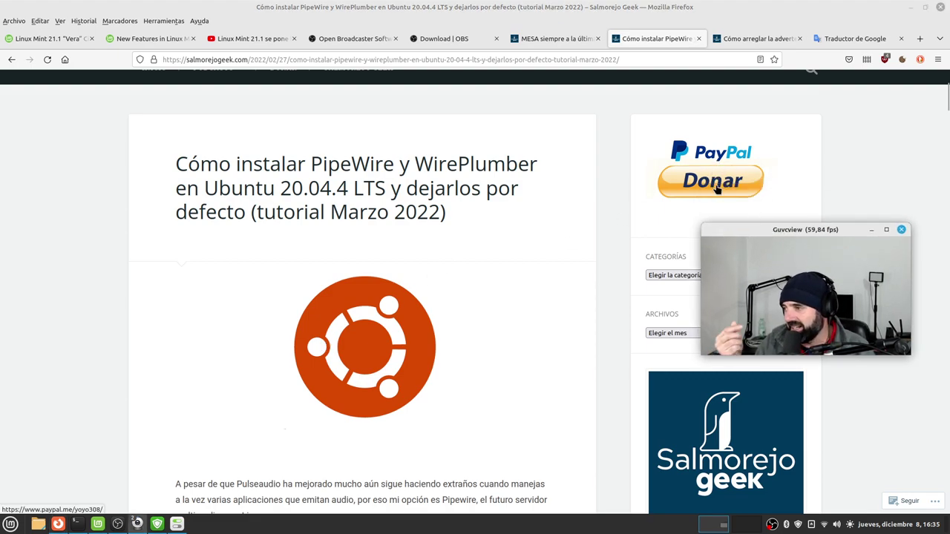
left_click(30, 250)
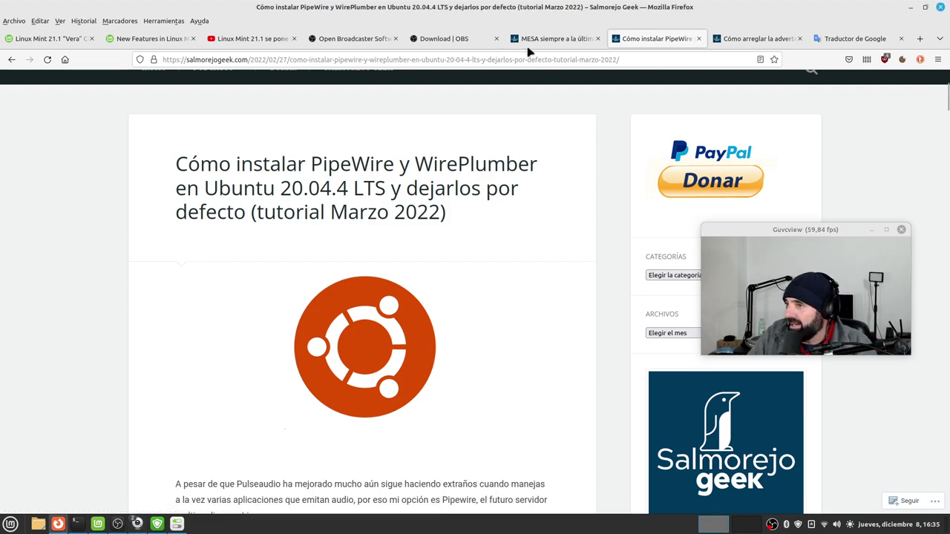
- Copy the command "sudo add-apt-repository ppa:kisak/kisak-mesa" without the -y option from the Kisak MESA article
left_click(562, 41)
scroll(353, 272, "down", 6)
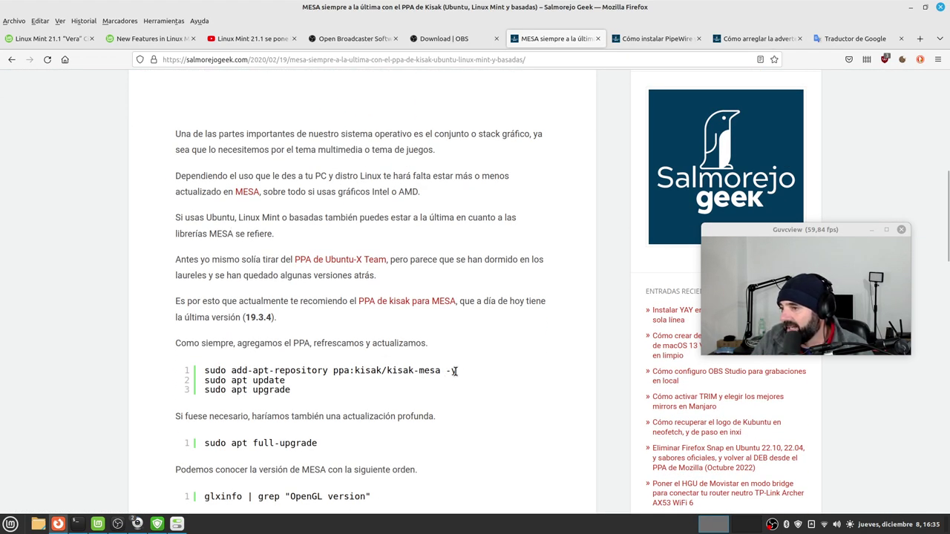
left_click_drag(442, 370, 204, 370)
left_click(203, 372)
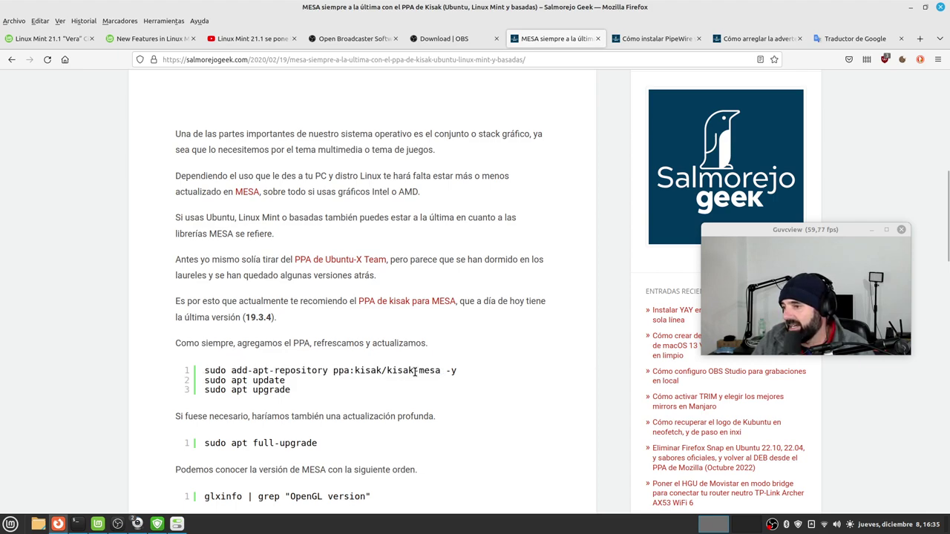
left_click_drag(442, 370, 205, 371)
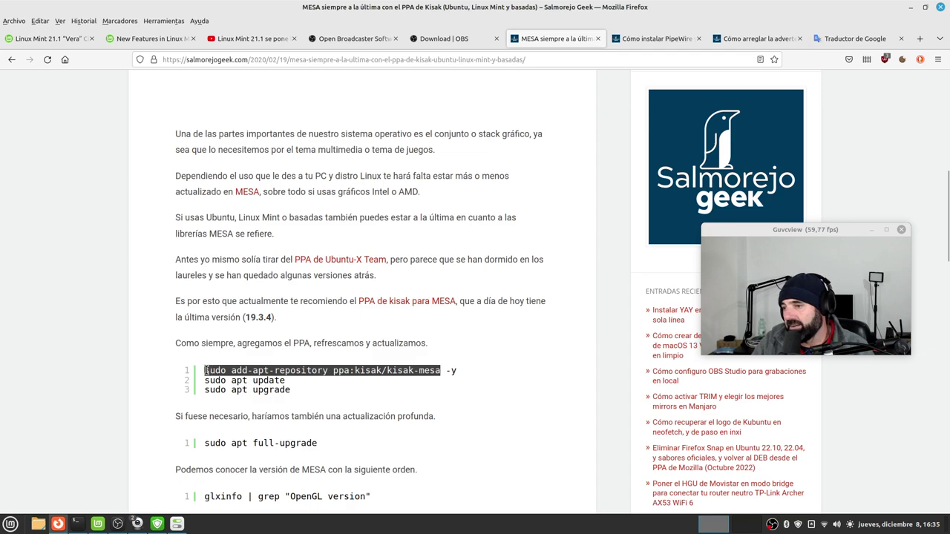
right_click(219, 368)
left_click(250, 380)
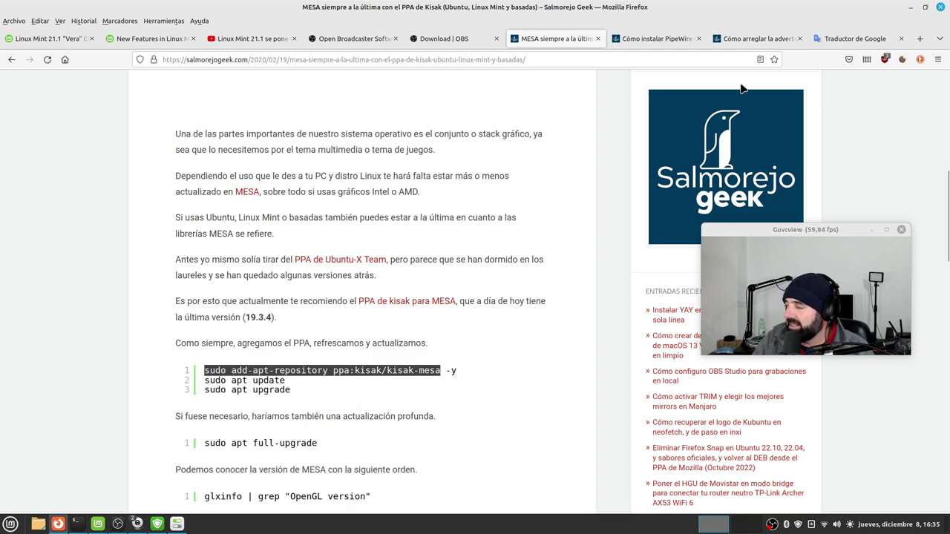
- Minimize the browser, maximize the terminal and run the copied command "sudo add-apt-repository ppa:kisak/kisak-mesa" in it
left_click(911, 7)
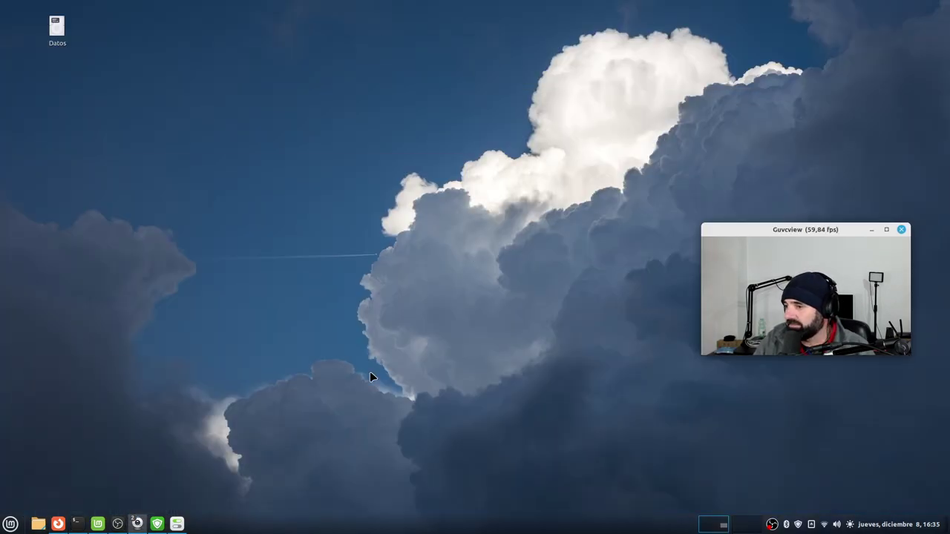
left_click(77, 524)
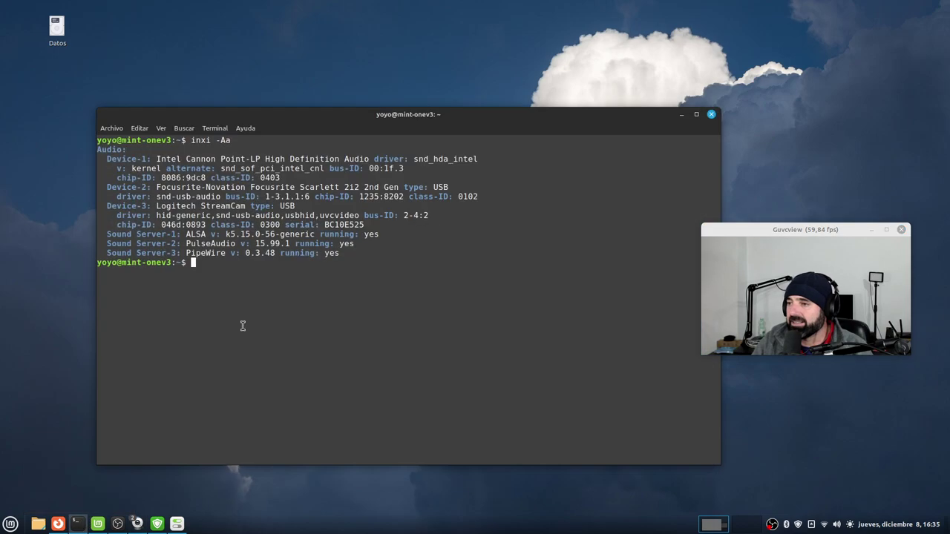
left_click(697, 114)
right_click(319, 196)
left_click(354, 258)
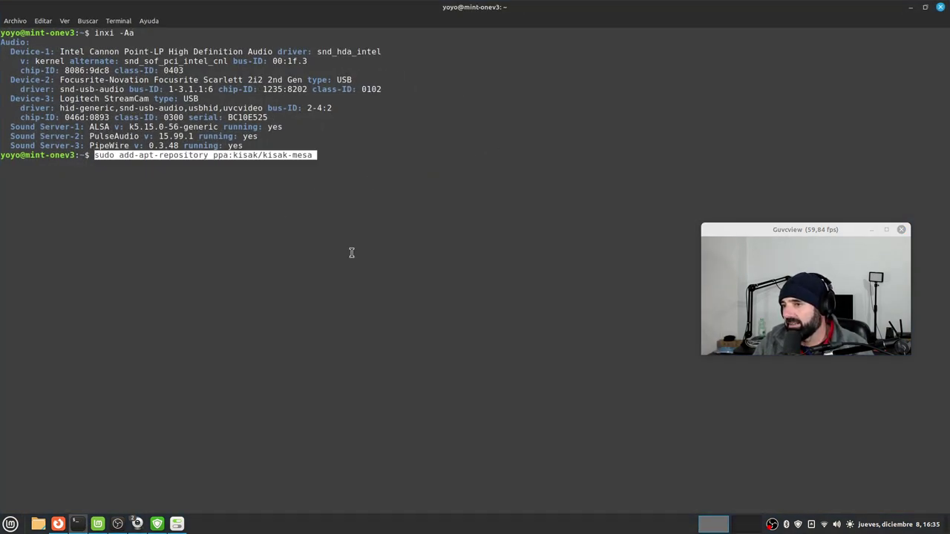
key("Return")
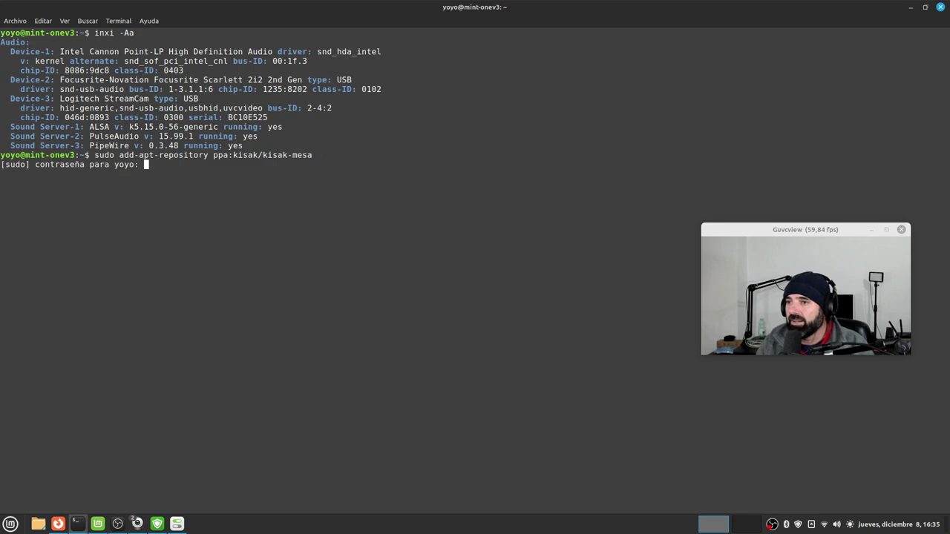
- Enter the sudo password, move the webcam window up off the PPA description and confirm adding the kisak-mesa PPA
type("**********")
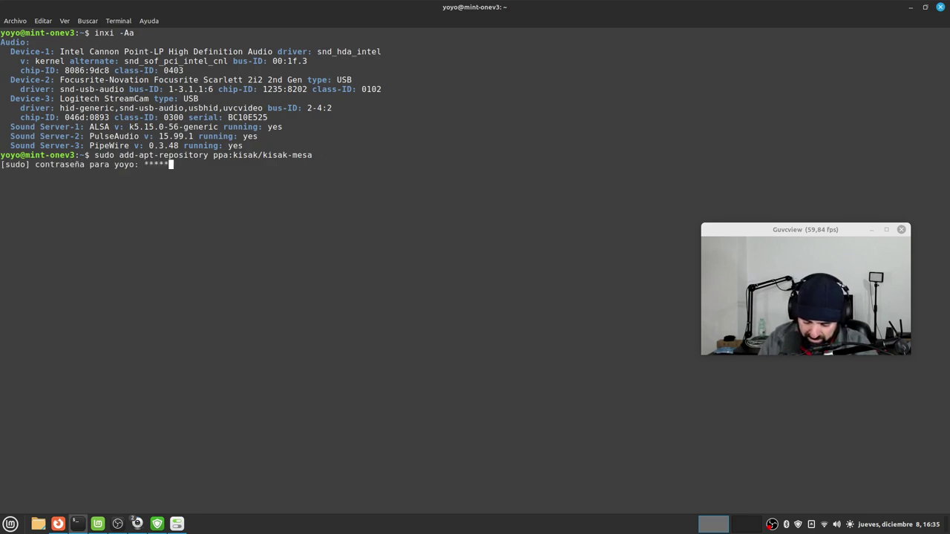
type("**")
key("Return")
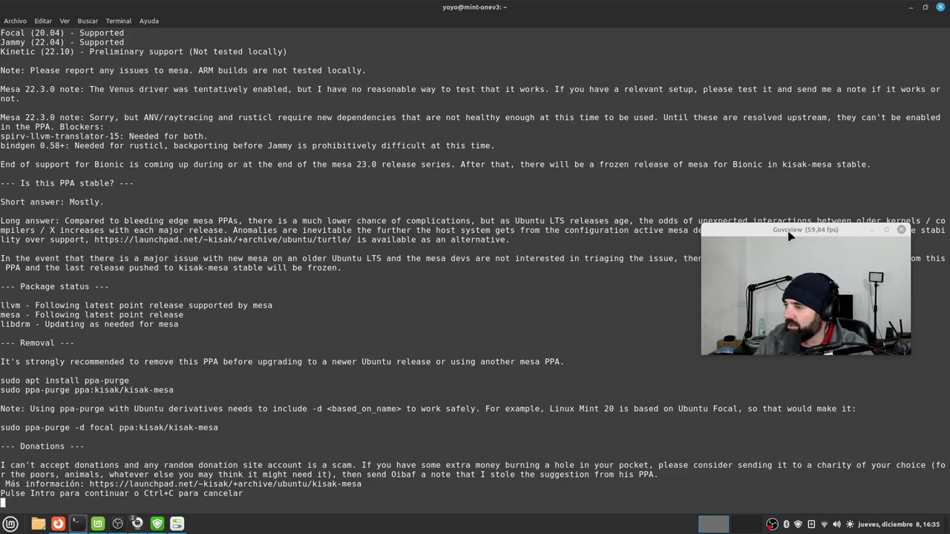
left_click_drag(789, 235, 786, 132)
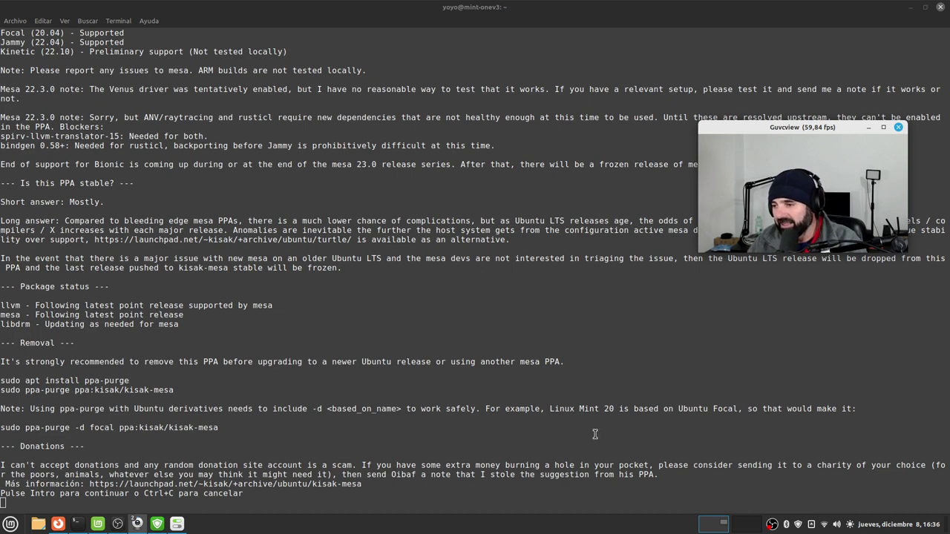
left_click(579, 478)
key("Return")
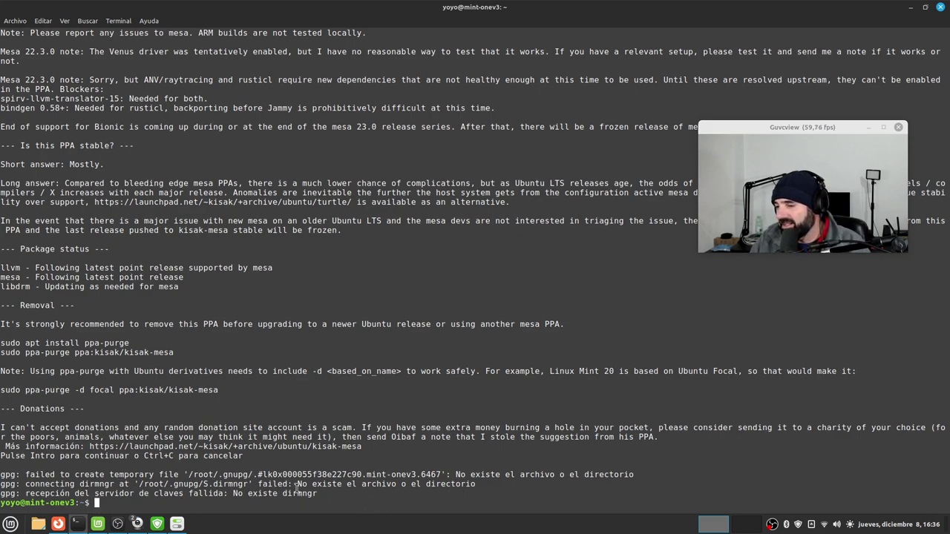
- Open the article's "PPA de kisak para MESA" link in a new browser tab and examine its PPA instructions and published packages
left_click(58, 524)
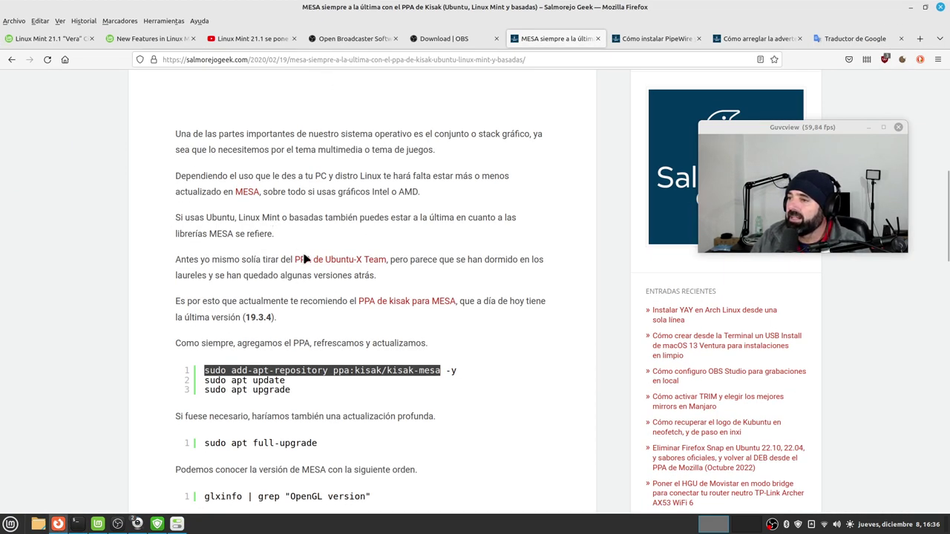
right_click(413, 305)
left_click(446, 309)
left_click(582, 39)
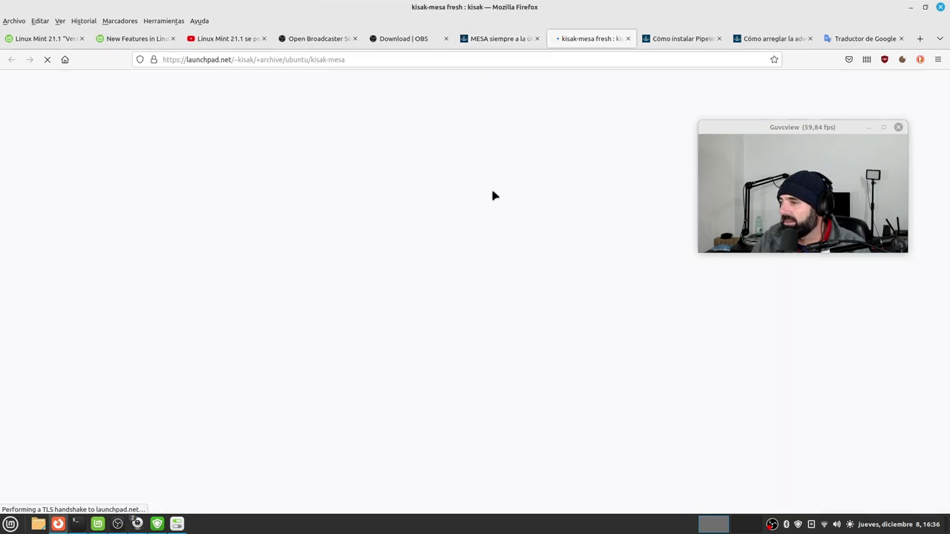
left_click_drag(747, 130, 672, 333)
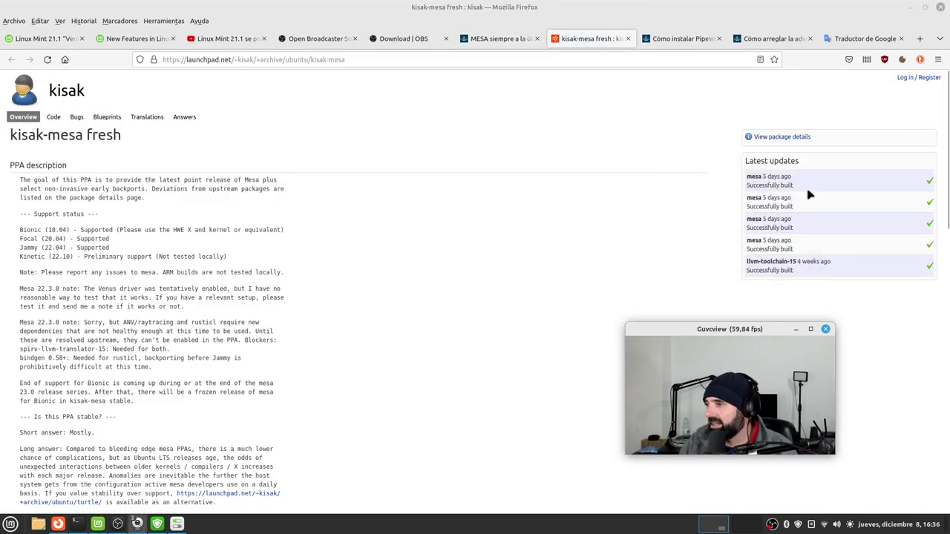
scroll(309, 245, "down", 15)
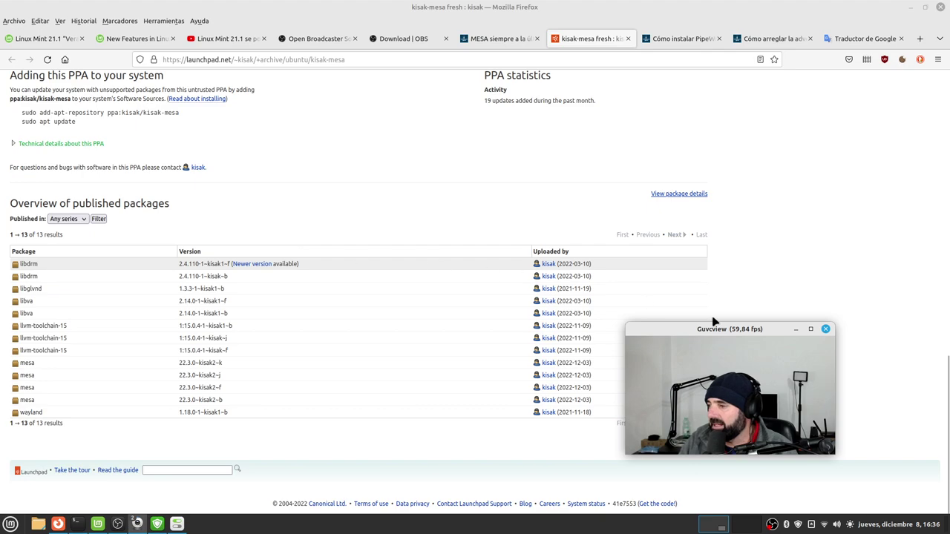
- Copy the command "sudo add-apt-repository ppa:obsproject/obs-studio" from the Ubuntu instructions on the OBS download page
left_click_drag(720, 335, 743, 294)
scroll(715, 250, "up", 10)
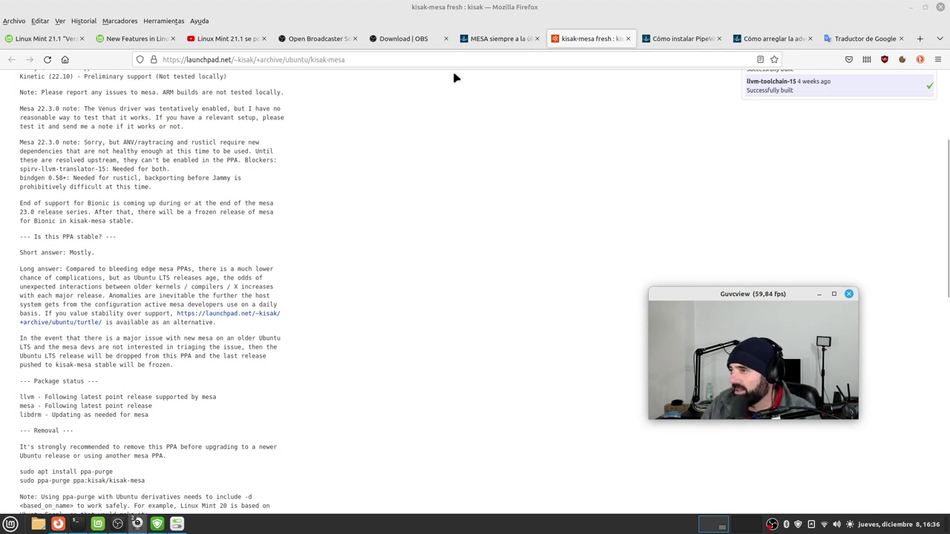
left_click(407, 45)
scroll(364, 357, "down", 3)
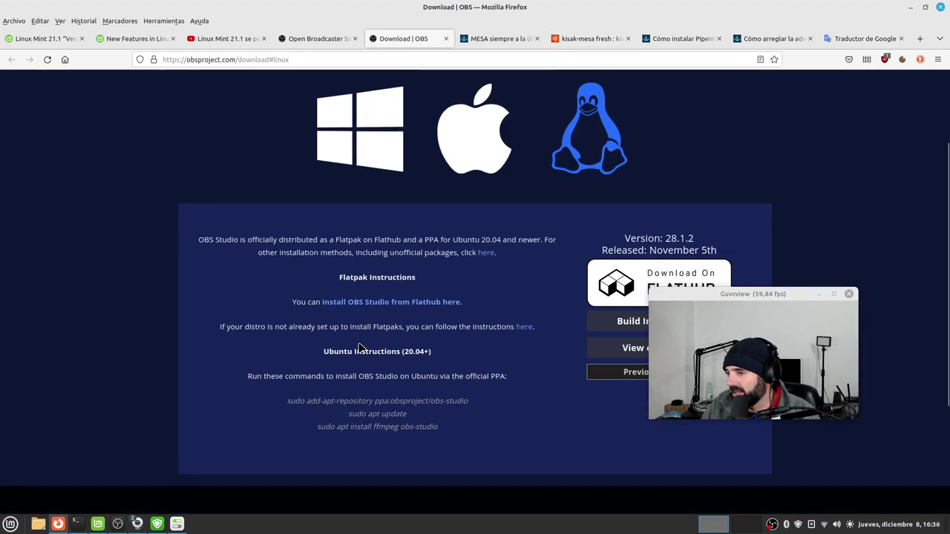
left_click_drag(469, 402, 286, 406)
right_click(297, 402)
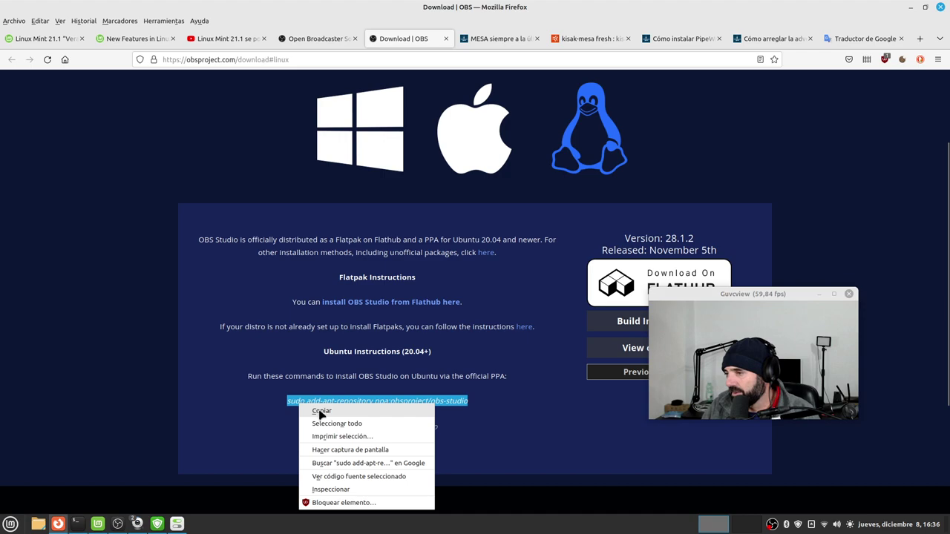
left_click(319, 413)
- Switch to the terminal and run "sudo add-apt-repository ppa:obsproject/obs-studio -y" with the copied command
left_click(80, 529)
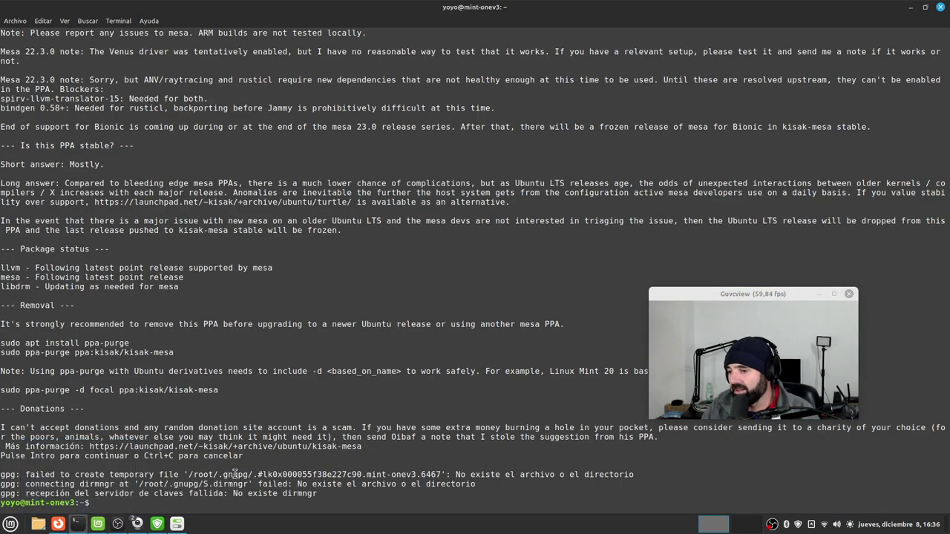
right_click(204, 500)
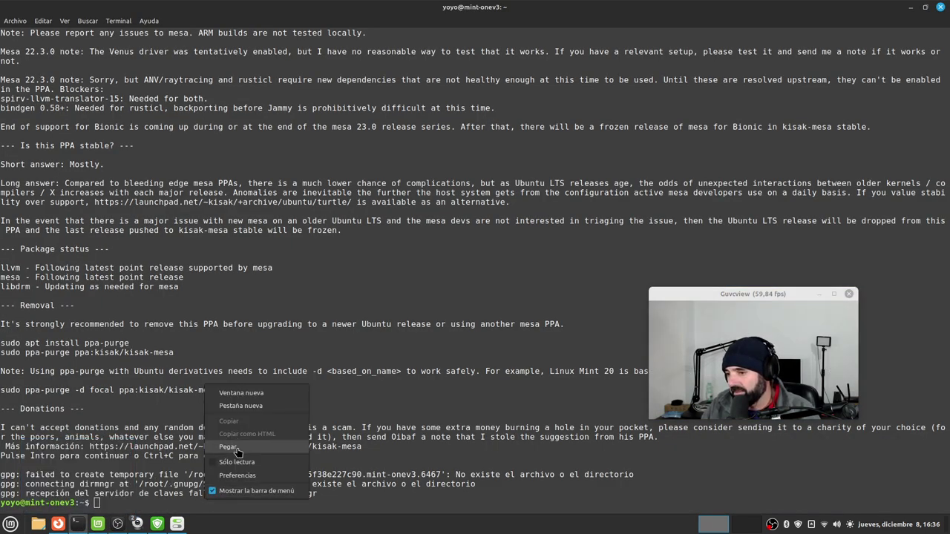
left_click(236, 451)
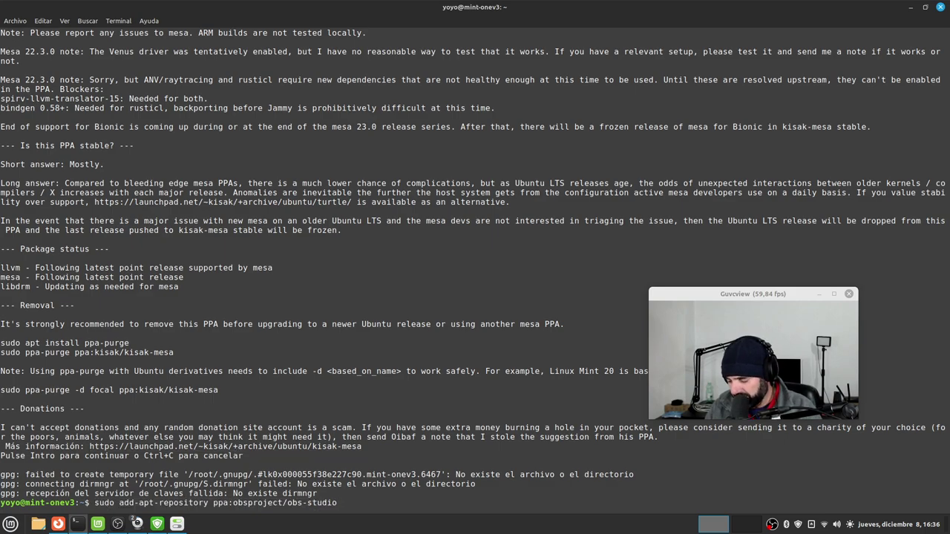
type("-")
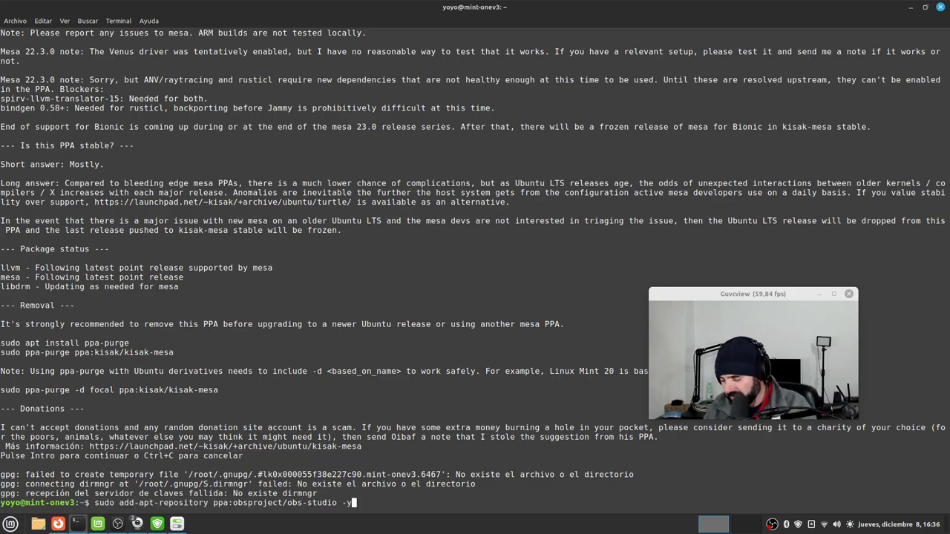
type("y")
key("Return")
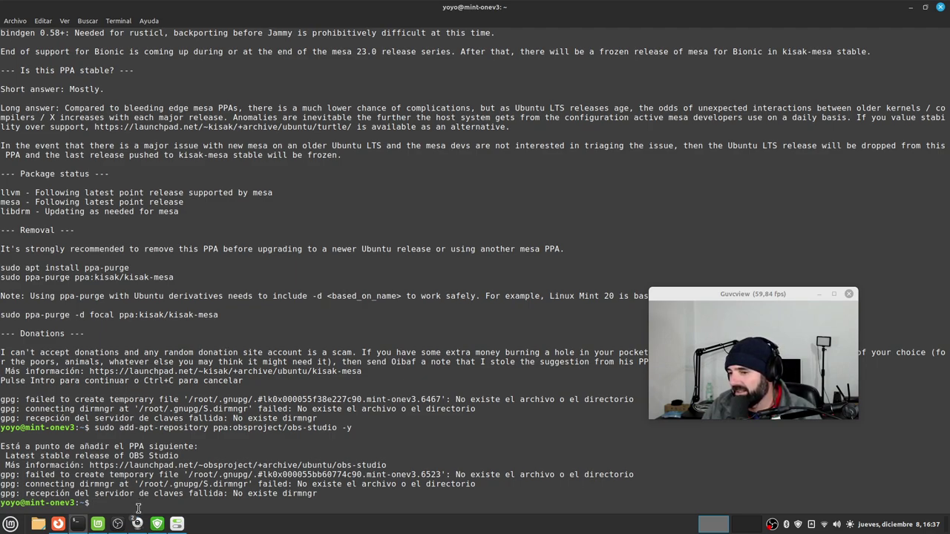
- Refresh the package lists in the terminal with "sudo apt update"
type("sudo apt in")
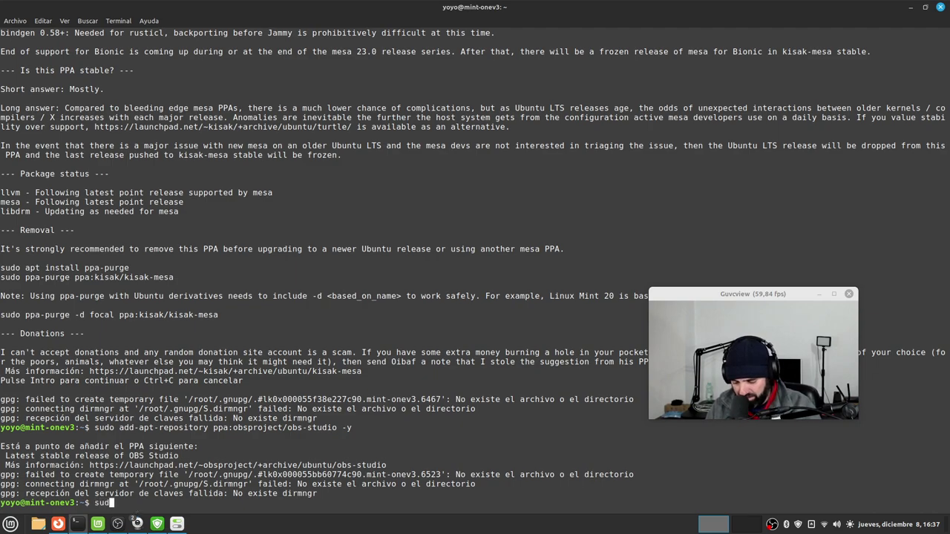
key("BackSpace")
key("BackSpace")
type("updaye")
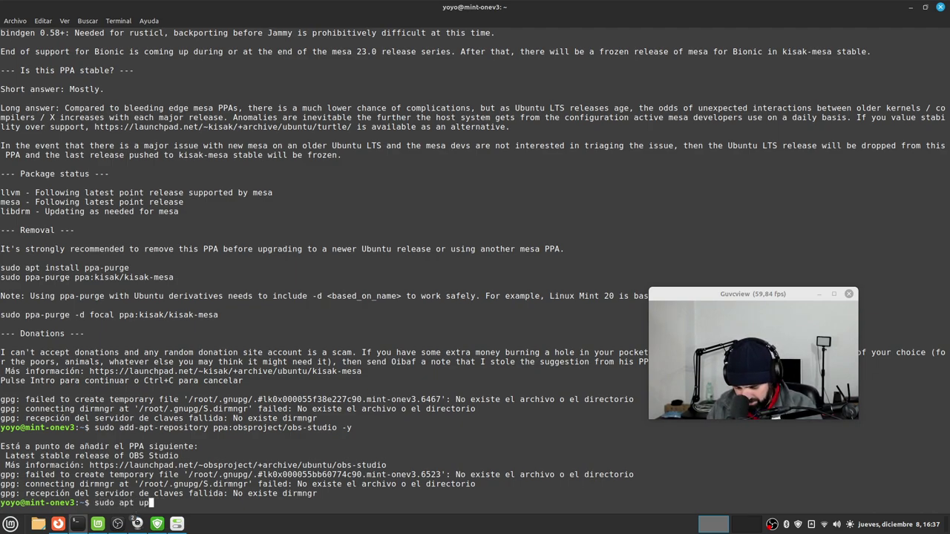
key("Return")
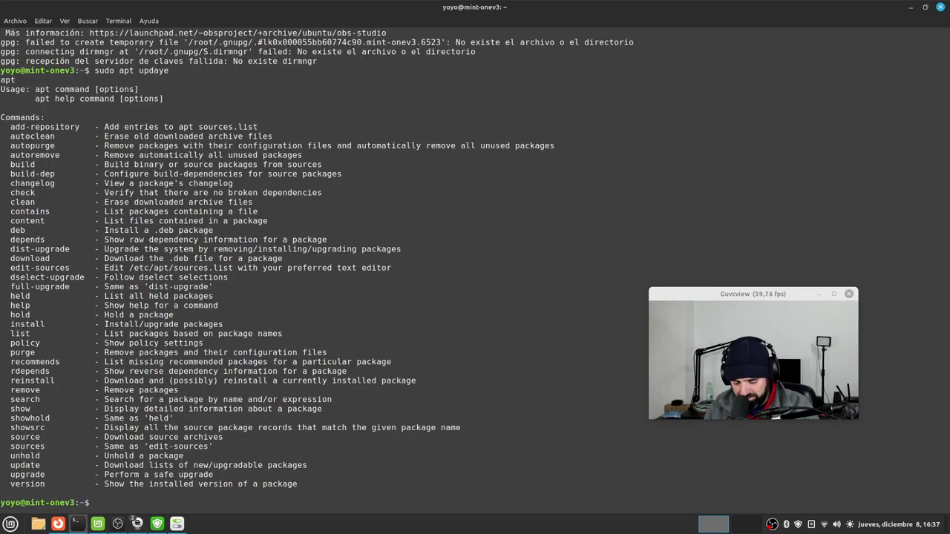
key("Up")
key("BackSpace")
key("BackSpace")
key("BackSpace")
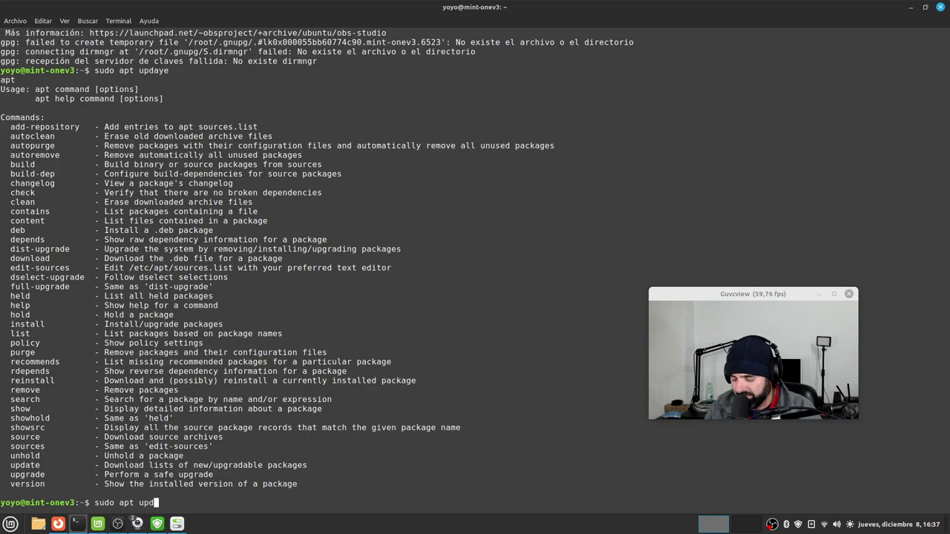
type("ate")
key("Return")
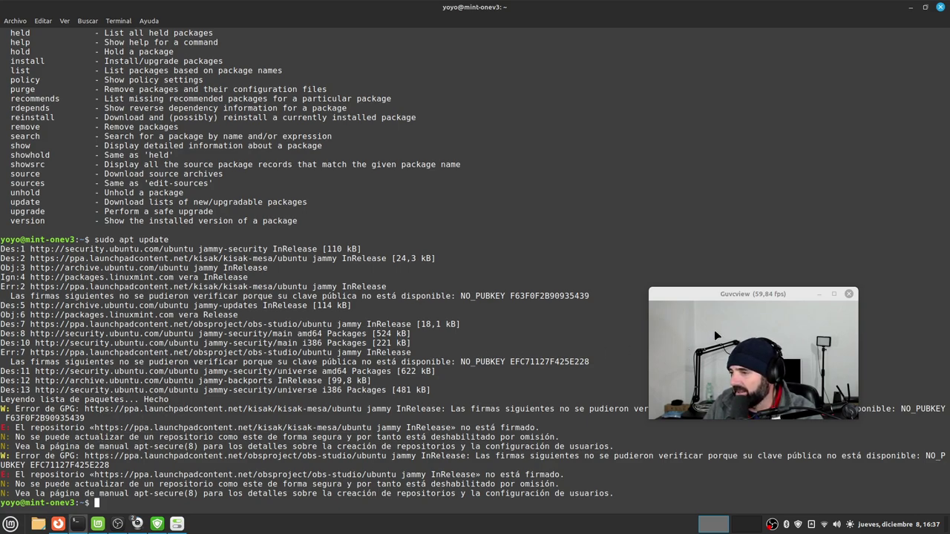
- Move the webcam window clear of the update output and highlight the missing public key ID in the kisak-mesa GPG warning
left_click_drag(738, 296, 735, 220)
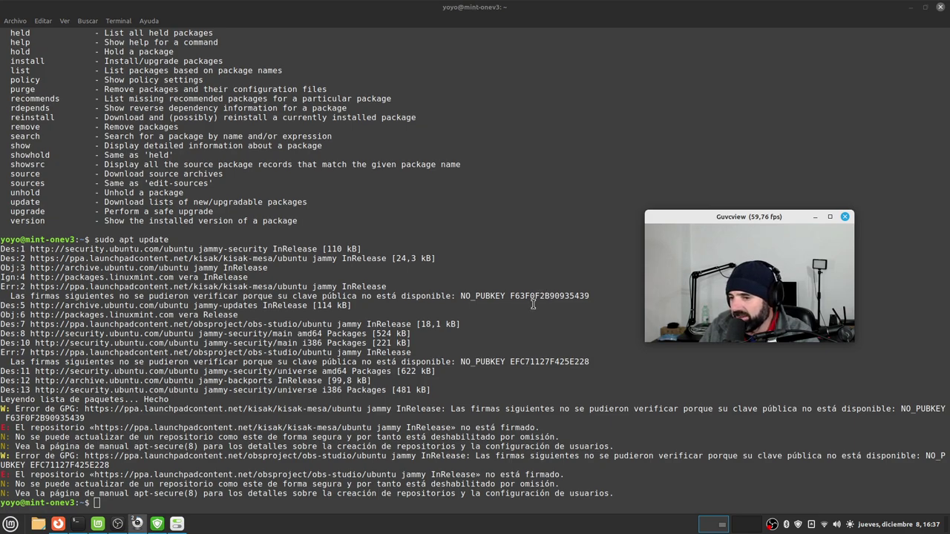
left_click_drag(86, 417, 6, 418)
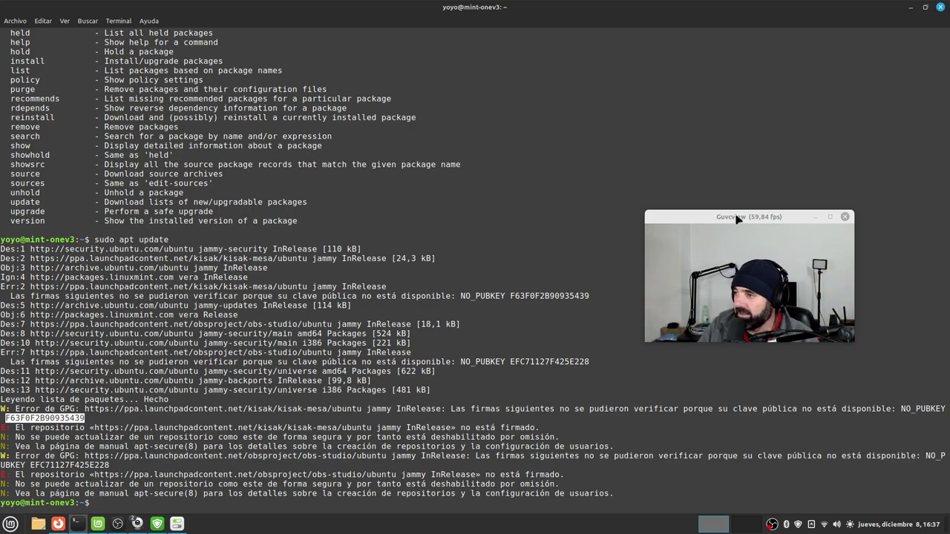
left_click_drag(736, 216, 742, 121)
left_click(269, 458)
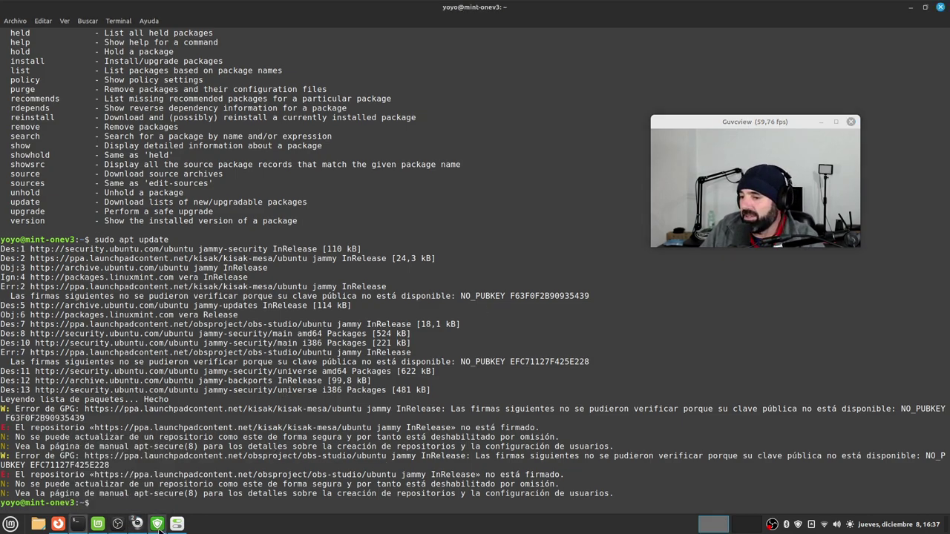
- Open Orígenes del software from the system settings, authenticate with the account password, and show its PPA list in front of the terminal
left_click(178, 524)
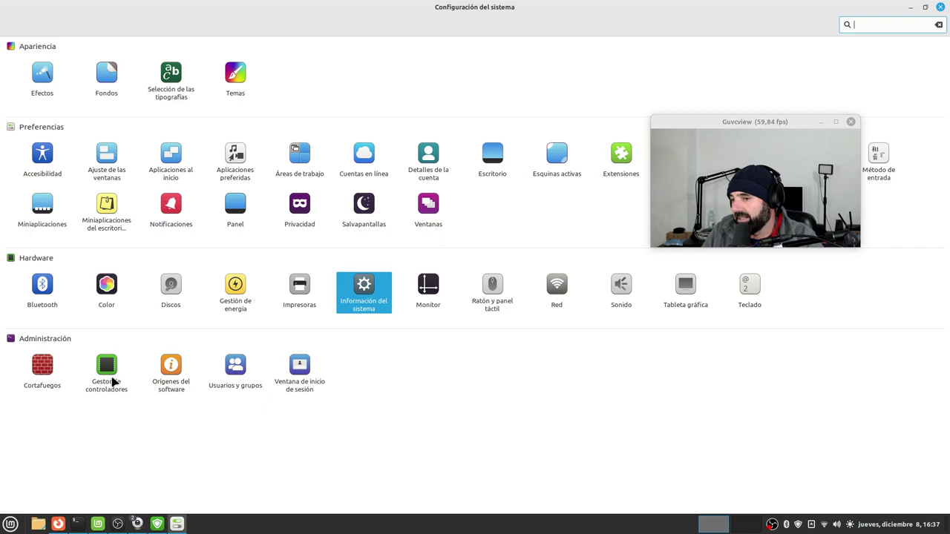
left_click(175, 366)
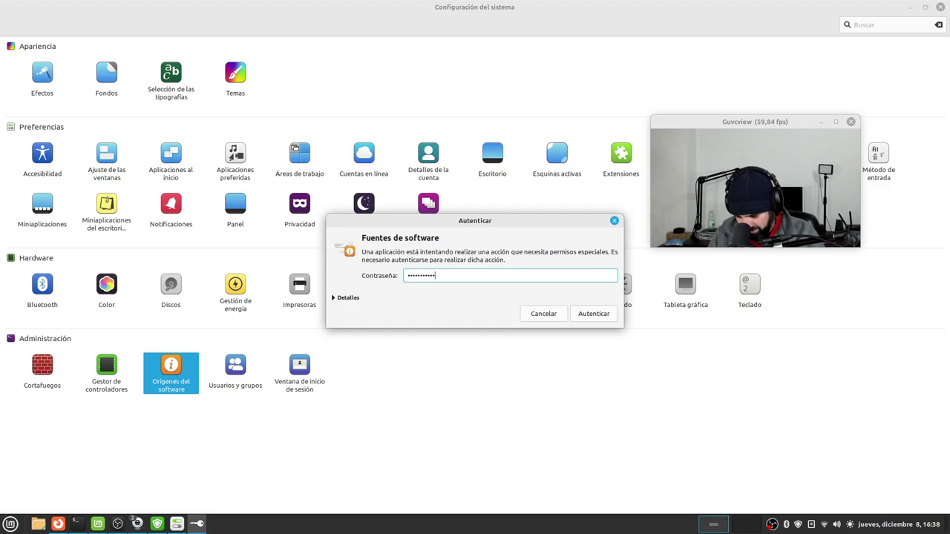
key("Return")
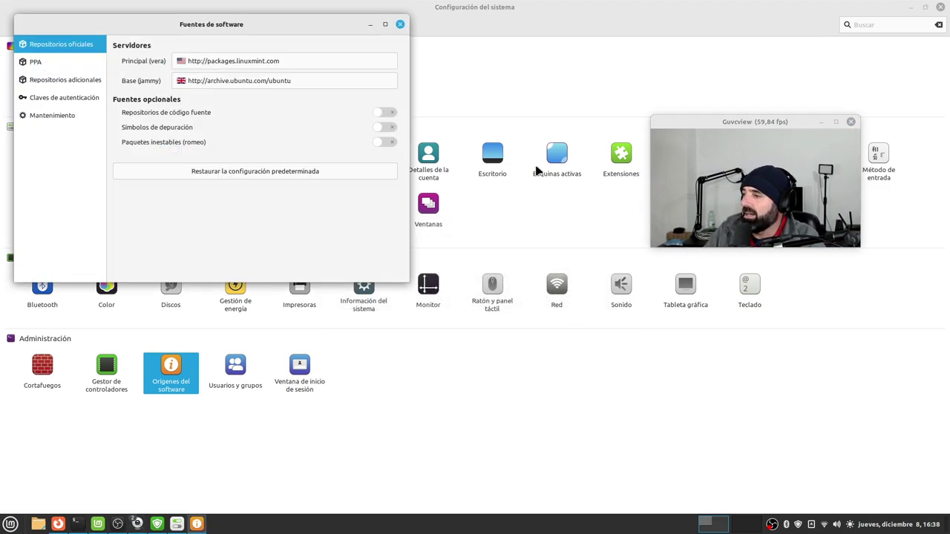
left_click(911, 7)
left_click_drag(314, 23, 492, 126)
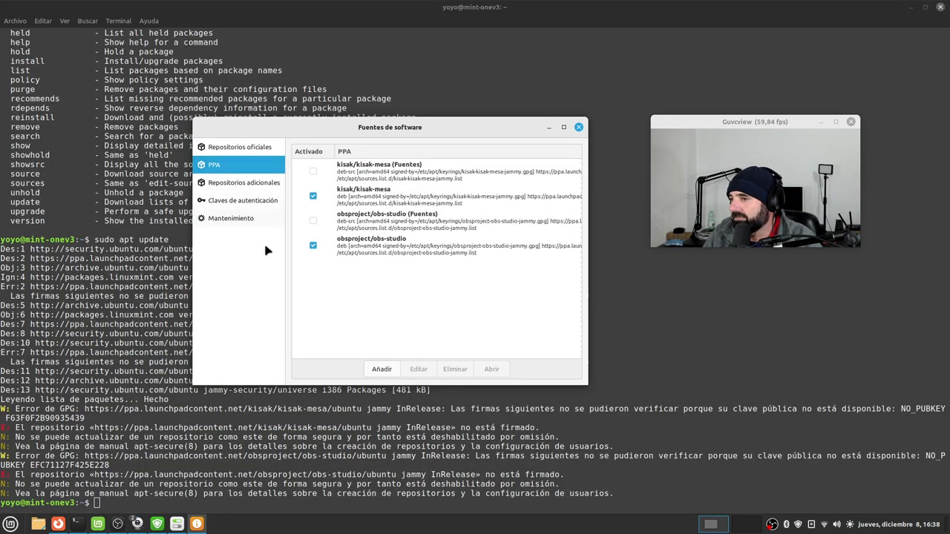
- Remove the obsproject/obs-studio PPA, update the APT cache and dismiss the resulting dialog
left_click(364, 252)
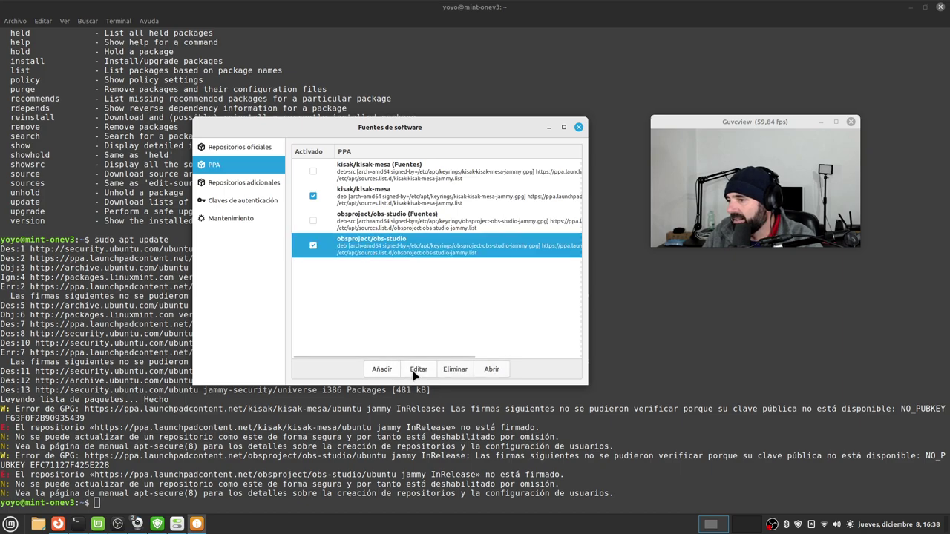
left_click(456, 370)
left_click(448, 288)
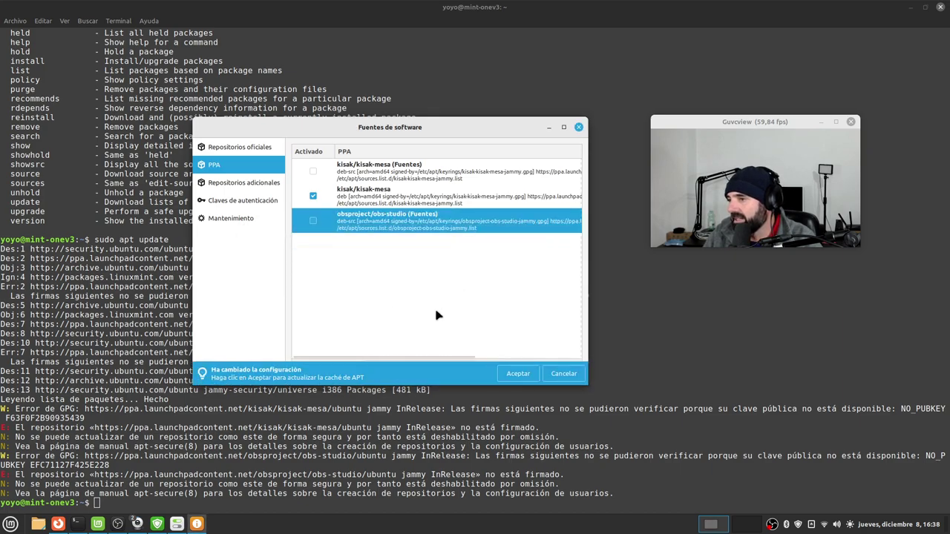
left_click(517, 374)
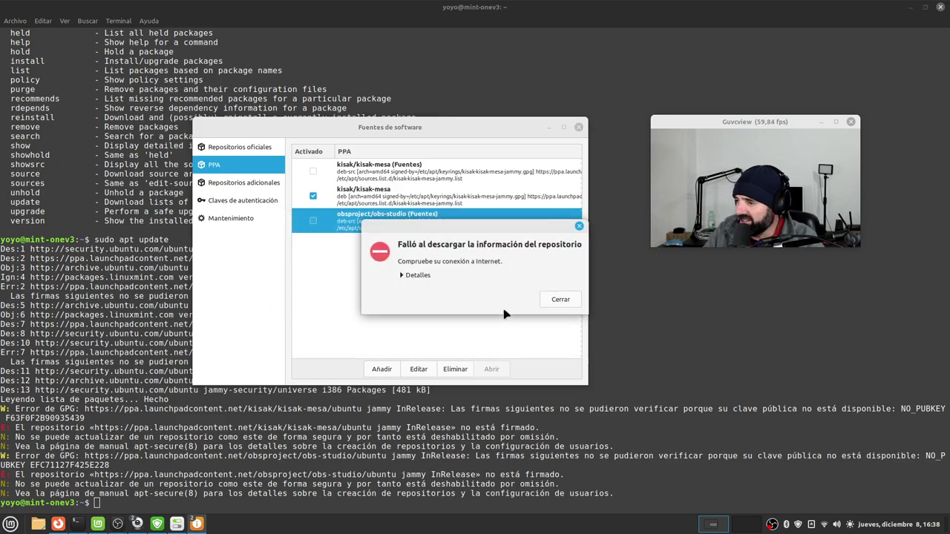
left_click(560, 299)
- Enable the obsproject/obs-studio (Fuentes) and kisak/kisak-mesa (Fuentes) entries and update the APT cache
left_click(313, 221)
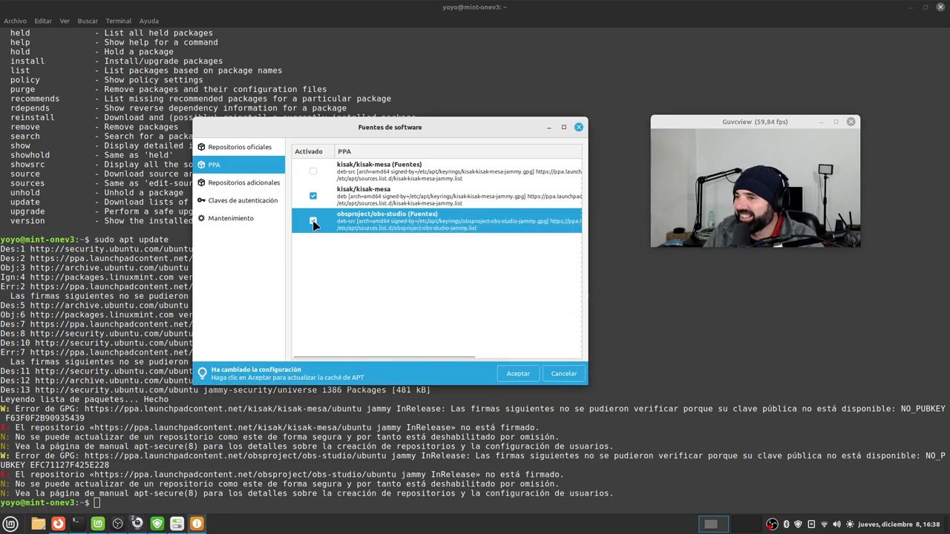
left_click(312, 171)
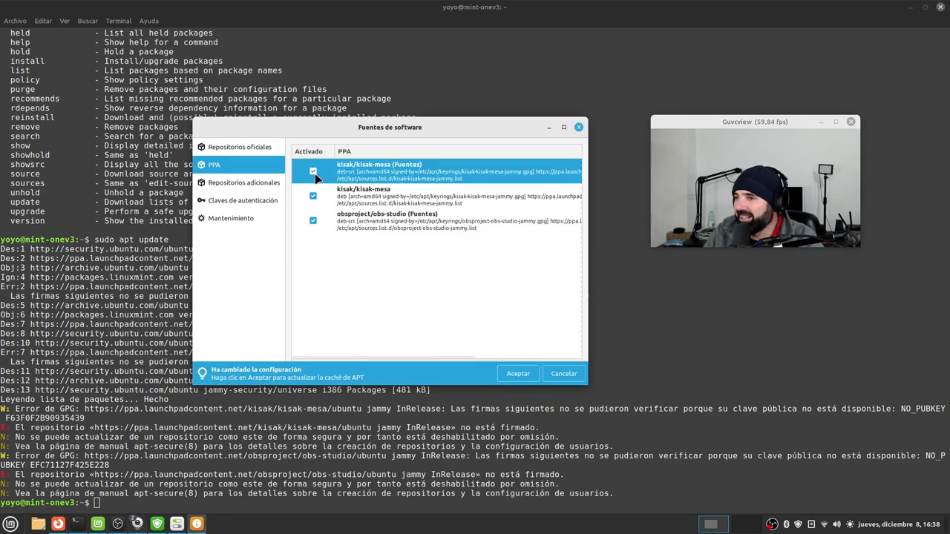
left_click(518, 376)
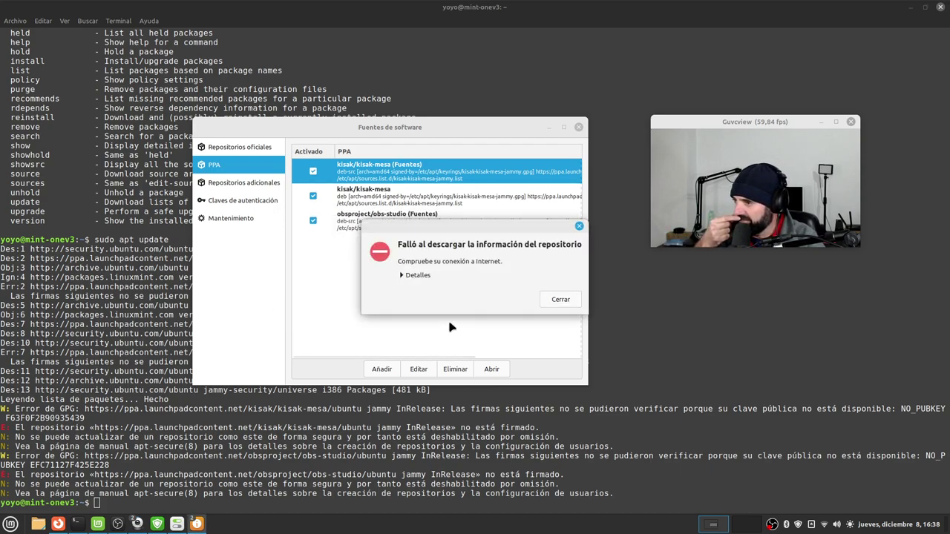
left_click(559, 300)
- Remove the kisak/kisak-mesa (Fuentes) and obsproject/obs-studio (Fuentes) entries, updating the APT cache after each removal
left_click(444, 372)
left_click(437, 288)
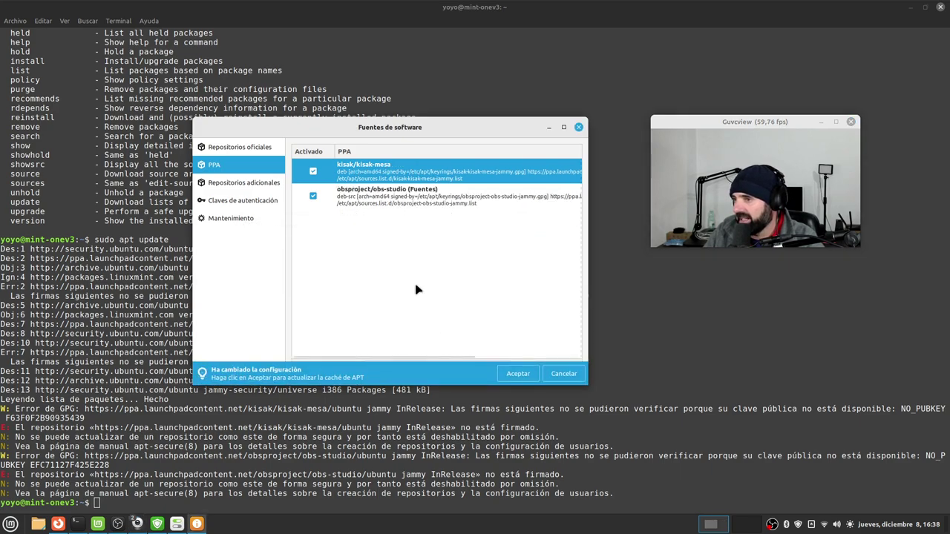
left_click(382, 194)
left_click(518, 374)
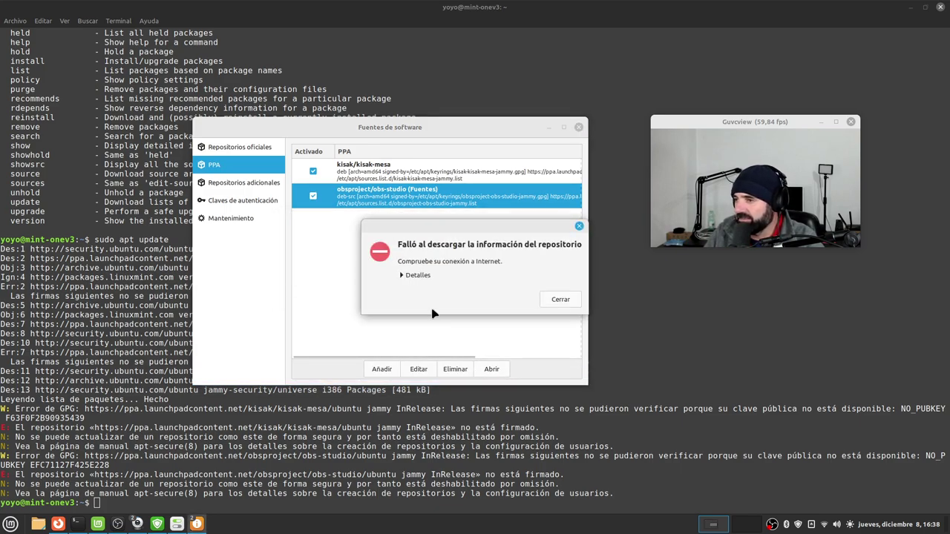
left_click(561, 299)
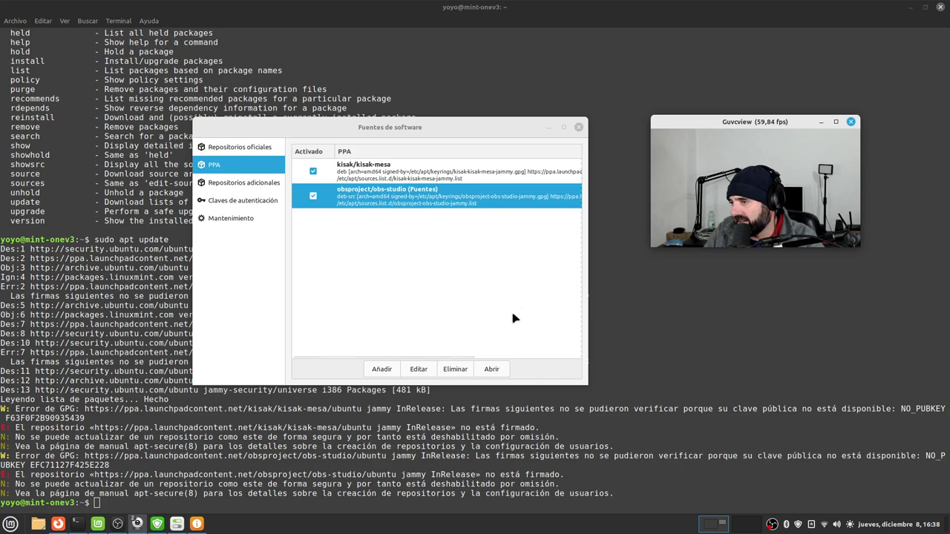
left_click(455, 369)
left_click(464, 283)
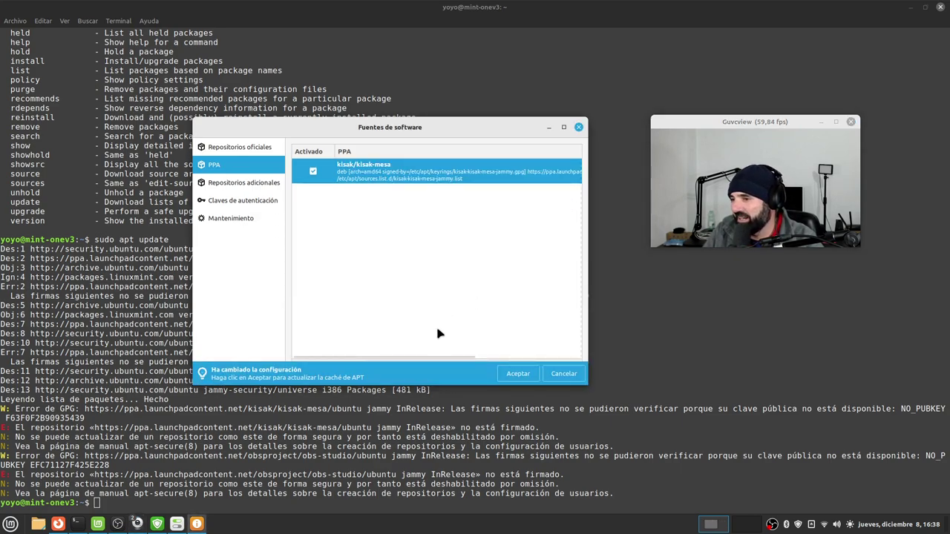
left_click(518, 374)
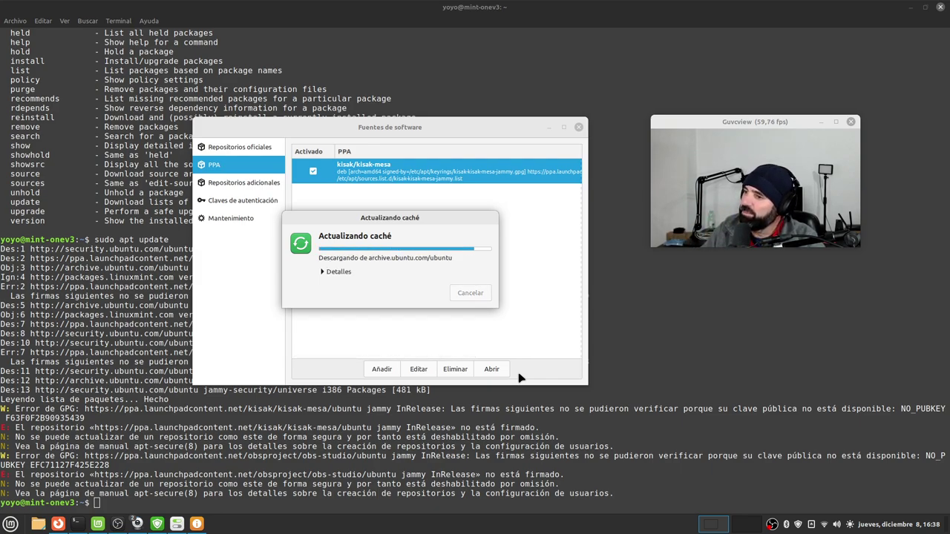
left_click(560, 299)
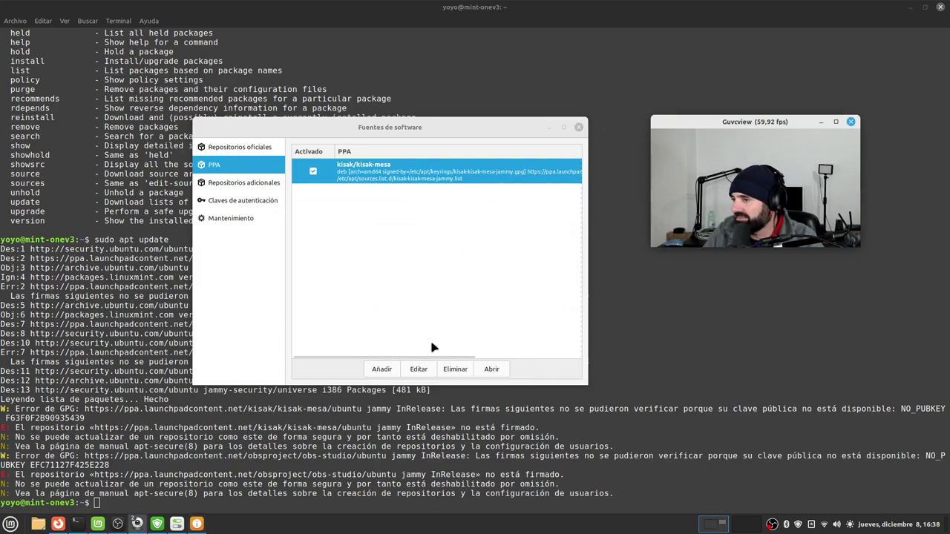
- Remove the kisak/kisak-mesa PPA with an APT cache update, and show the additional repositories
left_click(455, 369)
left_click(468, 289)
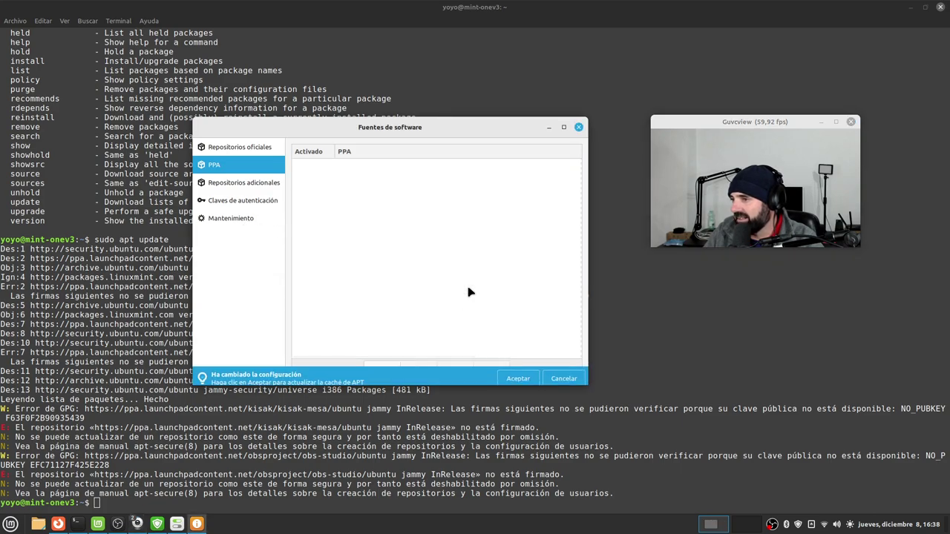
left_click(518, 374)
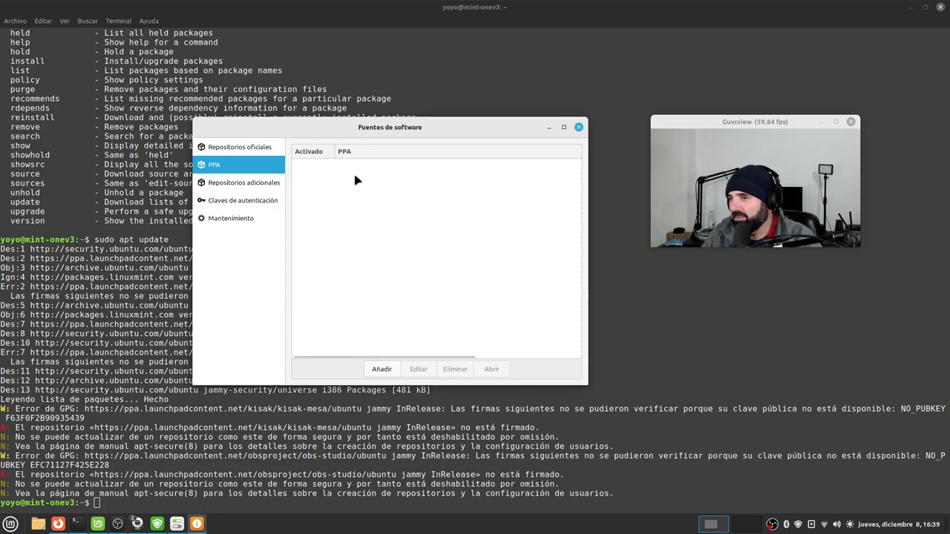
left_click(251, 187)
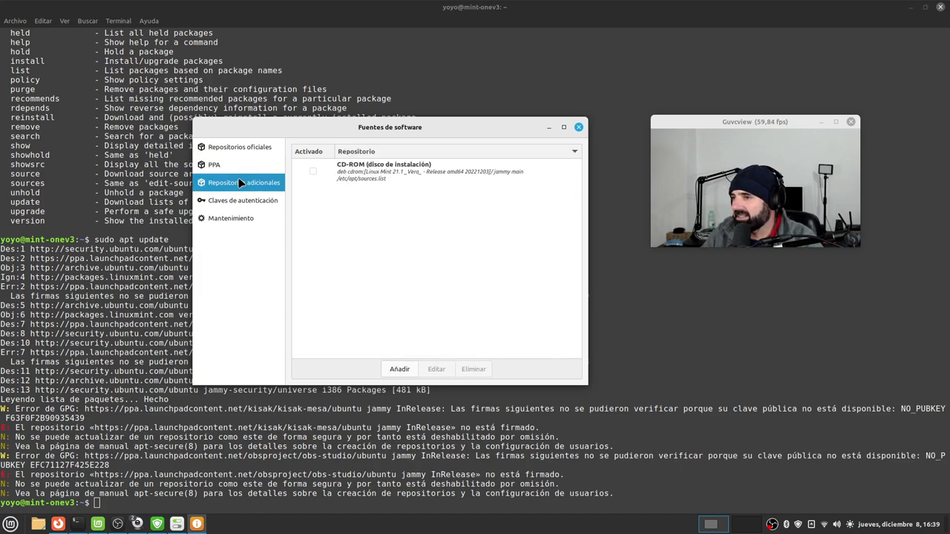
- Check the authentication keys and the maintenance options, and return to the PPA list
left_click(254, 202)
left_click(243, 219)
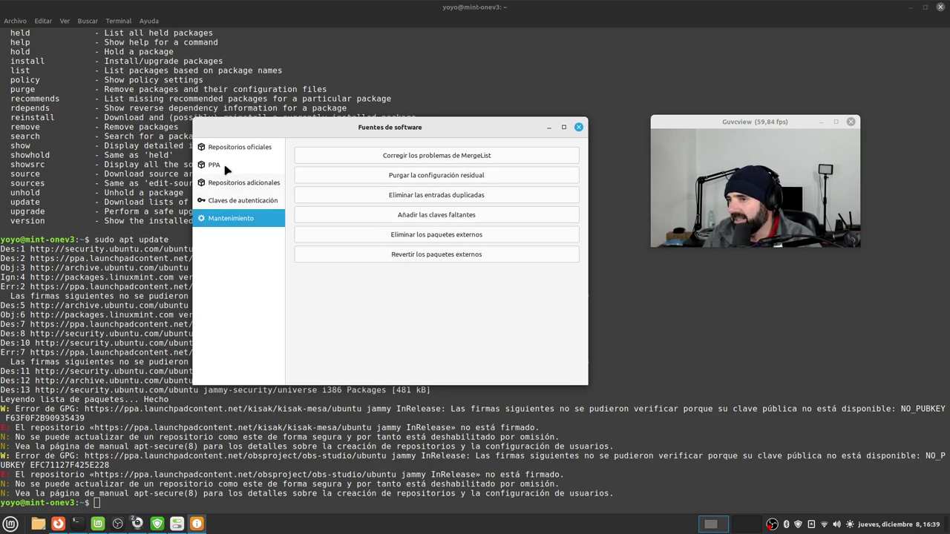
left_click(262, 165)
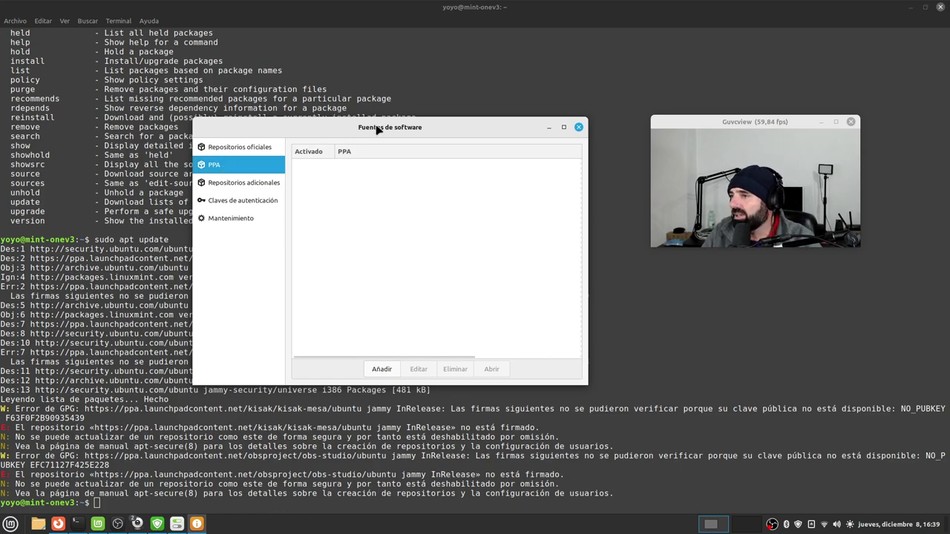
- Switch to Firefox to view the PPA key section of the Linux Mint 21.1 new features page, and minimize the browser
left_click(58, 525)
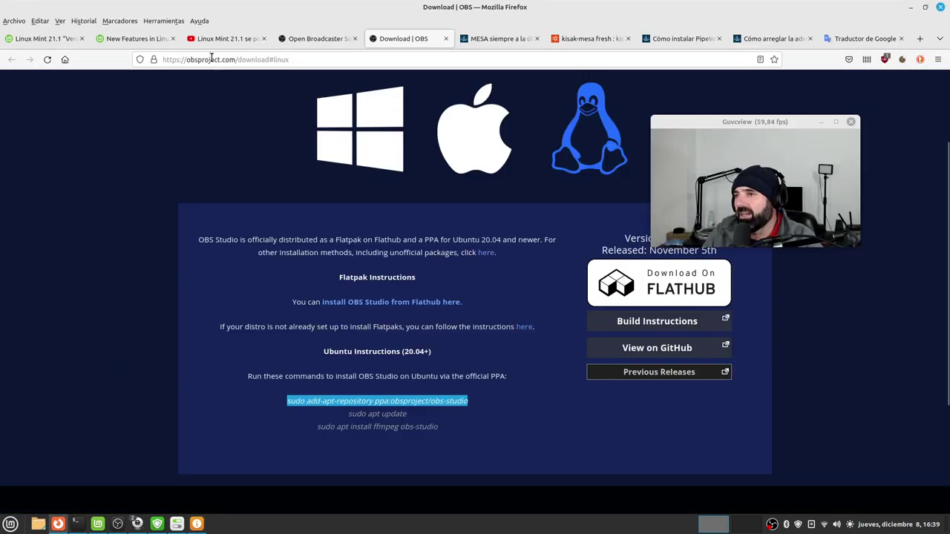
left_click(138, 38)
scroll(67, 288, "up", 3)
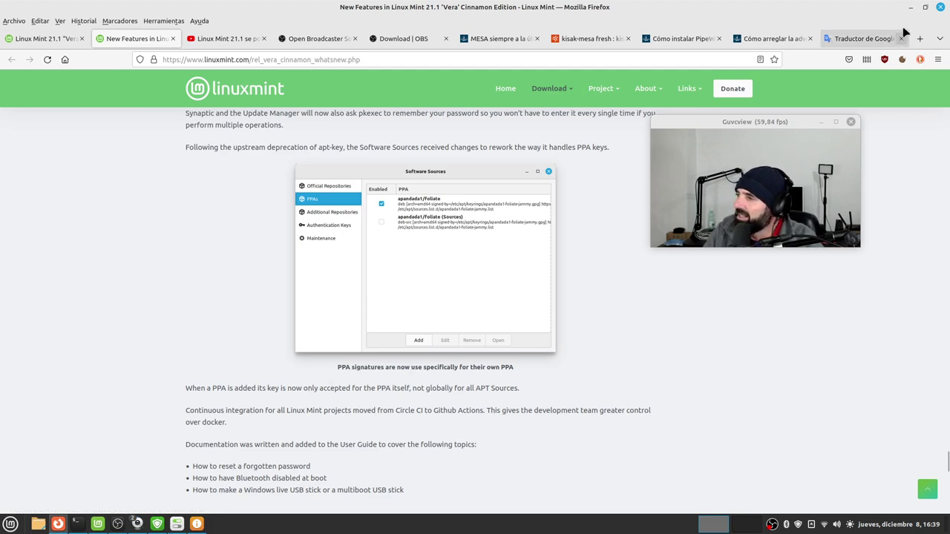
left_click(911, 7)
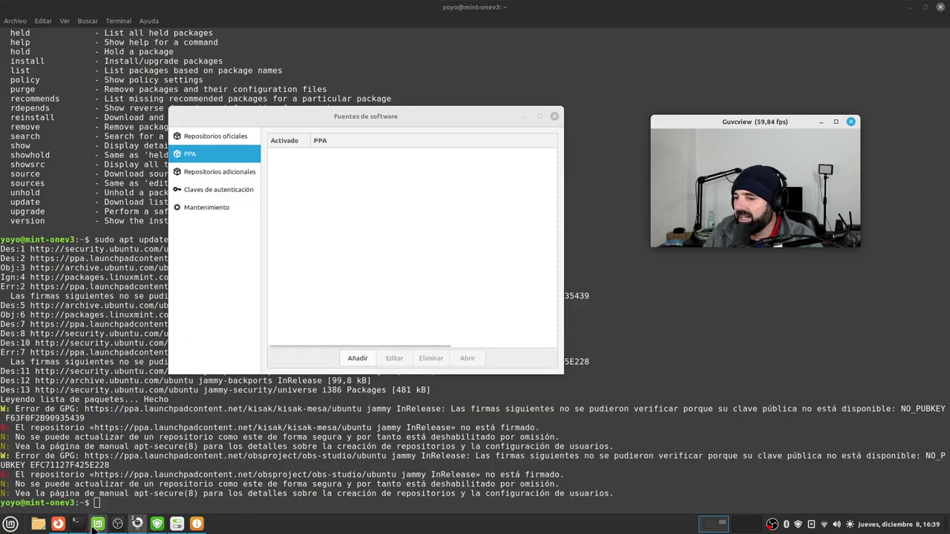
- Copy ppa:obsproject/obs-studio from the Ubuntu instructions on the OBS download page in Firefox, and return to Software Sources
left_click(58, 523)
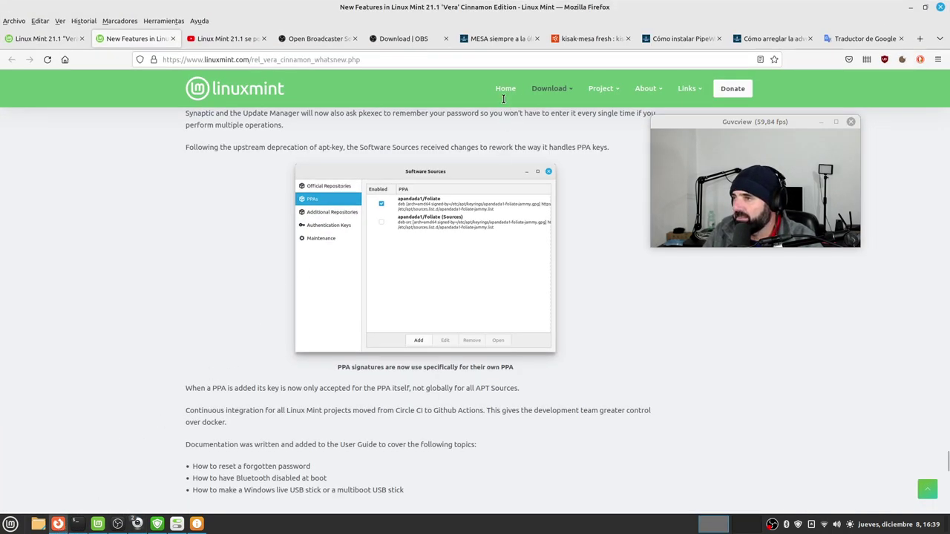
left_click(319, 39)
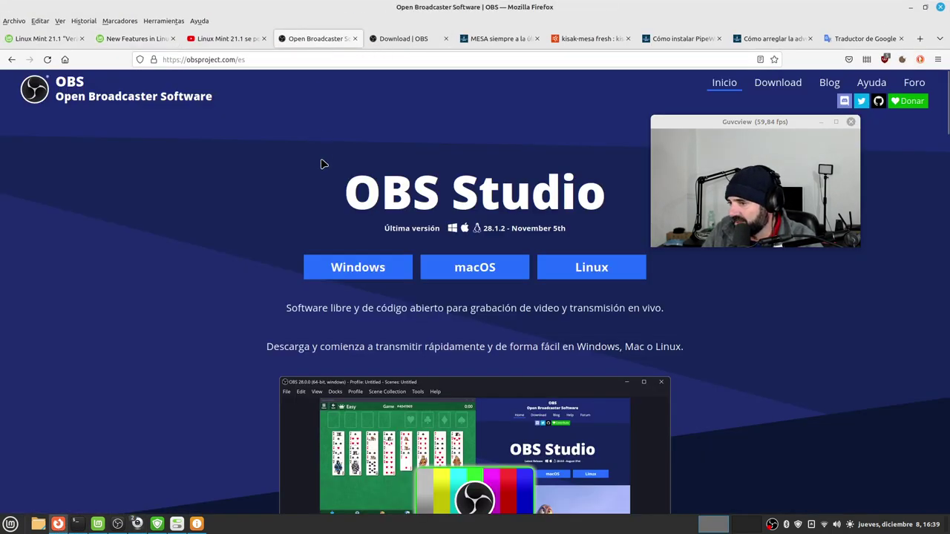
left_click(403, 38)
scroll(334, 324, "down", 3)
left_click(455, 322)
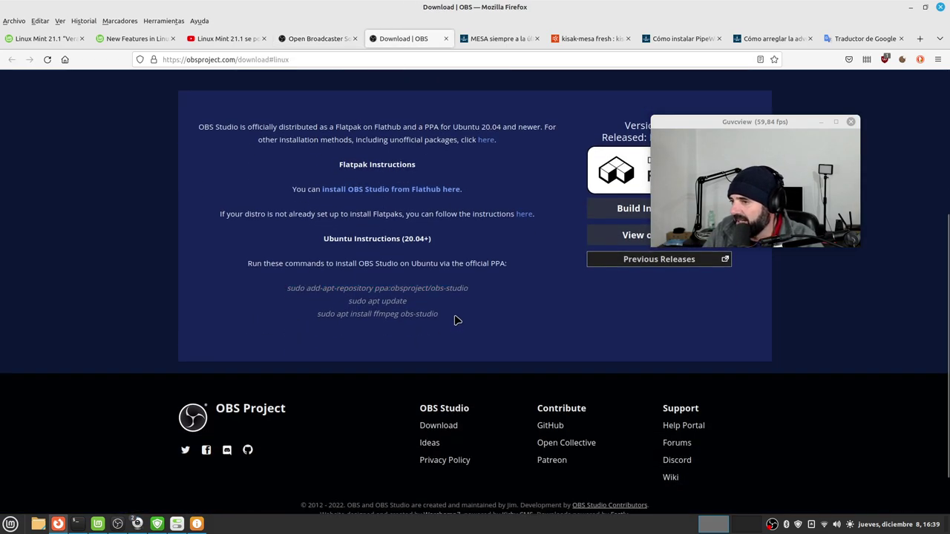
left_click_drag(377, 289, 466, 289)
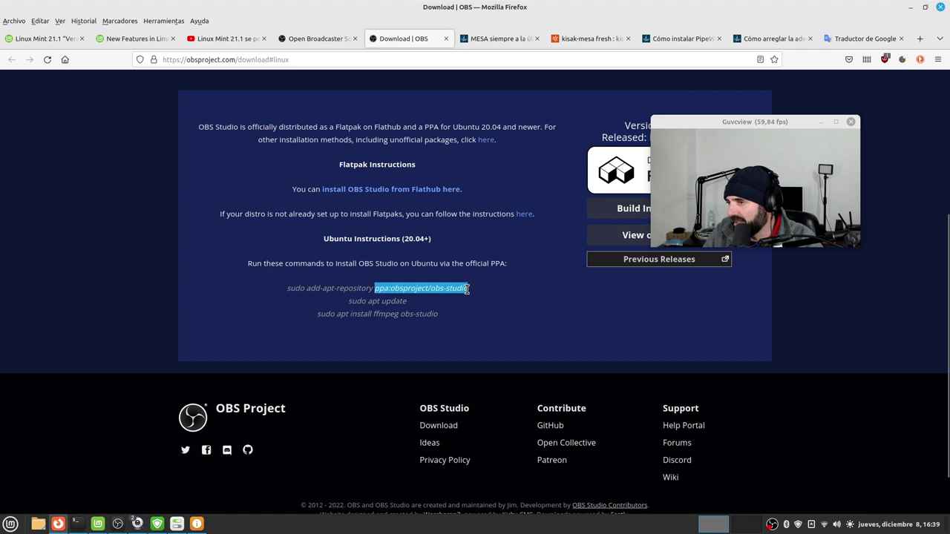
right_click(456, 293)
left_click(477, 299)
left_click(910, 8)
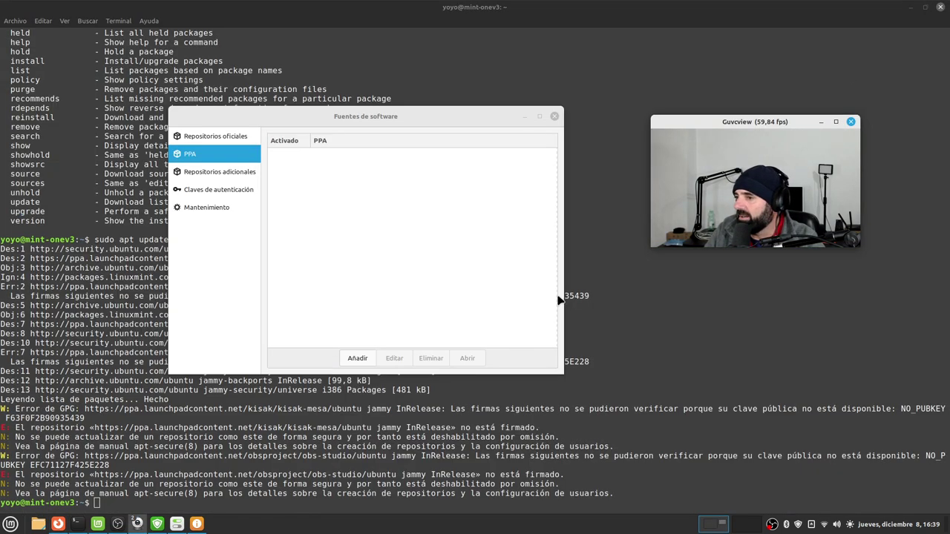
- Add the PPA ppa:obsproject/obs-studio and update the APT cache
left_click(343, 359)
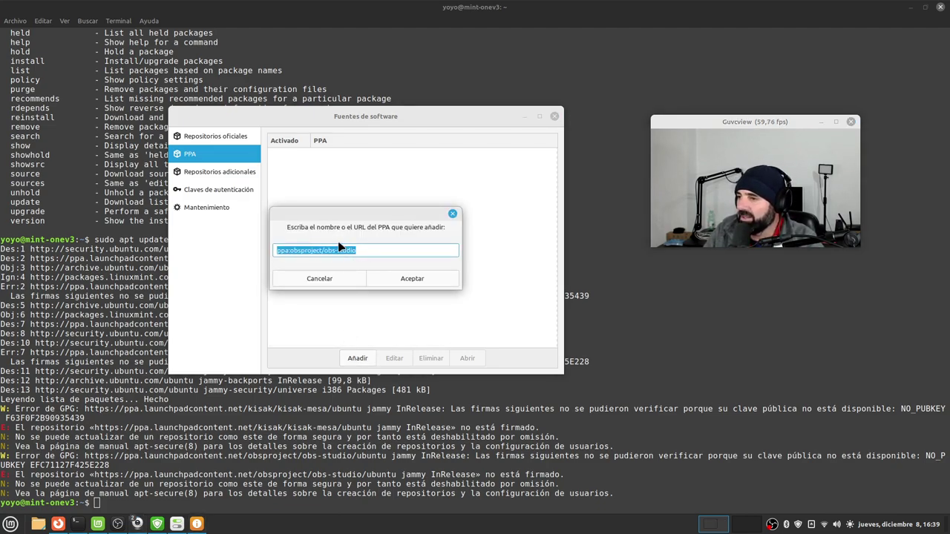
left_click(383, 253)
left_click(401, 282)
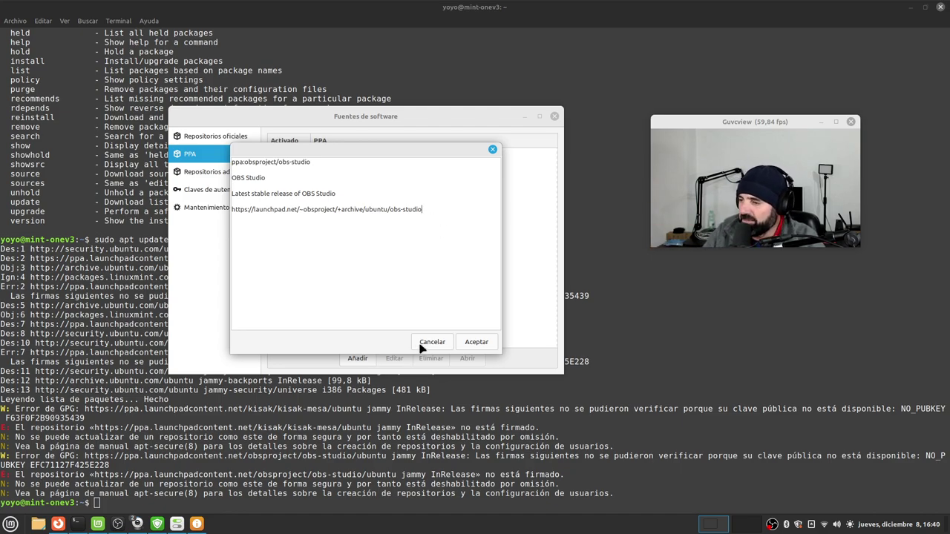
left_click(486, 347)
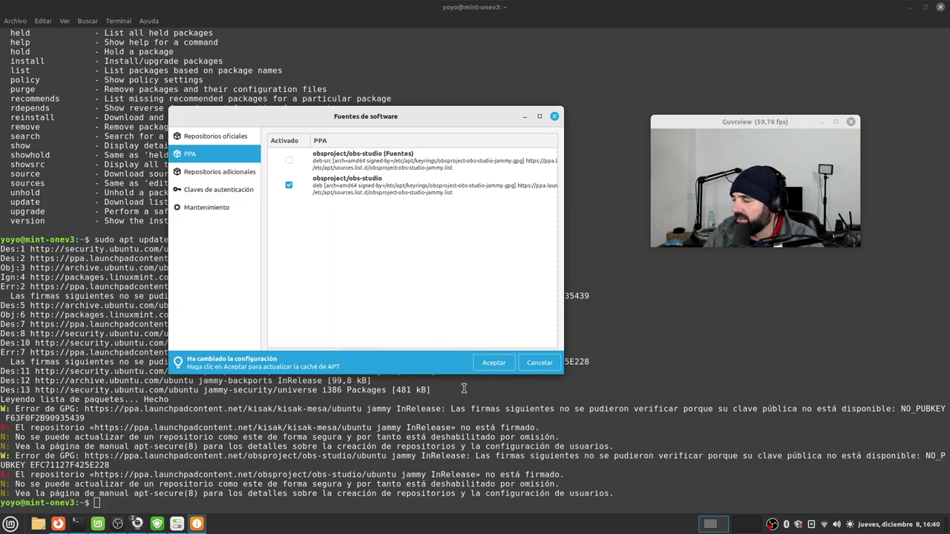
left_click(493, 365)
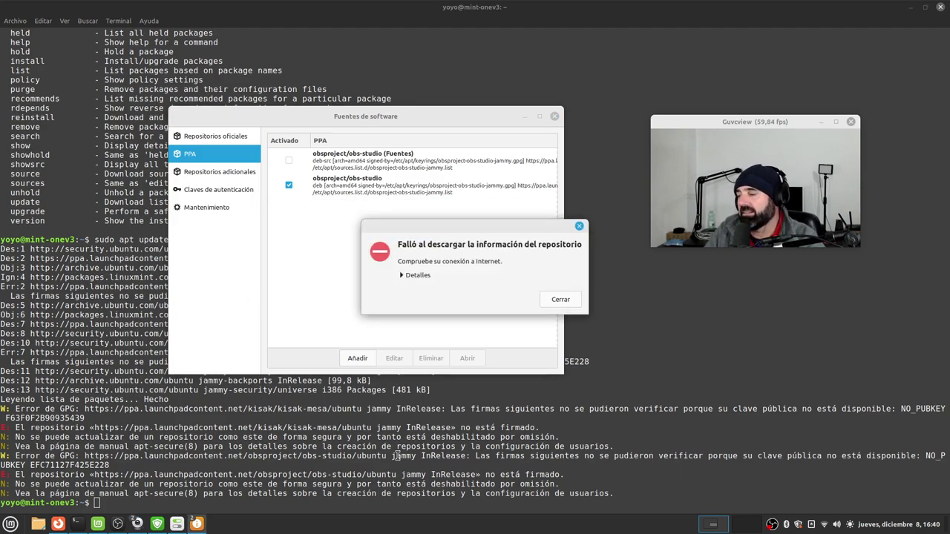
- Expand the details of the repository download error, enlarge the dialog to read them, and close it
left_click_drag(481, 233, 342, 214)
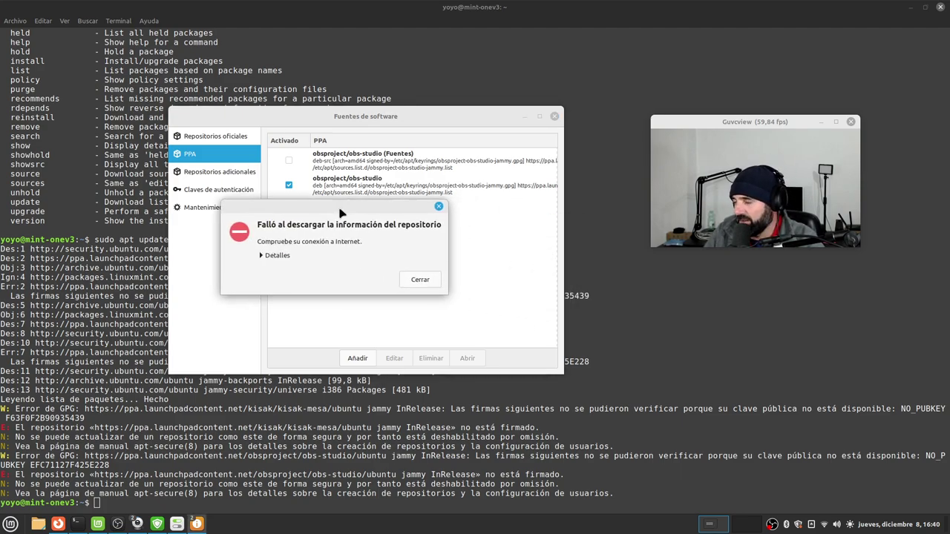
left_click(262, 256)
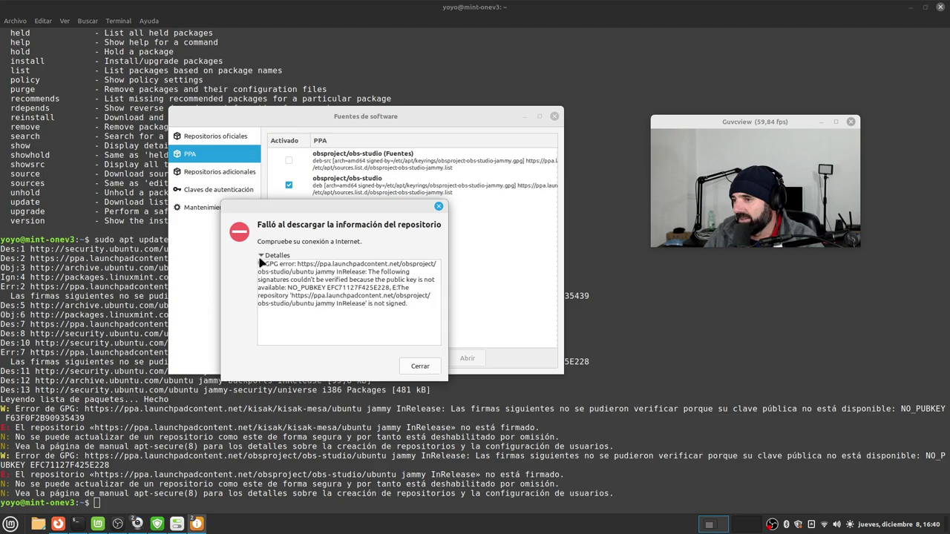
left_click_drag(448, 381, 633, 461)
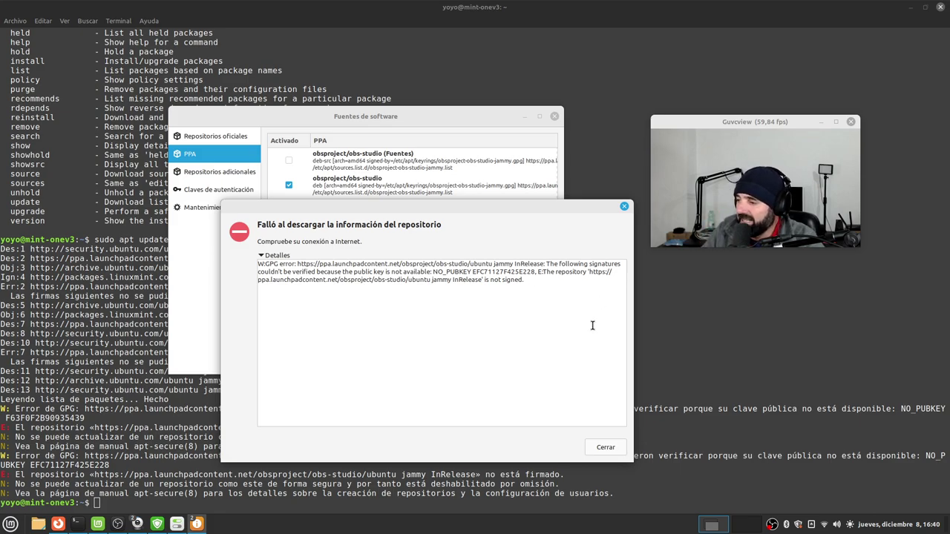
left_click(606, 447)
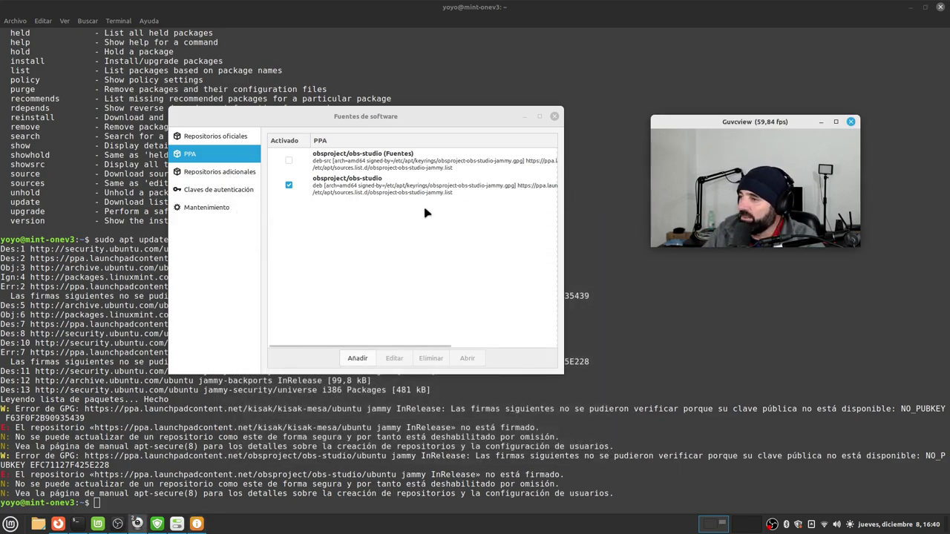
- Remove the obsproject/obs-studio PPA, keeping its Fuentes entry, and update the APT cache
left_click(333, 190)
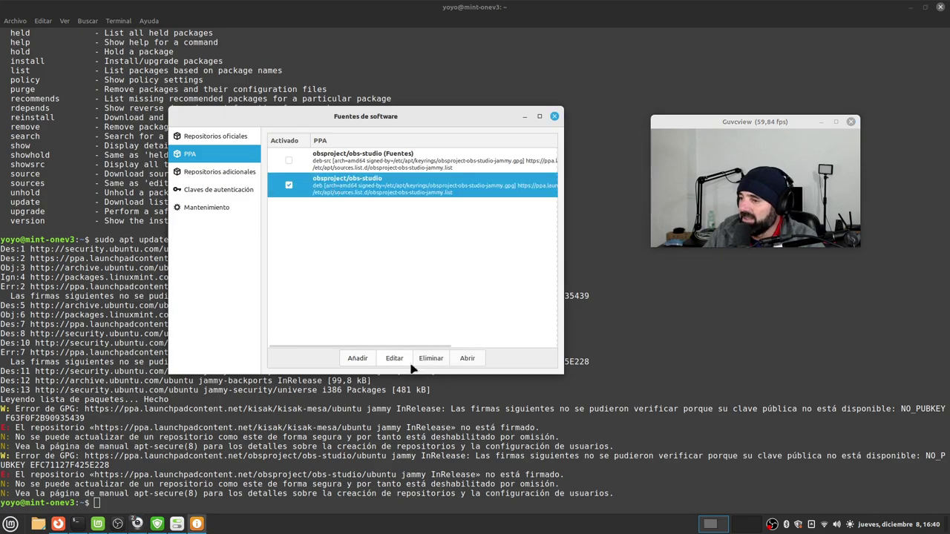
left_click(433, 360)
left_click(416, 275)
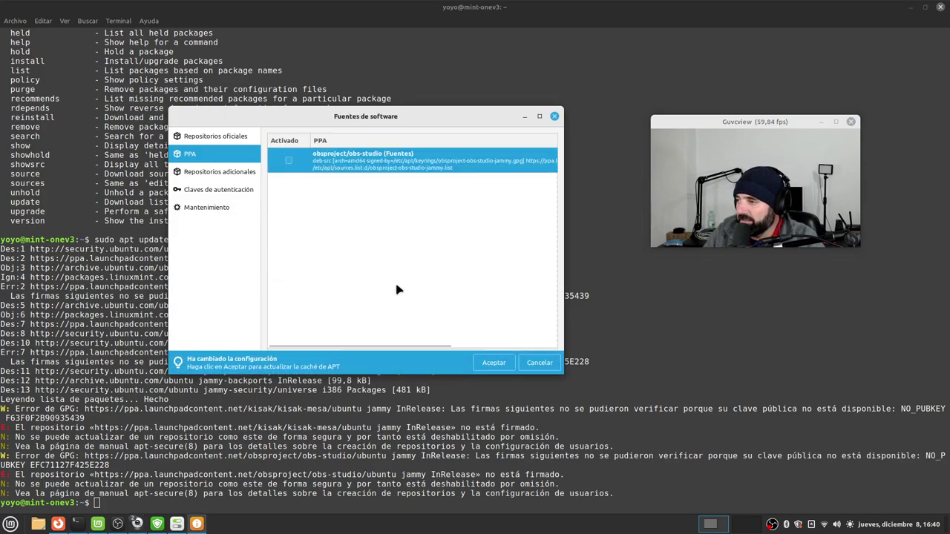
left_click(489, 370)
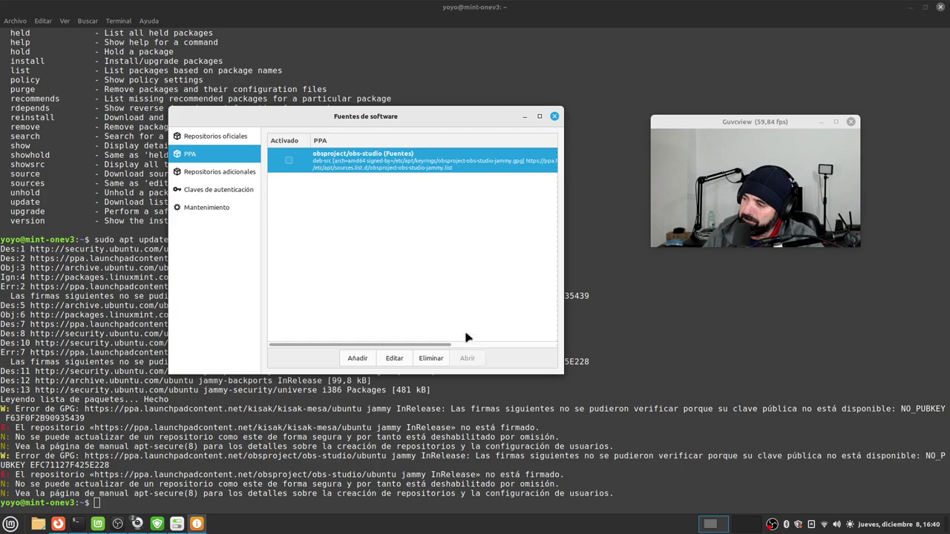
- Enable the obsproject/obs-studio (Fuentes) entry, update the APT cache and dismiss the resulting dialog
left_click(289, 159)
left_click(486, 363)
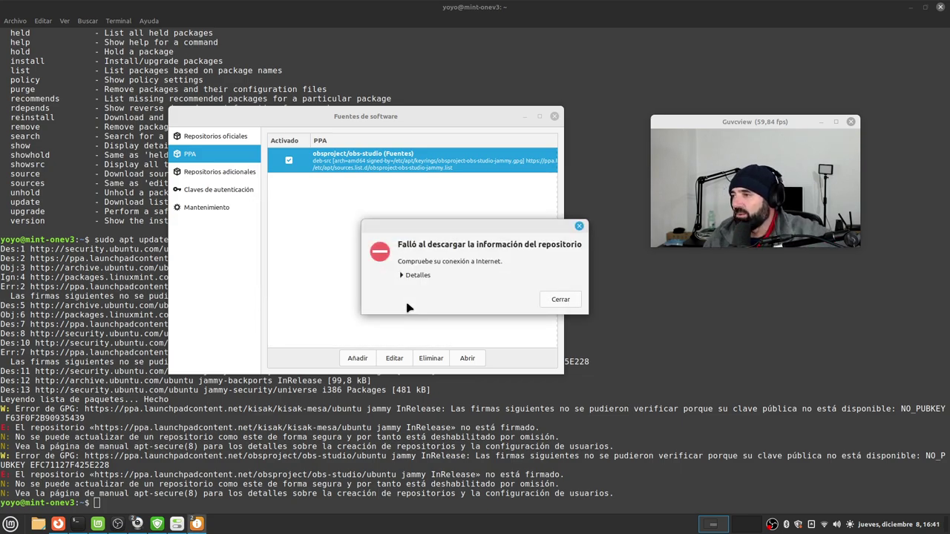
left_click(562, 299)
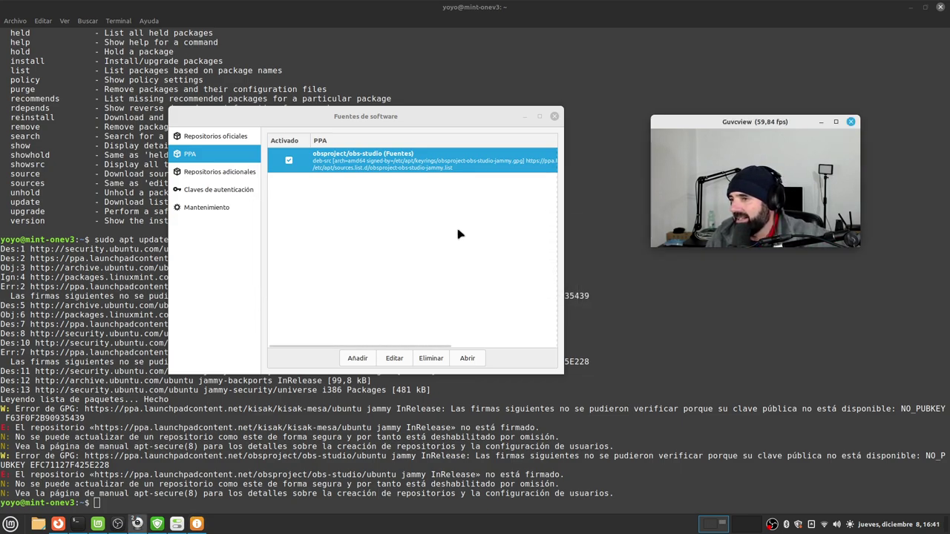
- Remove the obsproject/obs-studio (Fuentes) entry with an APT cache update, and close Software Sources
left_click(429, 359)
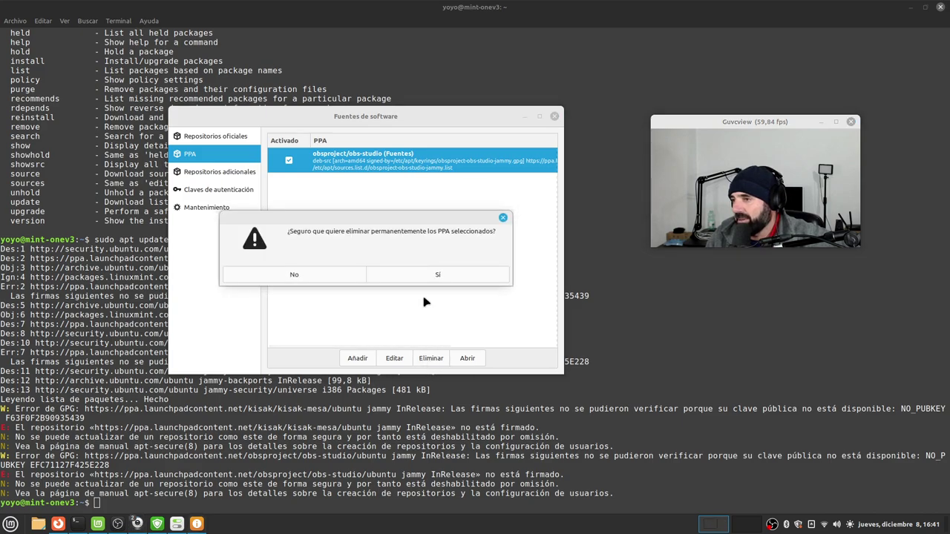
left_click(436, 277)
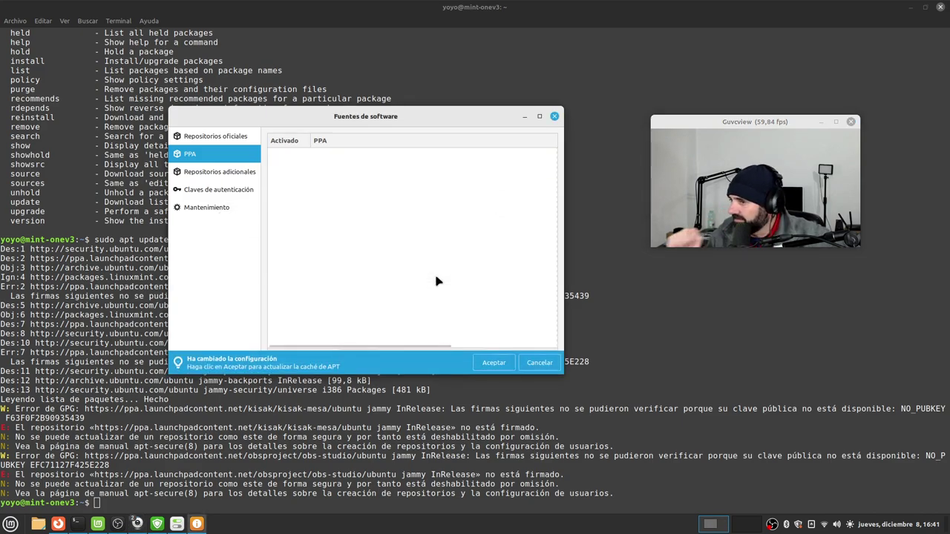
left_click(489, 359)
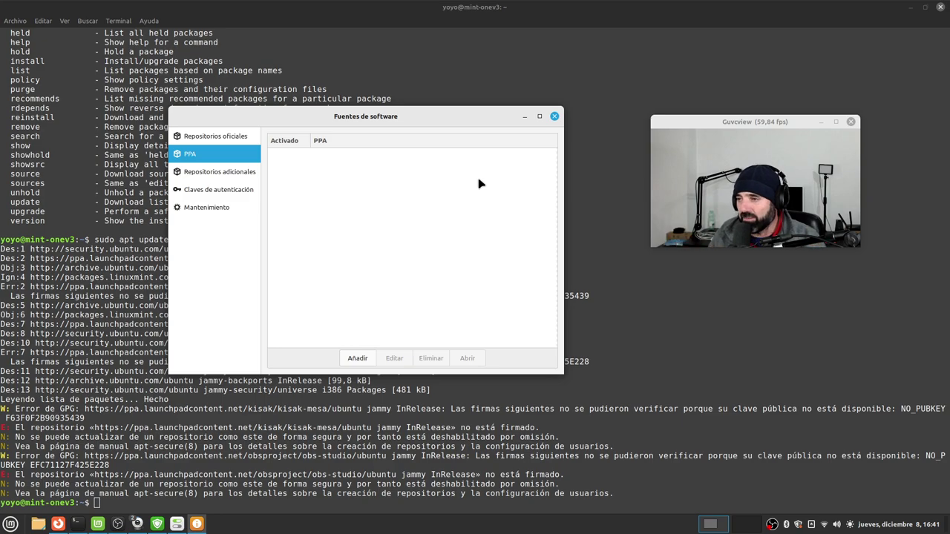
left_click(554, 116)
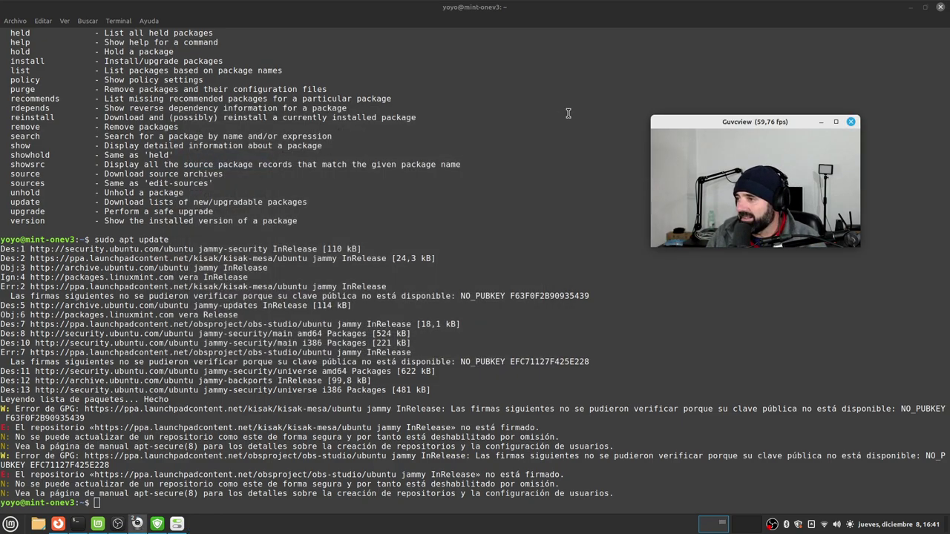
- Clear the desktop by minimizing the terminal and Firefox, and move the Guvcview window higher up
left_click(924, 9)
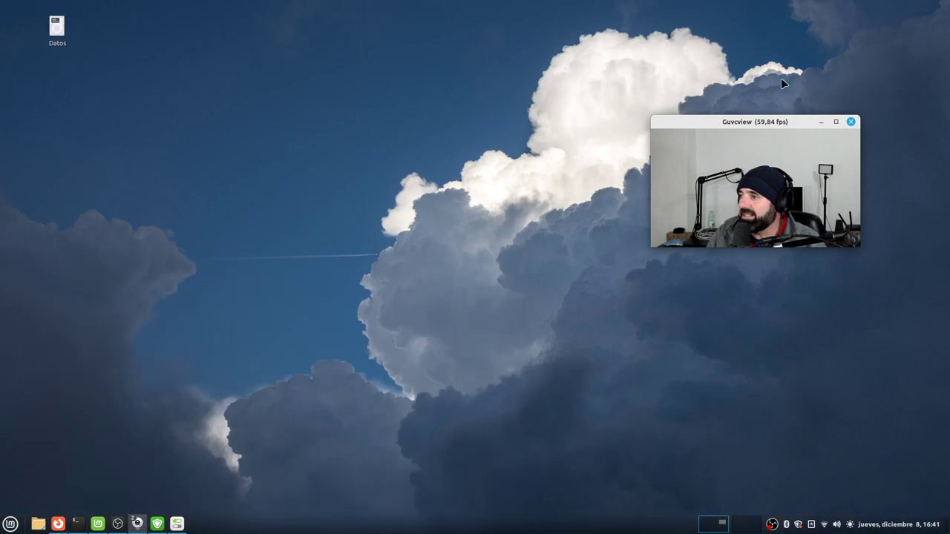
left_click_drag(749, 126, 773, 49)
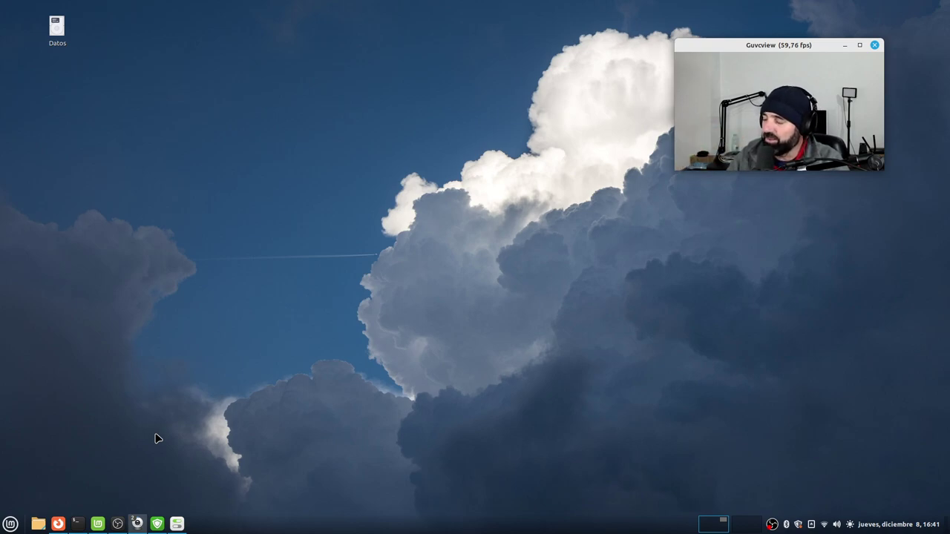
left_click(58, 524)
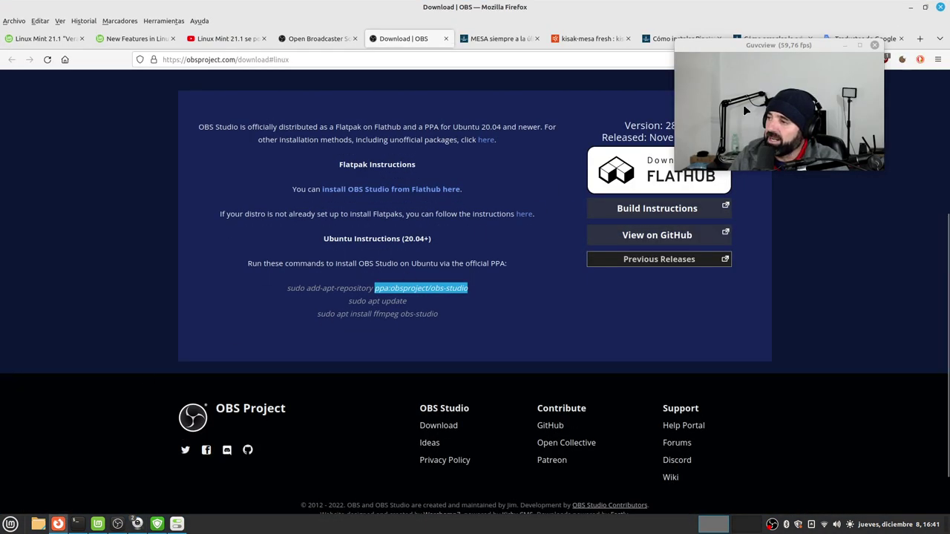
left_click(912, 7)
- Open the personal folder in the file manager and widen its window
left_click(39, 524)
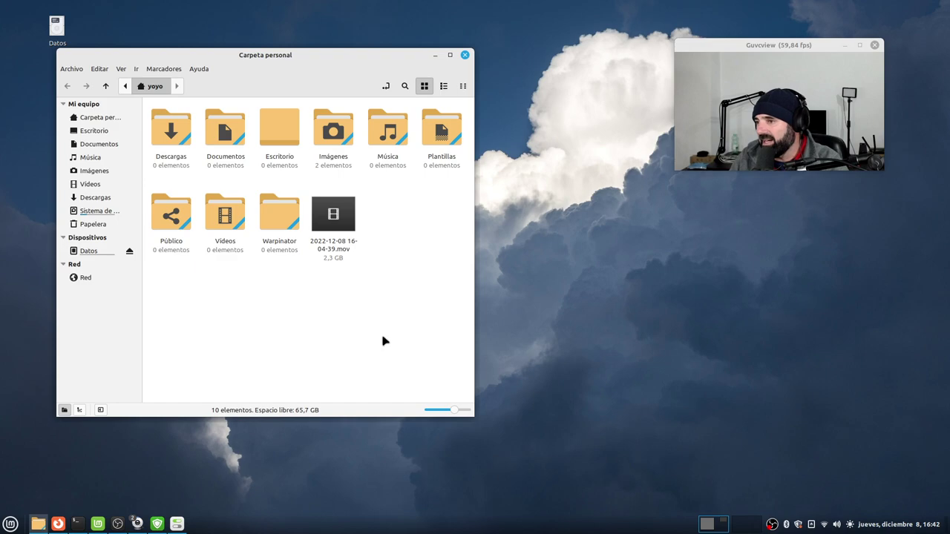
left_click_drag(466, 415, 560, 414)
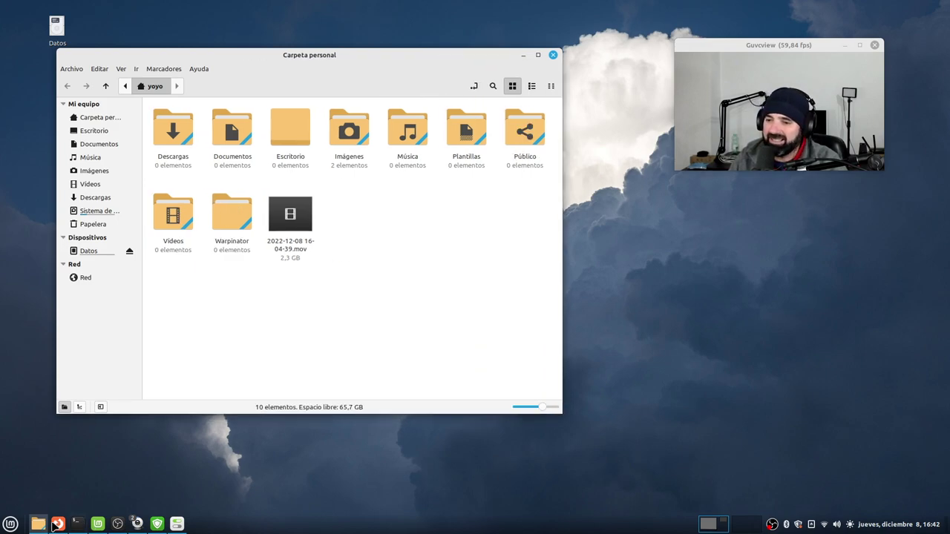
- Open the Software Manager to view its start page, and close it
left_click(11, 524)
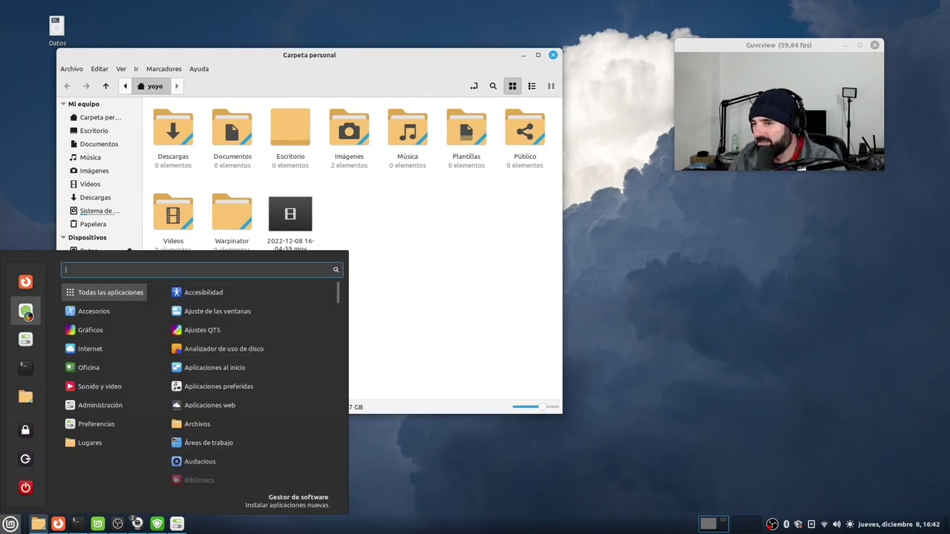
left_click(26, 313)
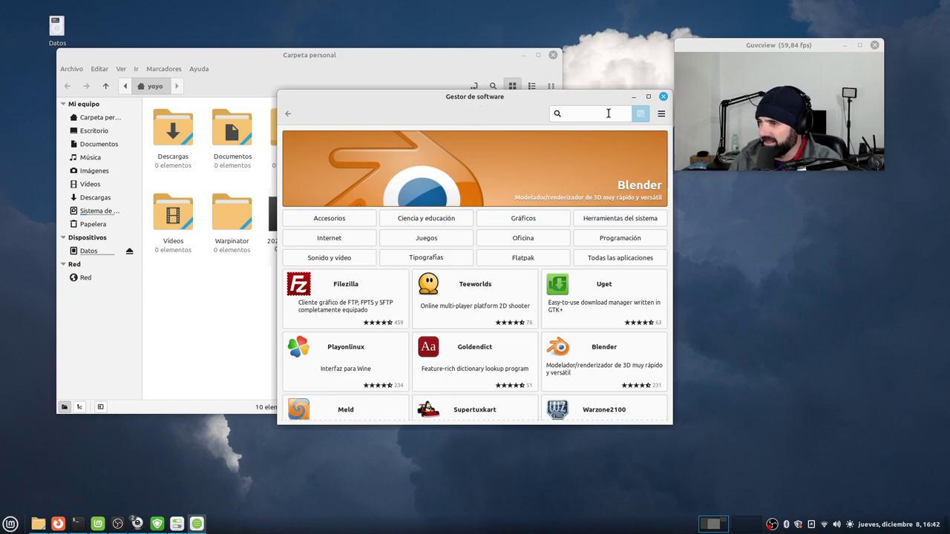
left_click(663, 97)
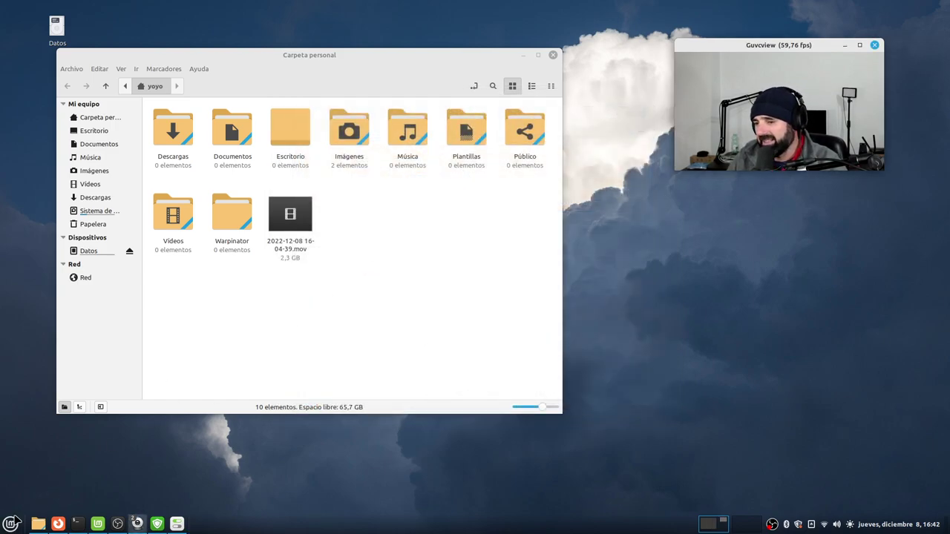
- Open the Synaptic package manager by authenticating with the account password, and search its packages for pipewire
left_click(10, 524)
mouse_move(97, 405)
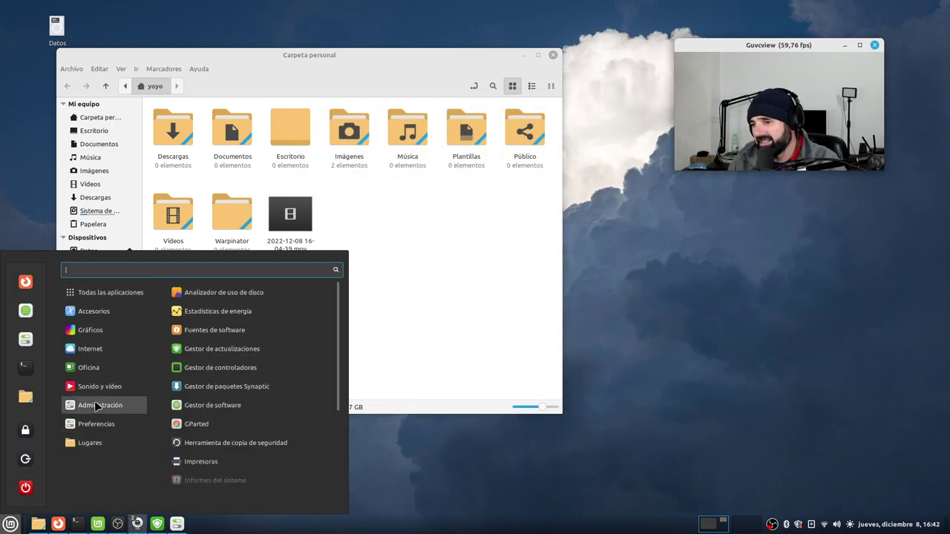
left_click(250, 386)
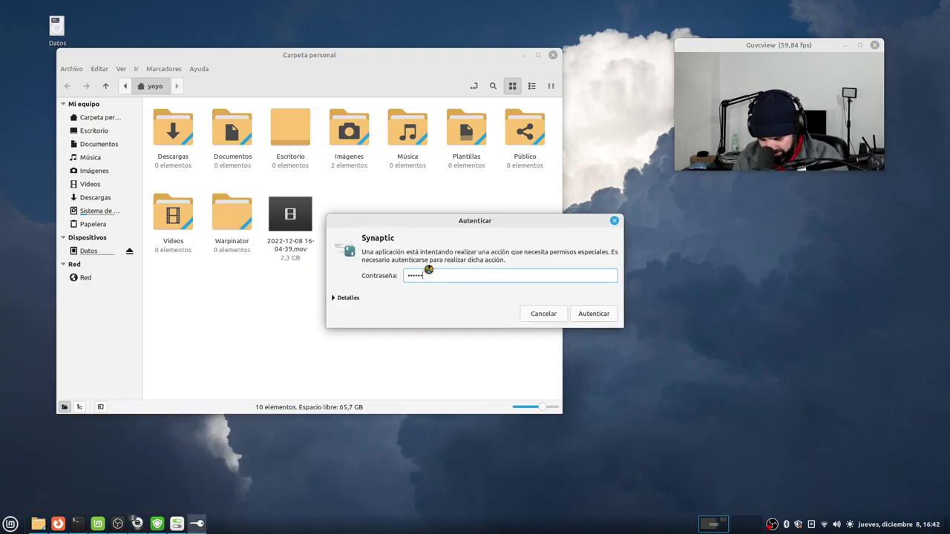
key("Return")
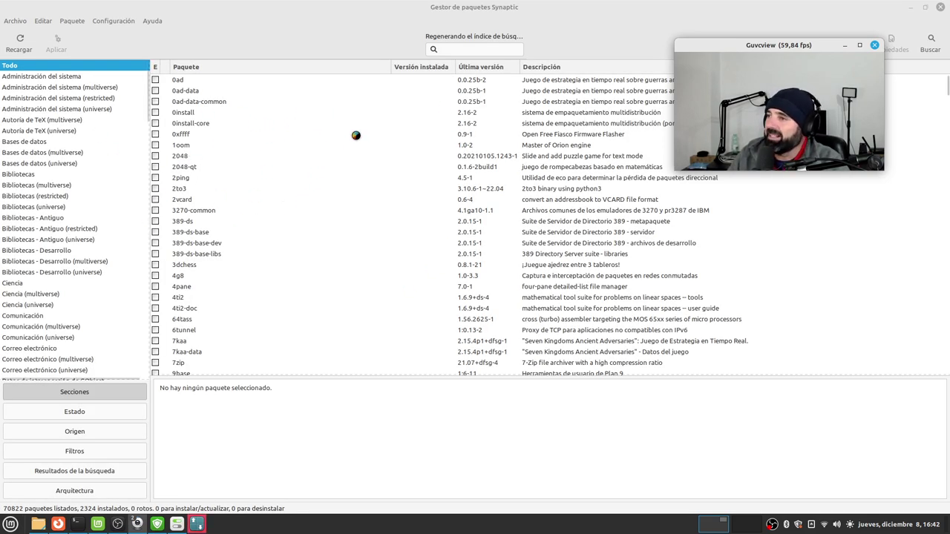
left_click(457, 50)
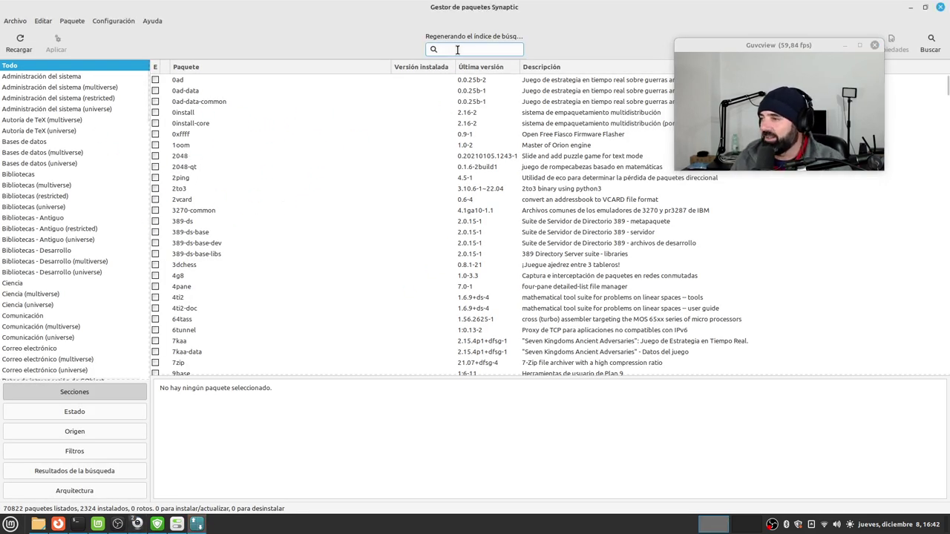
type("pipewire")
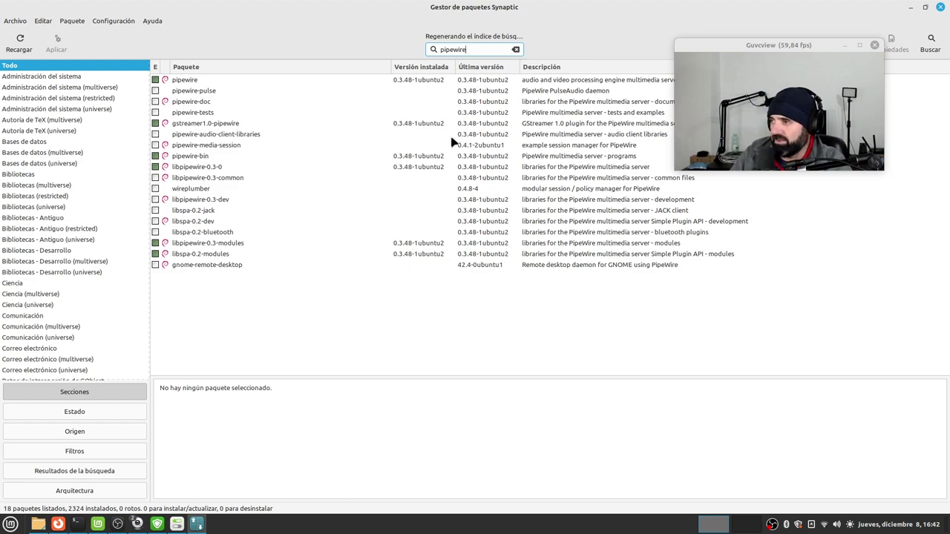
- Replace the package search with mesa and examine the installed and latest versions of the listed packages
left_click_drag(478, 49, 378, 48)
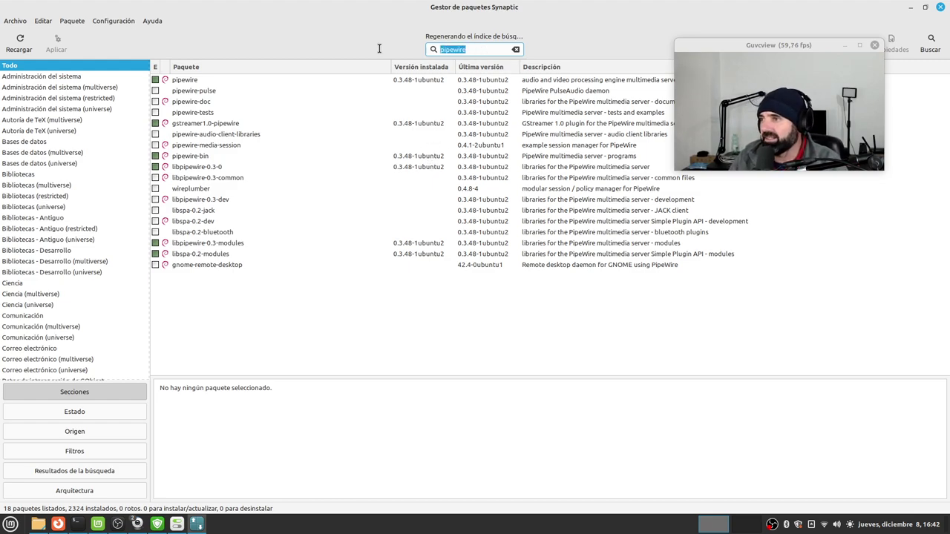
key("BackSpace")
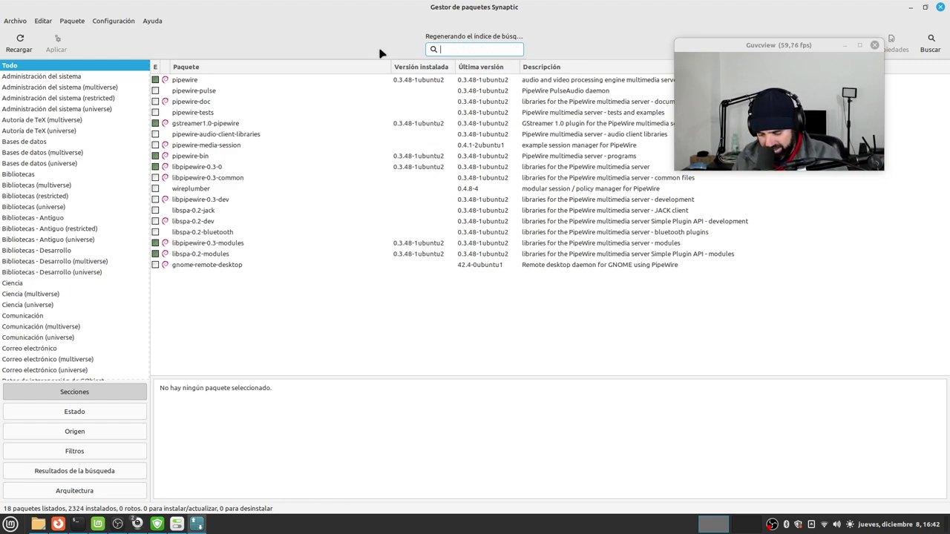
type("mesda")
key("BackSpace")
key("BackSpace")
key("BackSpace")
type("sa")
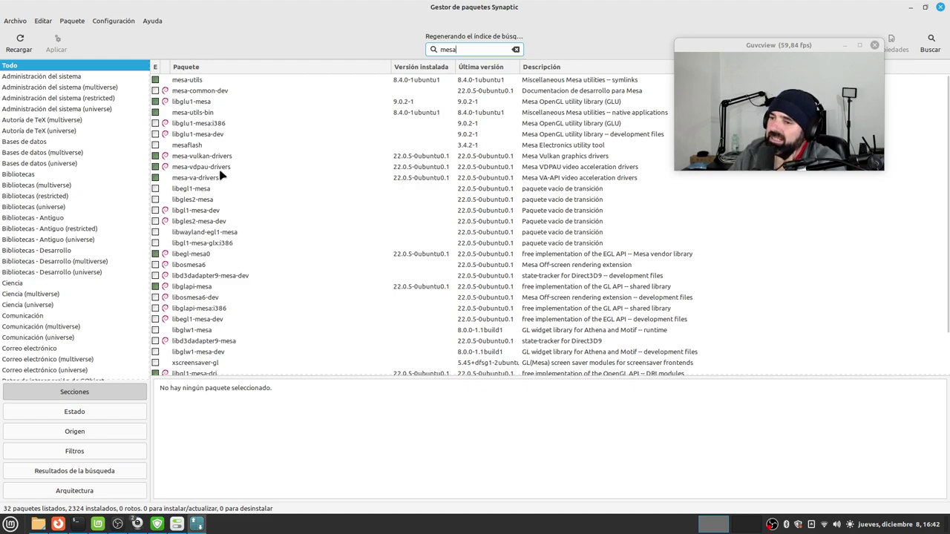
scroll(221, 177, "down", 2)
scroll(277, 214, "up", 2)
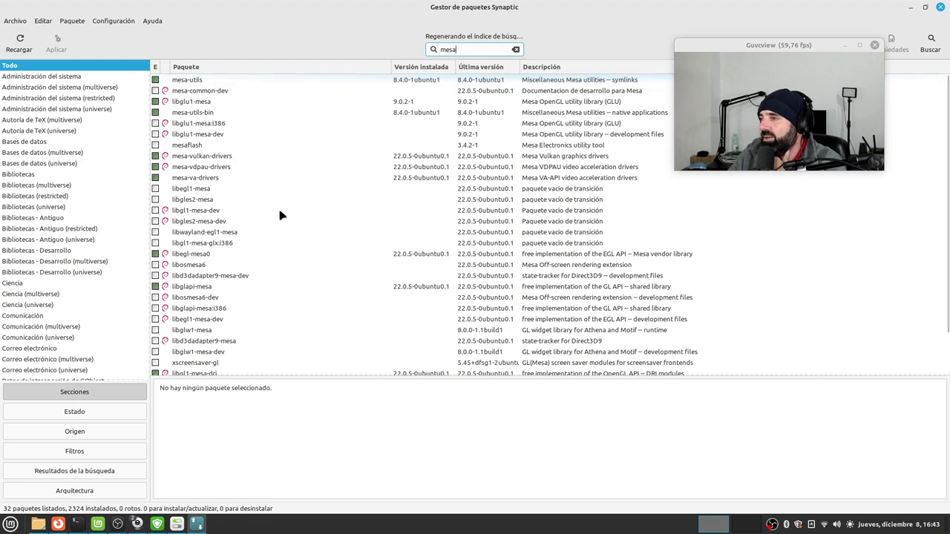
- Move the Guvcview window lower and close Synaptic
left_click_drag(789, 50, 794, 119)
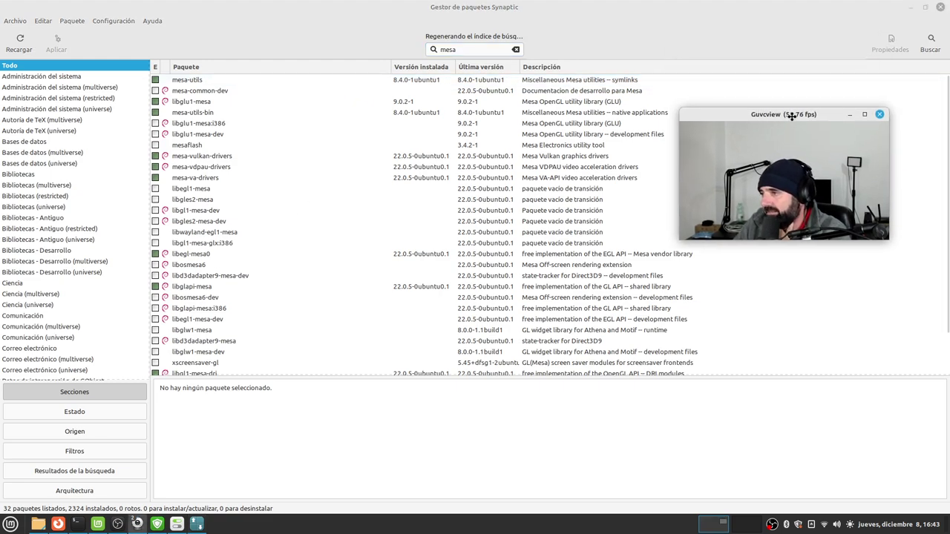
left_click(940, 8)
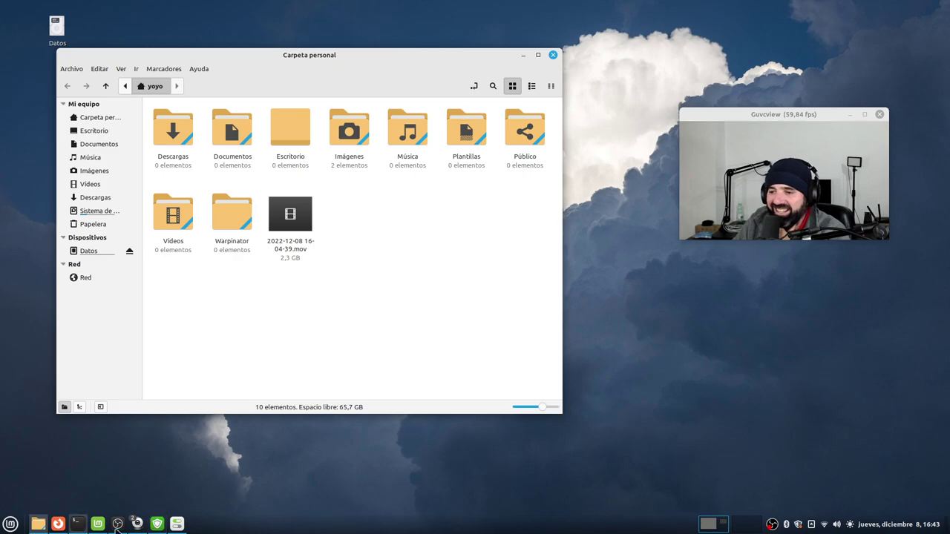
- Bring up System Settings, restore its window from maximized size, and open the Themes (Temas) settings
left_click(176, 525)
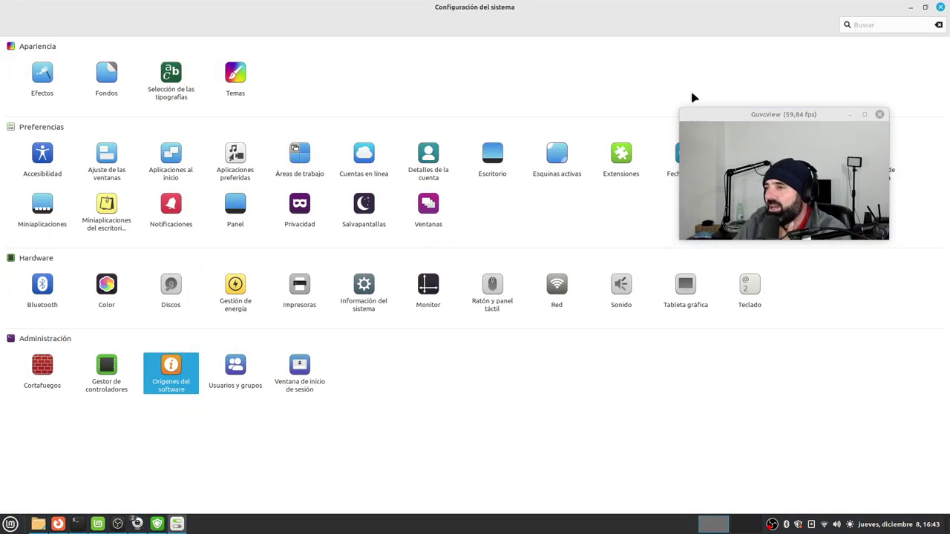
left_click(925, 7)
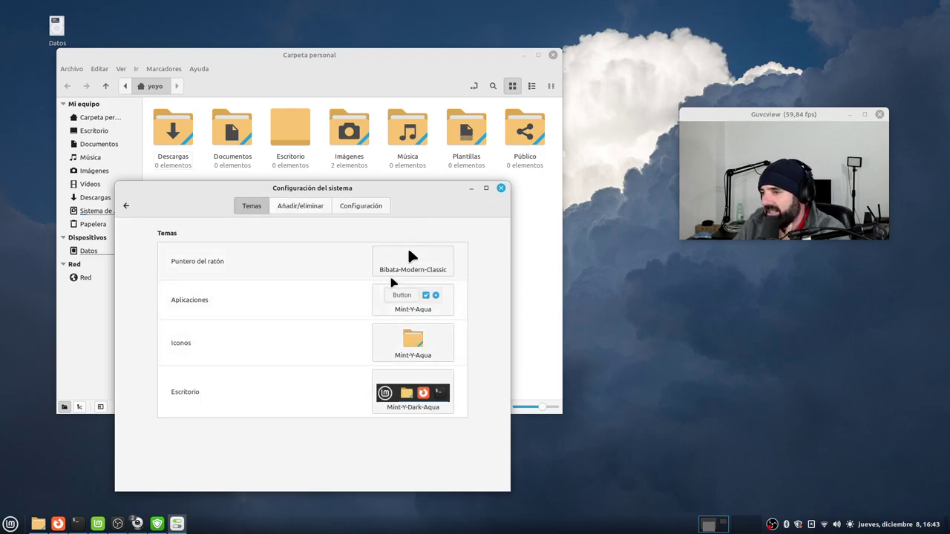
- Browse the available icon themes and set the icons to Yaru-blue
left_click(381, 340)
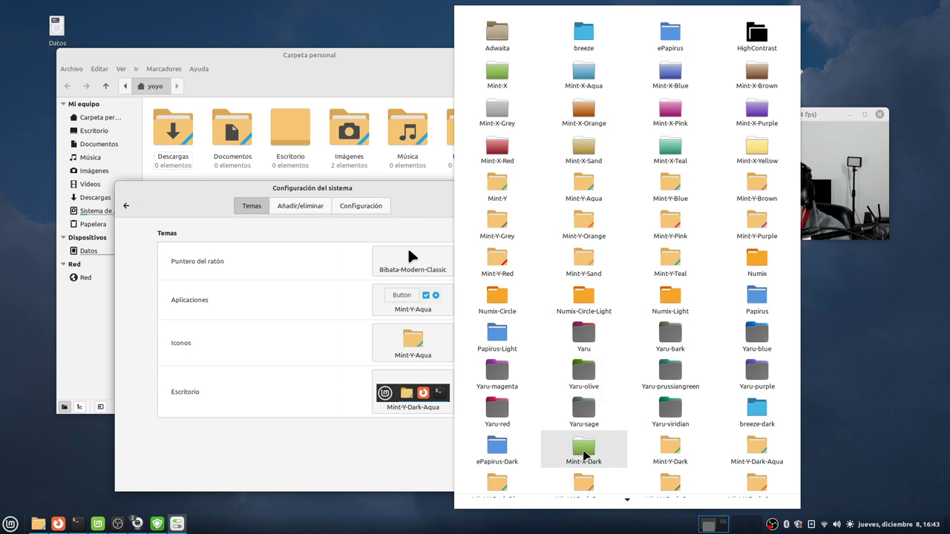
scroll(620, 341, "down", 2)
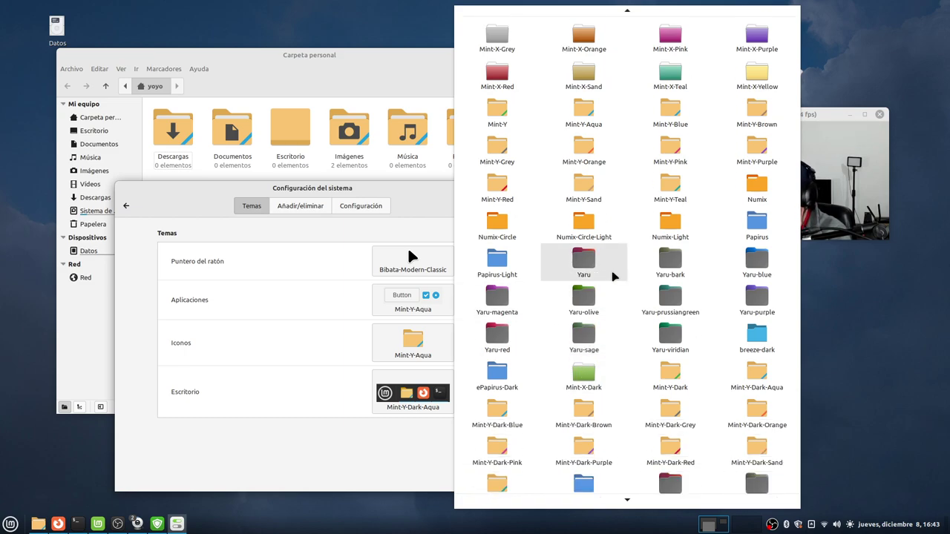
scroll(662, 345, "down", 2)
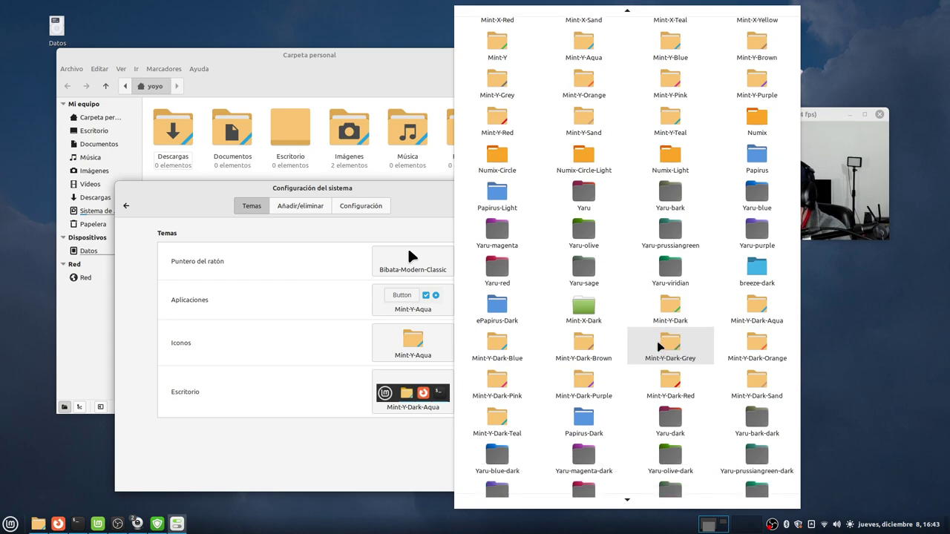
scroll(586, 431, "down", 1)
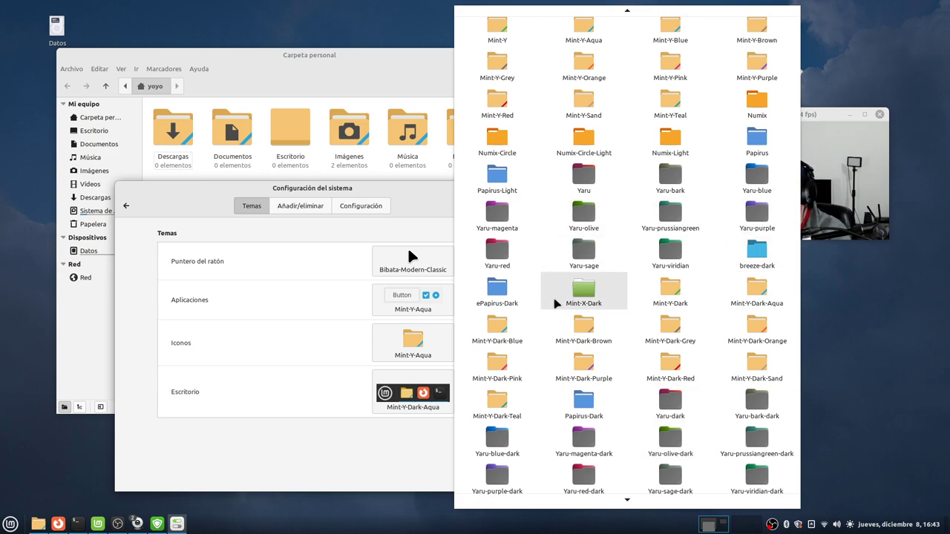
left_click(750, 182)
- Move the settings window aside to examine the Yaru-blue icons in the file manager, and bring it back over the folders
left_click_drag(411, 188, 592, 330)
left_click(439, 220)
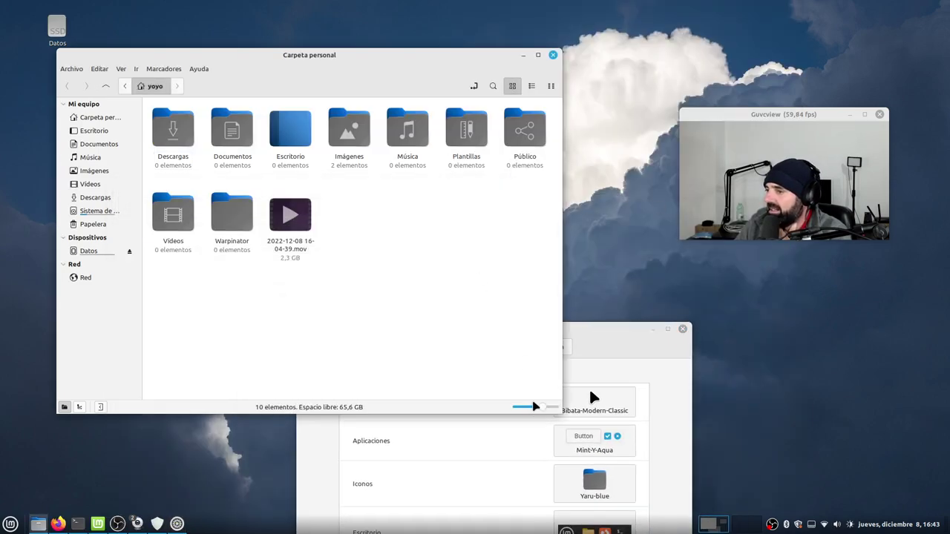
mouse_move(542, 414)
left_mouse_down()
mouse_move(530, 412)
mouse_move(542, 409)
left_mouse_up()
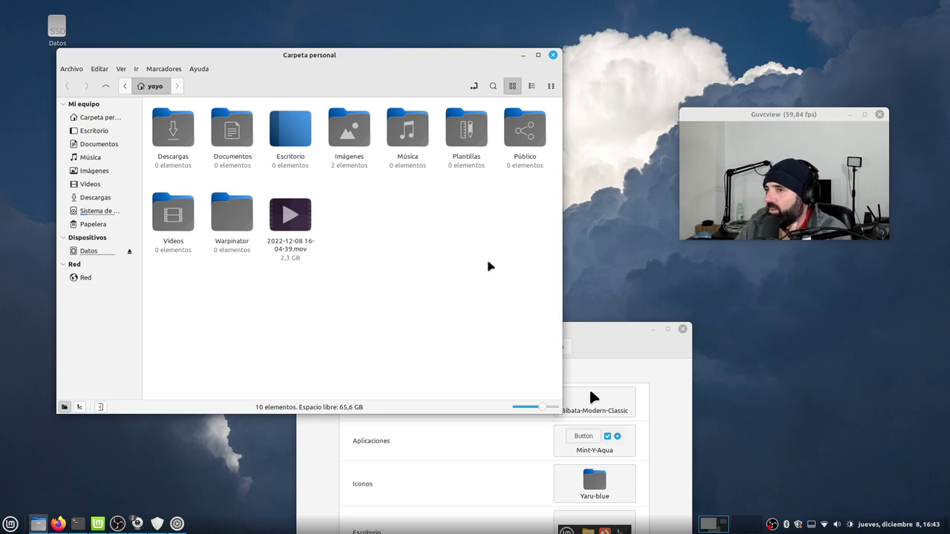
left_click_drag(609, 332, 480, 128)
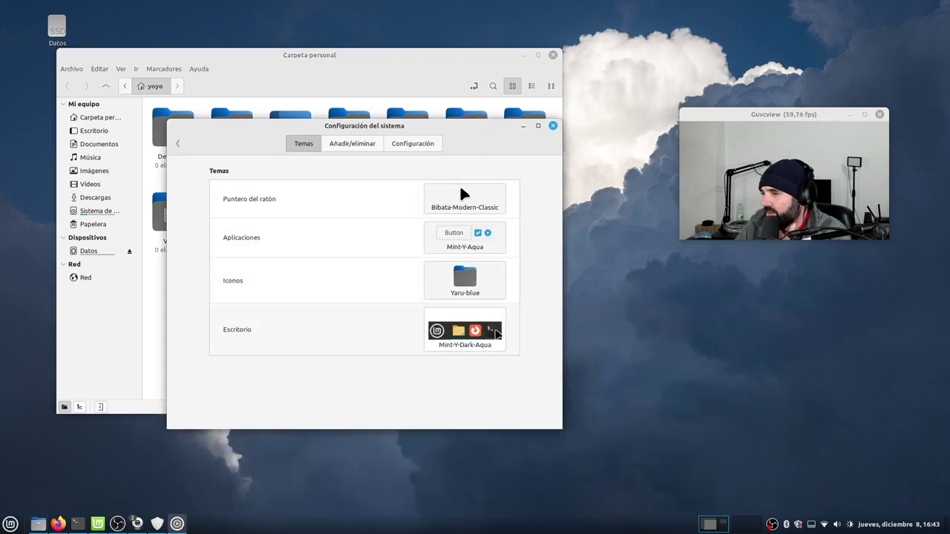
- Change the icon theme to Yaru-blue-dark and move the settings window lower to uncover the folders
left_click(470, 288)
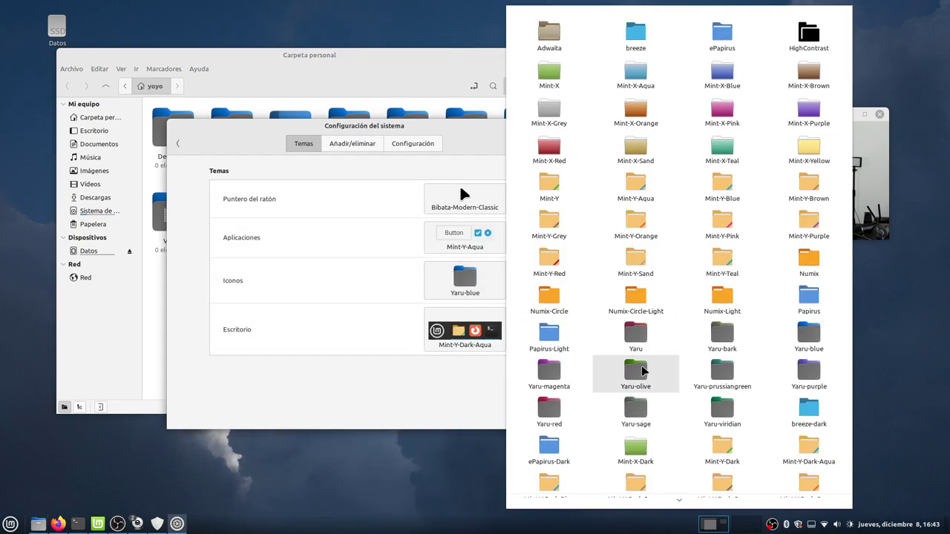
scroll(635, 367, "down", 1)
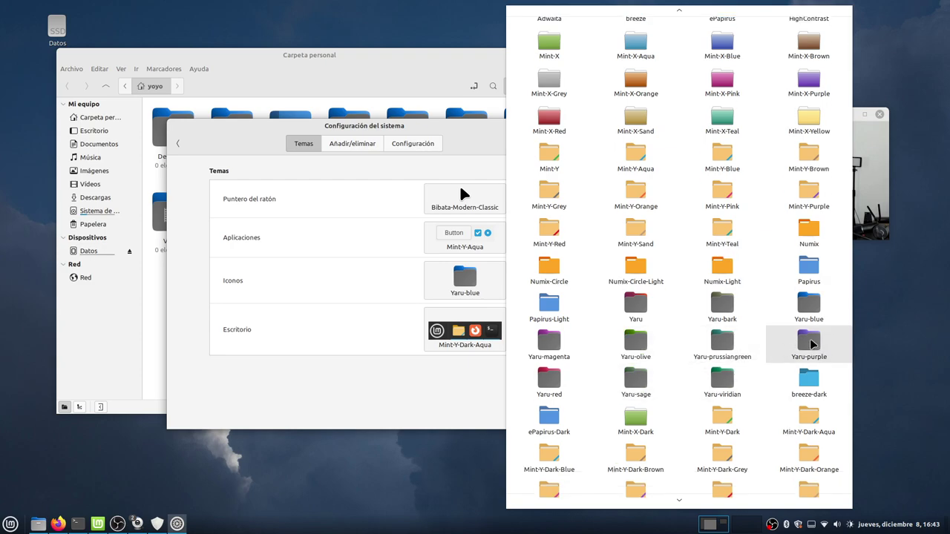
scroll(783, 359, "down", 5)
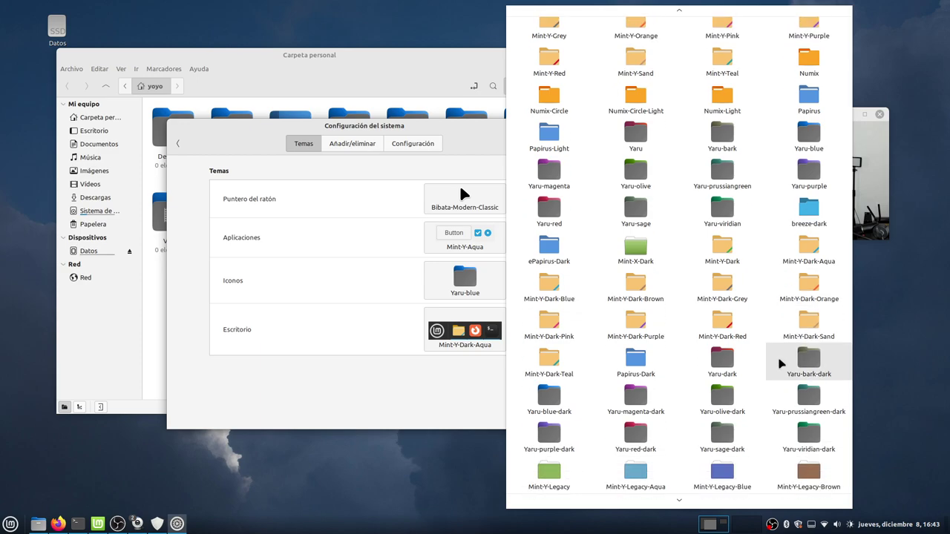
left_click(550, 380)
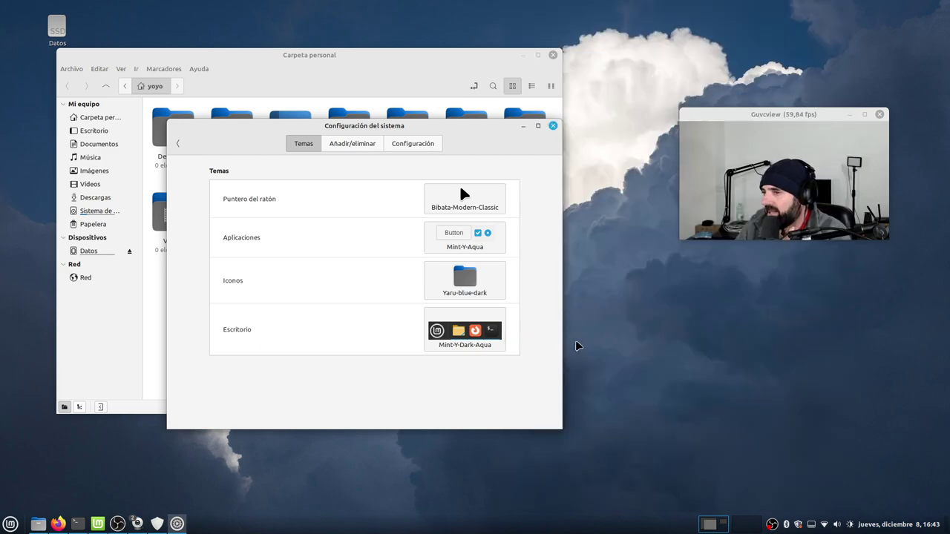
left_click_drag(497, 126, 579, 261)
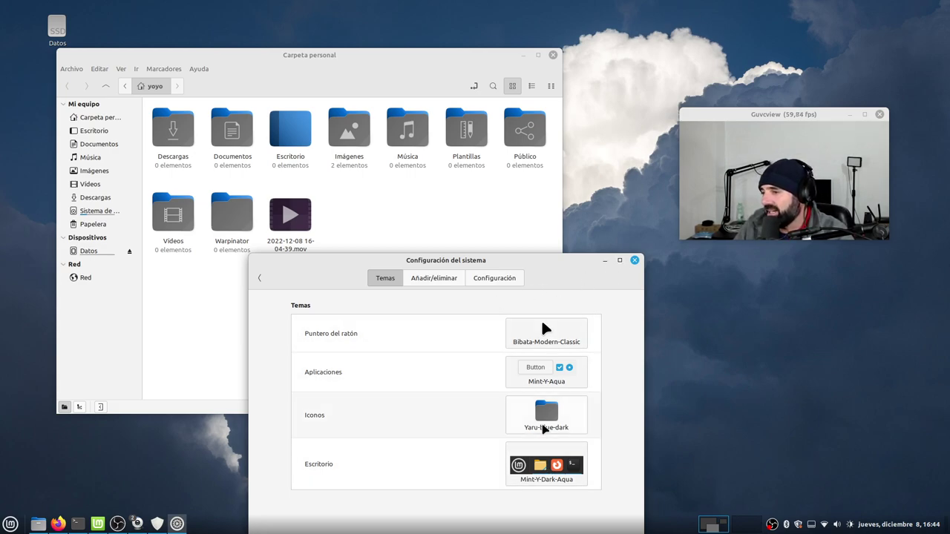
- Set the icon theme to Mint-Y and close System Settings
left_click(553, 424)
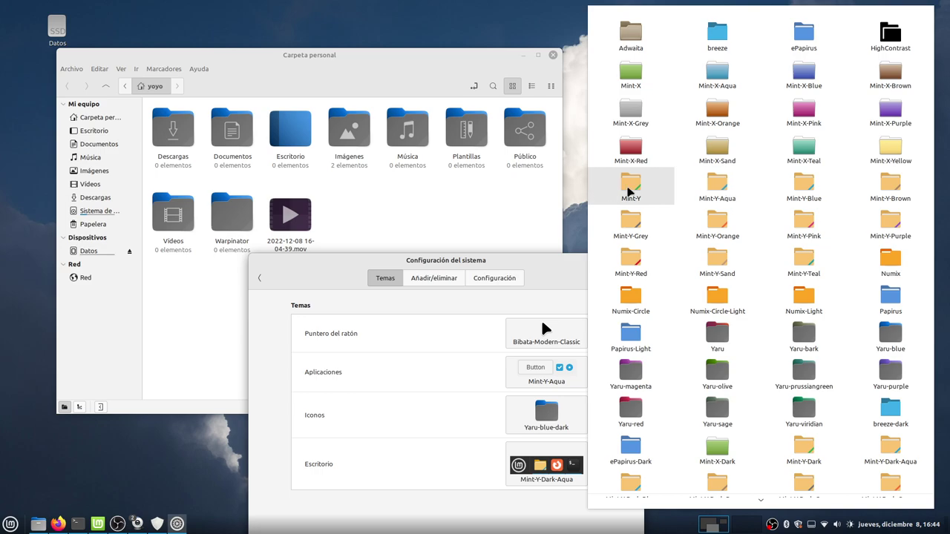
left_click(631, 187)
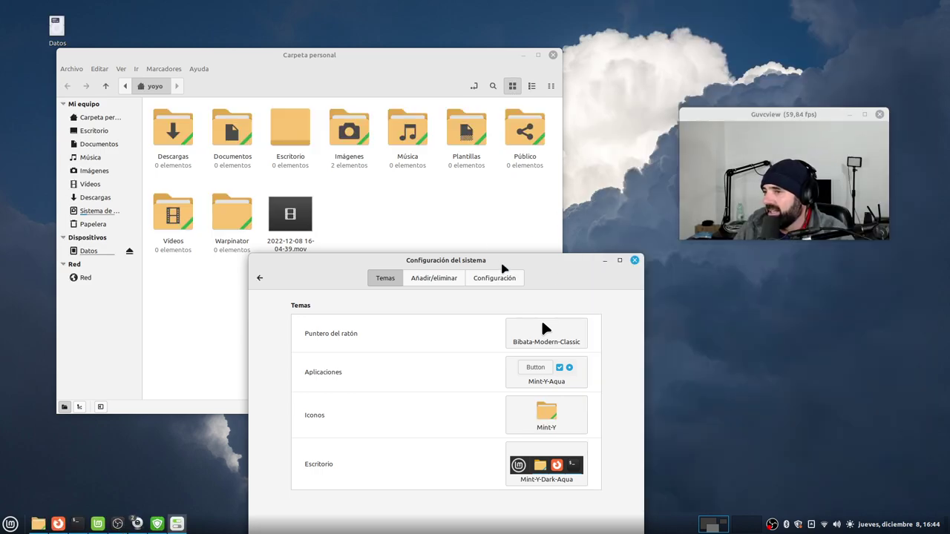
left_click(634, 259)
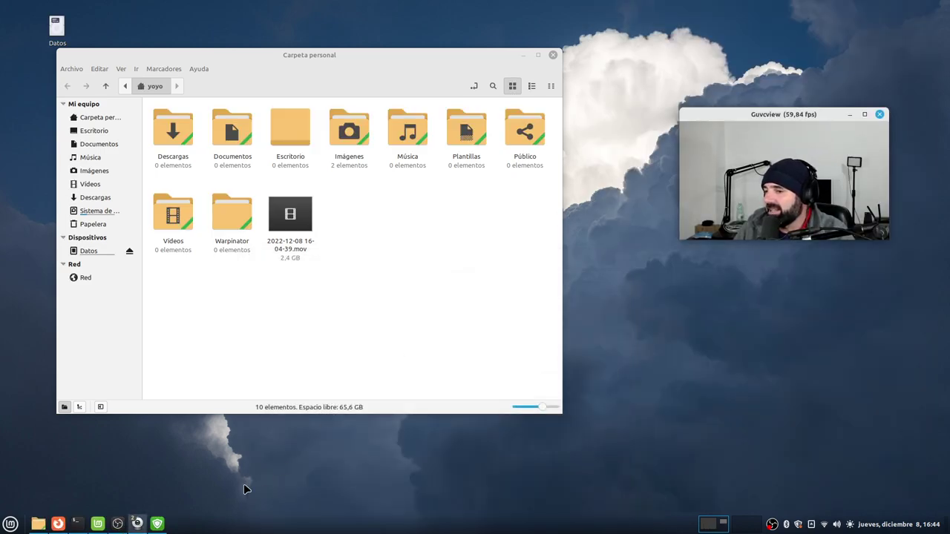
- Bring up the Update Manager, reposition its window to check the pending python3.10 update, and close it
left_click(157, 525)
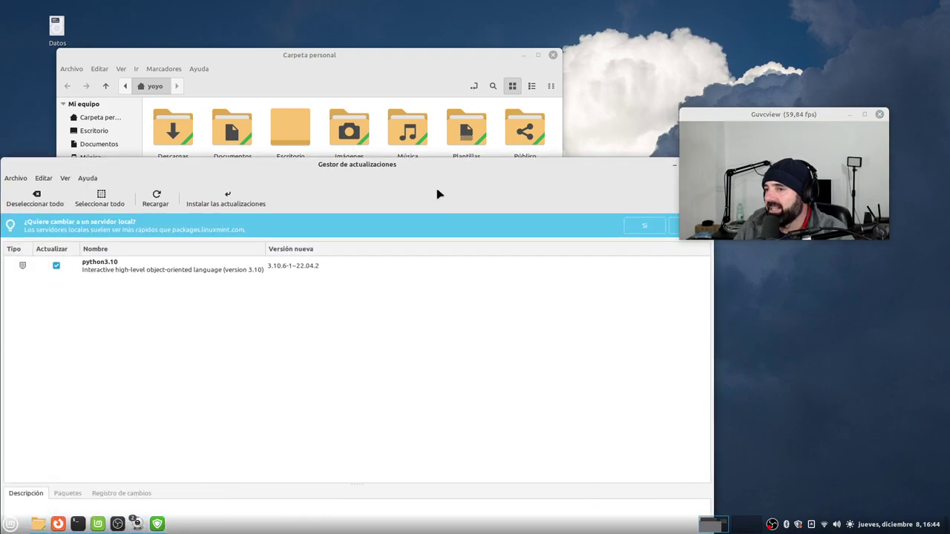
left_click_drag(454, 182, 504, 93)
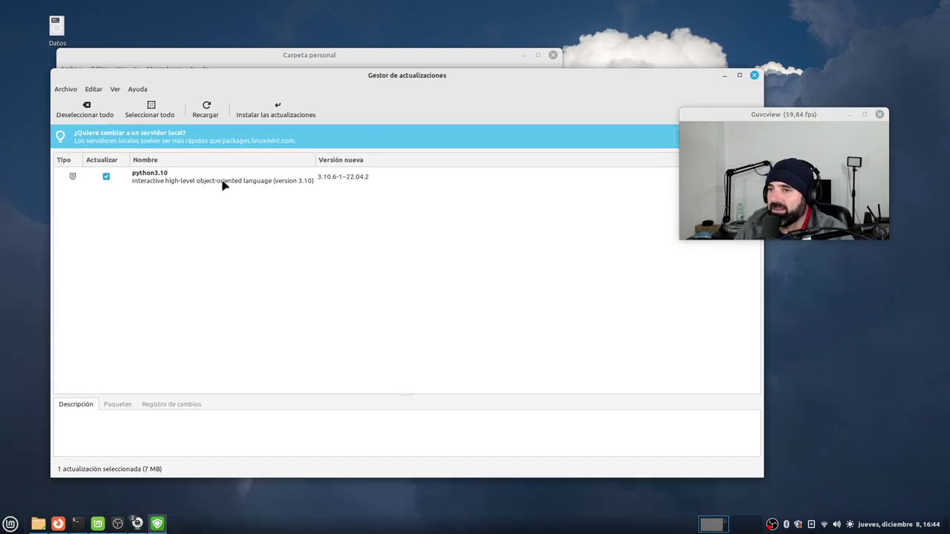
left_click_drag(635, 114, 562, 294)
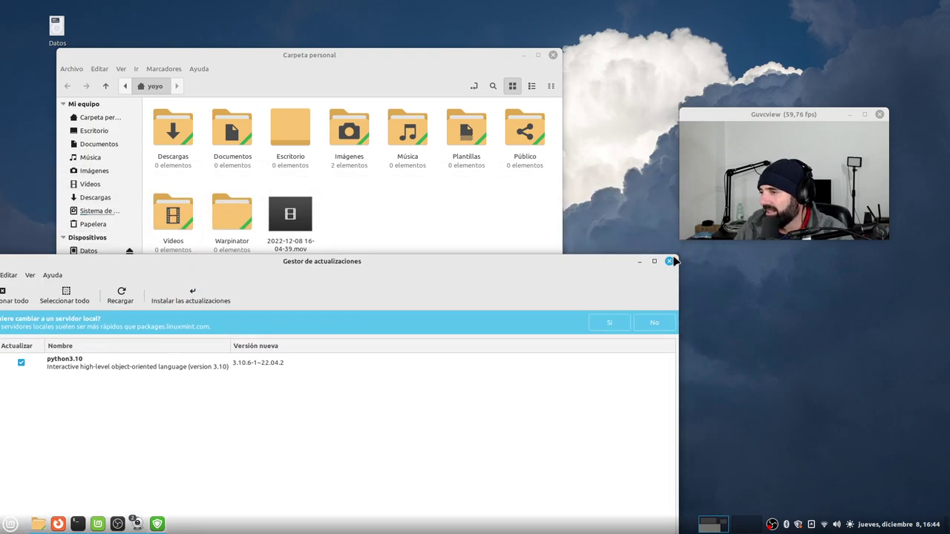
left_click(674, 275)
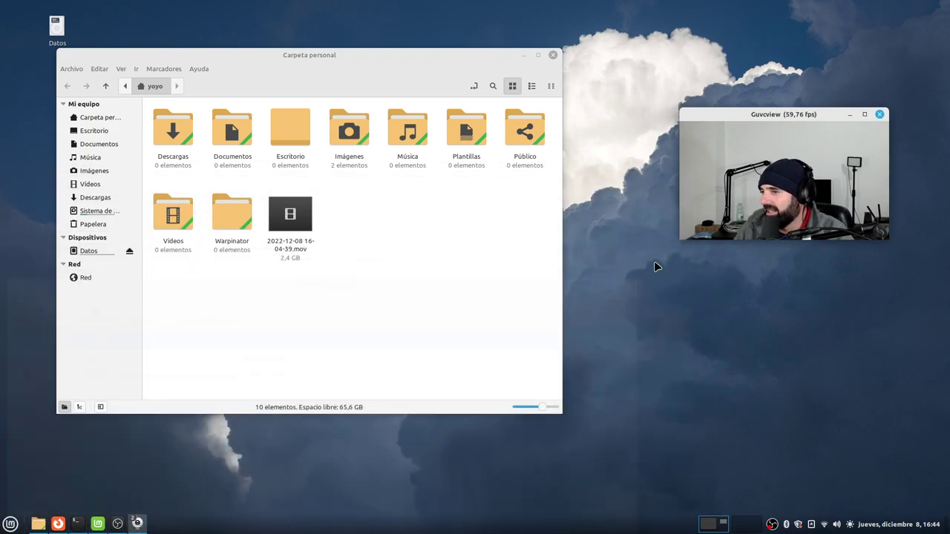
- Open the Primeros pasos page of the Linux Mint welcome window and move the window lower over the desktop
left_click(99, 525)
left_click_drag(521, 143, 455, 214)
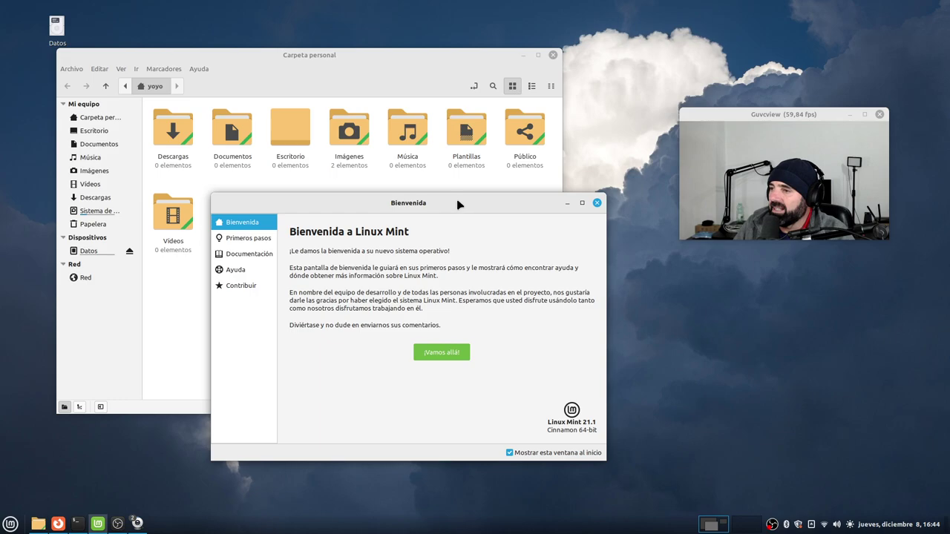
left_click_drag(458, 204, 435, 157)
left_click(214, 193)
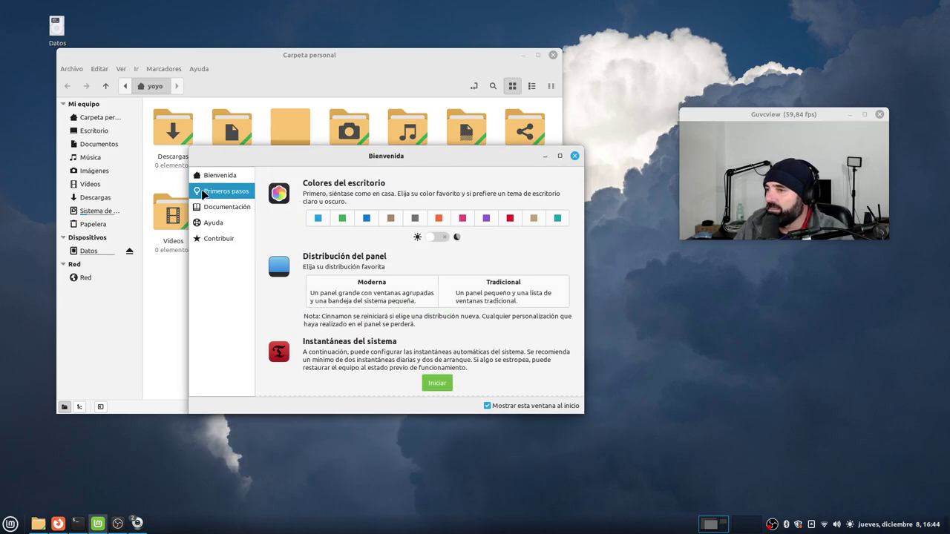
left_click_drag(451, 155, 477, 220)
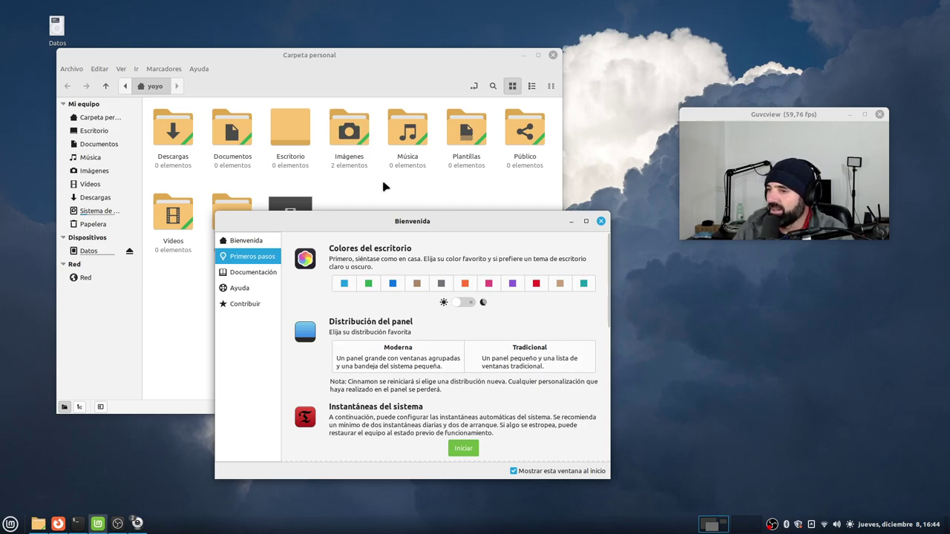
- Switch the desktop colours to dark, move the welcome window aside to compare the folders, and return to the light theme
left_click_drag(417, 227, 385, 184)
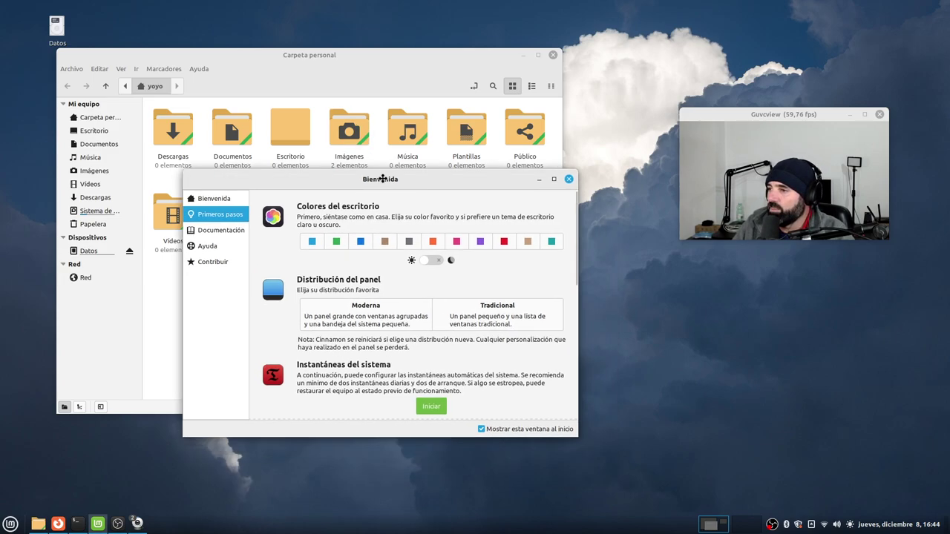
left_click(436, 261)
left_click_drag(450, 180, 562, 198)
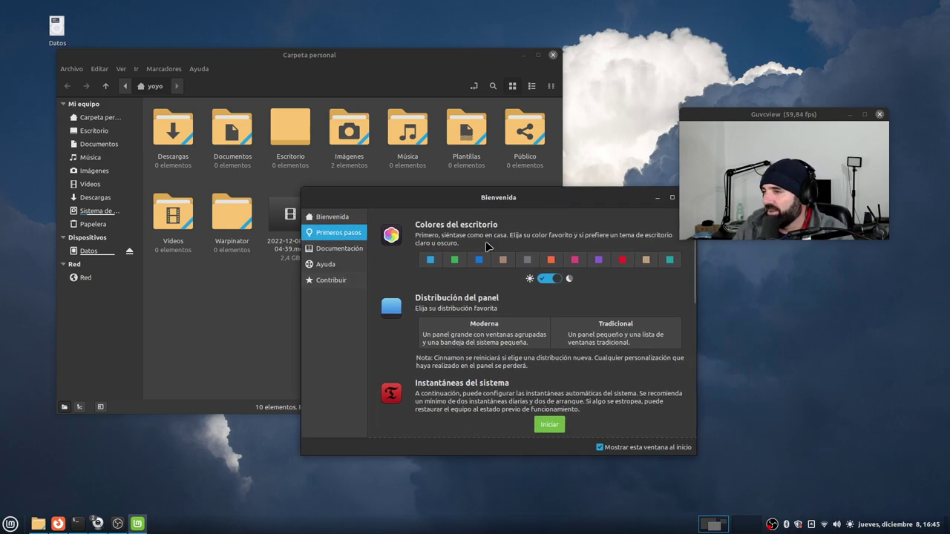
left_click_drag(582, 202, 469, 210)
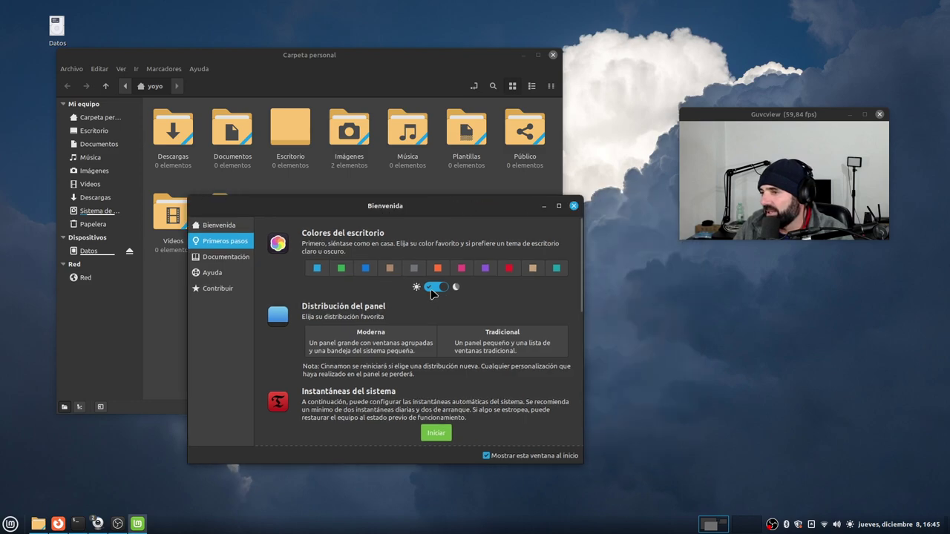
left_click(432, 291)
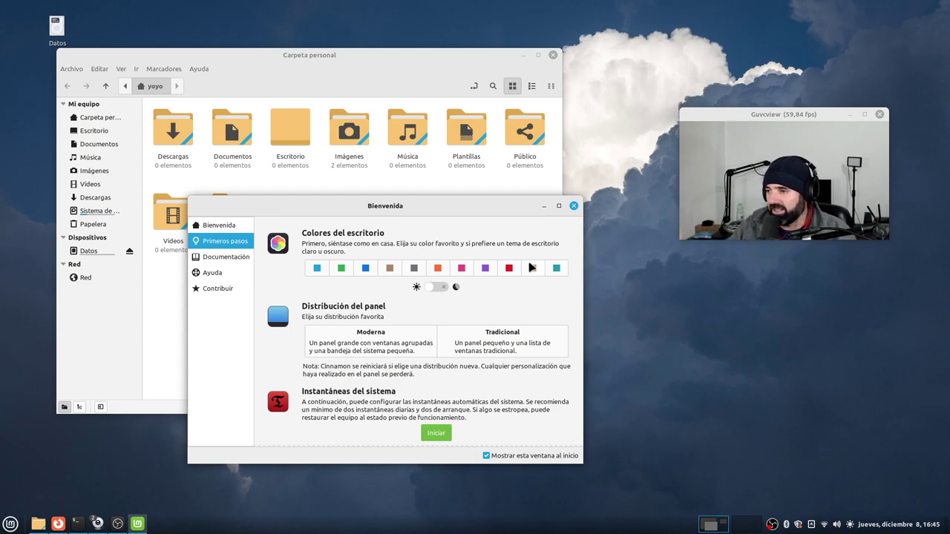
- Close the Linux Mint welcome window and minimize the home folder window to clear the desktop
left_click(574, 207)
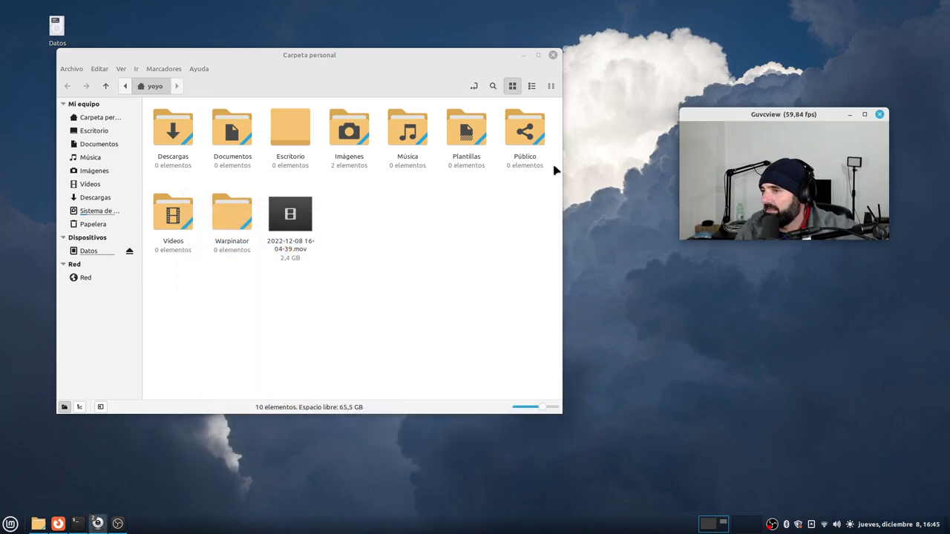
left_click(524, 55)
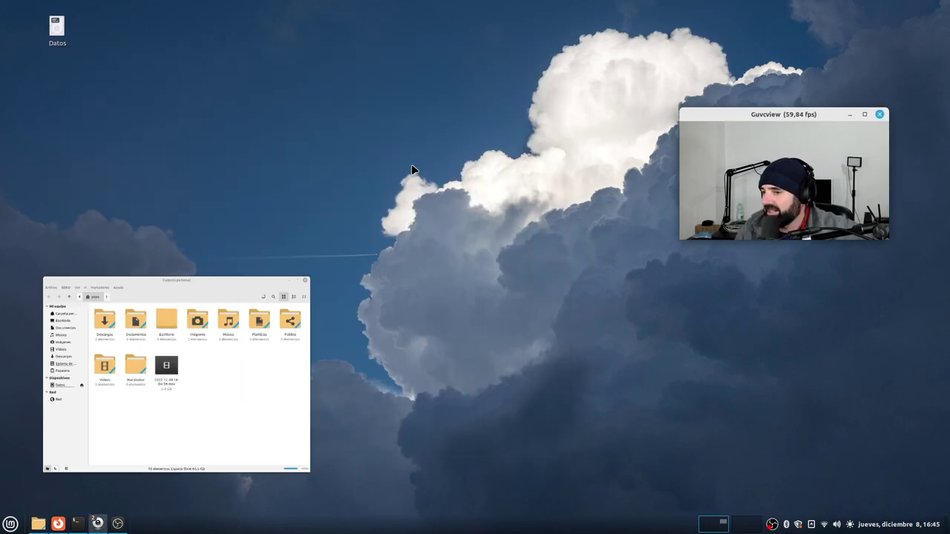
- Bring up the OBS window and reposition it on the desktop beside the Guvcview webcam window
left_click(125, 525)
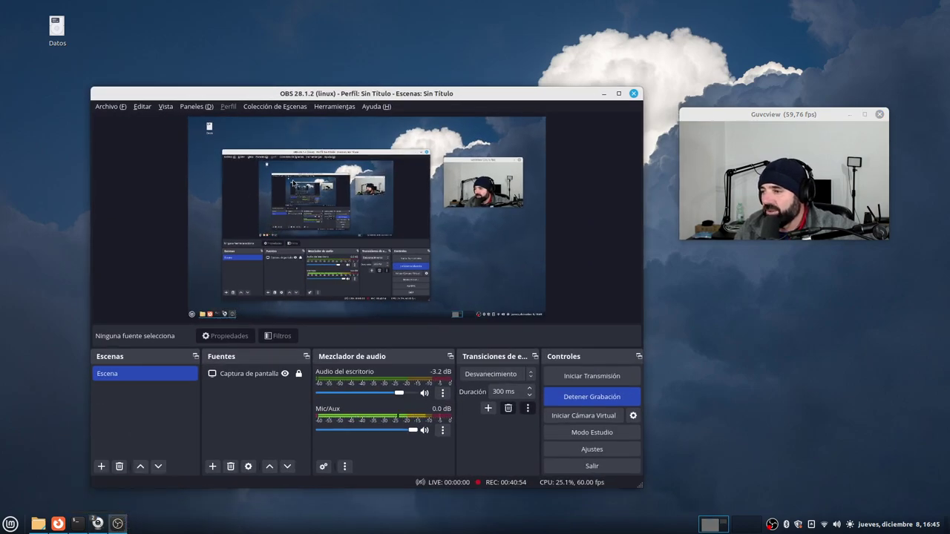
left_click_drag(415, 105, 422, 89)
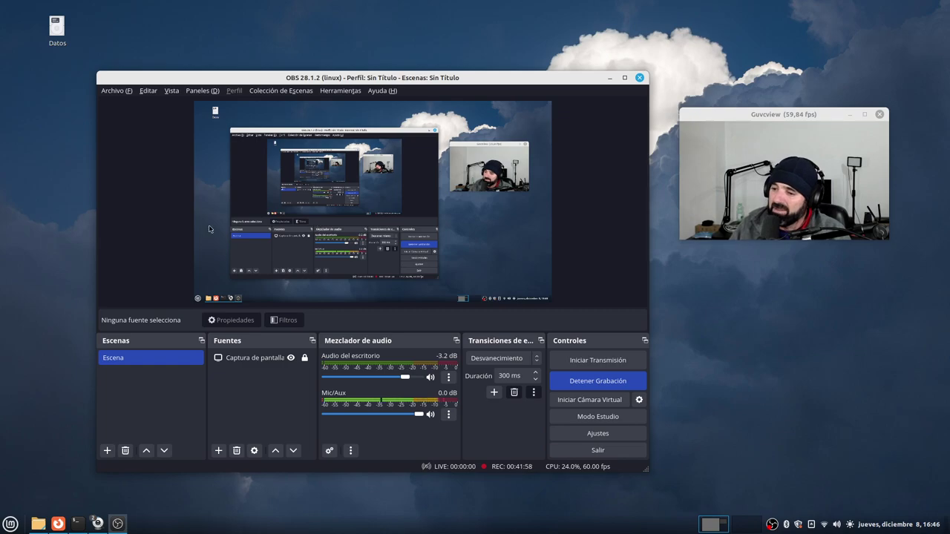
left_click_drag(432, 77, 362, 72)
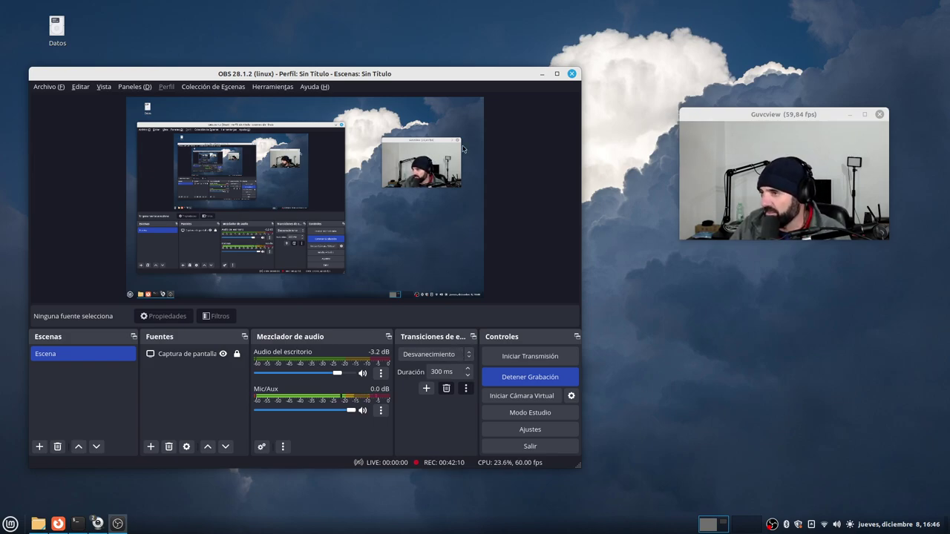
left_click_drag(472, 77, 476, 76)
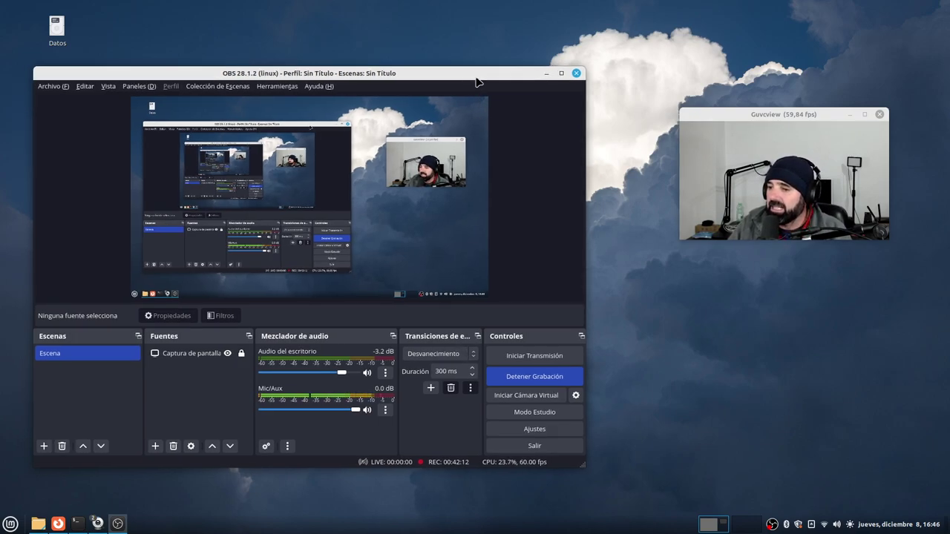